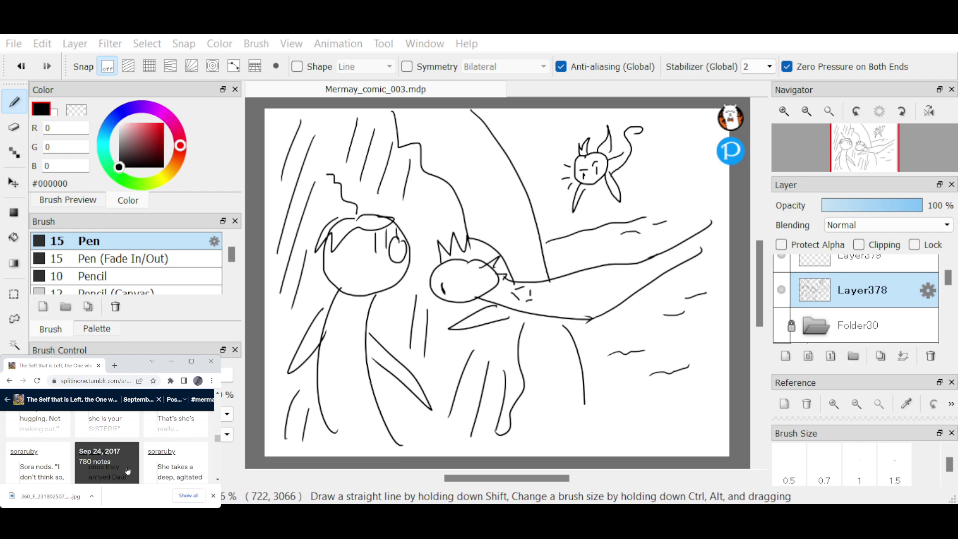
# Open the Sep 24, 2017 story post from the Tumblr archive and read its text through to the tags.
pyautogui.scroll(-3, 115, 446)
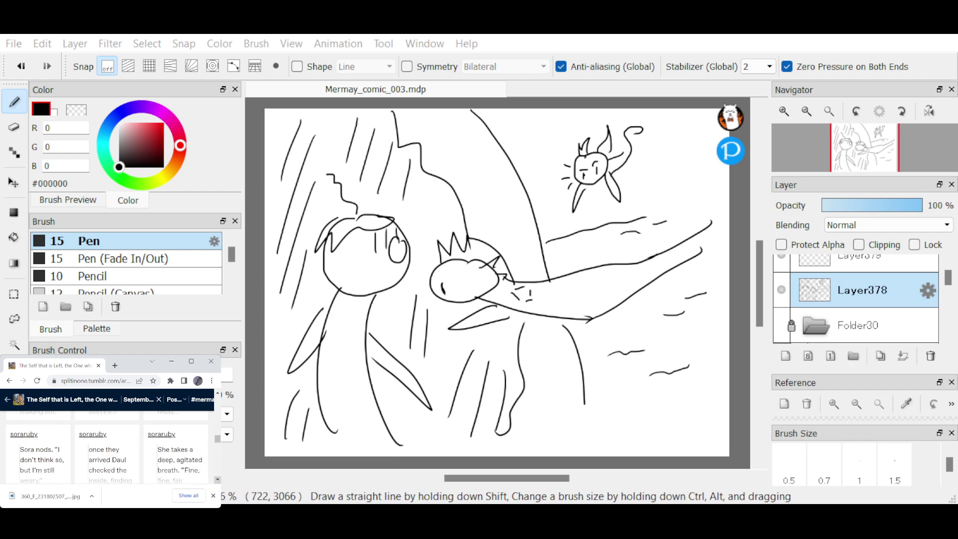
pyautogui.click(116, 444)
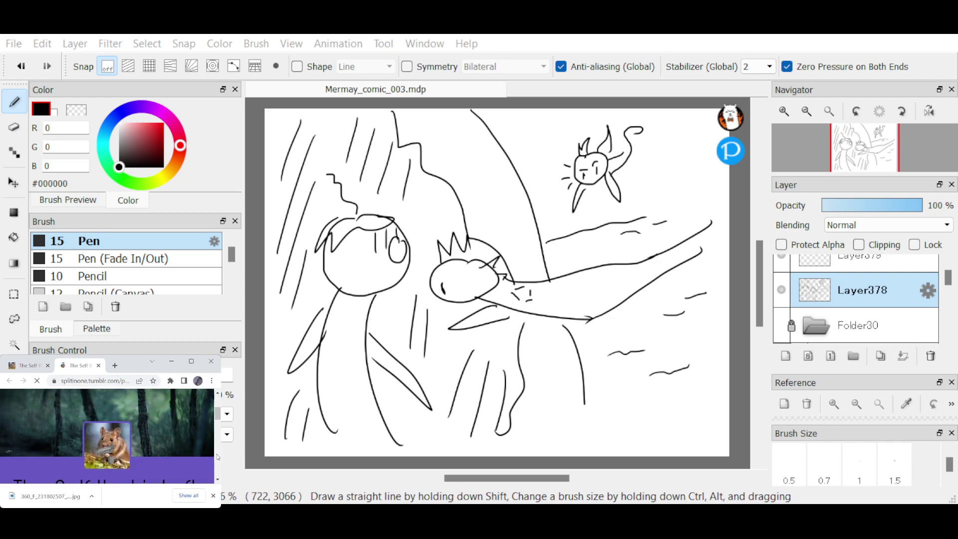
pyautogui.scroll(-5, 217, 455)
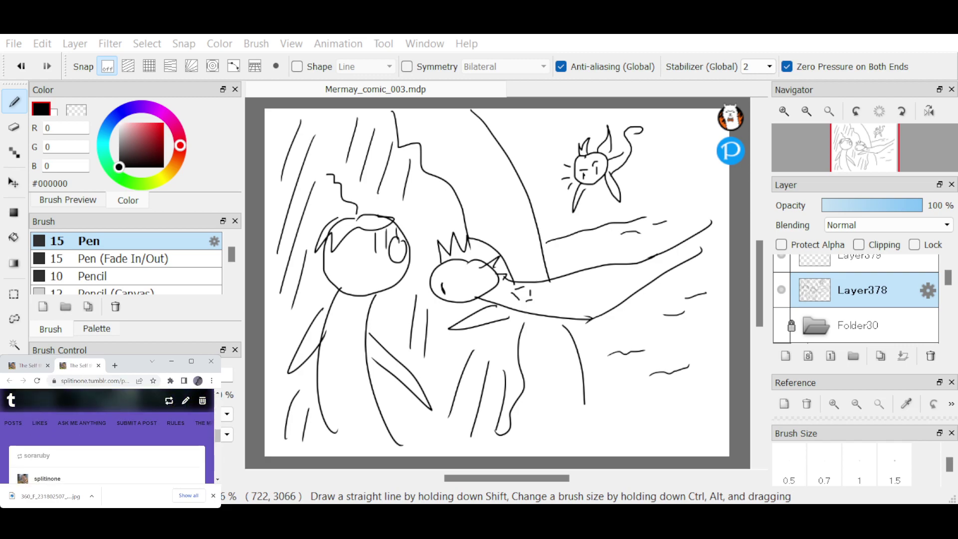
pyautogui.scroll(1, 215, 444)
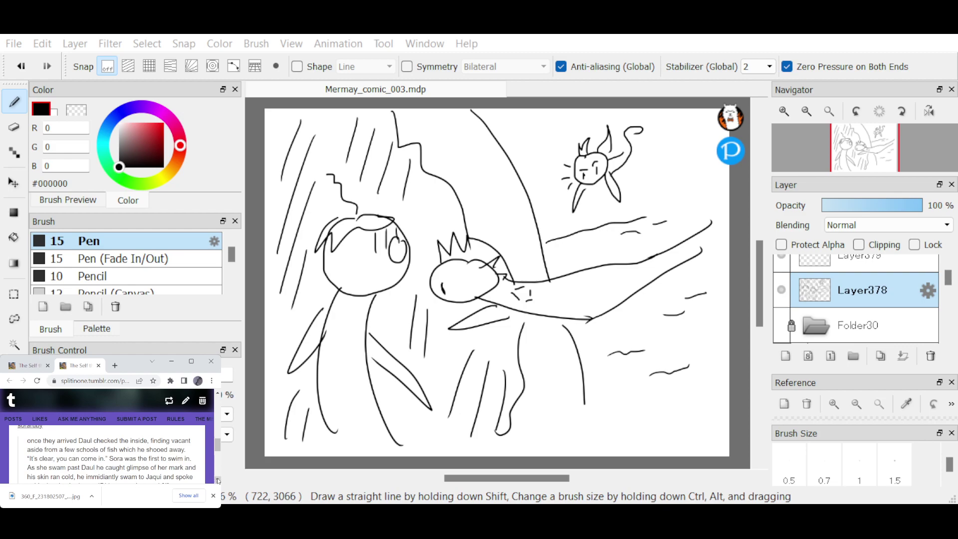
pyautogui.scroll(-1, 99, 463)
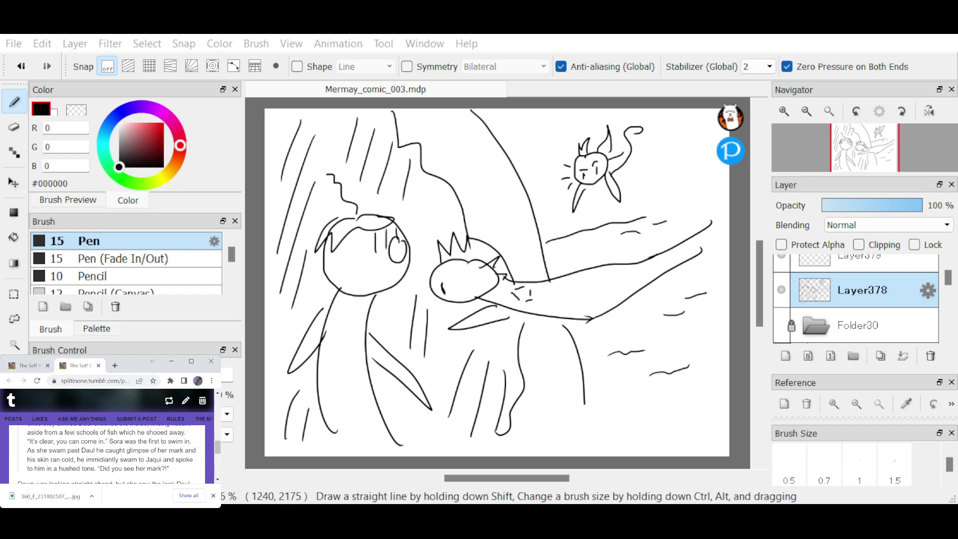
pyautogui.click(217, 480)
pyautogui.click(217, 481)
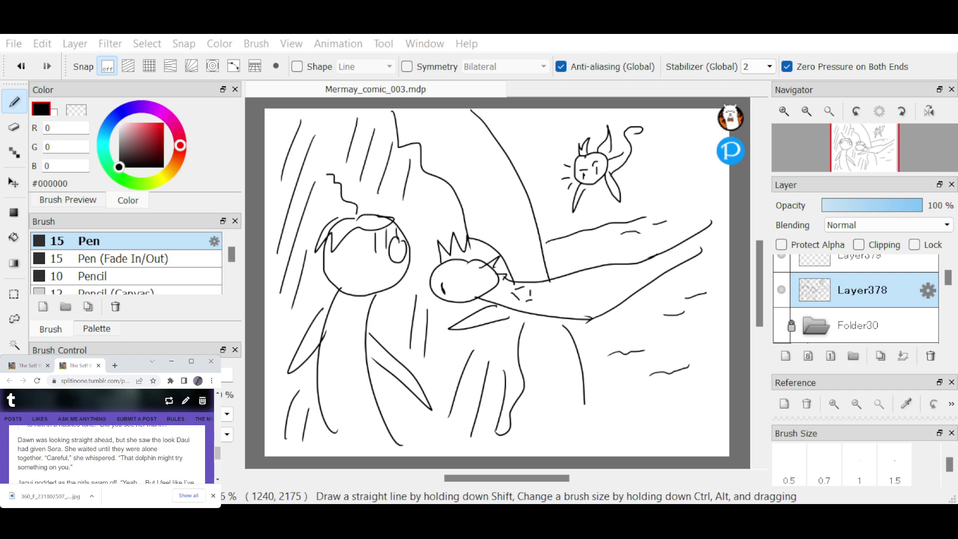
pyautogui.scroll(-1, 86, 461)
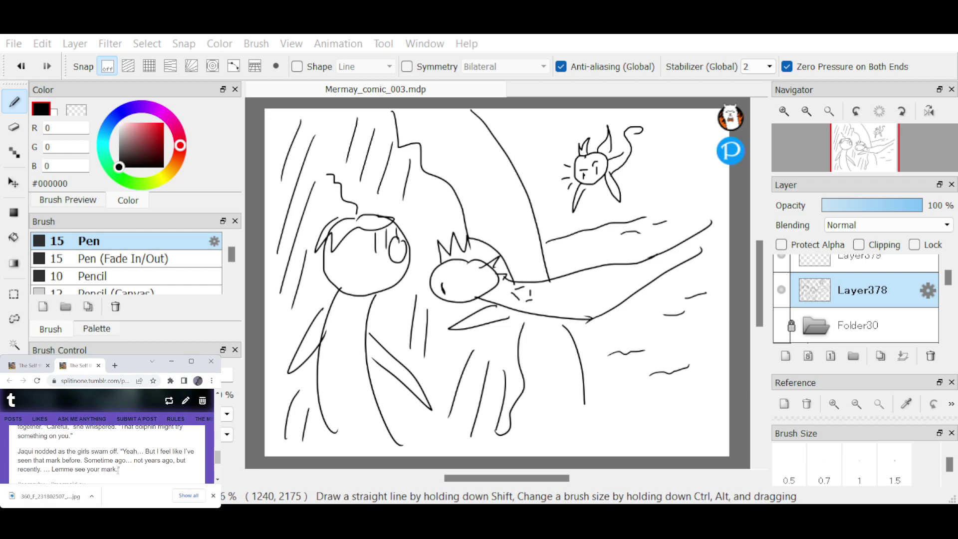
pyautogui.scroll(-1, 134, 460)
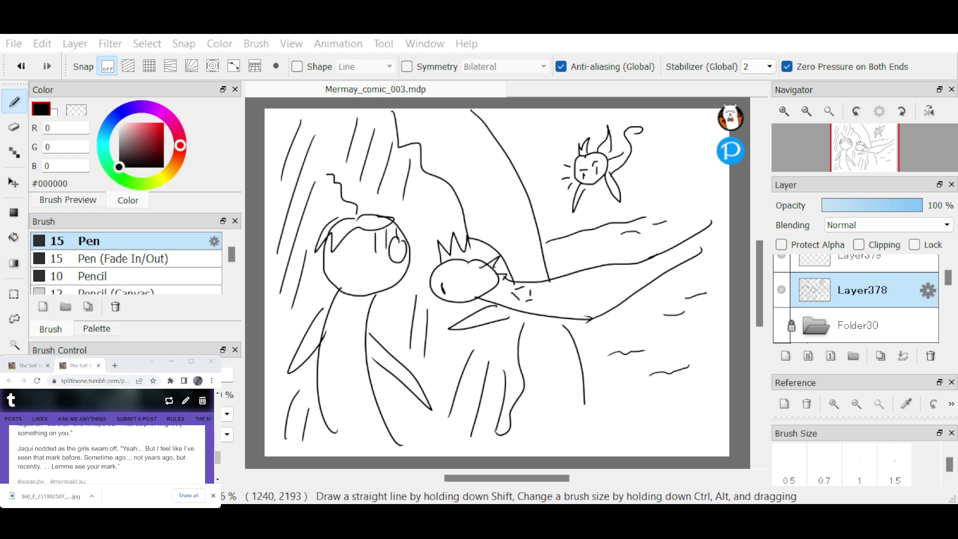
pyautogui.click(204, 375)
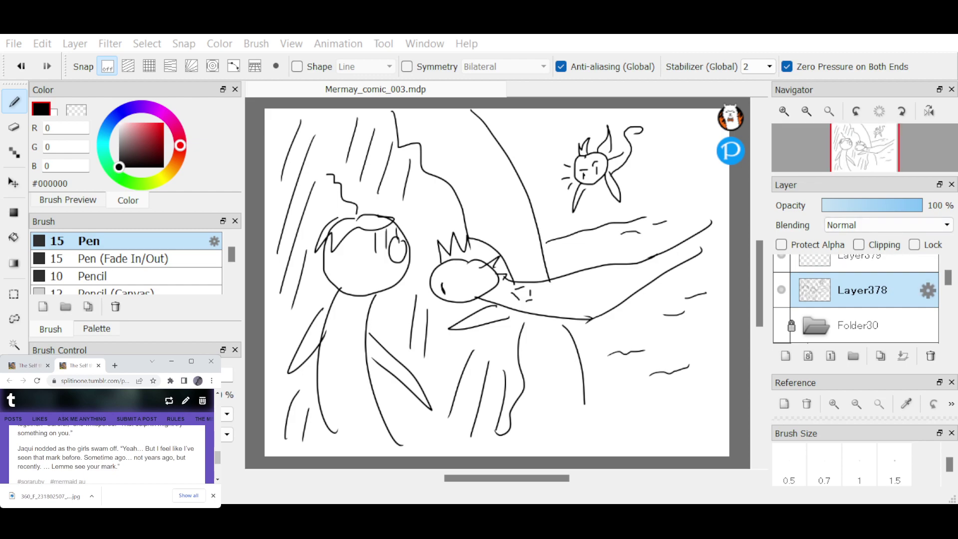
# Lock and hide Layer378, and make Layer379 the active layer in the drawing.
pyautogui.click(914, 245)
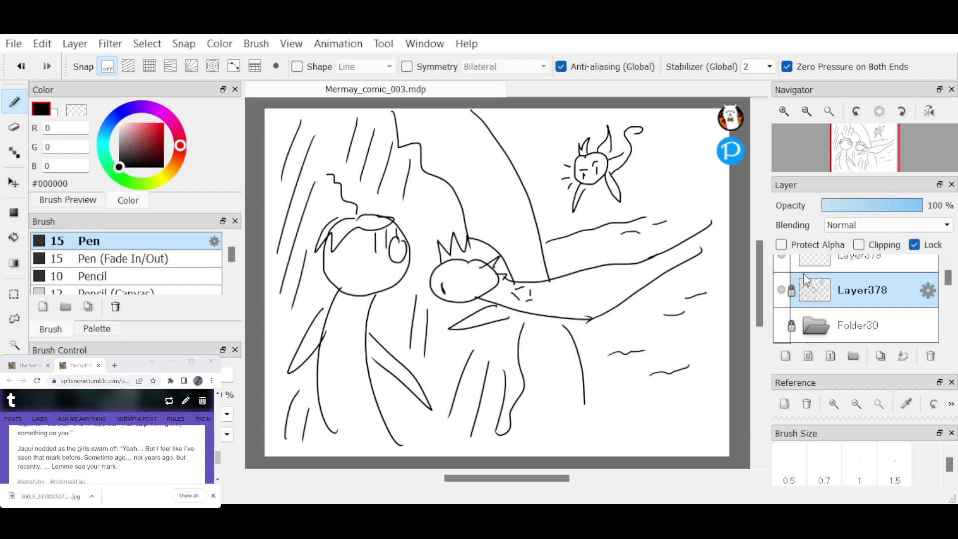
pyautogui.click(782, 289)
pyautogui.click(887, 270)
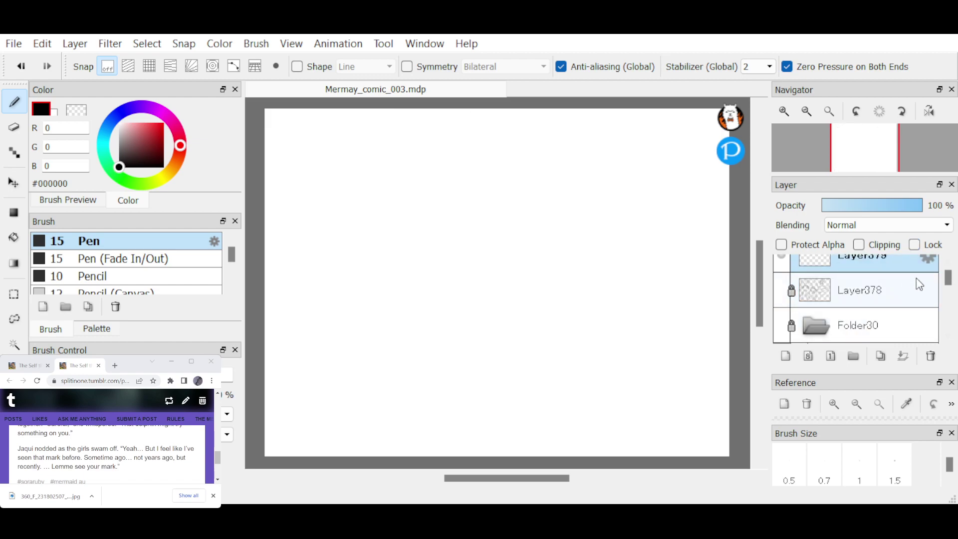
pyautogui.scroll(1, 936, 264)
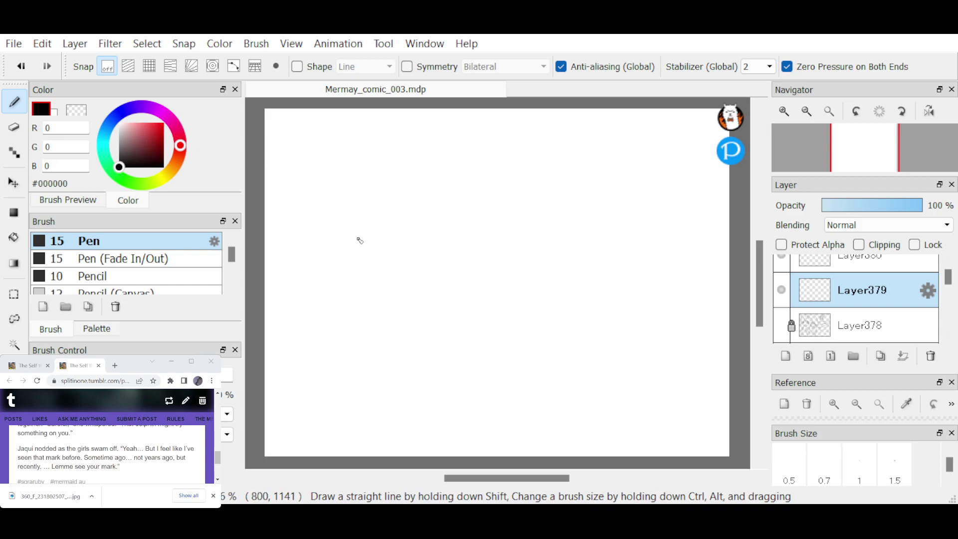
# Sketch a round head with a face, hair and tail, plus diagonal speed lines and an arrow showing the swimming direction.
pyautogui.moveTo(365, 229)
pyautogui.mouseDown()
pyautogui.moveTo(341, 265)
pyautogui.moveTo(374, 273)
pyautogui.moveTo(390, 233)
pyautogui.moveTo(368, 222)
pyautogui.mouseUp()
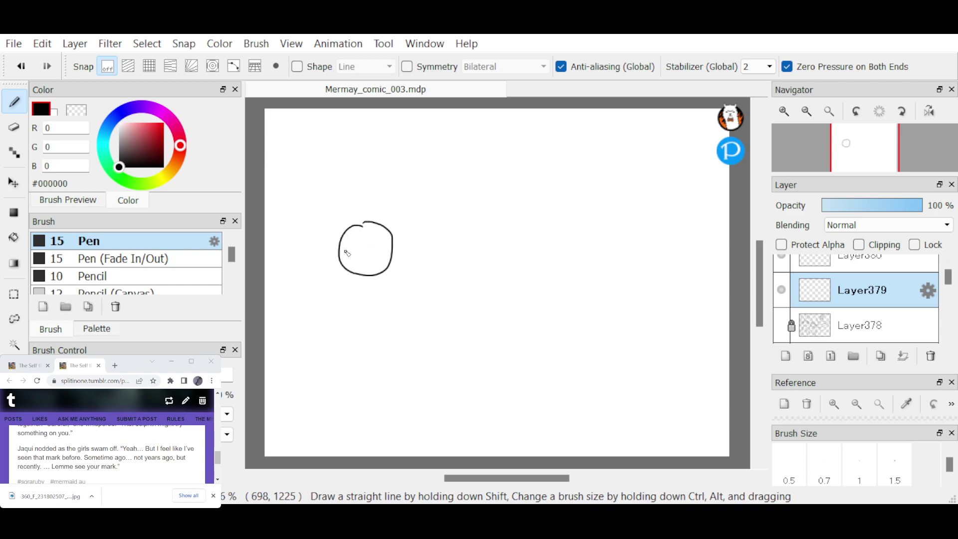
pyautogui.moveTo(345, 252); pyautogui.dragTo(353, 250)
pyautogui.moveTo(372, 236)
pyautogui.mouseDown()
pyautogui.moveTo(354, 263)
pyautogui.moveTo(378, 258)
pyautogui.mouseUp()
pyautogui.moveTo(355, 222)
pyautogui.mouseDown()
pyautogui.moveTo(370, 187)
pyautogui.moveTo(370, 218)
pyautogui.moveTo(344, 241)
pyautogui.moveTo(395, 221)
pyautogui.moveTo(403, 234)
pyautogui.moveTo(405, 188)
pyautogui.moveTo(431, 146)
pyautogui.moveTo(432, 199)
pyautogui.mouseUp()
pyautogui.moveTo(386, 192); pyautogui.dragTo(400, 130)
pyautogui.moveTo(328, 200); pyautogui.dragTo(356, 146)
pyautogui.moveTo(440, 243); pyautogui.dragTo(527, 157)
pyautogui.moveTo(441, 211); pyautogui.dragTo(398, 271)
pyautogui.moveTo(323, 279)
pyautogui.mouseDown()
pyautogui.moveTo(288, 313)
pyautogui.moveTo(313, 325)
pyautogui.mouseUp()
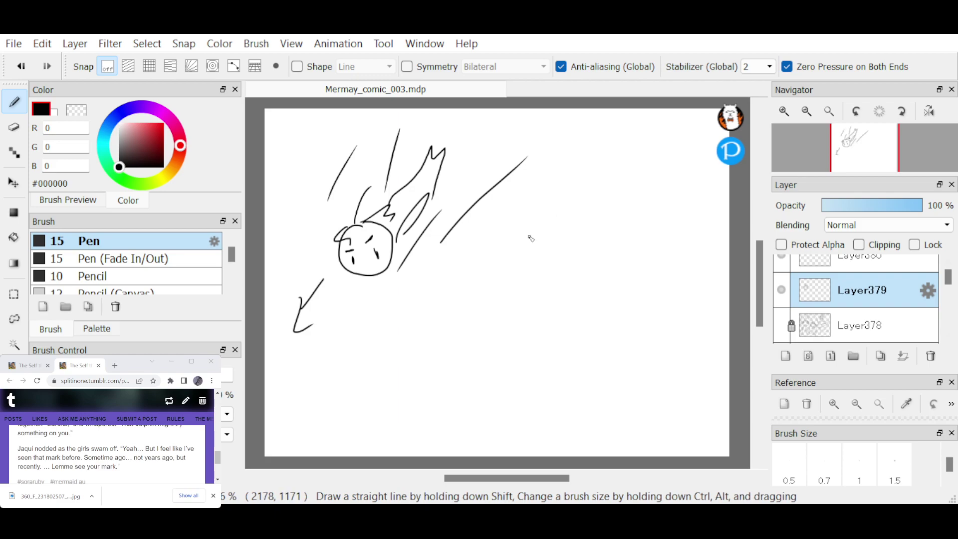
# Draw the curved base of the cave opening, a long wavy floor line, edge lines beside the arrow, and small ripples below.
pyautogui.moveTo(498, 310); pyautogui.dragTo(592, 302)
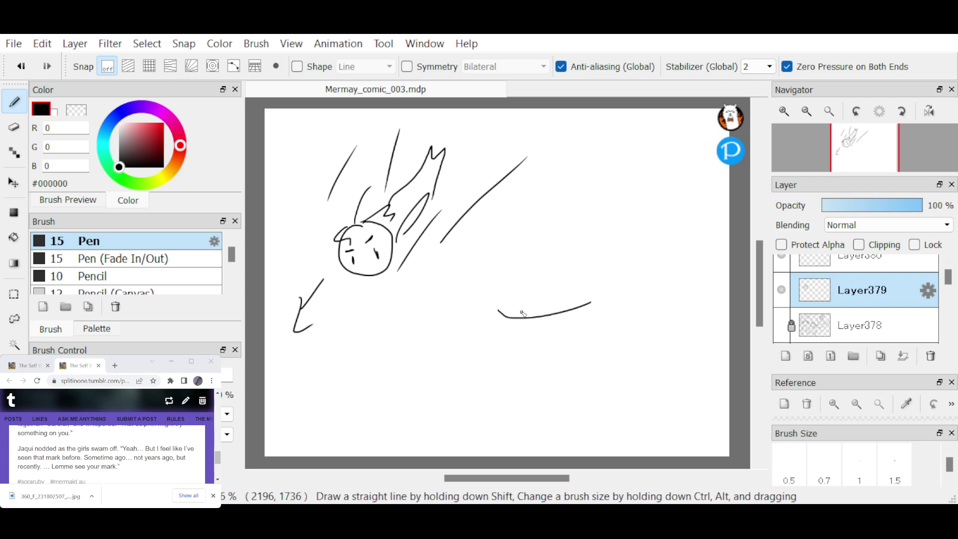
pyautogui.moveTo(340, 343); pyautogui.dragTo(729, 348)
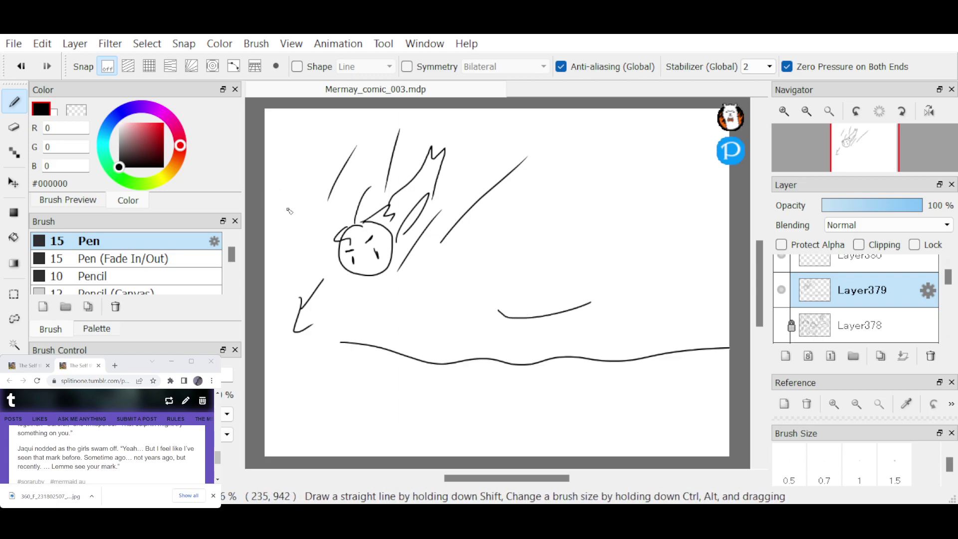
pyautogui.moveTo(265, 210); pyautogui.dragTo(301, 266)
pyautogui.moveTo(324, 306); pyautogui.dragTo(353, 340)
pyautogui.moveTo(256, 280); pyautogui.dragTo(295, 278)
pyautogui.moveTo(292, 399); pyautogui.dragTo(337, 398)
pyautogui.moveTo(332, 359); pyautogui.dragTo(380, 385)
pyautogui.moveTo(278, 369); pyautogui.dragTo(307, 344)
pyautogui.moveTo(449, 394); pyautogui.dragTo(528, 397)
pyautogui.moveTo(585, 407); pyautogui.dragTo(623, 406)
pyautogui.moveTo(666, 406); pyautogui.dragTo(698, 399)
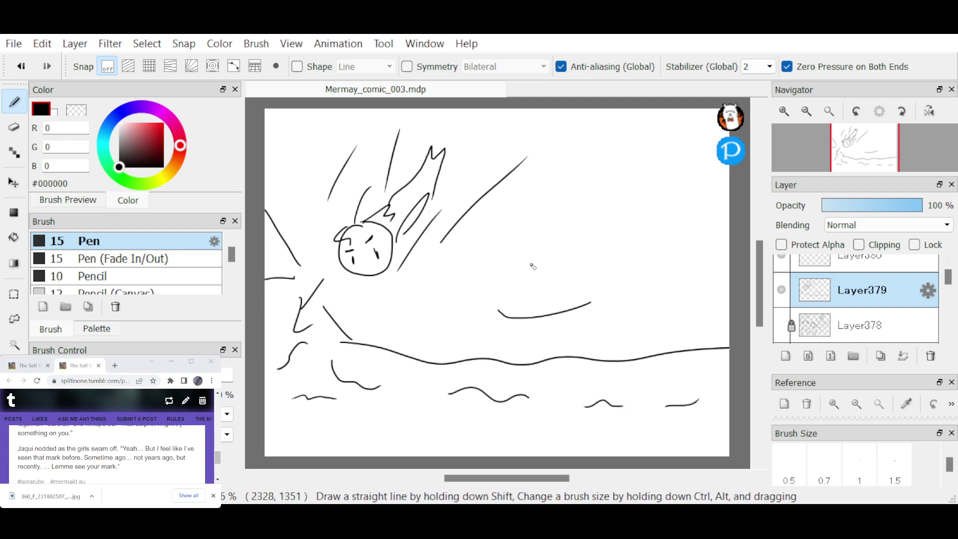
# Complete the arched opening above its curved base and fill it with diagonal hatching lines.
pyautogui.moveTo(587, 292)
pyautogui.mouseDown()
pyautogui.moveTo(561, 184)
pyautogui.moveTo(539, 181)
pyautogui.moveTo(507, 205)
pyautogui.moveTo(495, 252)
pyautogui.moveTo(503, 309)
pyautogui.mouseUp()
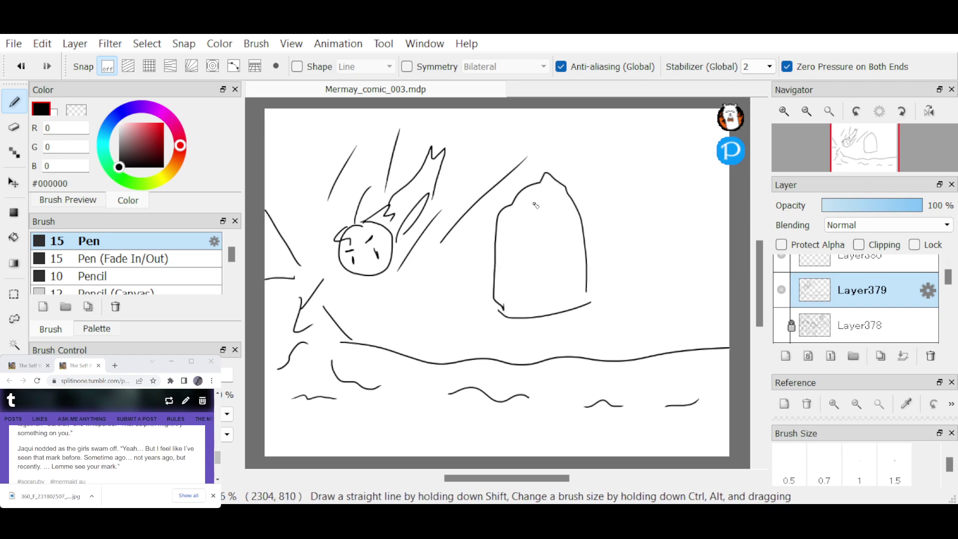
pyautogui.moveTo(553, 187)
pyautogui.mouseDown()
pyautogui.moveTo(499, 239)
pyautogui.moveTo(502, 261)
pyautogui.mouseUp()
pyautogui.moveTo(575, 220); pyautogui.dragTo(510, 283)
pyautogui.moveTo(583, 243); pyautogui.dragTo(513, 301)
pyautogui.moveTo(584, 274); pyautogui.dragTo(540, 318)
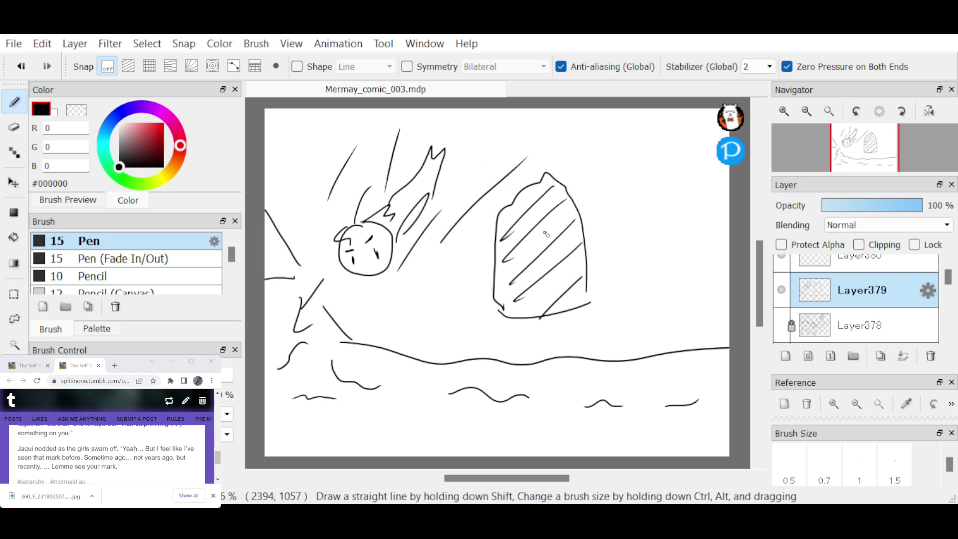
# Draw a small mermaid figure with a curled tail inside the hatched opening and erase the hatching over it.
pyautogui.moveTo(545, 234)
pyautogui.mouseDown()
pyautogui.moveTo(528, 265)
pyautogui.moveTo(559, 244)
pyautogui.moveTo(552, 271)
pyautogui.moveTo(535, 303)
pyautogui.mouseUp()
pyautogui.moveTo(546, 249)
pyautogui.mouseDown()
pyautogui.moveTo(540, 282)
pyautogui.moveTo(568, 246)
pyautogui.moveTo(561, 258)
pyautogui.mouseUp()
pyautogui.press('e')
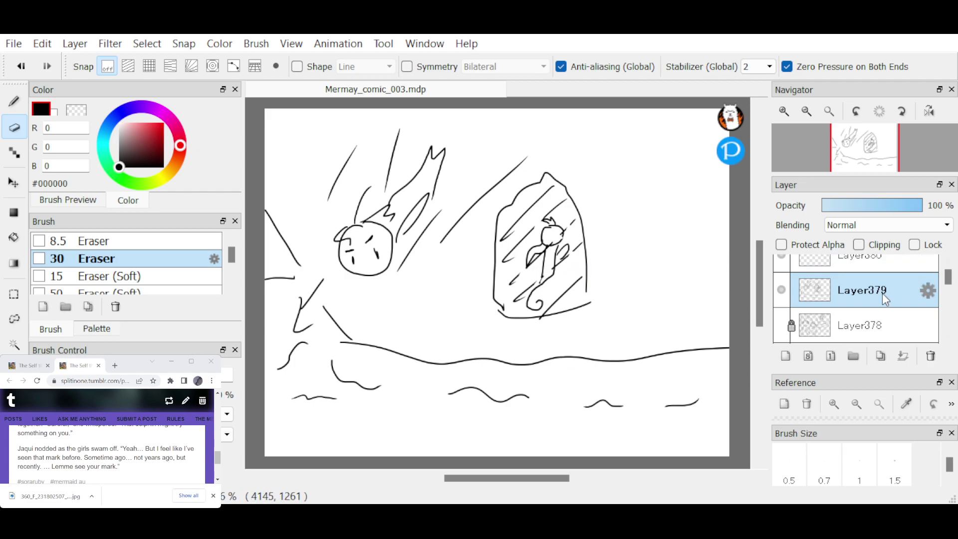
# Lock and hide Layer379, and make Layer380 the active layer.
pyautogui.click(914, 244)
pyautogui.click(781, 289)
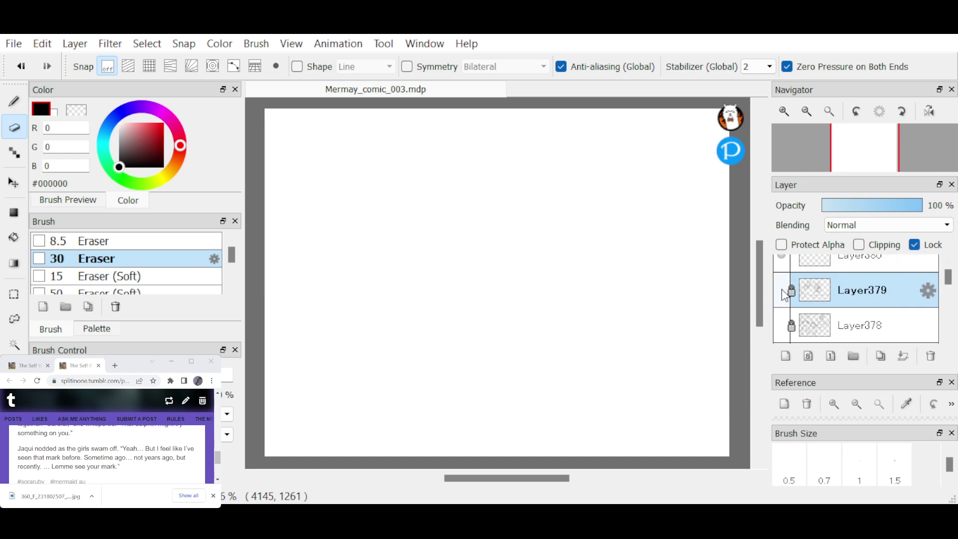
pyautogui.click(948, 262)
pyautogui.click(910, 276)
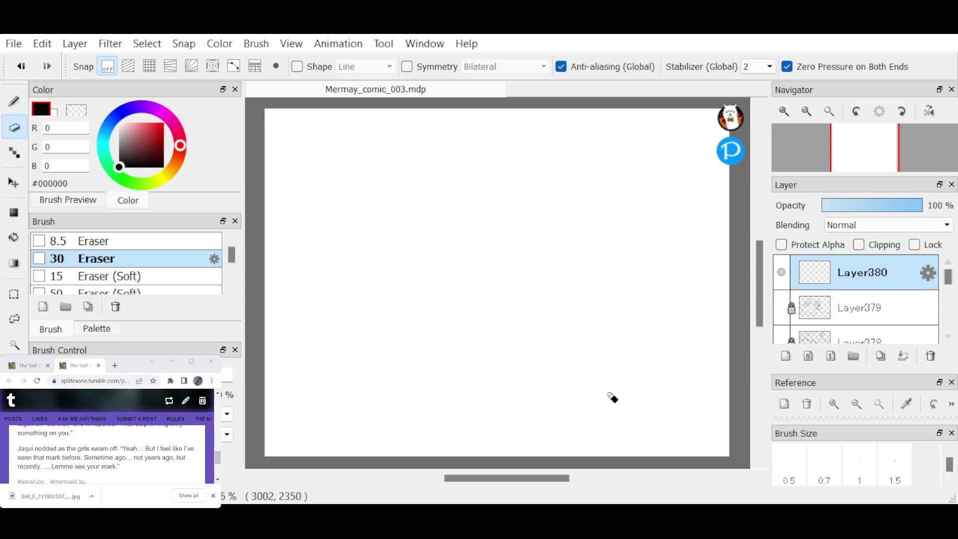
# Reread the story passage, and draw a large irregular rock outline with the 15 px Pen from the canvas's left edge down to its bottom.
pyautogui.press('b')
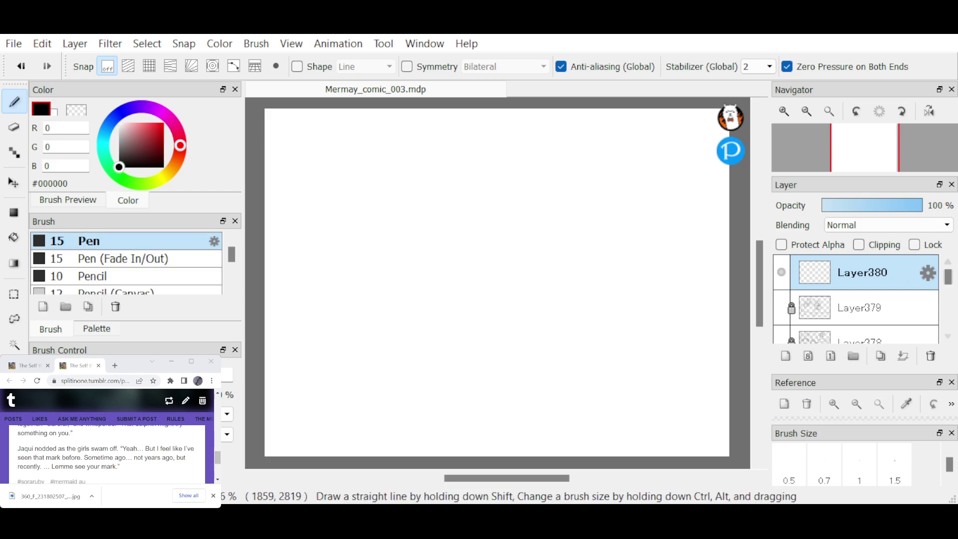
pyautogui.scroll(-10, 161, 455)
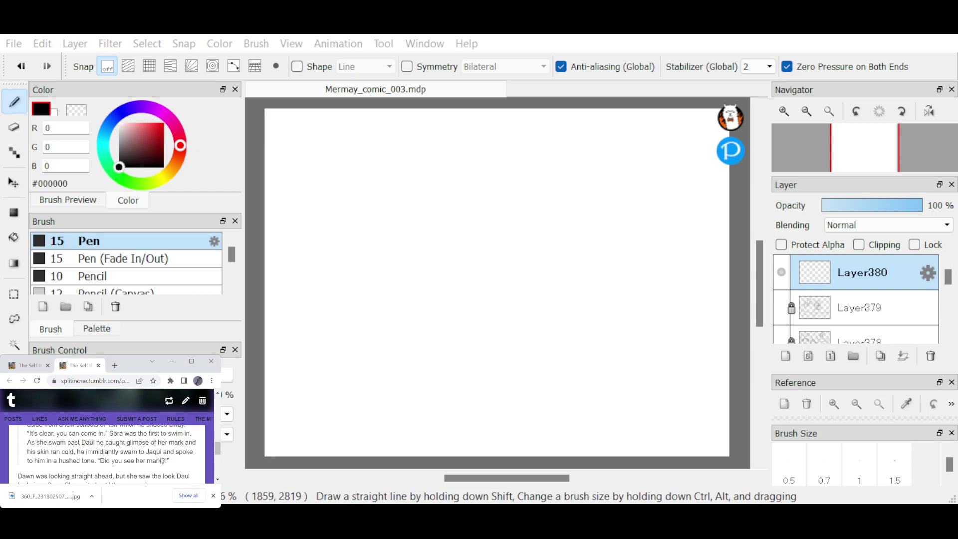
pyautogui.scroll(-3, 162, 459)
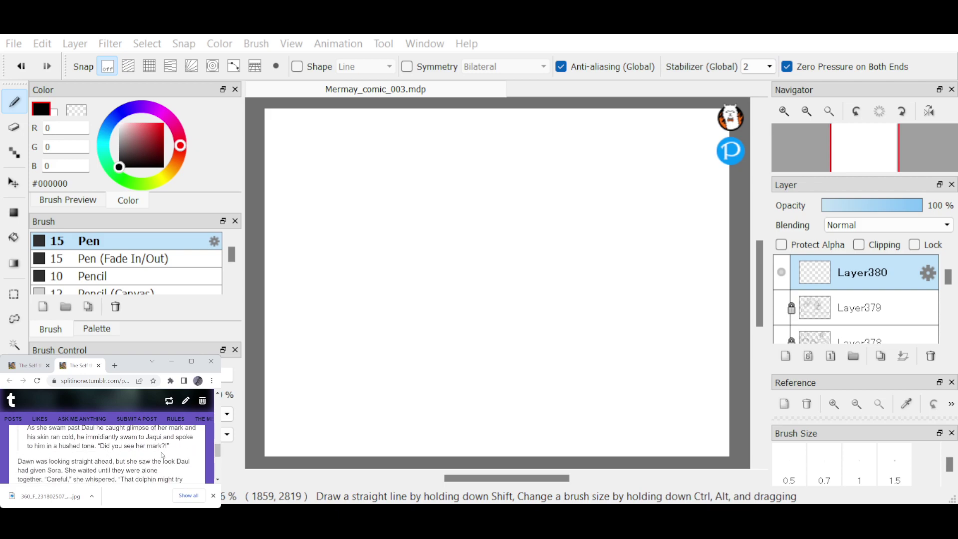
pyautogui.scroll(-1, 162, 442)
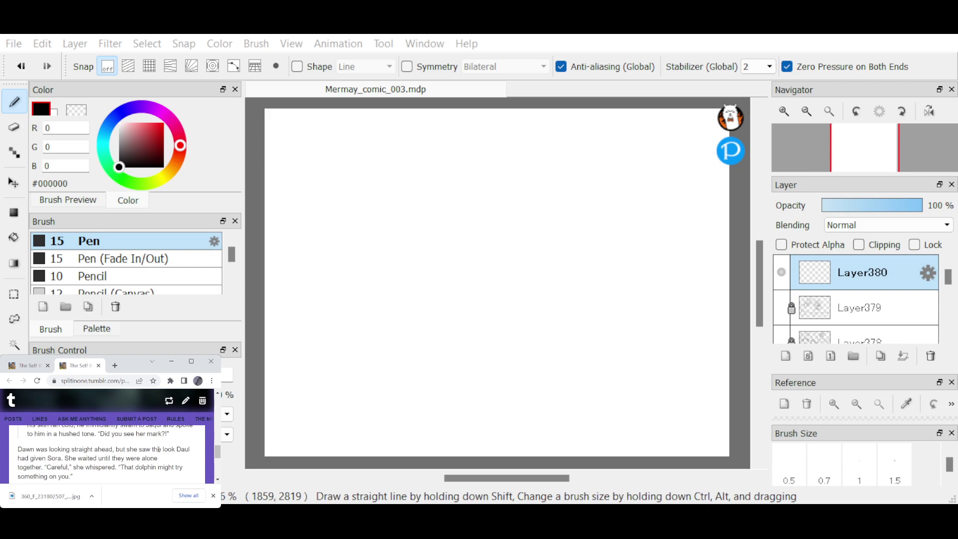
pyautogui.scroll(-1, 159, 450)
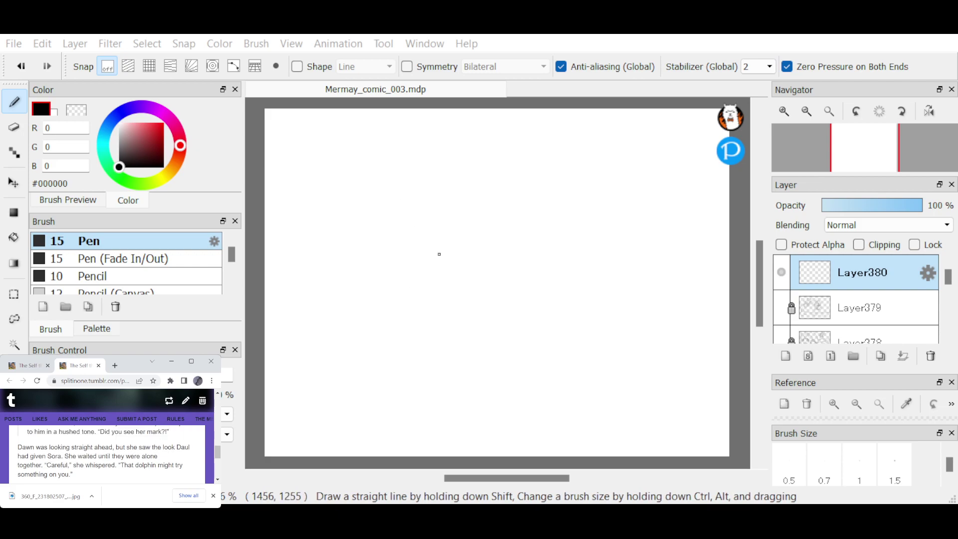
pyautogui.click(459, 232)
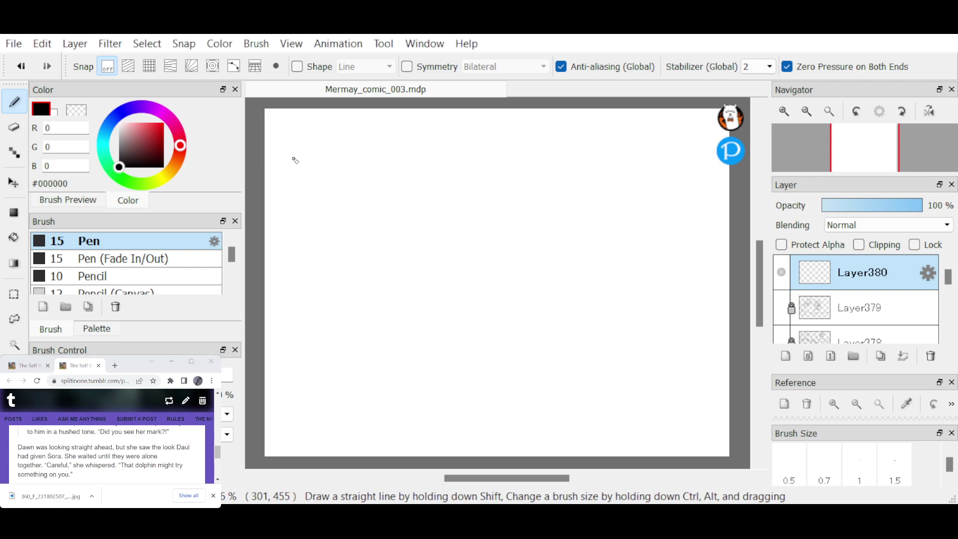
pyautogui.moveTo(265, 145)
pyautogui.mouseDown()
pyautogui.moveTo(406, 240)
pyautogui.moveTo(422, 364)
pyautogui.moveTo(411, 455)
pyautogui.mouseUp()
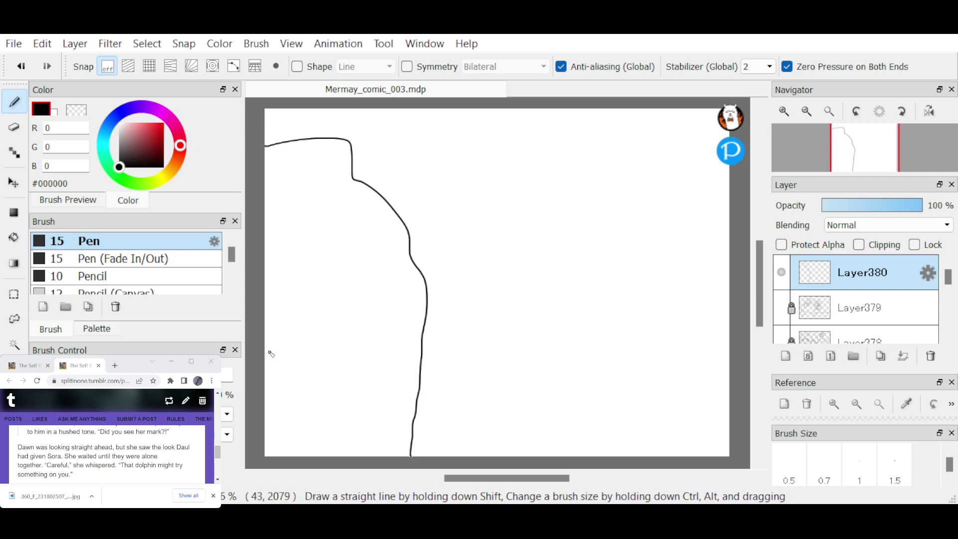
# Draw a sloping ground line with short texture marks inside the rock outline, and a tiny swimming figure with motion lines above it.
pyautogui.moveTo(273, 356); pyautogui.dragTo(406, 289)
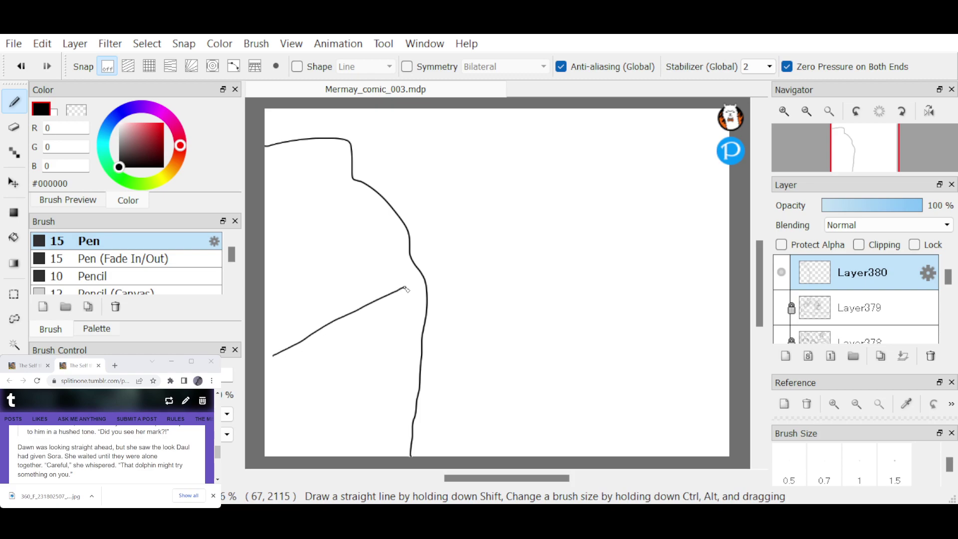
pyautogui.hotkey('ctrl', 'z')
pyautogui.moveTo(266, 369); pyautogui.dragTo(402, 322)
pyautogui.moveTo(308, 422)
pyautogui.mouseDown()
pyautogui.moveTo(371, 385)
pyautogui.moveTo(388, 392)
pyautogui.mouseUp()
pyautogui.moveTo(364, 367); pyautogui.dragTo(370, 364)
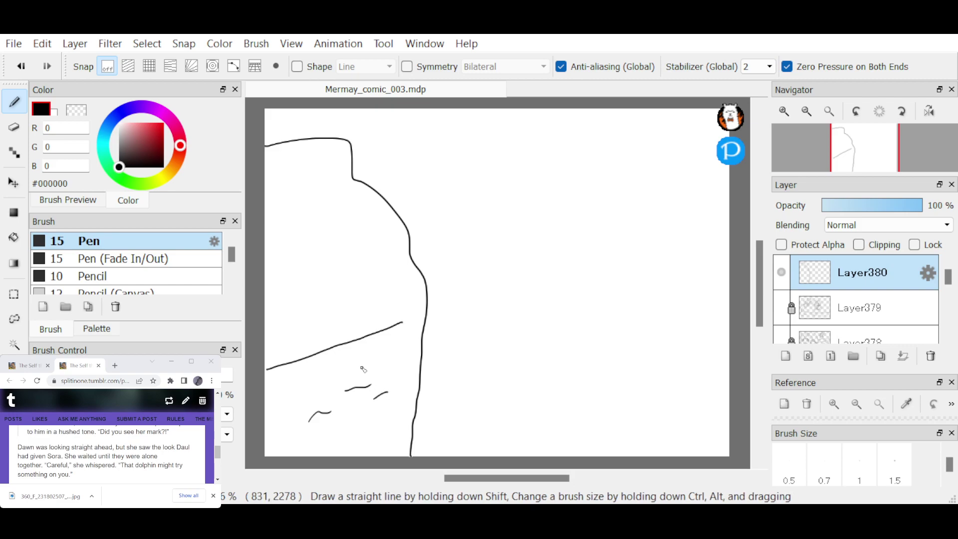
pyautogui.moveTo(300, 297)
pyautogui.mouseDown()
pyautogui.moveTo(317, 309)
pyautogui.moveTo(349, 289)
pyautogui.moveTo(365, 311)
pyautogui.moveTo(349, 326)
pyautogui.mouseUp()
pyautogui.moveTo(296, 288); pyautogui.dragTo(283, 283)
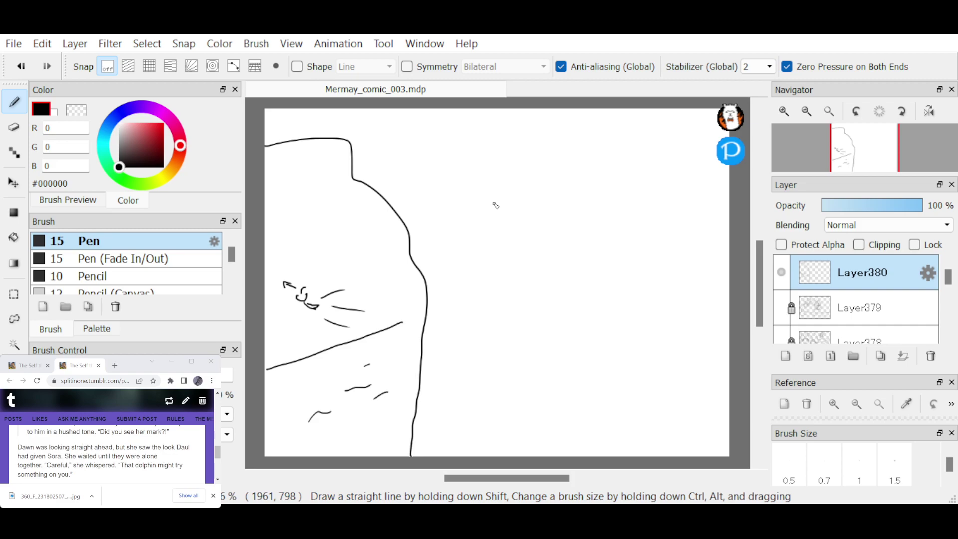
# Draw a round mermaid head with an angry face, a hair tuft and a side ponytail beside the rock outline.
pyautogui.moveTo(497, 190)
pyautogui.mouseDown()
pyautogui.moveTo(499, 220)
pyautogui.moveTo(536, 205)
pyautogui.moveTo(522, 230)
pyautogui.moveTo(533, 225)
pyautogui.mouseUp()
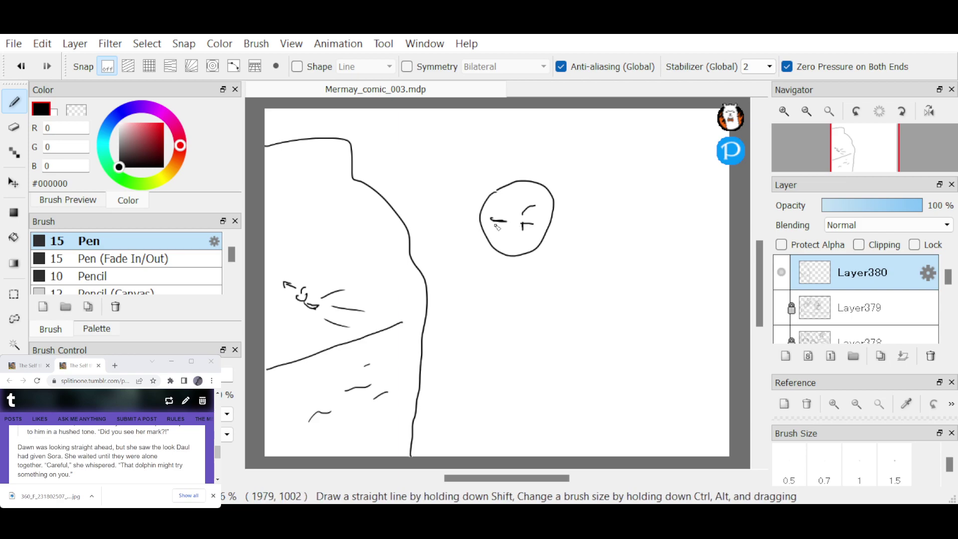
pyautogui.moveTo(497, 221); pyautogui.dragTo(518, 244)
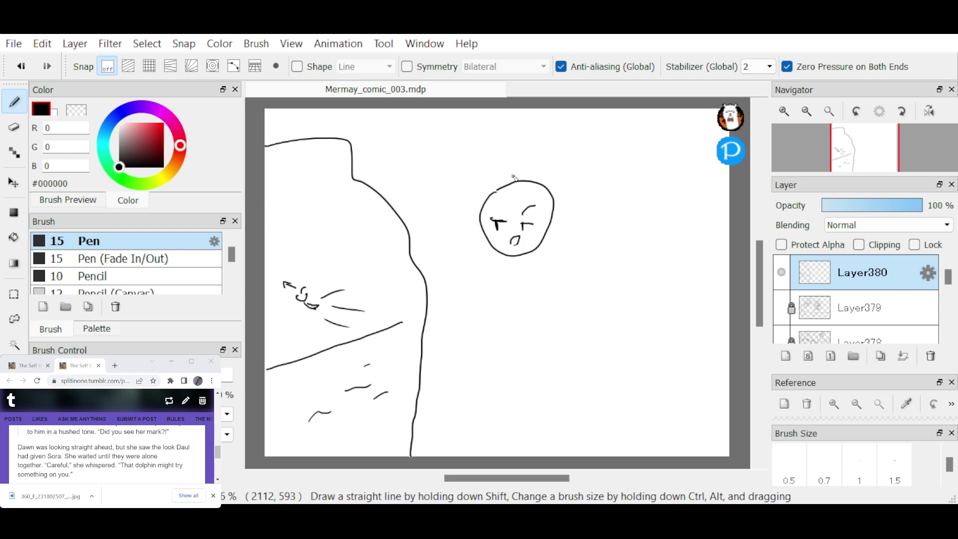
pyautogui.moveTo(508, 189)
pyautogui.mouseDown()
pyautogui.moveTo(503, 159)
pyautogui.moveTo(533, 158)
pyautogui.moveTo(534, 184)
pyautogui.mouseUp()
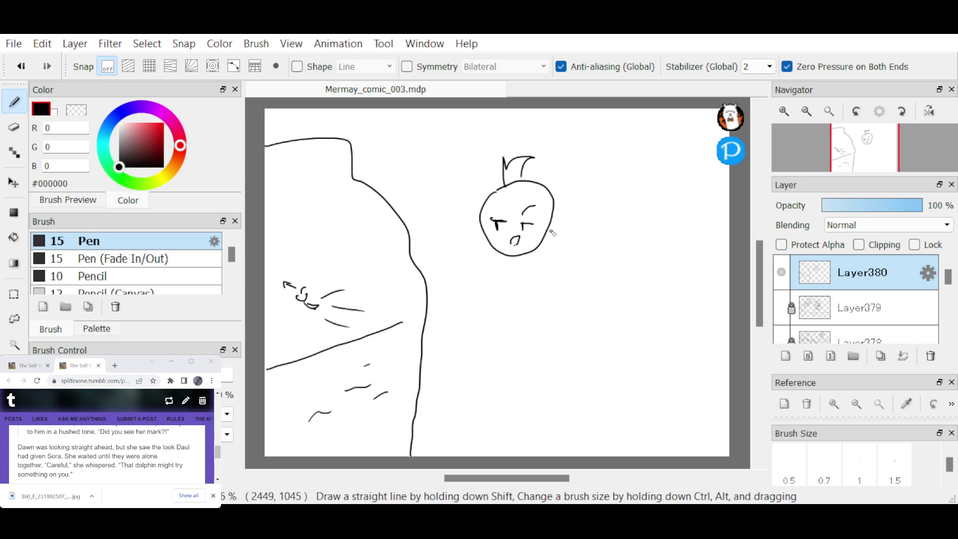
pyautogui.moveTo(491, 245)
pyautogui.mouseDown()
pyautogui.moveTo(478, 177)
pyautogui.moveTo(482, 224)
pyautogui.mouseUp()
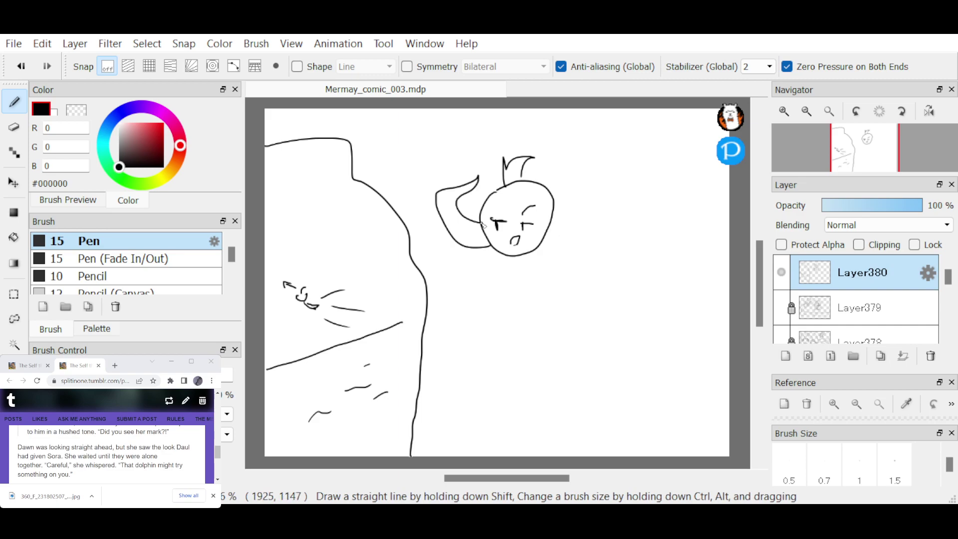
# Draw the mermaid's torso, one hand raised to her mouth, the other arm folded across, and a long tail curling into a spiral.
pyautogui.moveTo(527, 258); pyautogui.dragTo(513, 351)
pyautogui.moveTo(522, 274)
pyautogui.mouseDown()
pyautogui.moveTo(509, 274)
pyautogui.moveTo(491, 347)
pyautogui.mouseUp()
pyautogui.moveTo(487, 265)
pyautogui.mouseDown()
pyautogui.moveTo(466, 310)
pyautogui.moveTo(483, 324)
pyautogui.moveTo(523, 325)
pyautogui.moveTo(482, 302)
pyautogui.moveTo(512, 338)
pyautogui.moveTo(513, 411)
pyautogui.moveTo(466, 434)
pyautogui.moveTo(440, 370)
pyautogui.moveTo(459, 394)
pyautogui.mouseUp()
pyautogui.moveTo(489, 335); pyautogui.dragTo(513, 366)
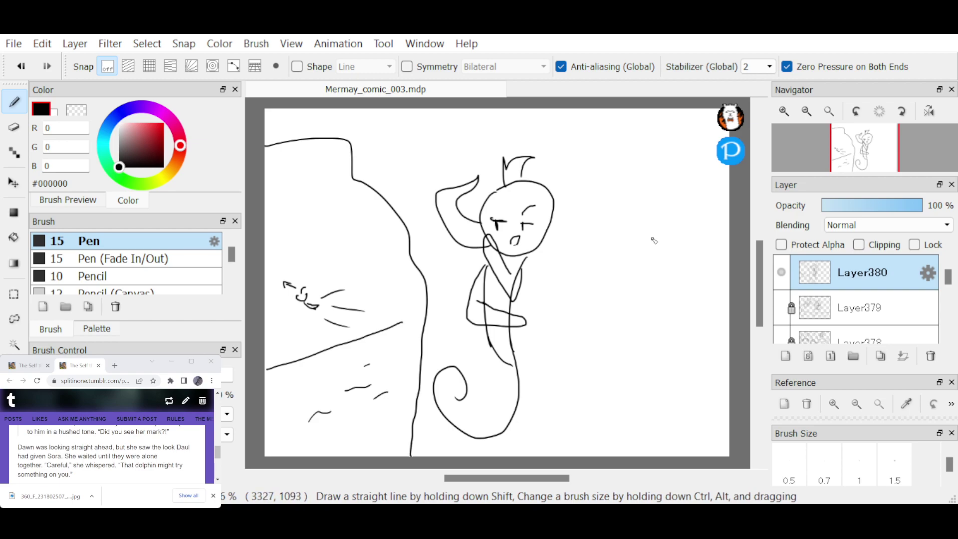
# Draw a second, smaller head near the canvas's right edge with a frowning face, spiky hair tuft and short hair strands behind.
pyautogui.moveTo(647, 221)
pyautogui.mouseDown()
pyautogui.moveTo(620, 236)
pyautogui.moveTo(647, 268)
pyautogui.moveTo(674, 244)
pyautogui.moveTo(647, 221)
pyautogui.mouseUp()
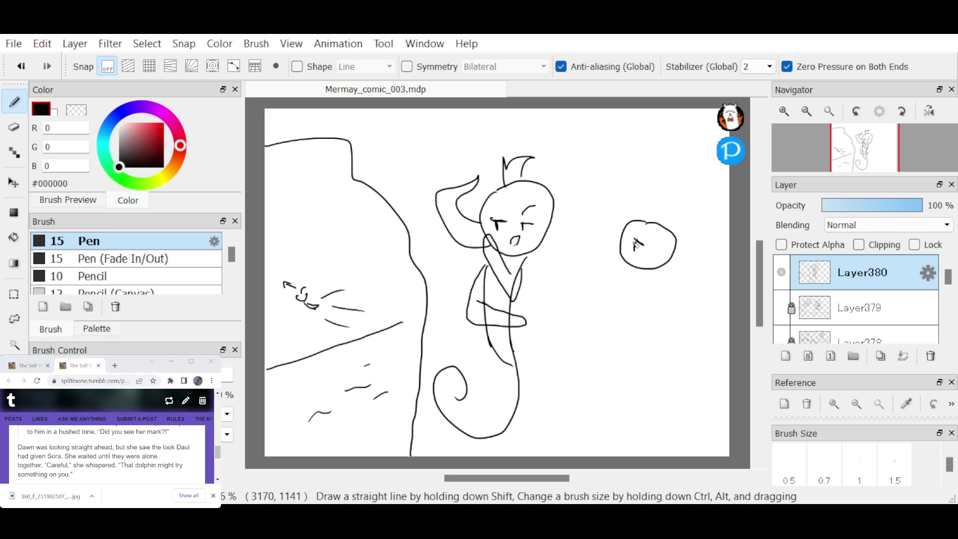
pyautogui.moveTo(624, 254); pyautogui.dragTo(631, 256)
pyautogui.moveTo(650, 222); pyautogui.dragTo(671, 223)
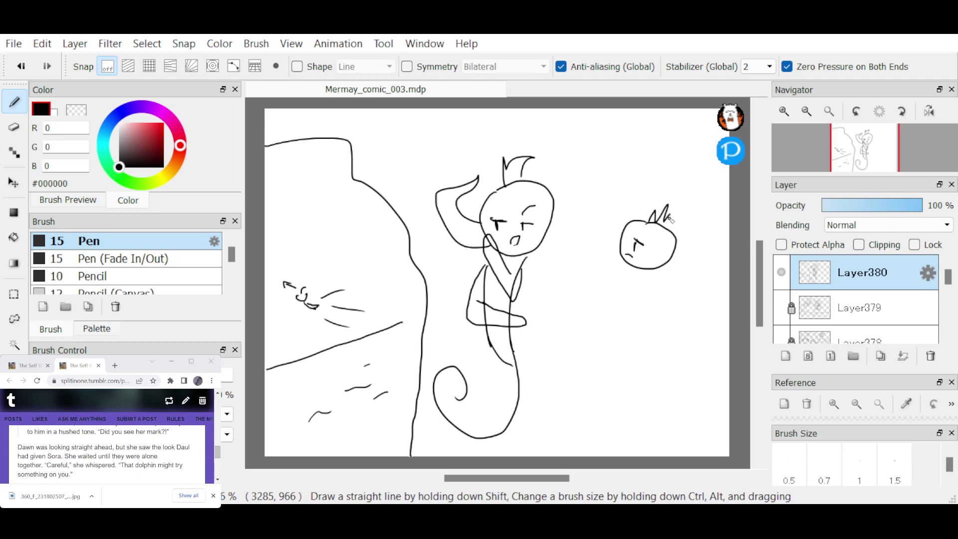
pyautogui.moveTo(664, 258); pyautogui.dragTo(666, 282)
pyautogui.moveTo(674, 250); pyautogui.dragTo(680, 271)
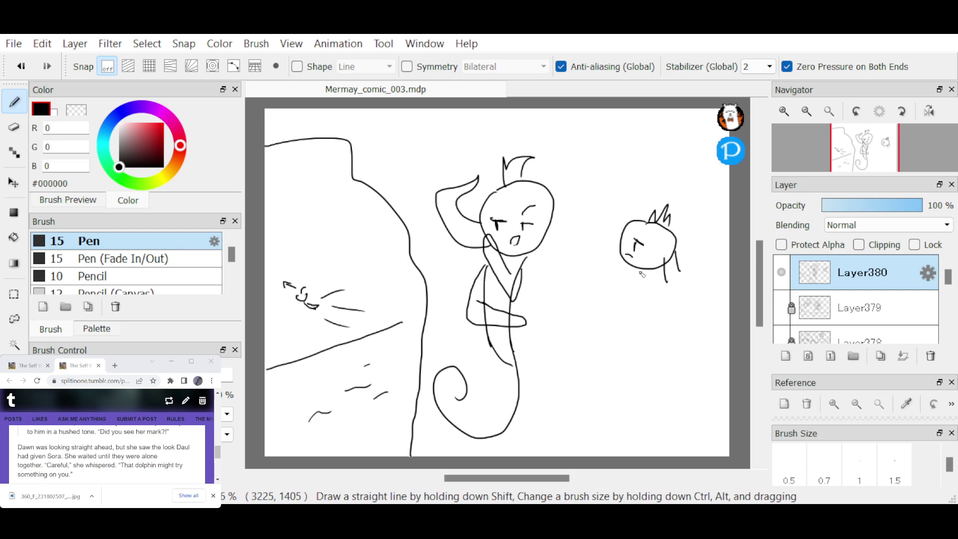
# Draw the second figure's body, arms and pointed tail fin, and erase the torso line crossing the first mermaid's folded forearm.
pyautogui.moveTo(636, 272)
pyautogui.mouseDown()
pyautogui.moveTo(626, 297)
pyautogui.moveTo(647, 386)
pyautogui.mouseUp()
pyautogui.moveTo(659, 271); pyautogui.dragTo(695, 376)
pyautogui.moveTo(642, 308)
pyautogui.mouseDown()
pyautogui.moveTo(648, 364)
pyautogui.moveTo(649, 319)
pyautogui.moveTo(608, 351)
pyautogui.mouseUp()
pyautogui.moveTo(685, 365)
pyautogui.mouseDown()
pyautogui.moveTo(697, 380)
pyautogui.moveTo(645, 382)
pyautogui.mouseUp()
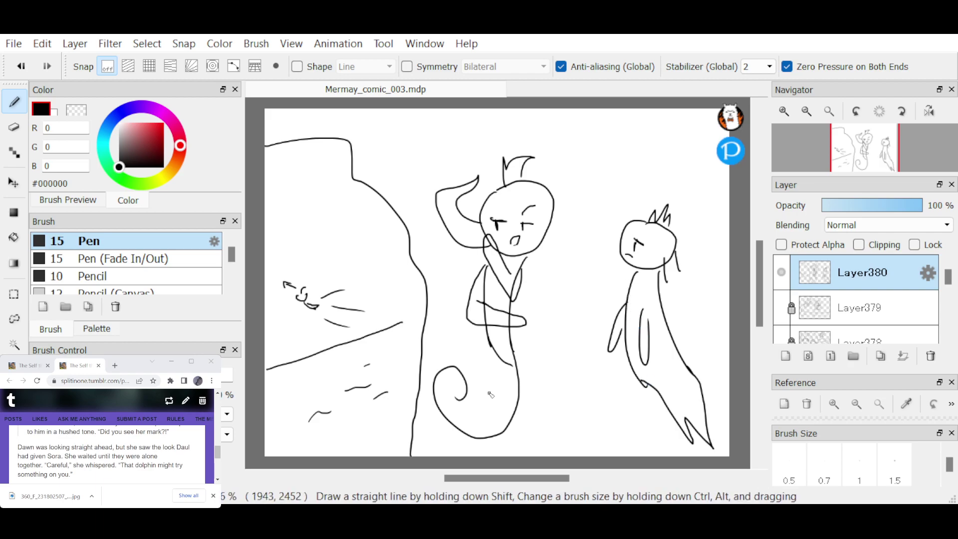
pyautogui.press('e')
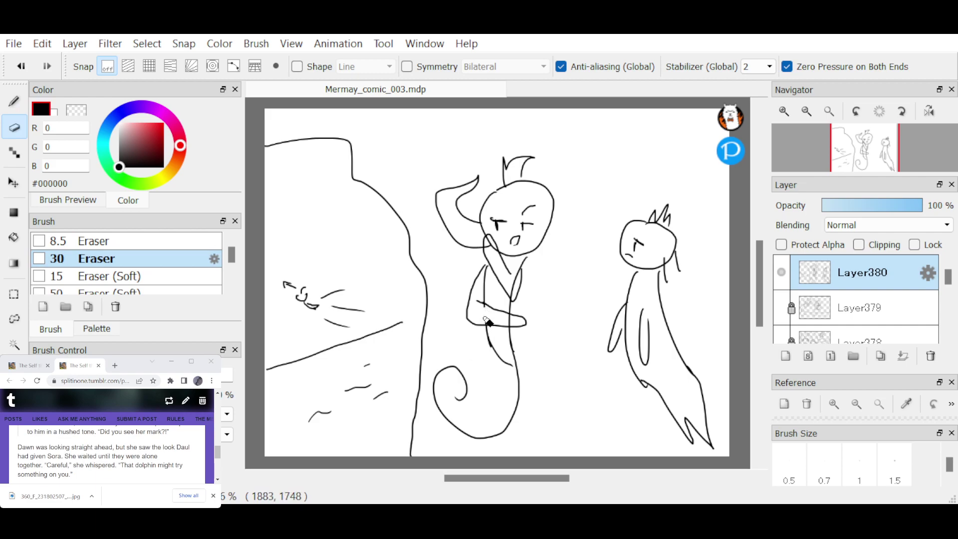
pyautogui.moveTo(513, 327); pyautogui.dragTo(521, 291)
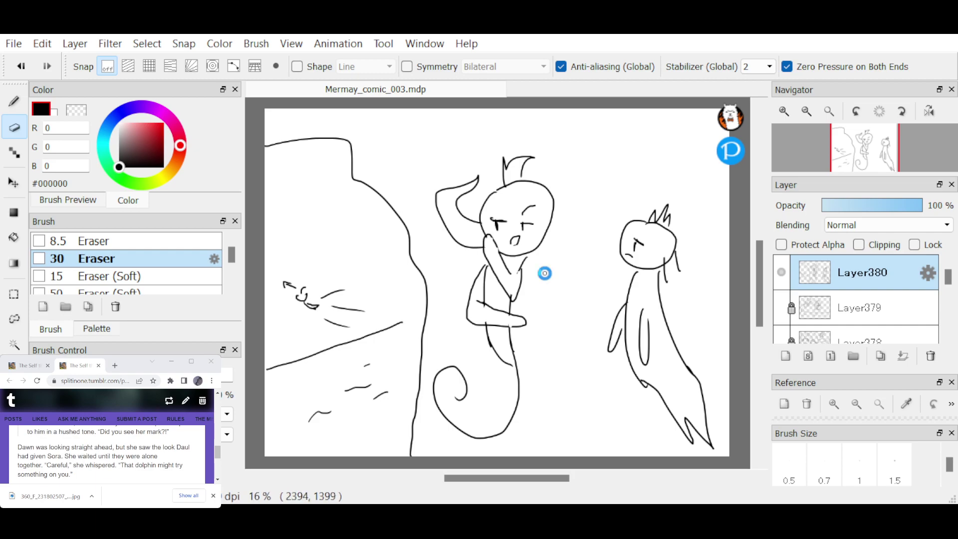
# Place a text above the second figure and paste in the story's whispered line beginning “Careful,” and ending “something on you.”.
pyautogui.press('t')
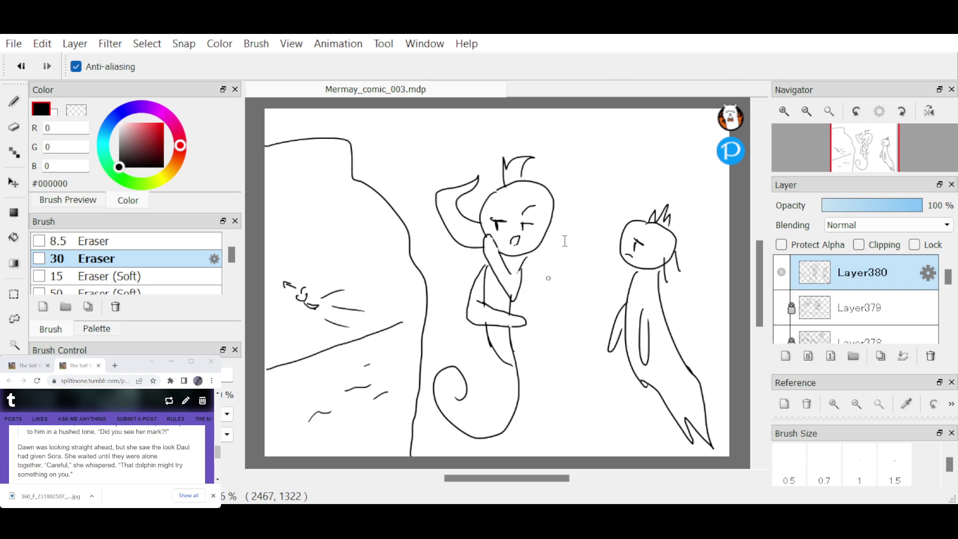
pyautogui.click(579, 174)
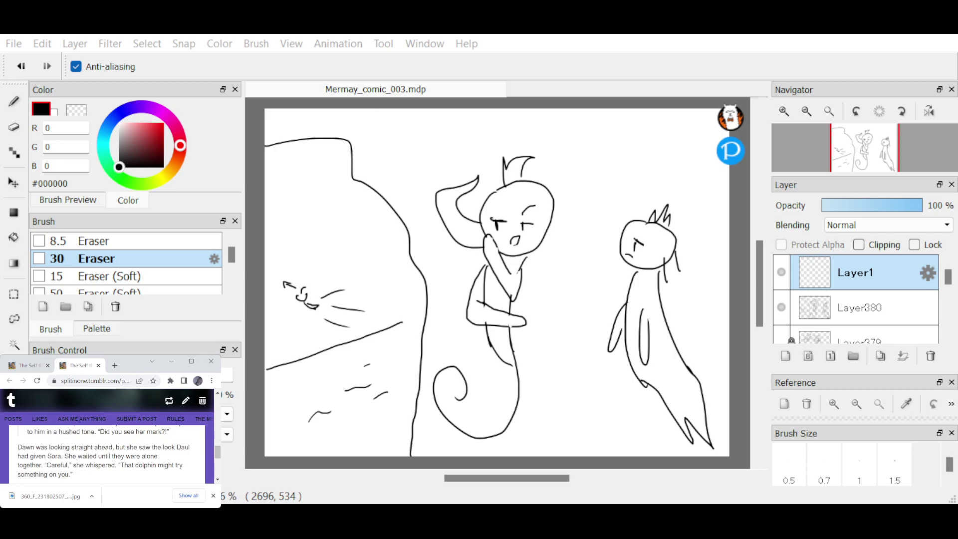
pyautogui.scroll(1, 111, 466)
pyautogui.scroll(-1, 103, 458)
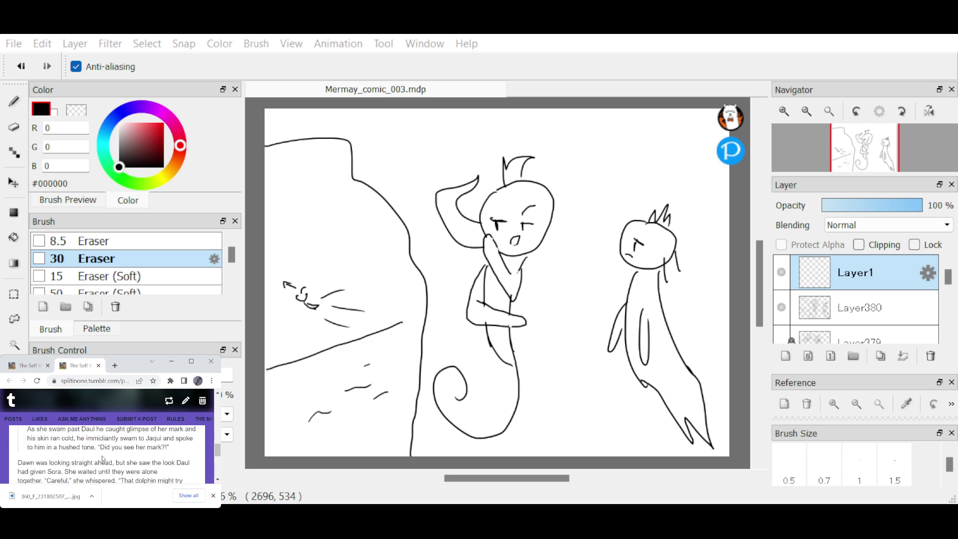
pyautogui.scroll(-1, 103, 458)
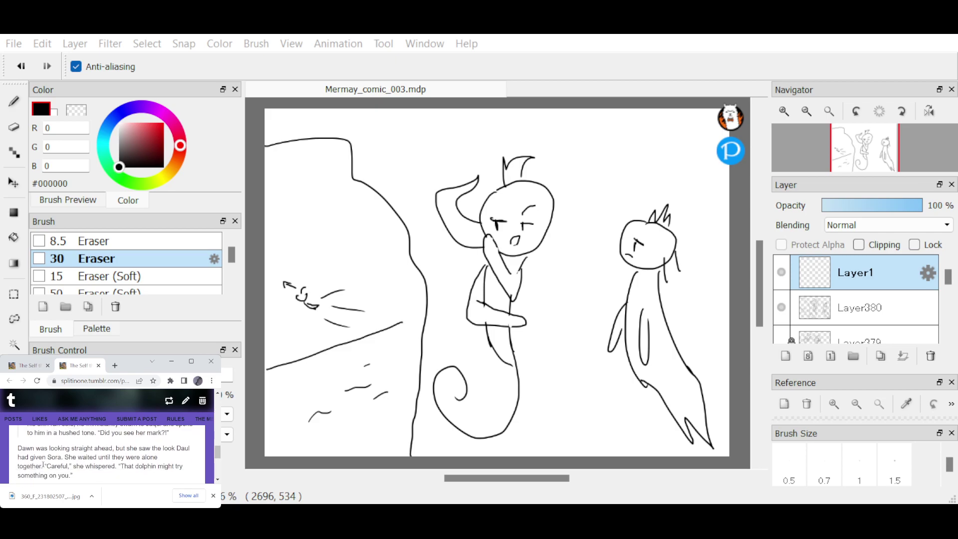
pyautogui.moveTo(44, 464); pyautogui.dragTo(72, 476)
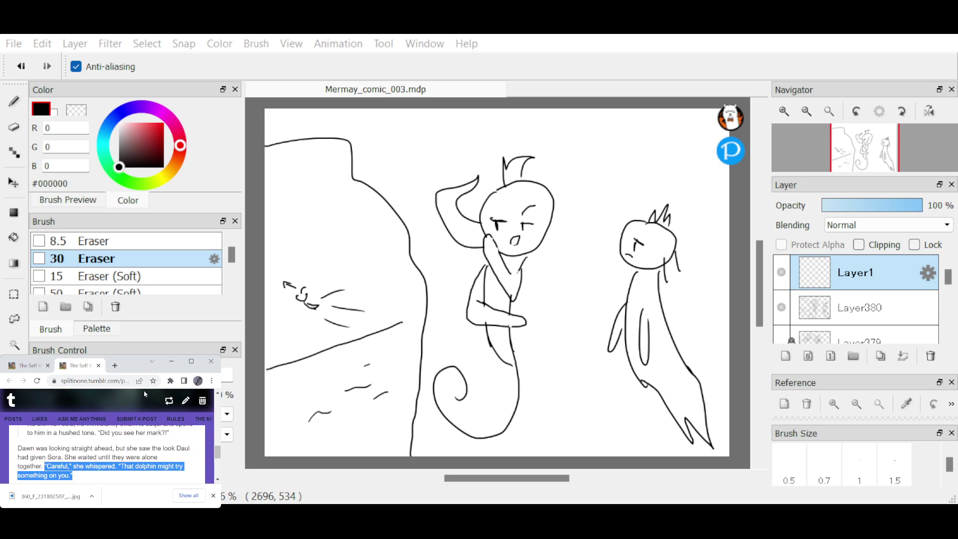
pyautogui.click(429, 343)
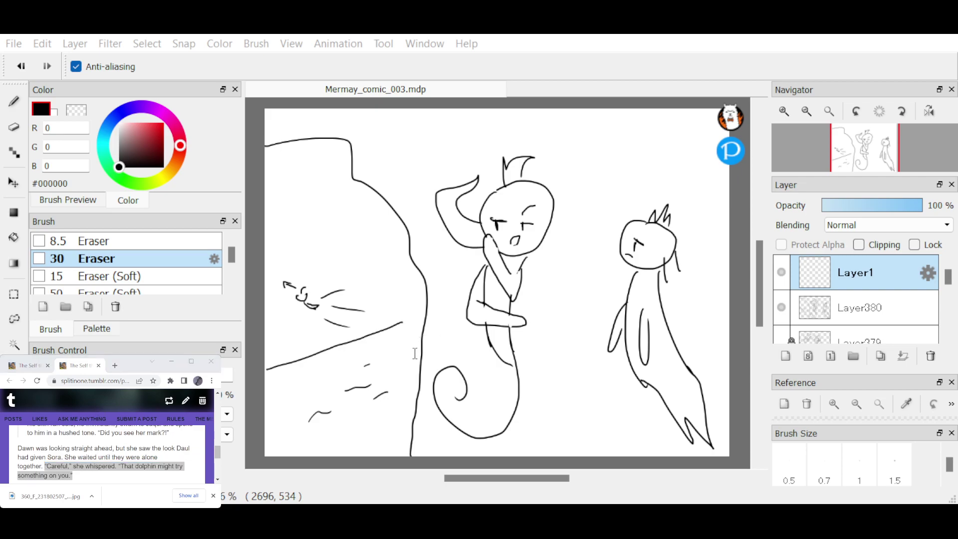
pyautogui.hotkey('ctrl', 'v')
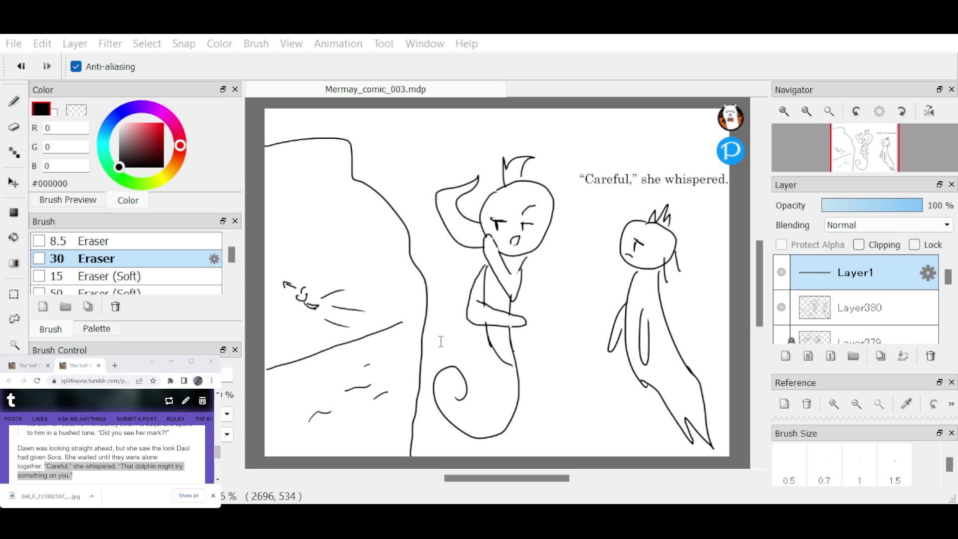
# Reword the dialogue to “Careful. That dolphin might try something on you.”, break it into three lines and move it up above the second figure.
pyautogui.press('BackSpace')
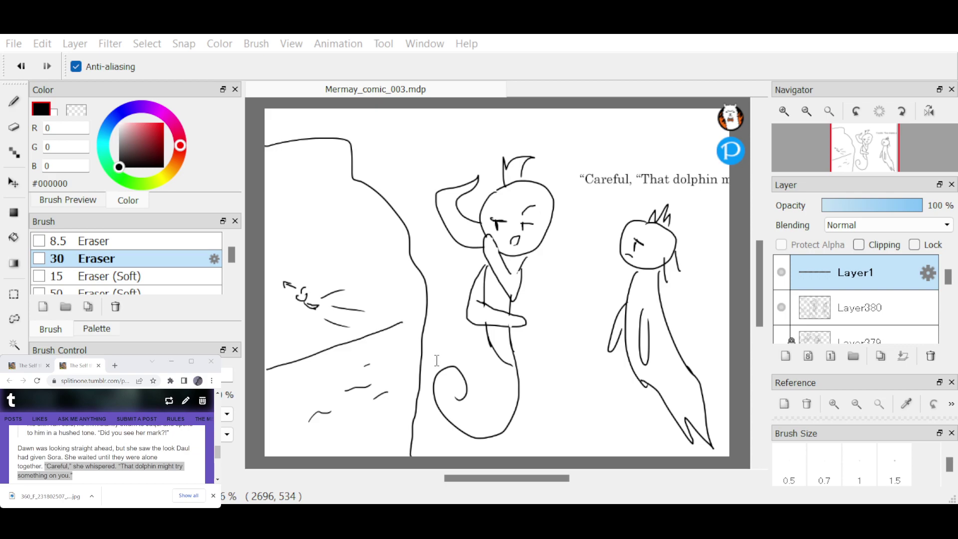
pyautogui.press('BackSpace')
pyautogui.press('BackSpace')
pyautogui.press('BackSpace')
pyautogui.write('.')
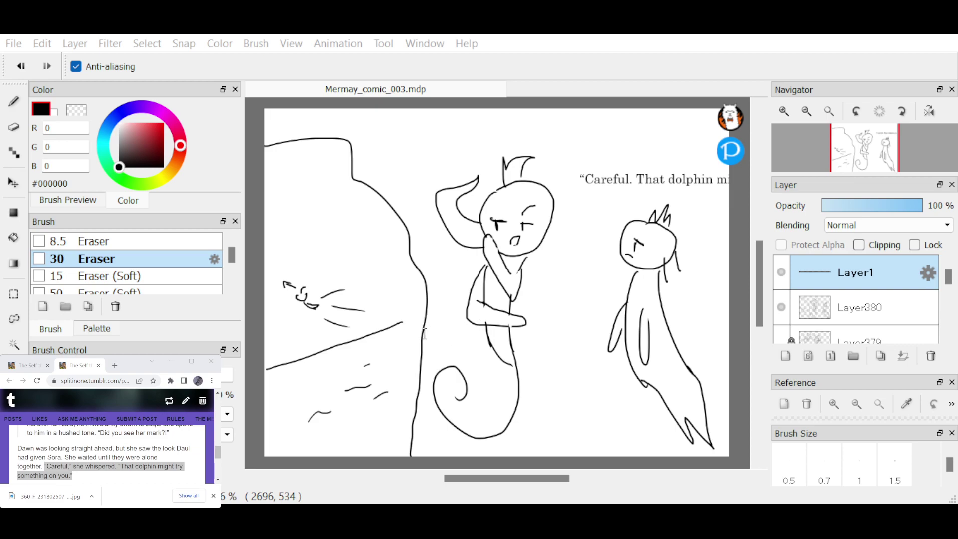
pyautogui.press('Return')
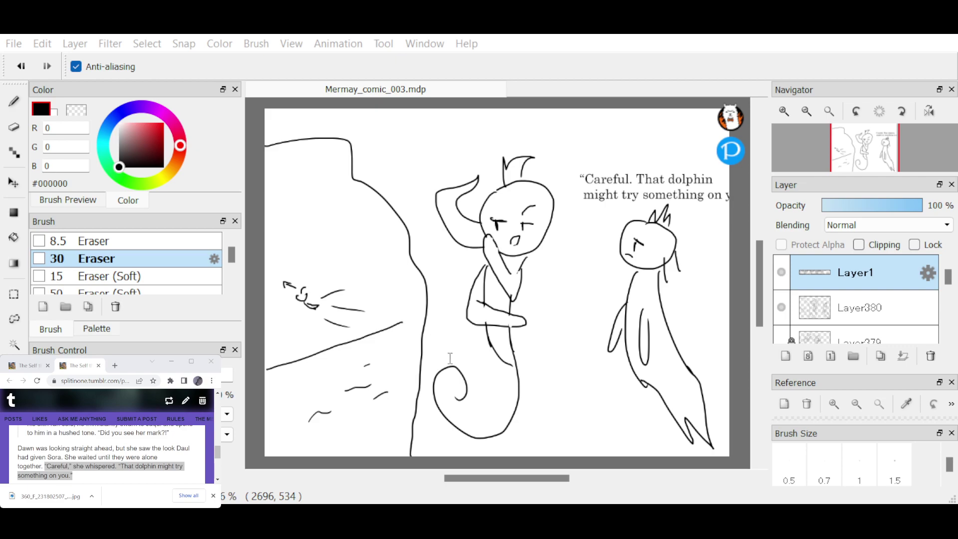
pyautogui.press('Return')
pyautogui.moveTo(639, 184); pyautogui.dragTo(625, 150)
# On Layer380, draw a dashed whisper bubble around the dialogue with the Pen, its tail pointing to the first mermaid.
pyautogui.press('b')
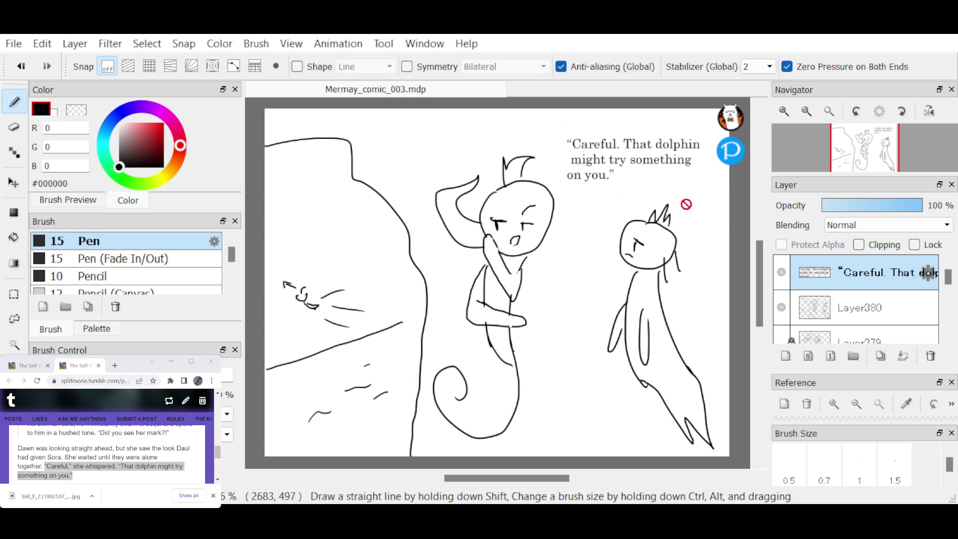
pyautogui.click(898, 308)
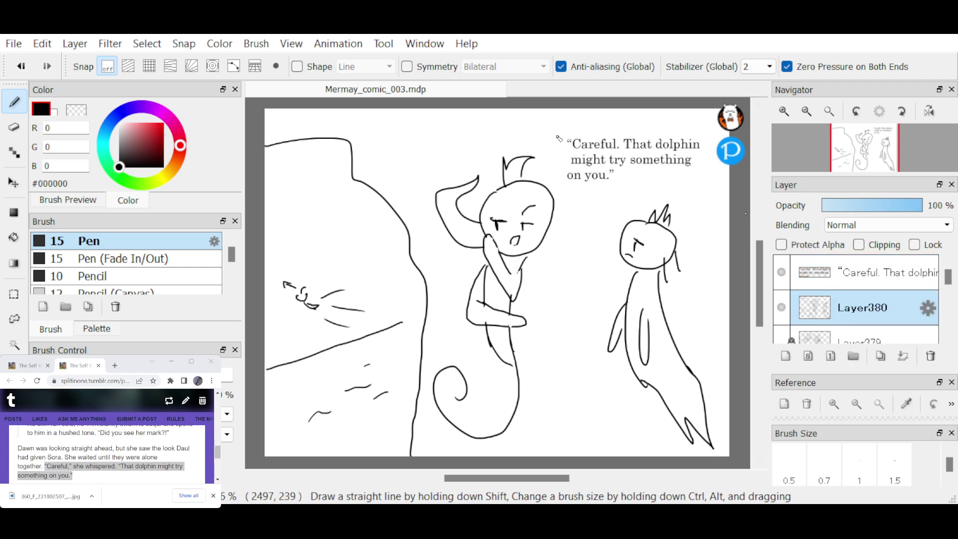
pyautogui.moveTo(557, 137); pyautogui.dragTo(557, 143)
pyautogui.moveTo(559, 156); pyautogui.dragTo(559, 163)
pyautogui.moveTo(559, 180); pyautogui.dragTo(564, 185)
pyautogui.moveTo(575, 191); pyautogui.dragTo(583, 189)
pyautogui.moveTo(599, 192); pyautogui.dragTo(609, 189)
pyautogui.moveTo(621, 185); pyautogui.dragTo(634, 183)
pyautogui.moveTo(651, 186); pyautogui.dragTo(691, 174)
pyautogui.moveTo(582, 198)
pyautogui.mouseDown()
pyautogui.moveTo(566, 222)
pyautogui.moveTo(594, 200)
pyautogui.mouseUp()
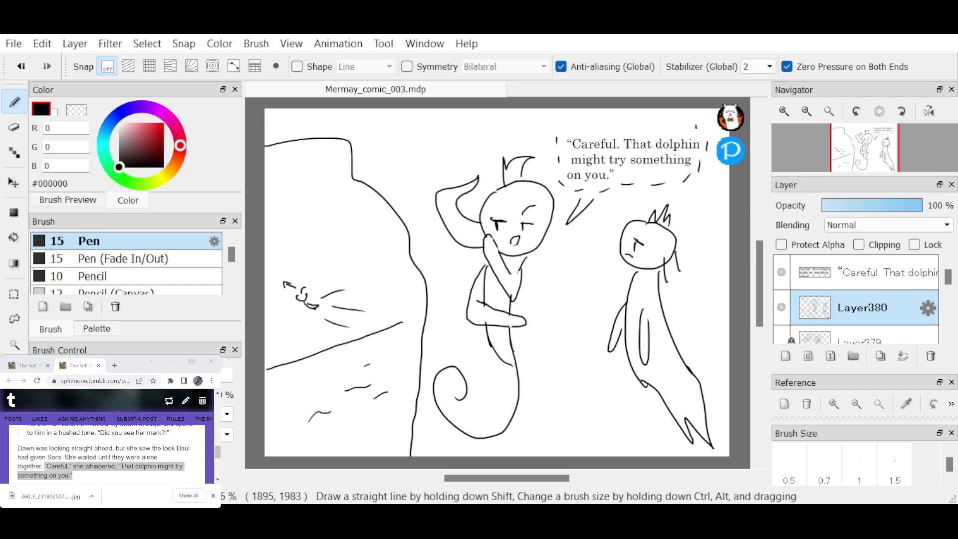
# Check the end of the current story passage and open the Sep 24, 2017 post from the Tumblr archive.
pyautogui.scroll(-2, 102, 445)
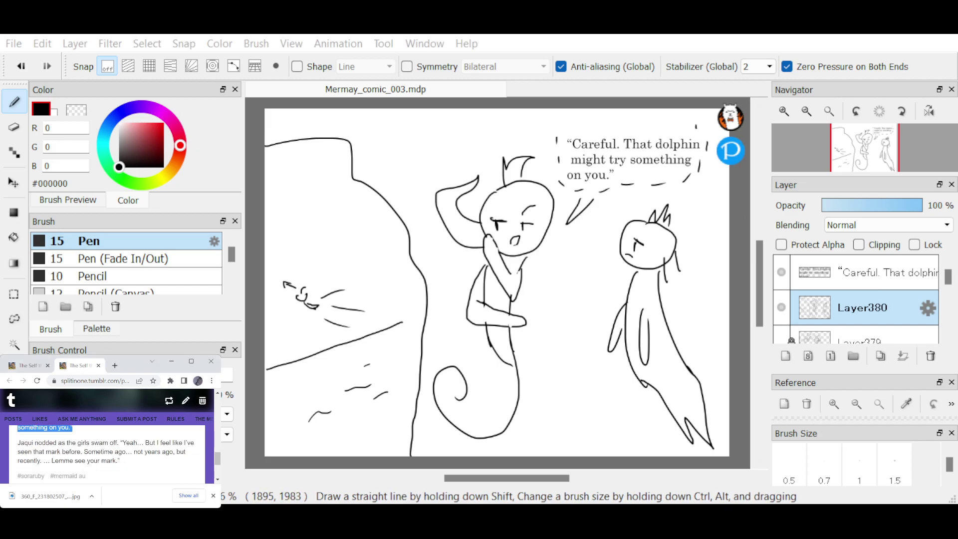
pyautogui.click(35, 367)
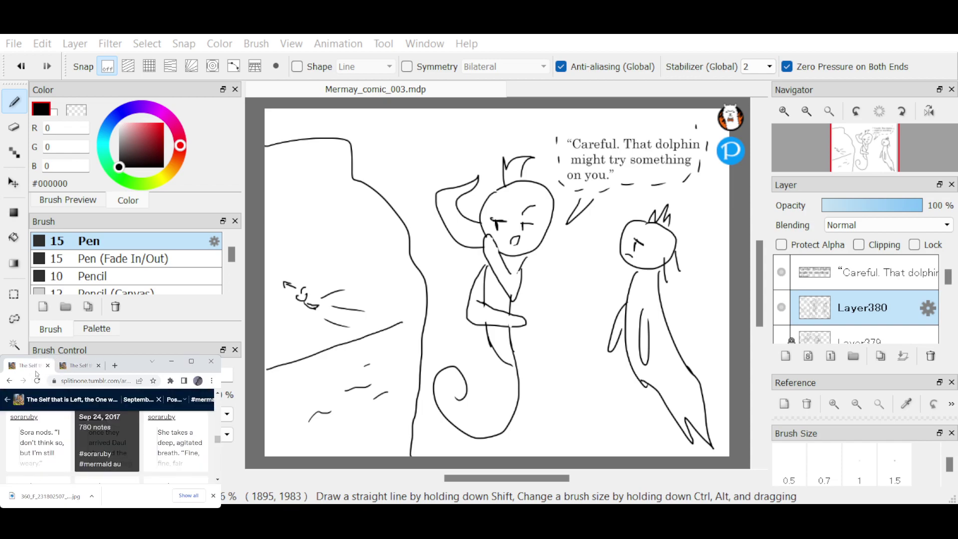
pyautogui.click(54, 447)
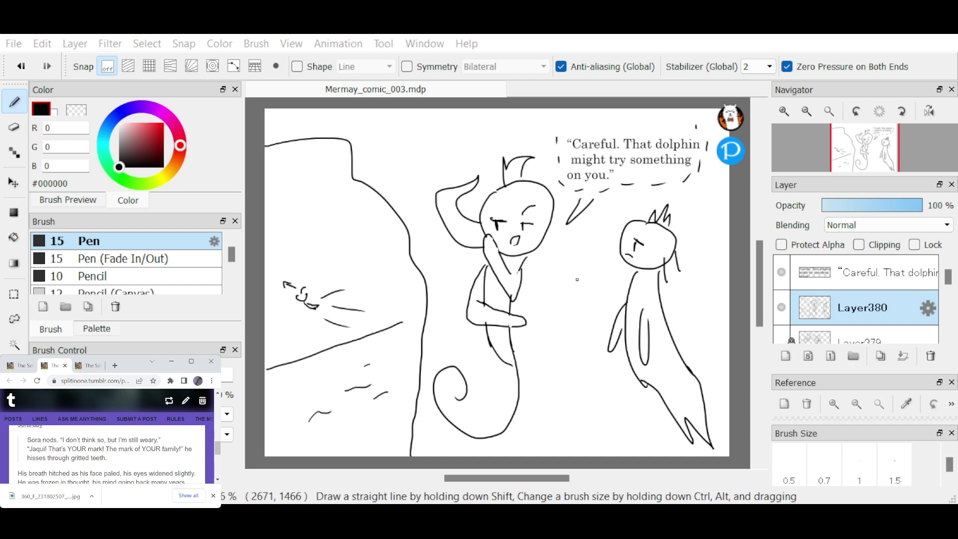
# Letter “NOD” beside the second figure's head and add a curved arrow and short motion marks around it.
pyautogui.moveTo(579, 277)
pyautogui.mouseDown()
pyautogui.moveTo(591, 264)
pyautogui.moveTo(608, 265)
pyautogui.mouseUp()
pyautogui.moveTo(611, 261)
pyautogui.mouseDown()
pyautogui.moveTo(606, 269)
pyautogui.moveTo(611, 233)
pyautogui.mouseUp()
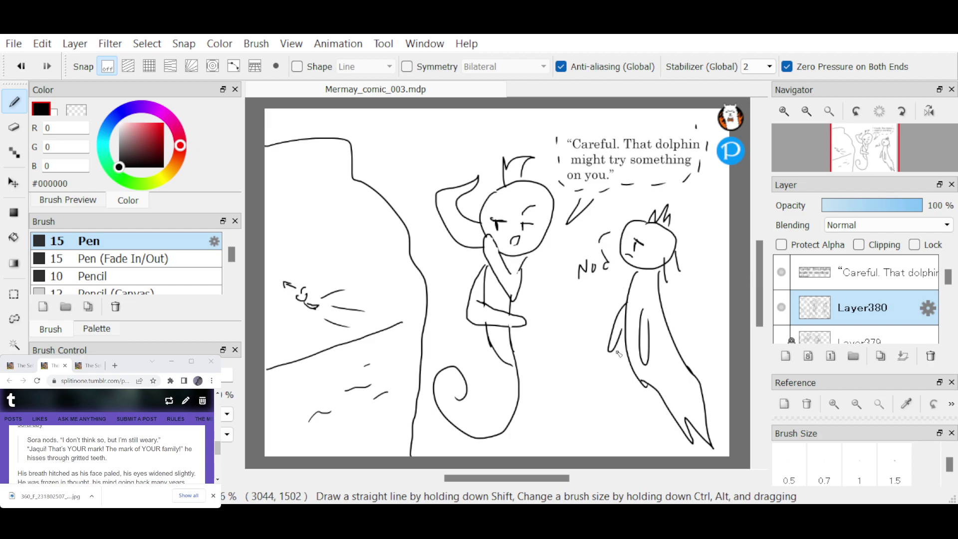
pyautogui.moveTo(628, 218); pyautogui.dragTo(630, 211)
pyautogui.moveTo(623, 268); pyautogui.dragTo(627, 270)
pyautogui.moveTo(625, 274); pyautogui.dragTo(630, 276)
# Read the opened post's passage about the family mark for the next panel.
pyautogui.moveTo(175, 449); pyautogui.dragTo(175, 461)
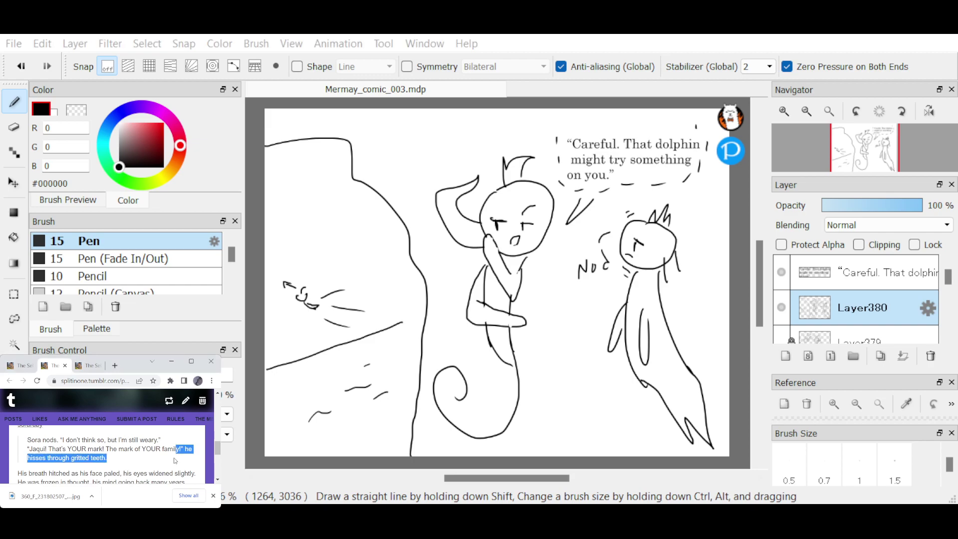
pyautogui.scroll(-1, 161, 458)
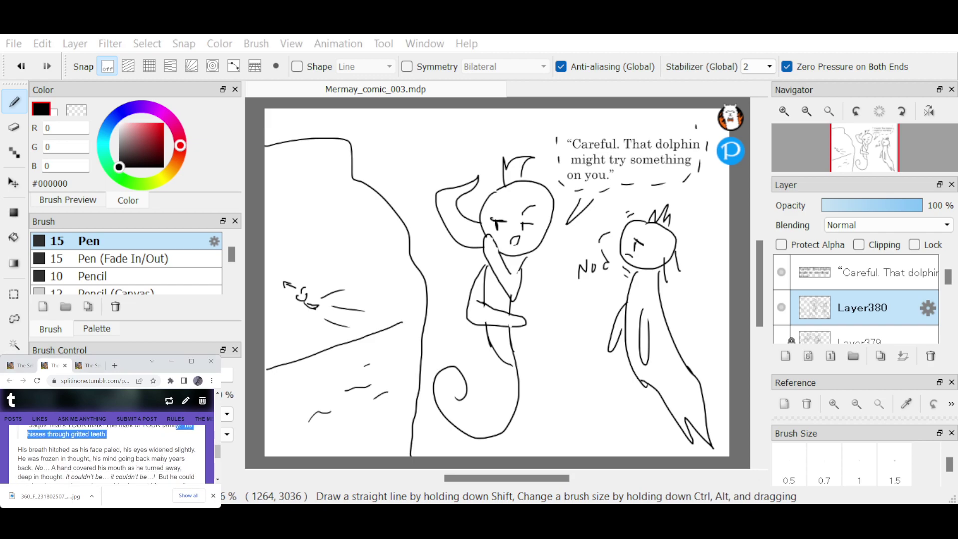
pyautogui.scroll(3, 153, 442)
pyautogui.scroll(-2, 165, 437)
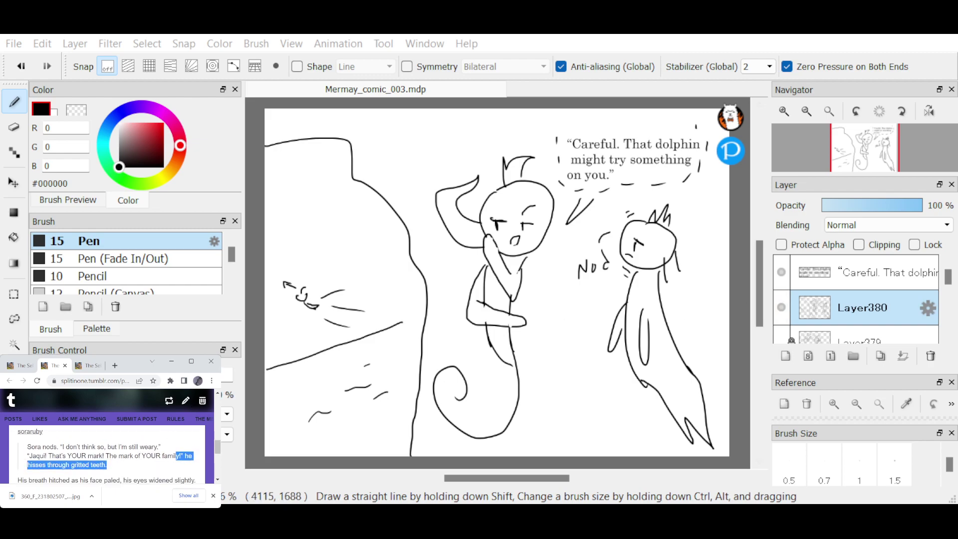
# Group the dialogue text layer and Layer380 into one folder, and lock and hide that folder.
pyautogui.click(905, 256)
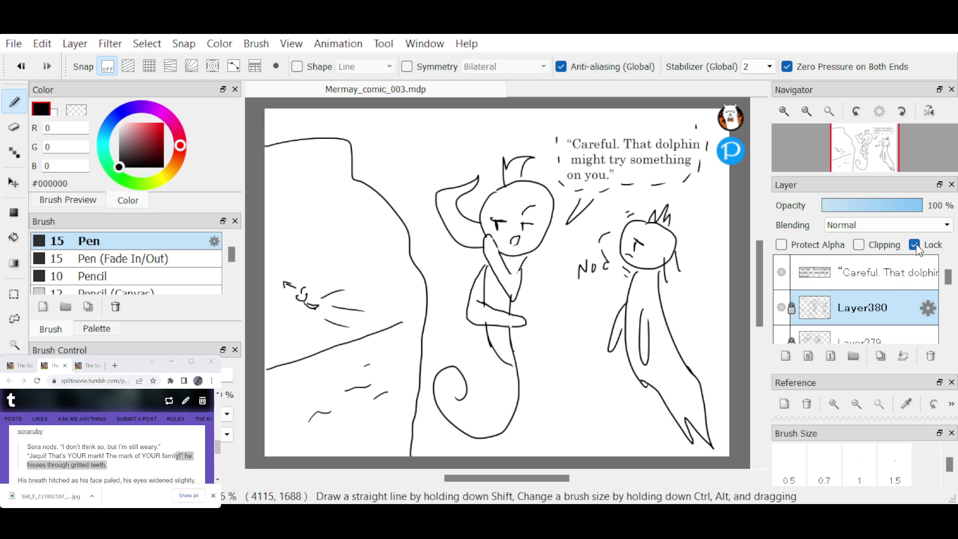
pyautogui.keyDown('shift'); pyautogui.click(906, 272); pyautogui.keyUp('shift')
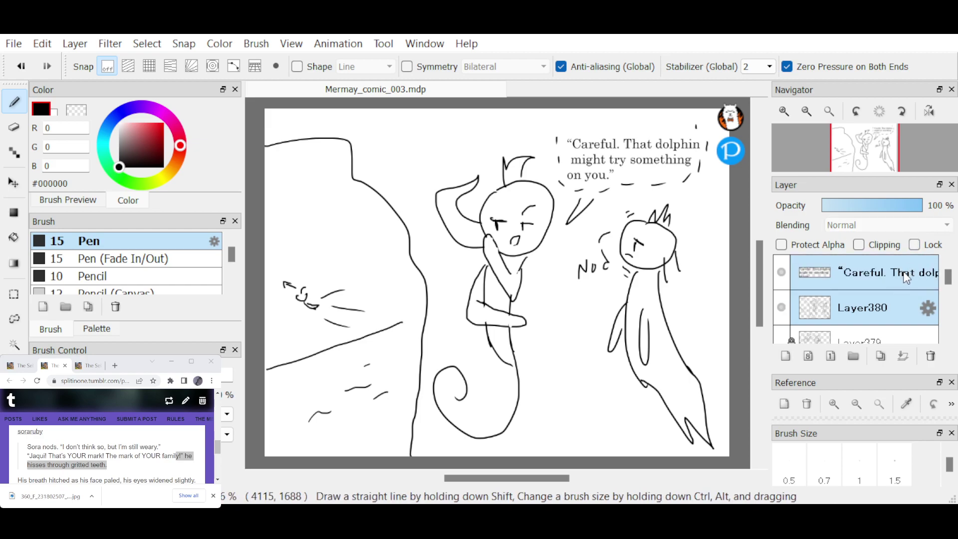
pyautogui.hotkey('ctrl', 'g')
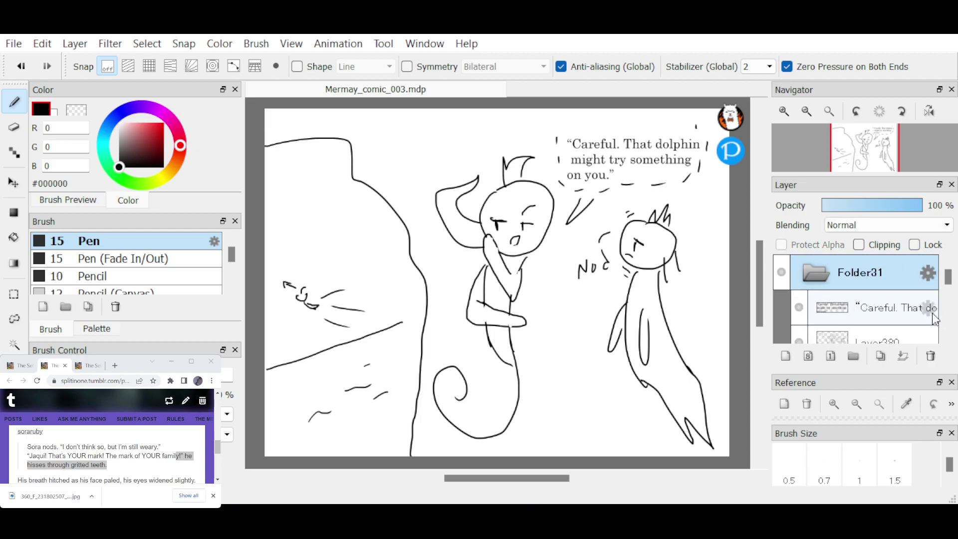
pyautogui.click(914, 244)
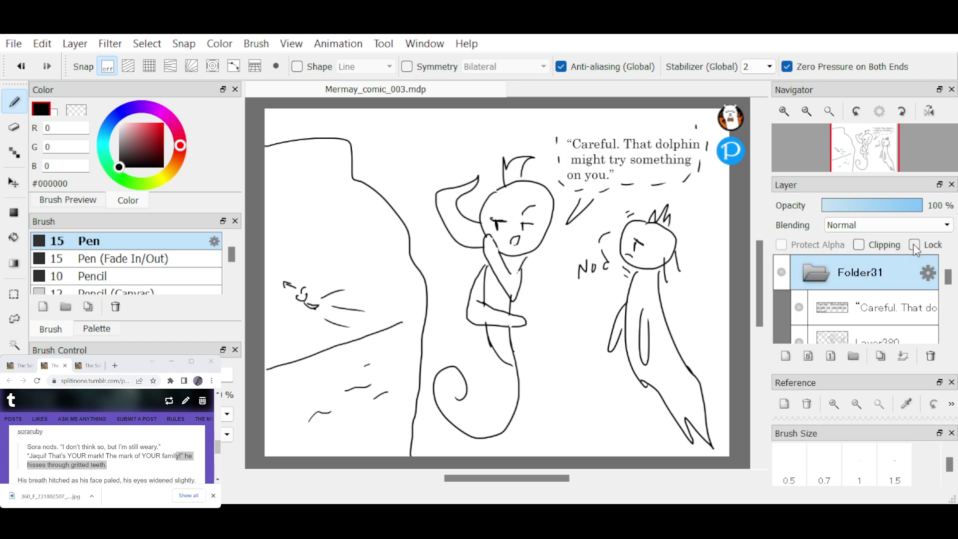
pyautogui.click(780, 272)
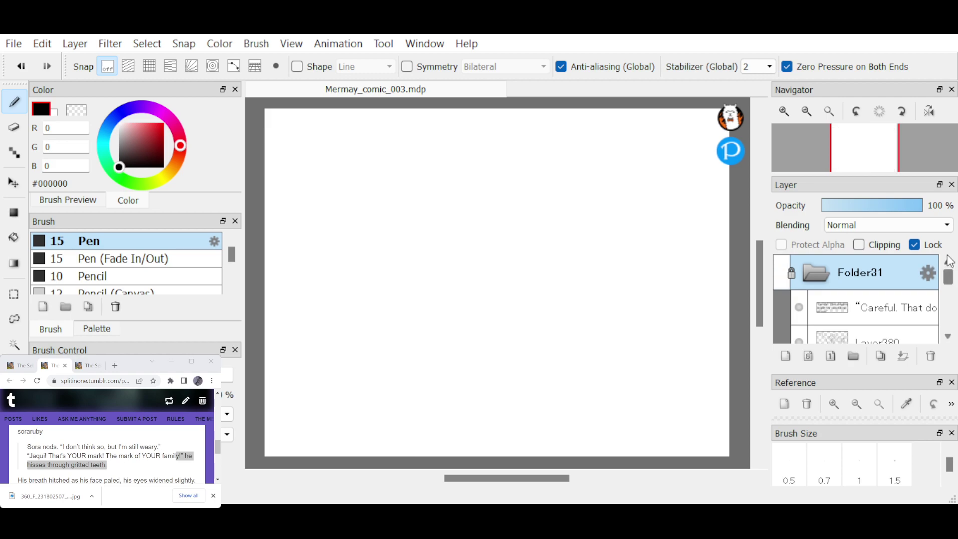
# Add ten new empty layers above Folder31 for the upcoming comic panels.
pyautogui.click(948, 339)
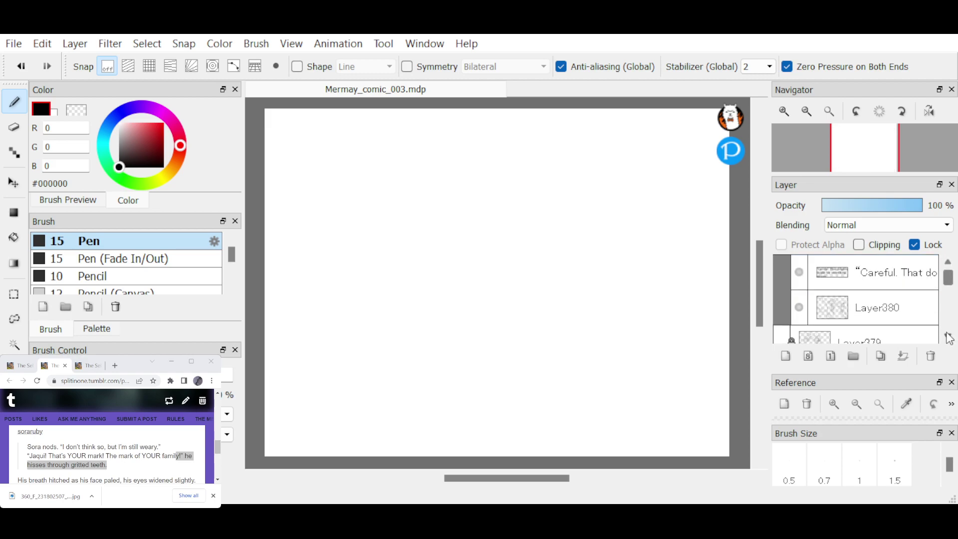
pyautogui.click(948, 261)
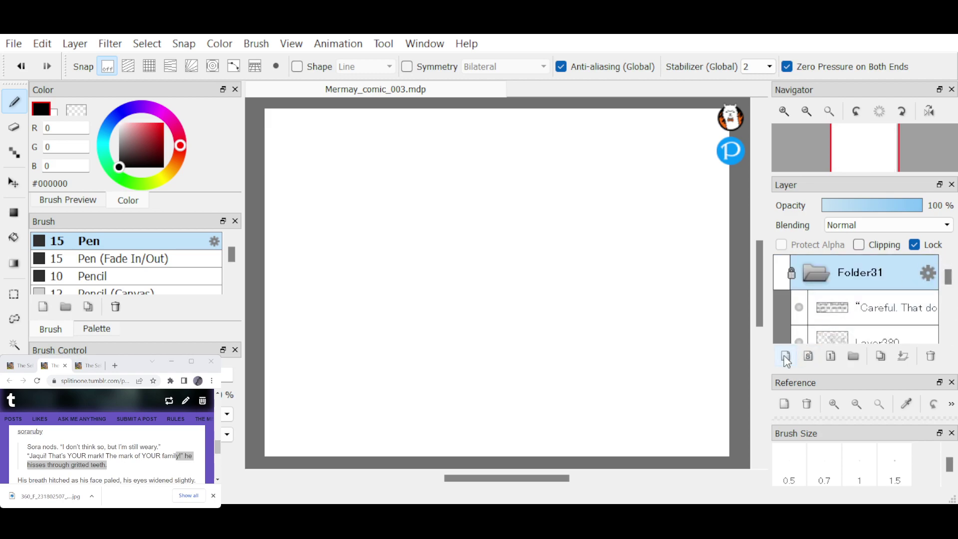
pyautogui.click(785, 356)
pyautogui.moveTo(871, 271); pyautogui.dragTo(870, 256)
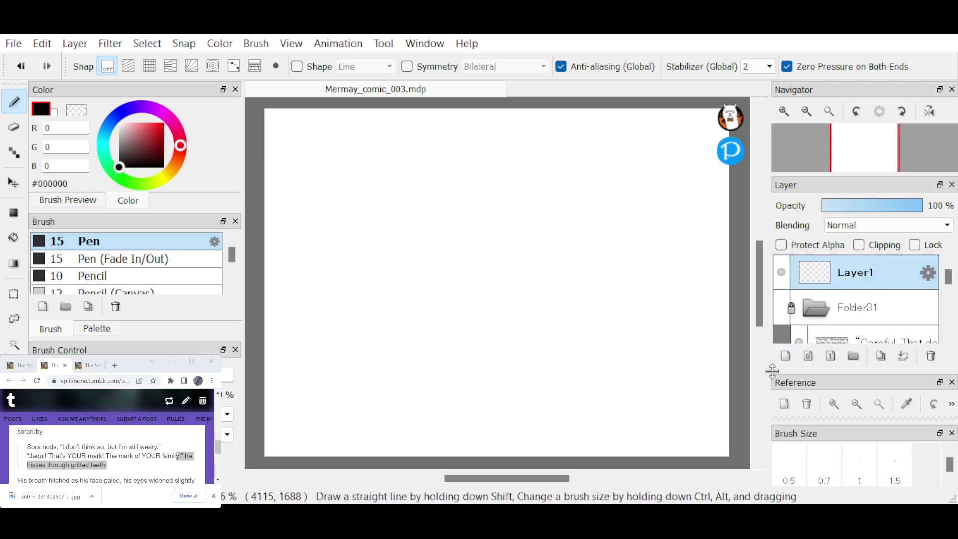
pyautogui.click(786, 355)
pyautogui.click(787, 355)
pyautogui.click(787, 356)
pyautogui.click(787, 355)
pyautogui.click(787, 355)
pyautogui.click(786, 355)
pyautogui.click(787, 355)
pyautogui.click(786, 355)
pyautogui.click(787, 356)
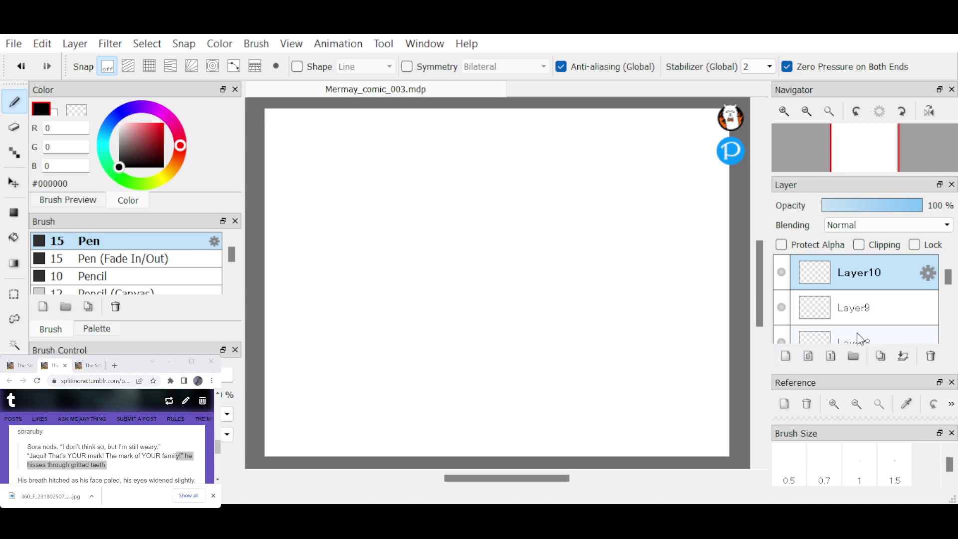
# Rename the two lowest new layers above Folder31, Layer1 and Layer2, as Layer381 and Layer382.
pyautogui.click(948, 337)
pyautogui.click(948, 337)
pyautogui.click(948, 337)
pyautogui.click(948, 337)
pyautogui.click(948, 336)
pyautogui.click(948, 337)
pyautogui.click(948, 337)
pyautogui.click(949, 337)
pyautogui.click(948, 337)
pyautogui.click(948, 336)
pyautogui.click(948, 337)
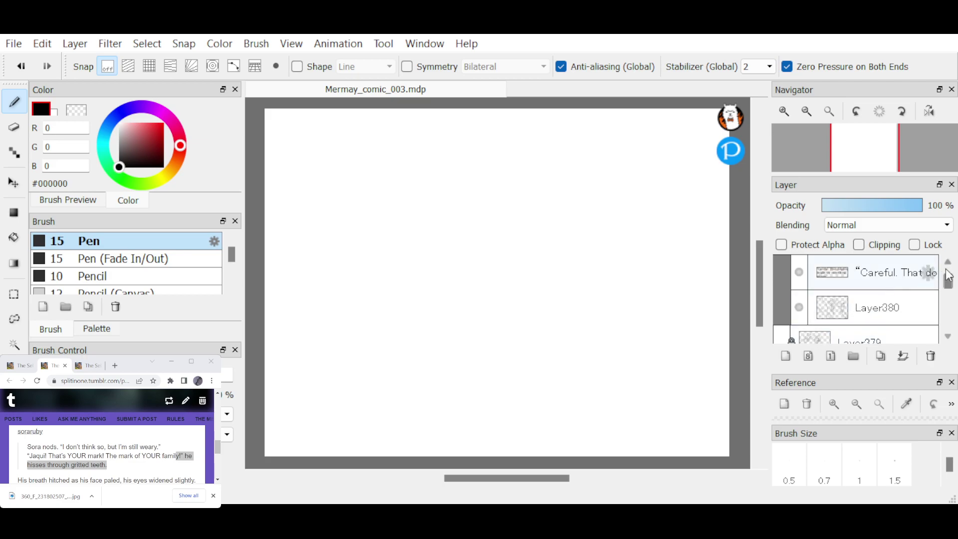
pyautogui.scroll(3, 950, 270)
pyautogui.click(866, 306)
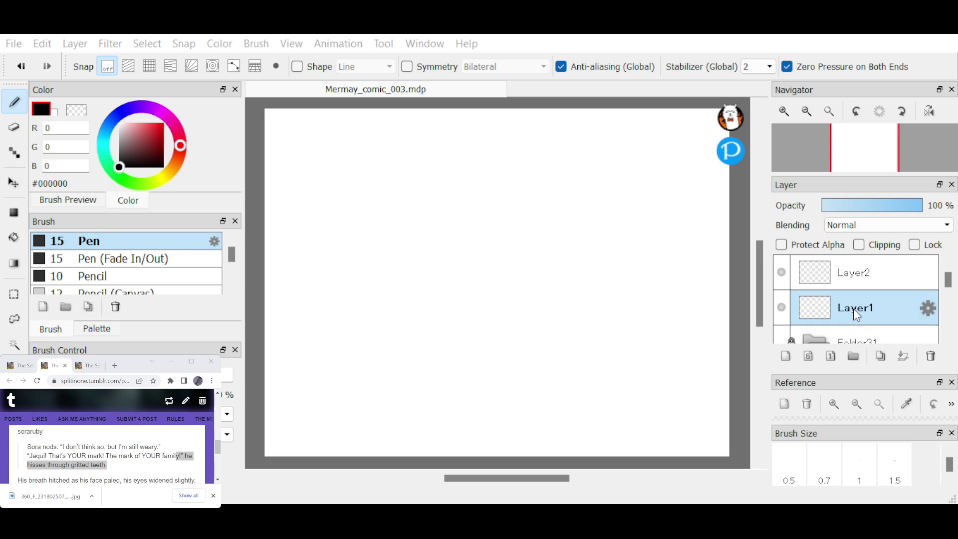
pyautogui.press('Return')
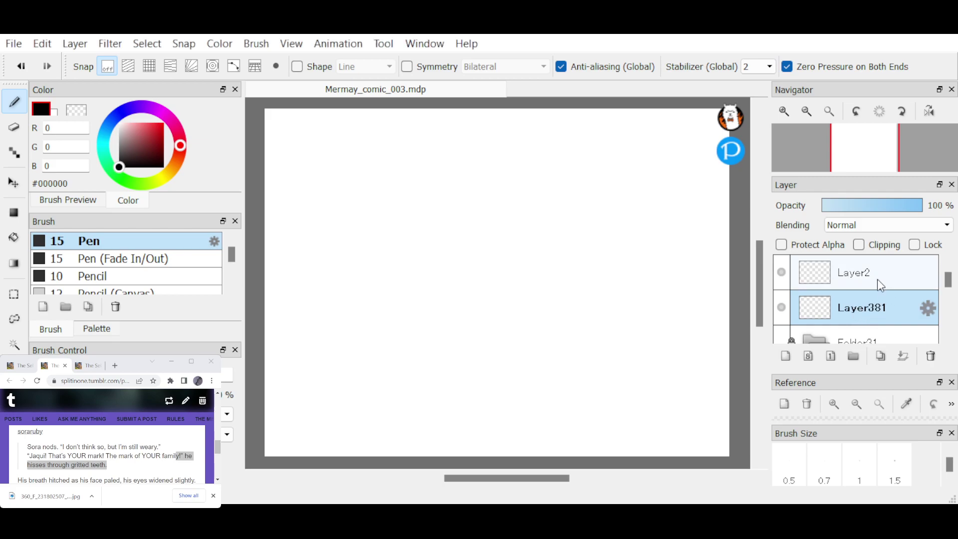
pyautogui.click(877, 279)
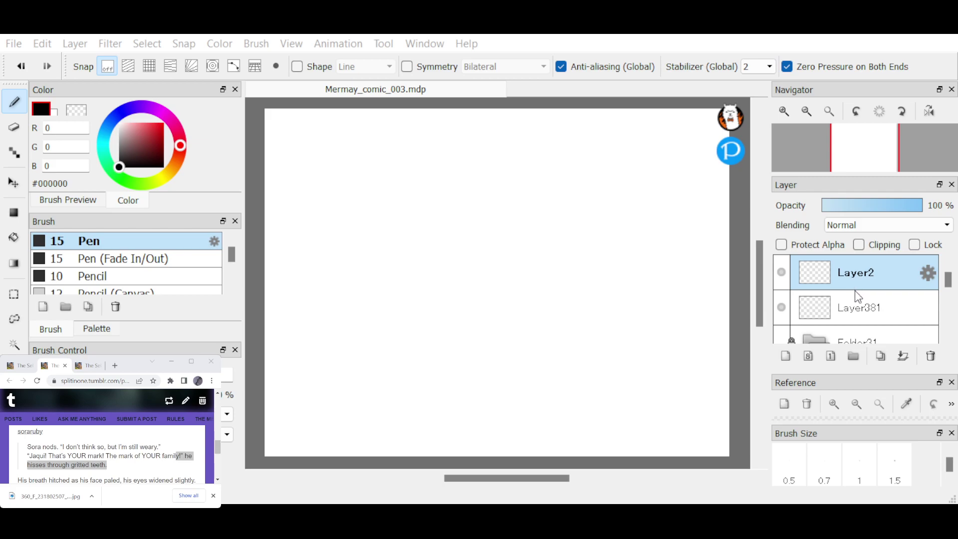
pyautogui.press('Return')
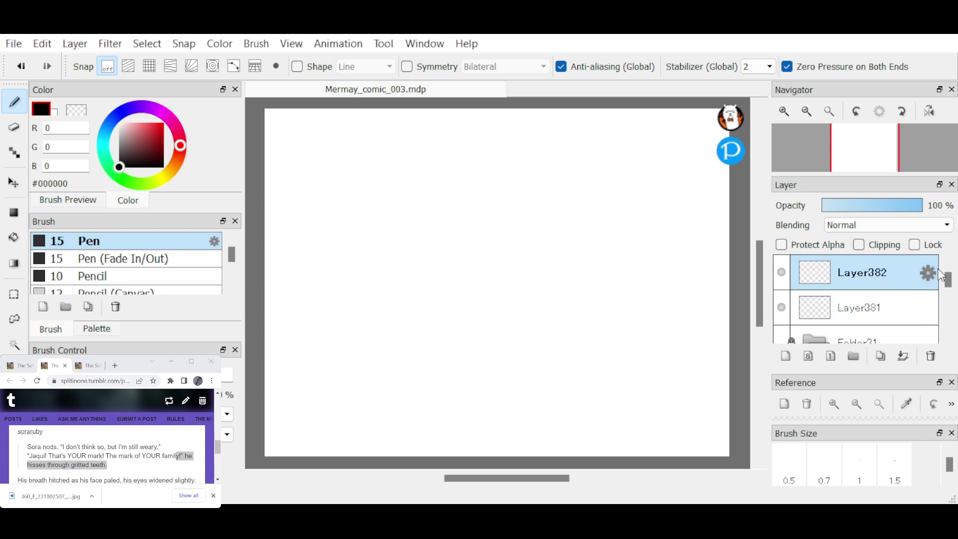
# Rename Layer3, Layer4 and Layer5 as Layer383, Layer384 and Layer385.
pyautogui.click(945, 263)
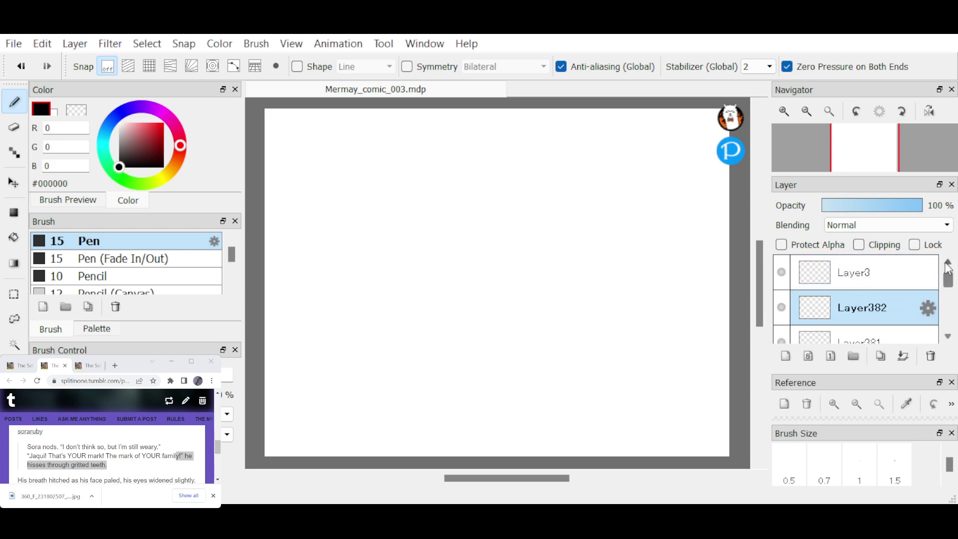
pyautogui.click(903, 285)
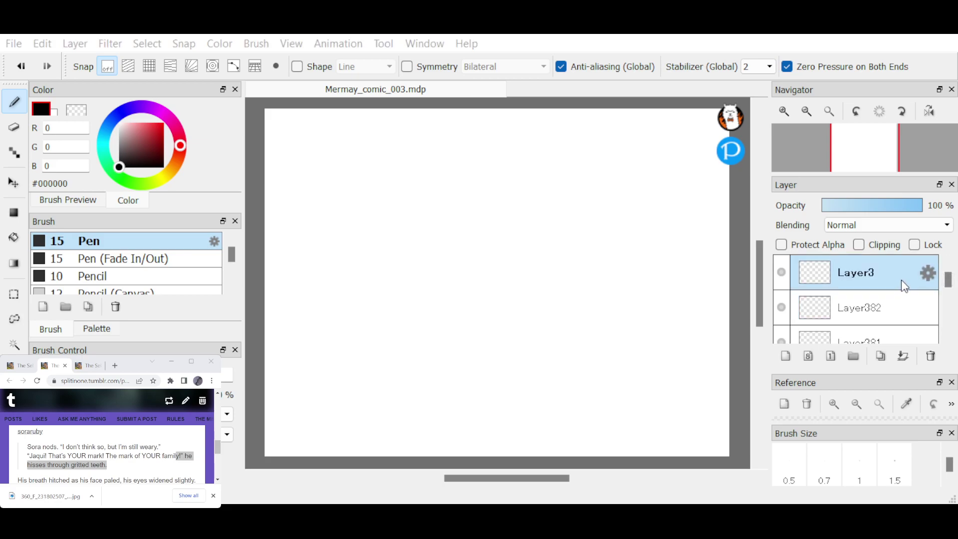
pyautogui.click(953, 261)
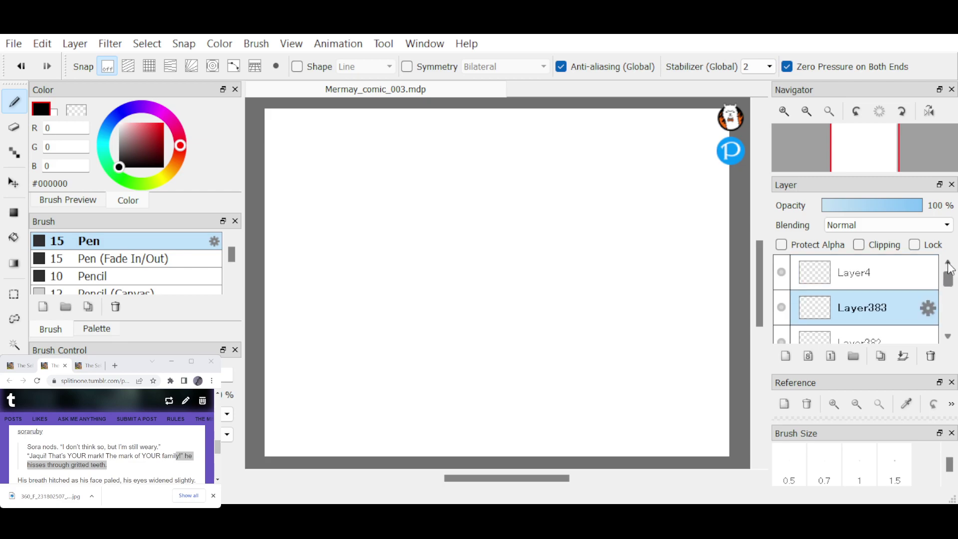
pyautogui.click(903, 278)
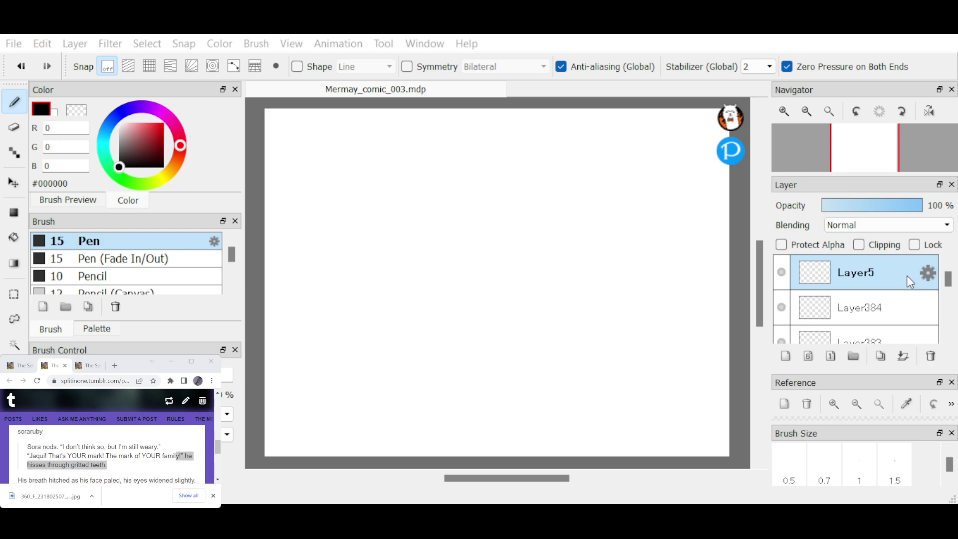
pyautogui.press('Return')
pyautogui.click(948, 262)
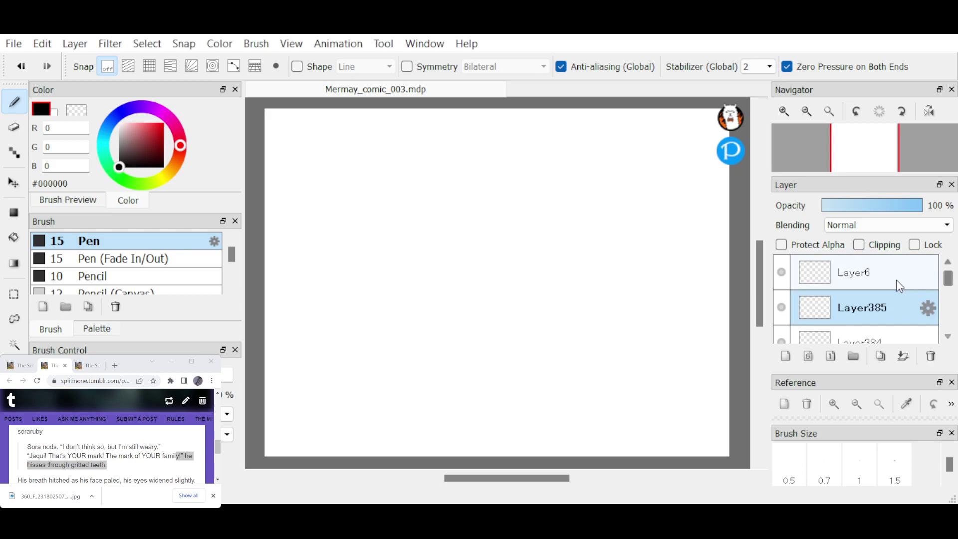
# Rename the remaining new layers in sequence, continuing with Layer386, Layer387, Layer388 and Layer389.
pyautogui.click(900, 283)
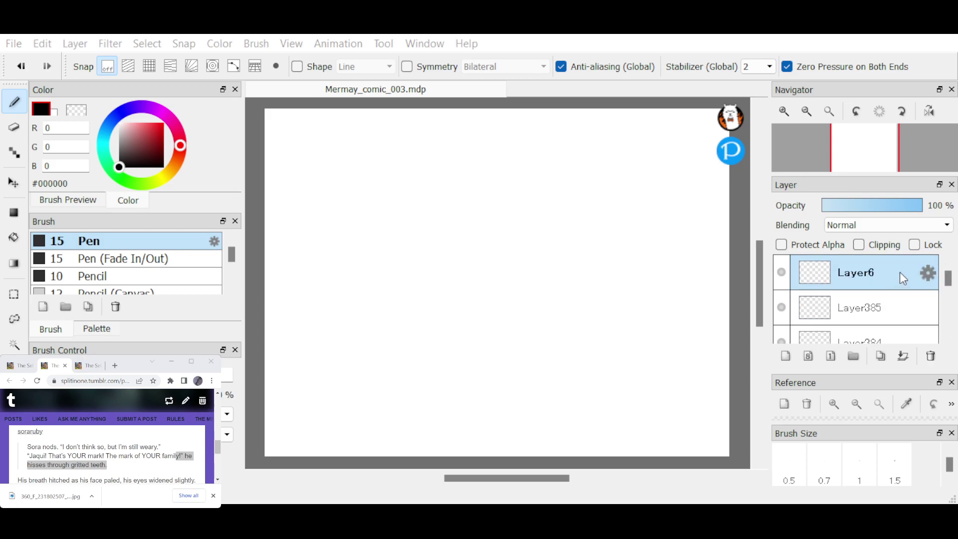
pyautogui.press('Return')
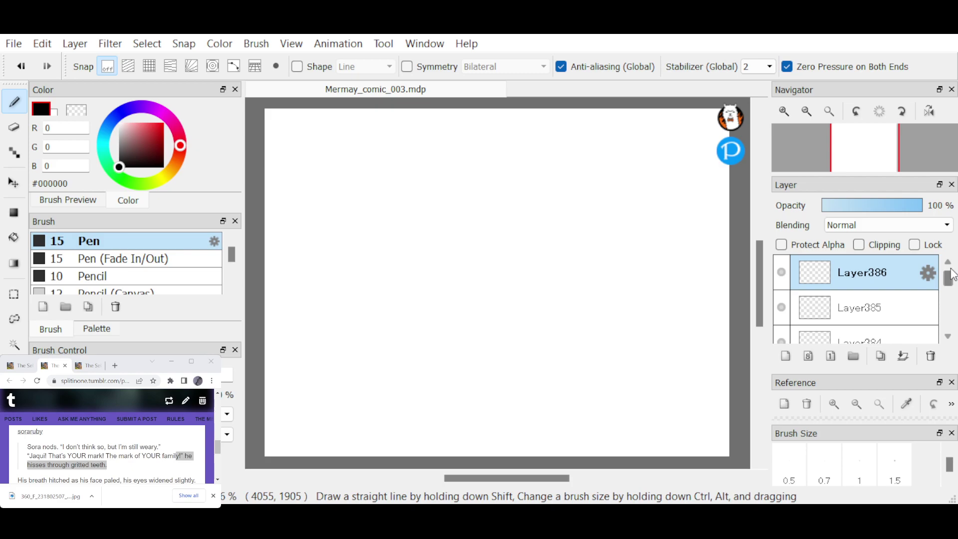
pyautogui.doubleClick(886, 272)
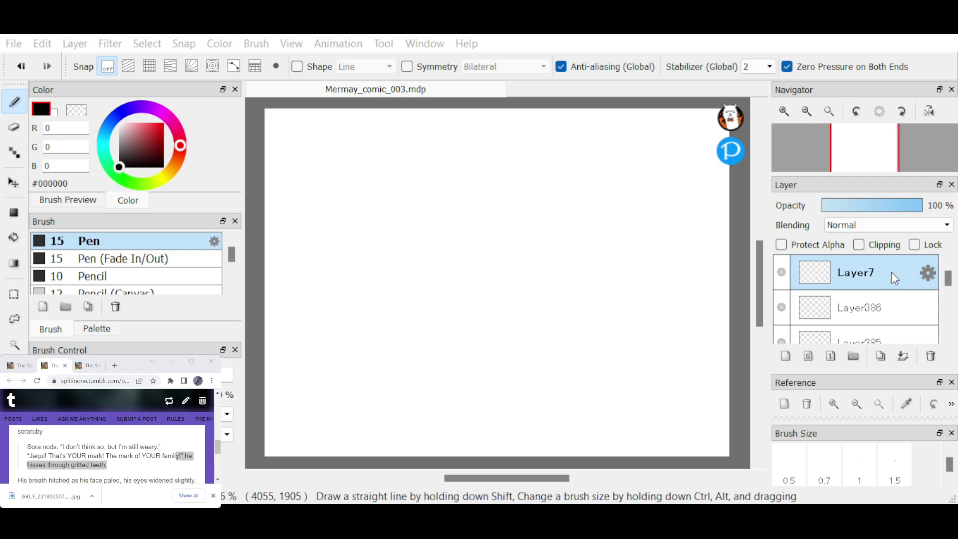
pyautogui.press('Return')
pyautogui.click(947, 261)
pyautogui.click(913, 269)
pyautogui.hotkey('ctrl', 'shift', 'n')
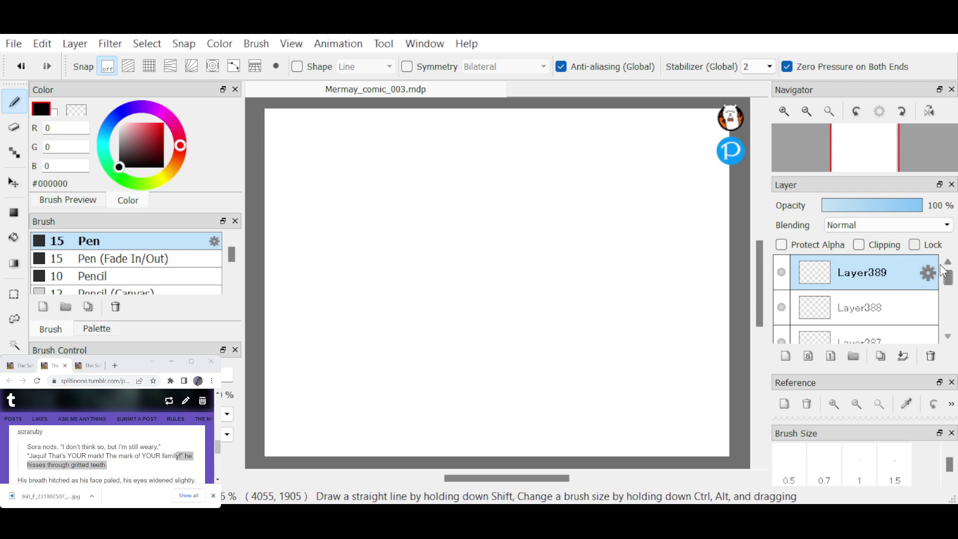
pyautogui.hotkey('ctrl', 'shift', 'n')
pyautogui.click(899, 269)
# On Layer381, draw a round head in the panel's upper right with flat brows, short vertical eyes and a small straight mouth.
pyautogui.scroll(-3, 951, 323)
pyautogui.scroll(-3, 951, 324)
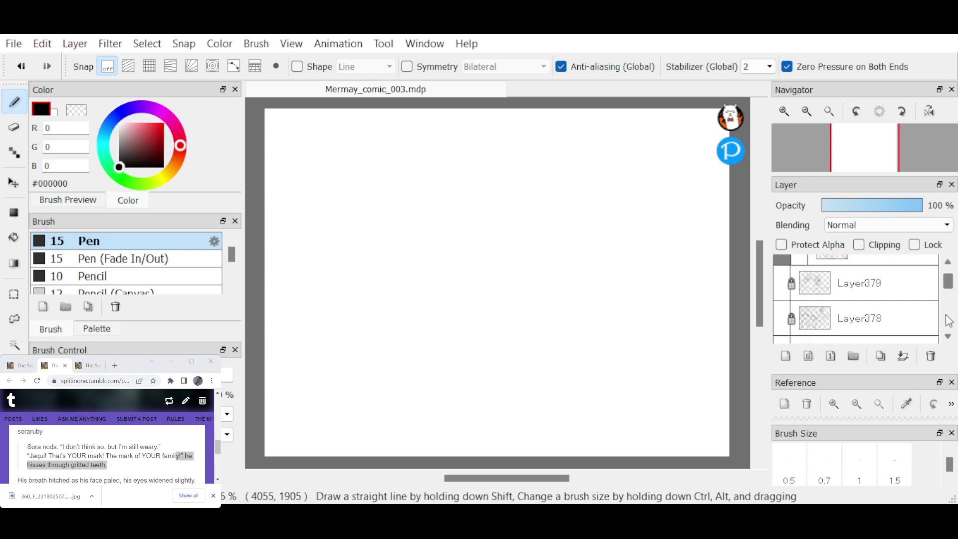
pyautogui.click(947, 262)
pyautogui.click(948, 262)
pyautogui.click(948, 262)
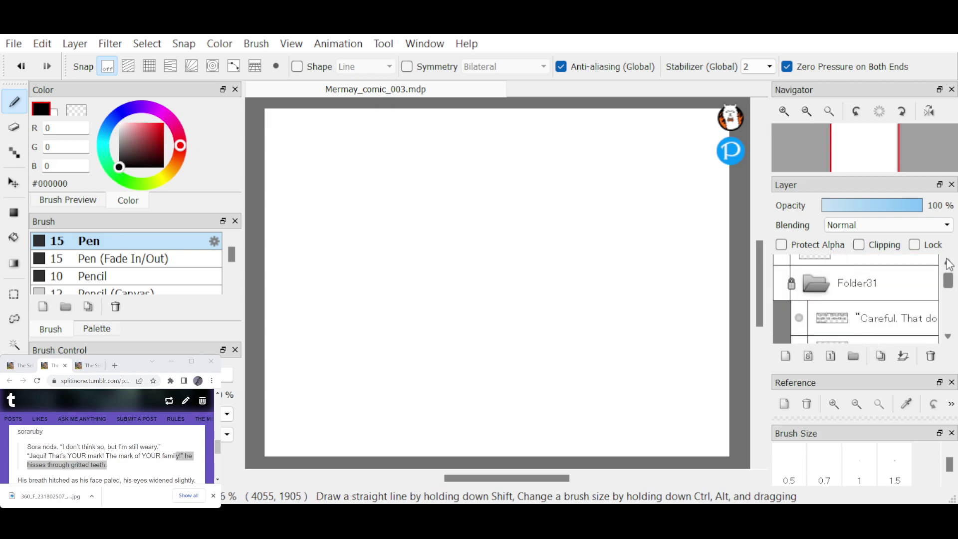
pyautogui.click(948, 262)
pyautogui.click(900, 284)
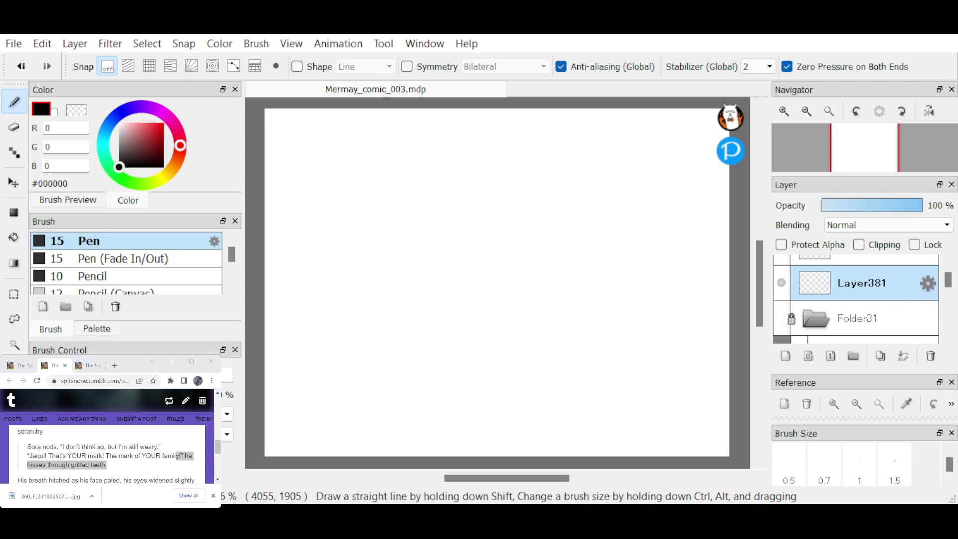
pyautogui.click(135, 454)
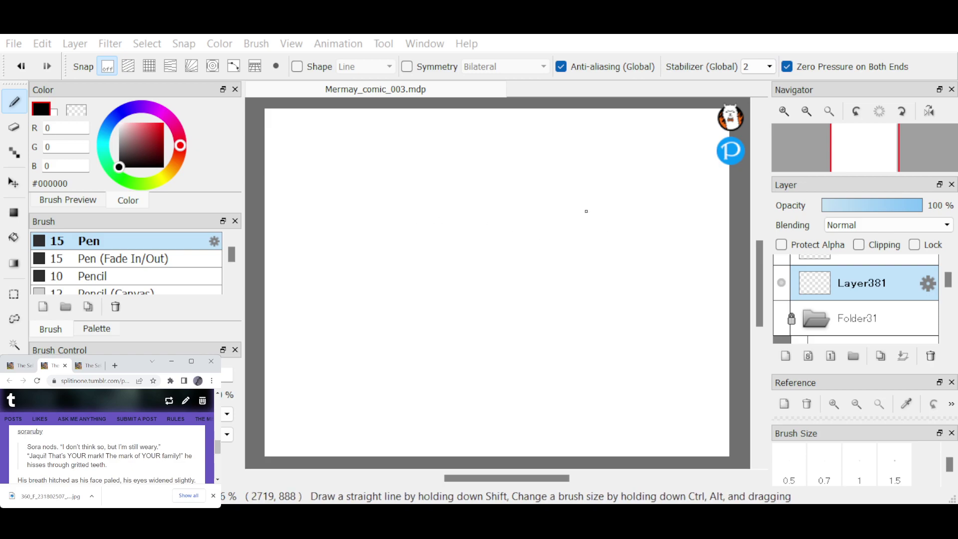
pyautogui.click(601, 199)
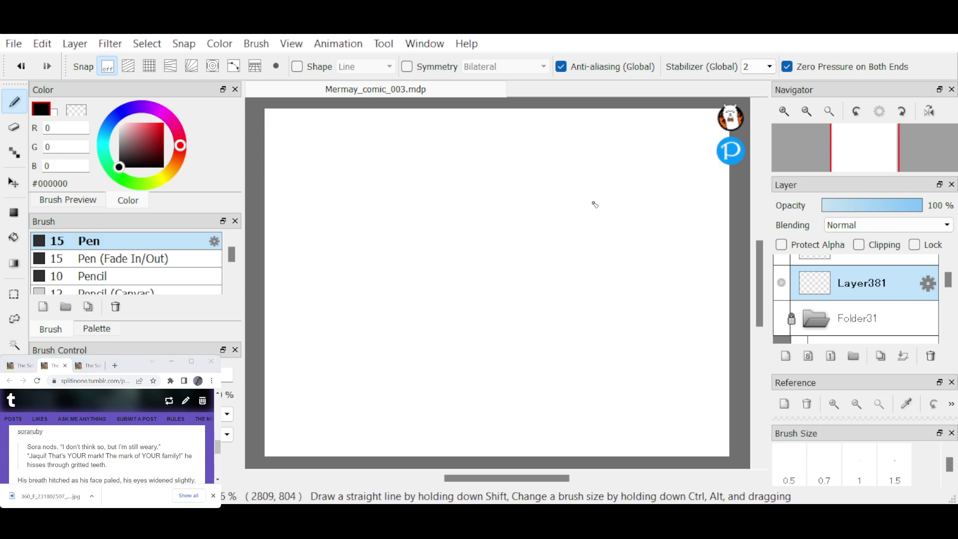
pyautogui.moveTo(597, 187)
pyautogui.mouseDown()
pyautogui.moveTo(660, 230)
pyautogui.moveTo(643, 199)
pyautogui.moveTo(596, 188)
pyautogui.mouseUp()
pyautogui.moveTo(574, 223); pyautogui.dragTo(644, 221)
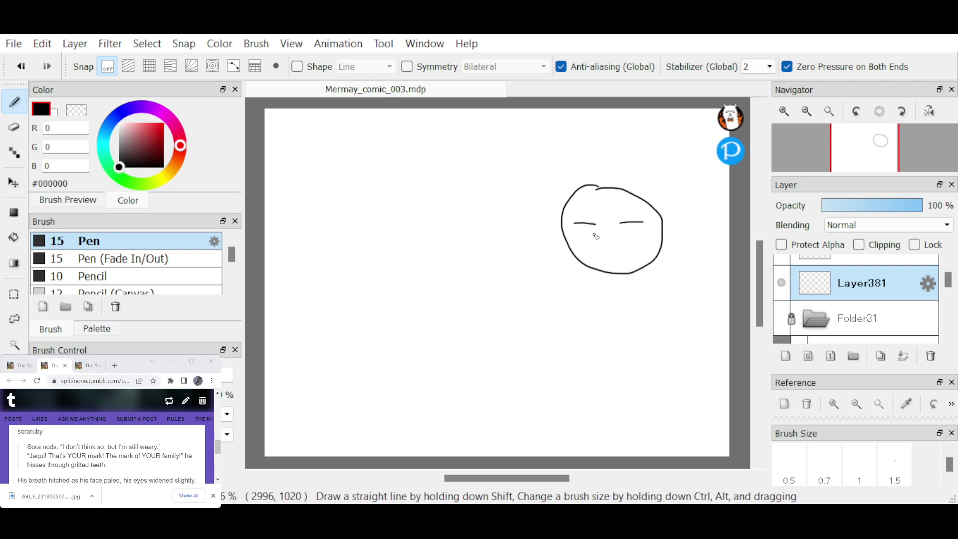
pyautogui.moveTo(588, 230)
pyautogui.mouseDown()
pyautogui.moveTo(587, 239)
pyautogui.moveTo(633, 239)
pyautogui.moveTo(619, 251)
pyautogui.mouseUp()
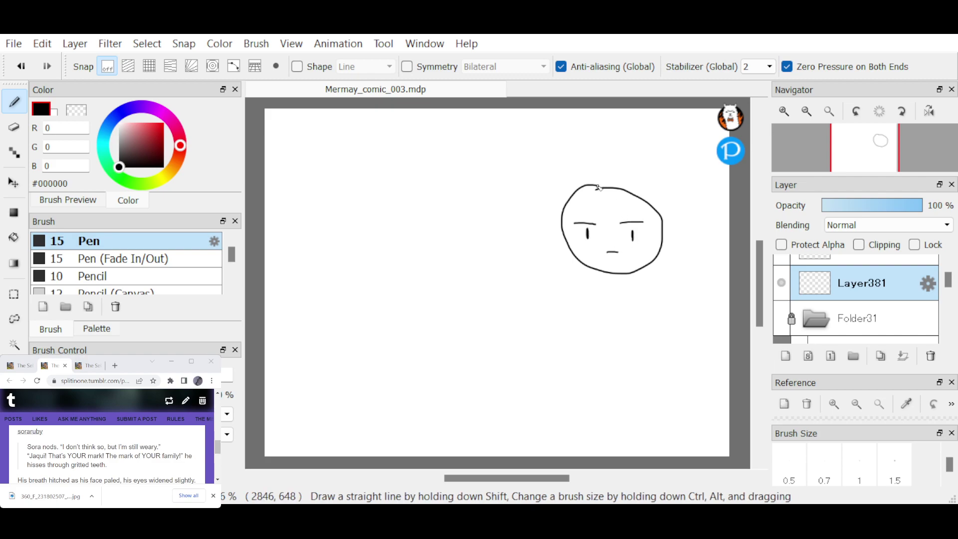
# Add a spiky crown, long side hair, a slanted body and two arms to the upper-right figure.
pyautogui.moveTo(598, 188); pyautogui.dragTo(632, 181)
pyautogui.moveTo(558, 219); pyautogui.dragTo(551, 276)
pyautogui.moveTo(661, 227); pyautogui.dragTo(678, 271)
pyautogui.moveTo(610, 280); pyautogui.dragTo(671, 412)
pyautogui.moveTo(647, 270); pyautogui.dragTo(708, 377)
pyautogui.moveTo(618, 297); pyautogui.dragTo(619, 305)
pyautogui.moveTo(670, 289)
pyautogui.mouseDown()
pyautogui.moveTo(720, 298)
pyautogui.moveTo(673, 303)
pyautogui.mouseUp()
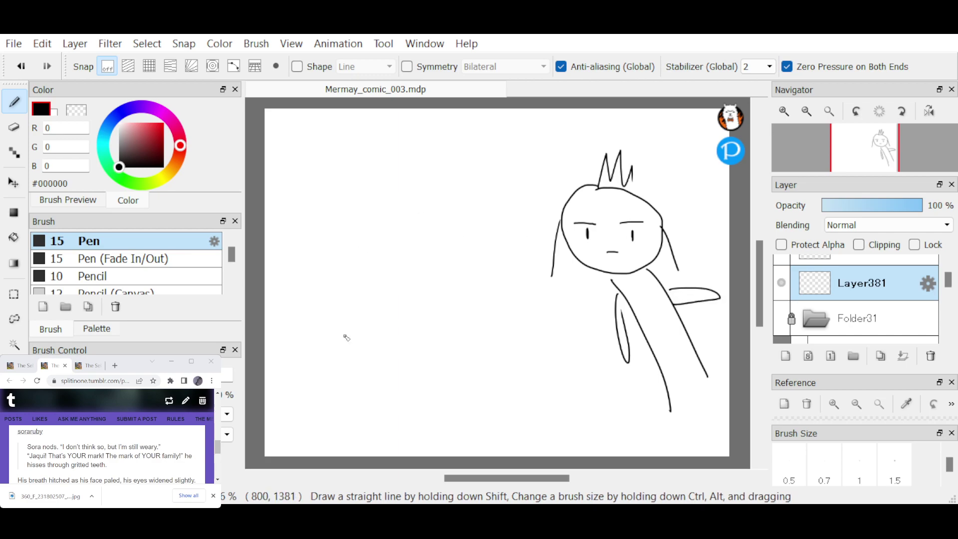
# Draw a second, faceless figure at the panel's lower left with tufted hair, torso and arm, and touch up its shoulder with the eraser.
pyautogui.moveTo(326, 279)
pyautogui.mouseDown()
pyautogui.moveTo(316, 285)
pyautogui.moveTo(348, 254)
pyautogui.moveTo(327, 269)
pyautogui.mouseUp()
pyautogui.moveTo(325, 341)
pyautogui.mouseDown()
pyautogui.moveTo(295, 409)
pyautogui.moveTo(296, 447)
pyautogui.moveTo(335, 370)
pyautogui.moveTo(382, 444)
pyautogui.mouseUp()
pyautogui.moveTo(335, 380); pyautogui.dragTo(333, 455)
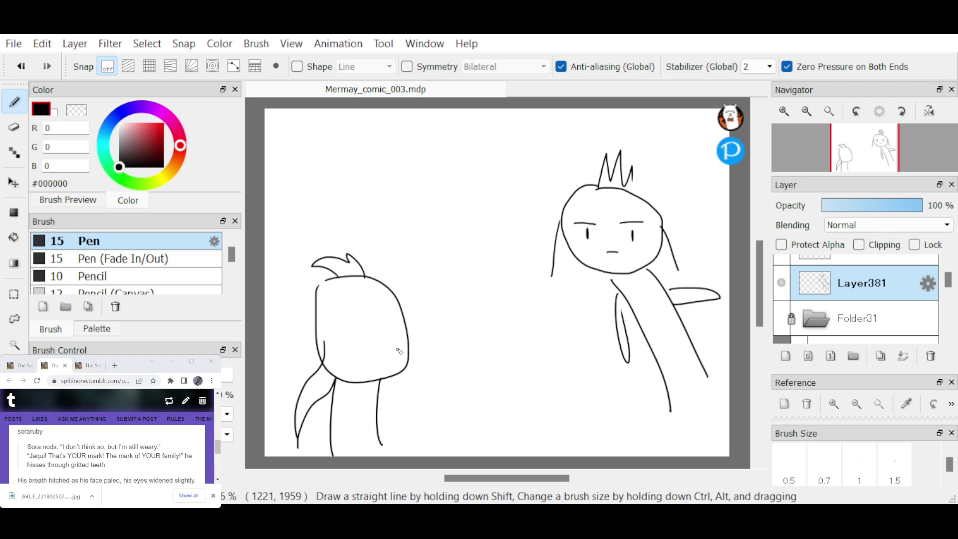
pyautogui.press('e')
pyautogui.moveTo(327, 377); pyautogui.dragTo(334, 372)
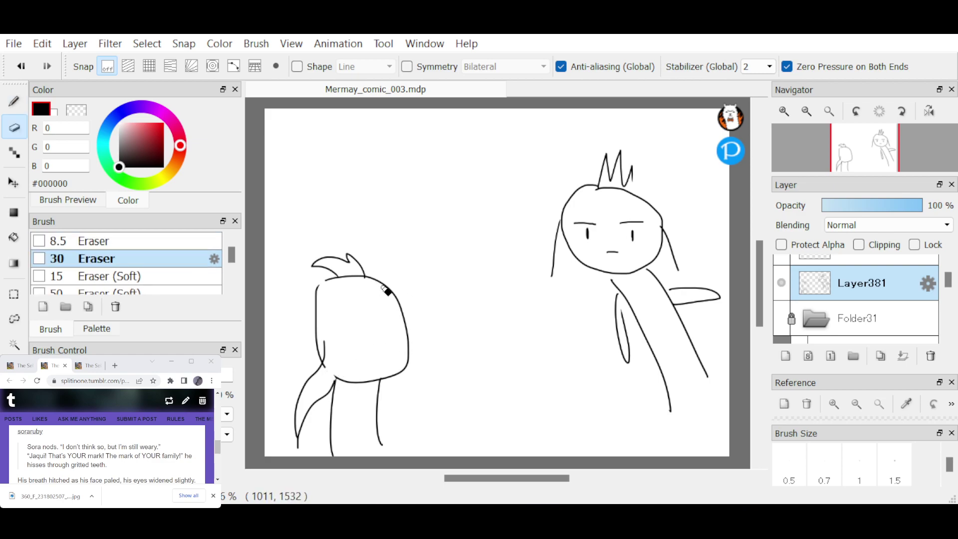
# Add the dialogue copied from the post, “I don't think so, but I'm still weary.”, as two-line text between the figures.
pyautogui.press('t')
pyautogui.click(351, 230)
pyautogui.moveTo(59, 447); pyautogui.dragTo(166, 448)
pyautogui.hotkey('ctrl', 'c')
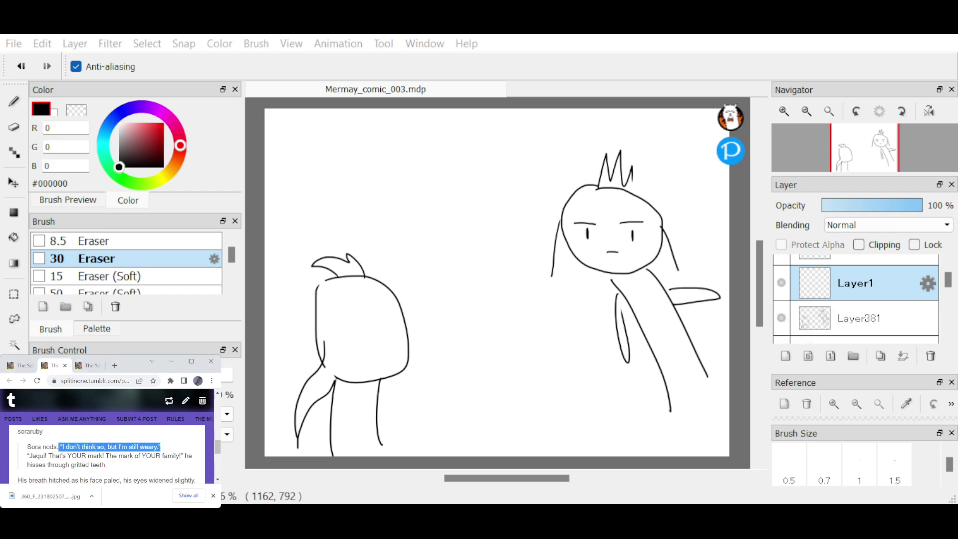
pyautogui.click(473, 341)
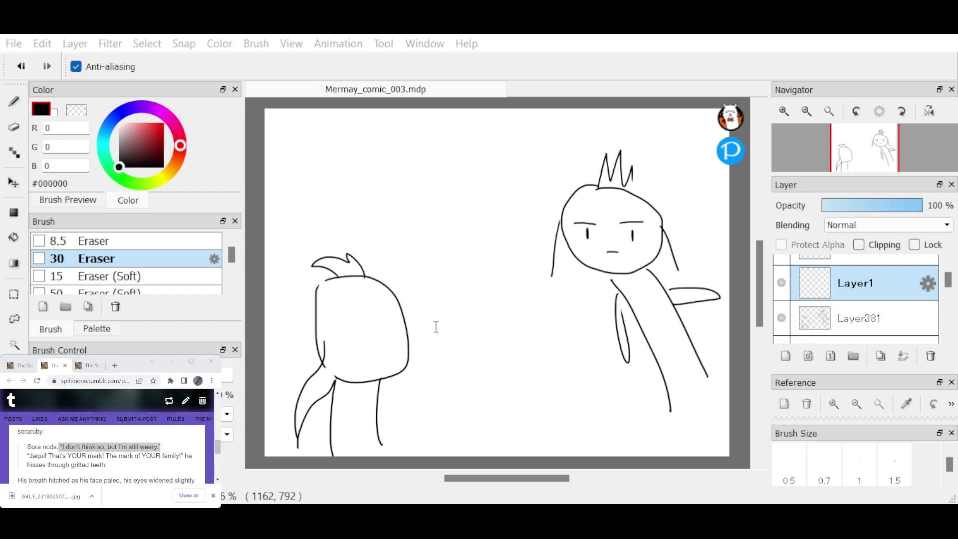
pyautogui.hotkey('ctrl', 'v')
pyautogui.click(411, 325)
pyautogui.press('Return')
pyautogui.click(513, 397)
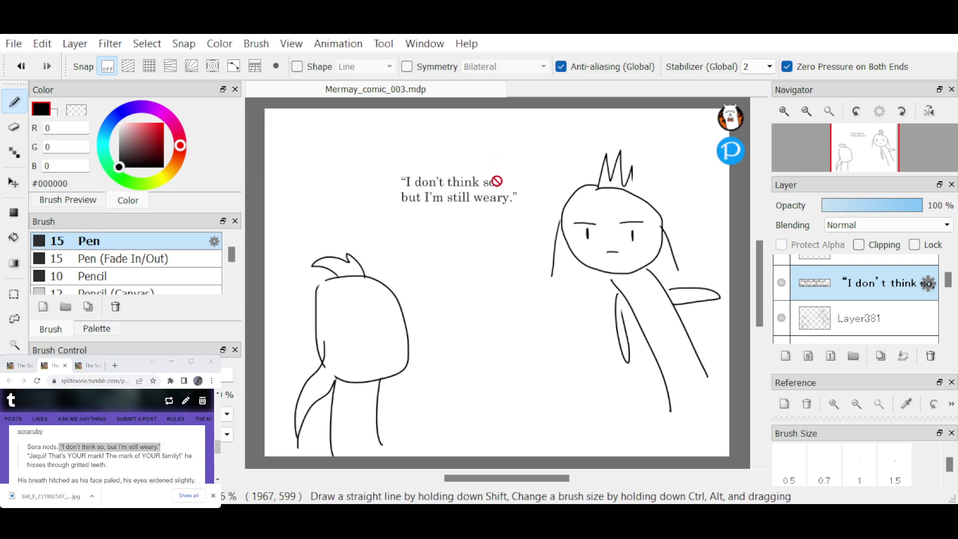
# On Layer381, draw a dashed speech bubble around the dialogue with a tail pointing to the crowned figure.
pyautogui.click(859, 324)
pyautogui.click(437, 166)
pyautogui.click(470, 165)
pyautogui.click(488, 168)
pyautogui.click(508, 182)
pyautogui.click(523, 197)
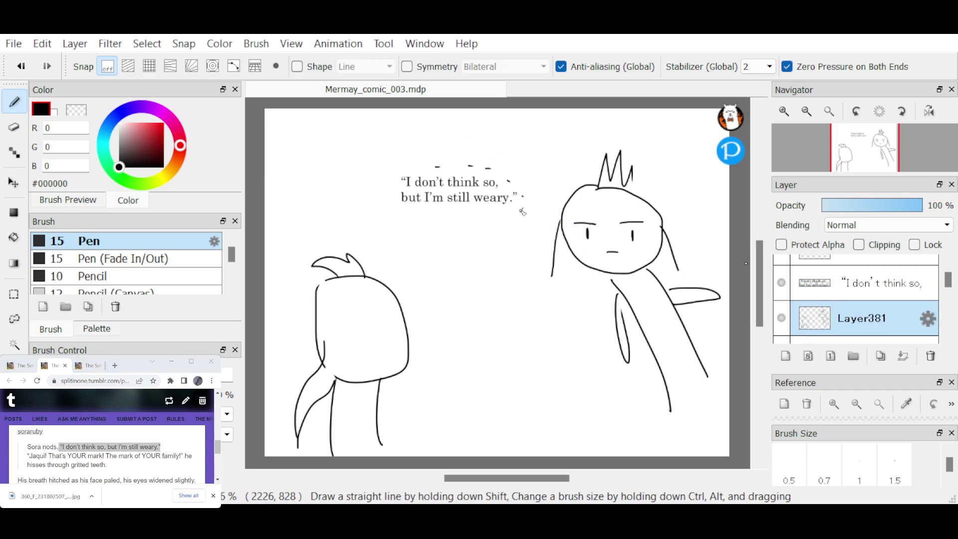
pyautogui.click(496, 216)
pyautogui.click(479, 217)
pyautogui.click(453, 221)
pyautogui.moveTo(421, 166); pyautogui.dragTo(413, 165)
pyautogui.moveTo(401, 168); pyautogui.dragTo(399, 211)
pyautogui.moveTo(406, 221); pyautogui.dragTo(440, 223)
pyautogui.moveTo(459, 222); pyautogui.dragTo(500, 217)
pyautogui.moveTo(517, 219); pyautogui.dragTo(530, 207)
pyautogui.moveTo(520, 189); pyautogui.dragTo(516, 185)
pyautogui.click(502, 176)
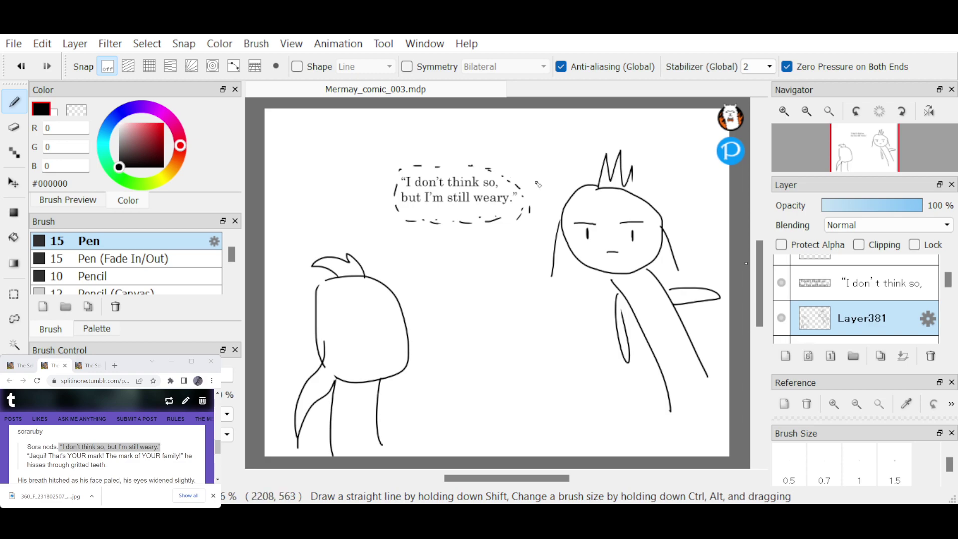
pyautogui.moveTo(528, 183); pyautogui.dragTo(540, 197)
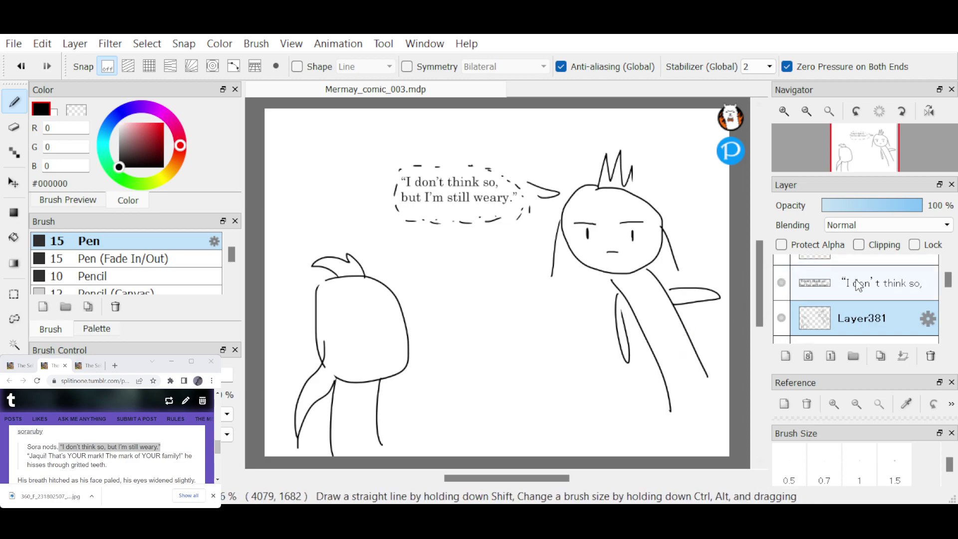
# Group the dialogue text and Layer381 into a new folder, lock and hide the folder, and make Layer382 active.
pyautogui.keyDown('ctrl'); pyautogui.click(887, 289); pyautogui.keyUp('ctrl')
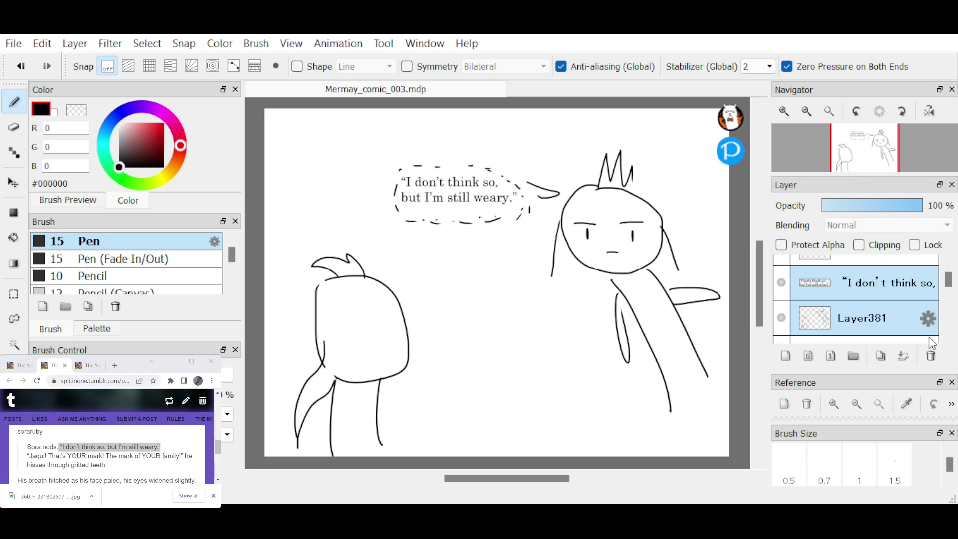
pyautogui.hotkey('ctrl', 'g')
pyautogui.click(915, 245)
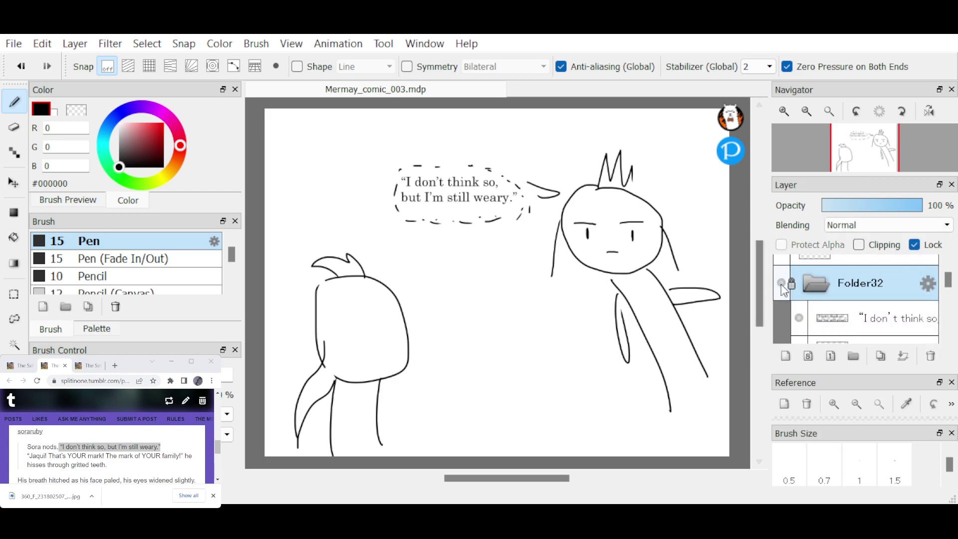
pyautogui.click(782, 283)
pyautogui.click(947, 261)
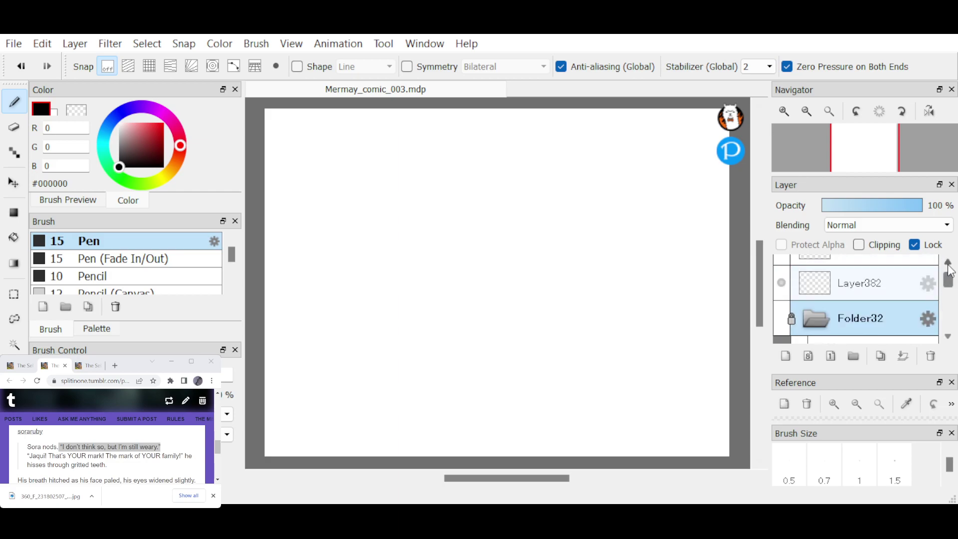
pyautogui.click(876, 286)
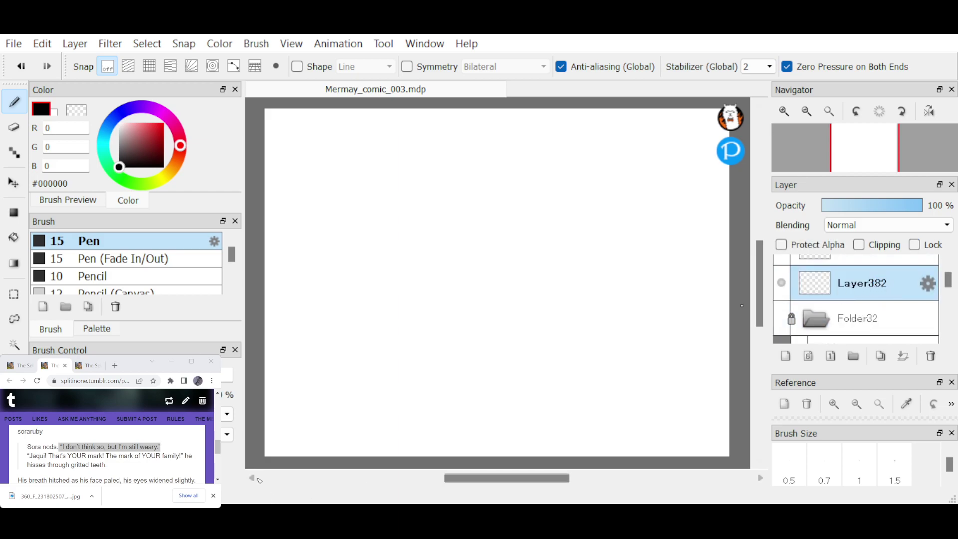
# Switch to the third Tumblr story post in the browser and find the passage for the next panel.
pyautogui.hotkey('alt', 'Tab')
pyautogui.click(88, 367)
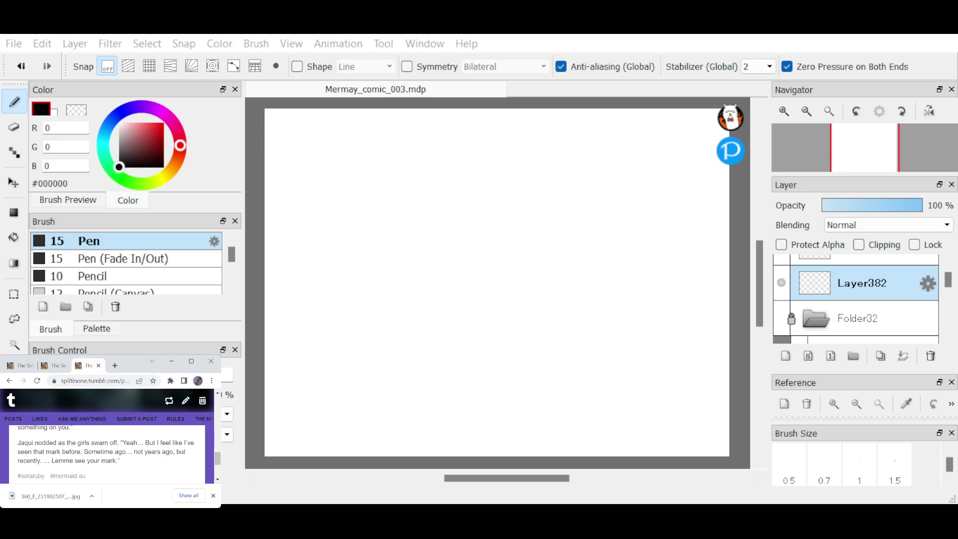
pyautogui.scroll(3, 148, 462)
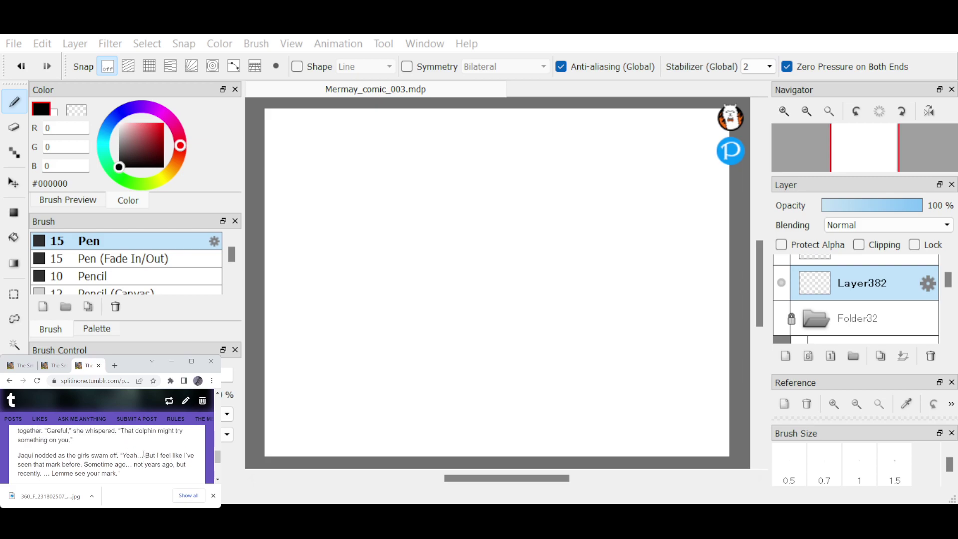
pyautogui.scroll(-1, 147, 461)
pyautogui.scroll(2, 155, 459)
pyautogui.scroll(-1, 154, 449)
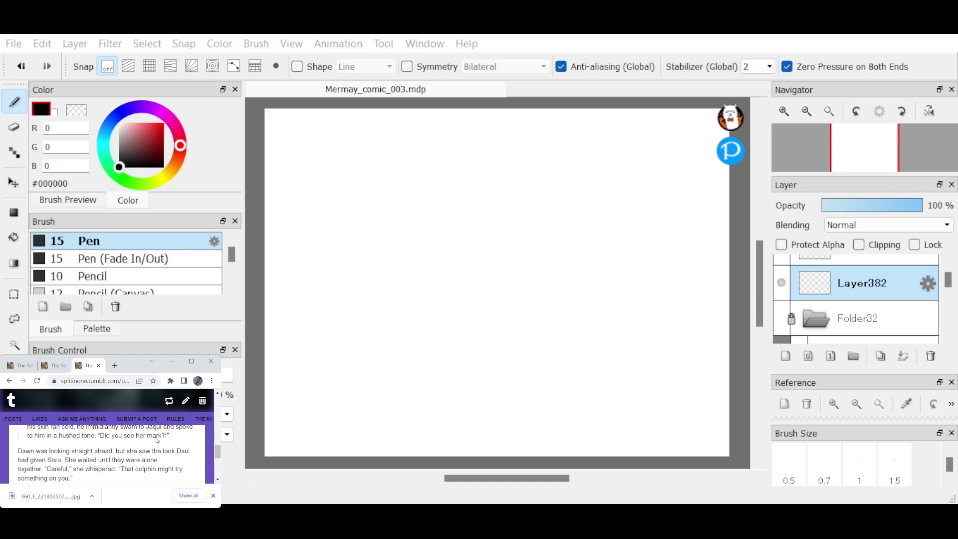
# On Layer382, draw a faceless figure left of the canvas centre with a hair tuft, long spiky hair, torso, two arms and a tail.
pyautogui.click(399, 236)
pyautogui.moveTo(387, 224)
pyautogui.mouseDown()
pyautogui.moveTo(368, 274)
pyautogui.moveTo(418, 197)
pyautogui.moveTo(446, 218)
pyautogui.moveTo(341, 278)
pyautogui.moveTo(384, 301)
pyautogui.moveTo(412, 277)
pyautogui.moveTo(395, 401)
pyautogui.mouseUp()
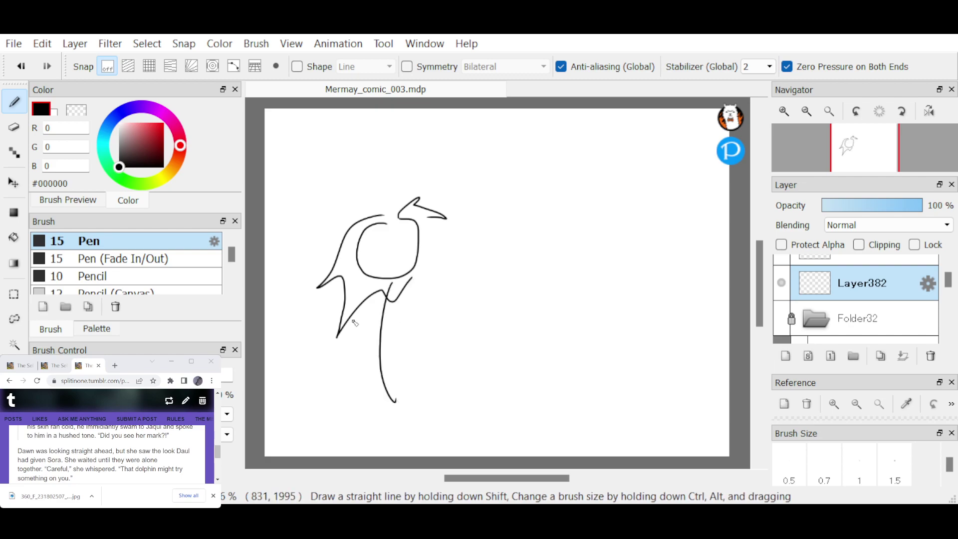
pyautogui.moveTo(368, 293); pyautogui.dragTo(366, 398)
pyautogui.moveTo(391, 298); pyautogui.dragTo(402, 356)
pyautogui.moveTo(356, 318); pyautogui.dragTo(331, 358)
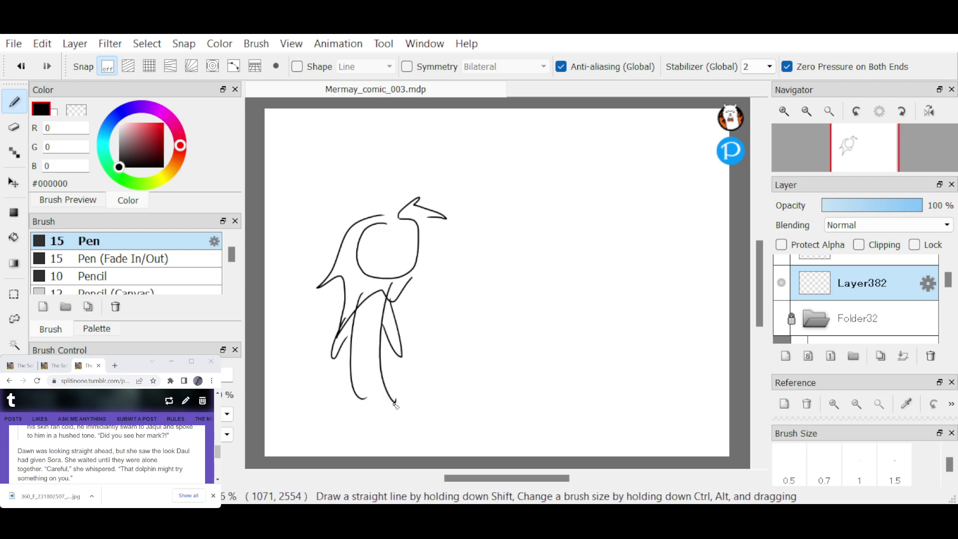
pyautogui.moveTo(392, 397); pyautogui.dragTo(419, 437)
pyautogui.moveTo(351, 394); pyautogui.dragTo(364, 395)
pyautogui.moveTo(381, 406); pyautogui.dragTo(386, 412)
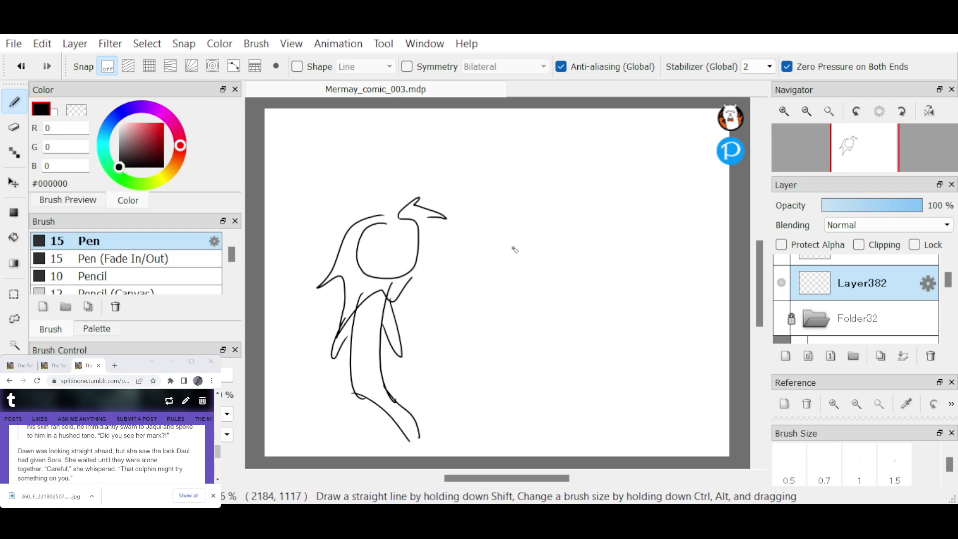
# Draw a second figure's head with wide eyes, gritted teeth and hair, and two curved body lines, redrawing the upper one.
pyautogui.moveTo(517, 233)
pyautogui.mouseDown()
pyautogui.moveTo(534, 284)
pyautogui.moveTo(529, 226)
pyautogui.moveTo(503, 259)
pyautogui.moveTo(533, 253)
pyautogui.moveTo(548, 270)
pyautogui.moveTo(534, 196)
pyautogui.mouseUp()
pyautogui.moveTo(503, 230)
pyautogui.mouseDown()
pyautogui.moveTo(519, 237)
pyautogui.moveTo(540, 225)
pyautogui.moveTo(520, 226)
pyautogui.mouseUp()
pyautogui.moveTo(542, 284); pyautogui.dragTo(648, 311)
pyautogui.moveTo(568, 259); pyautogui.dragTo(627, 299)
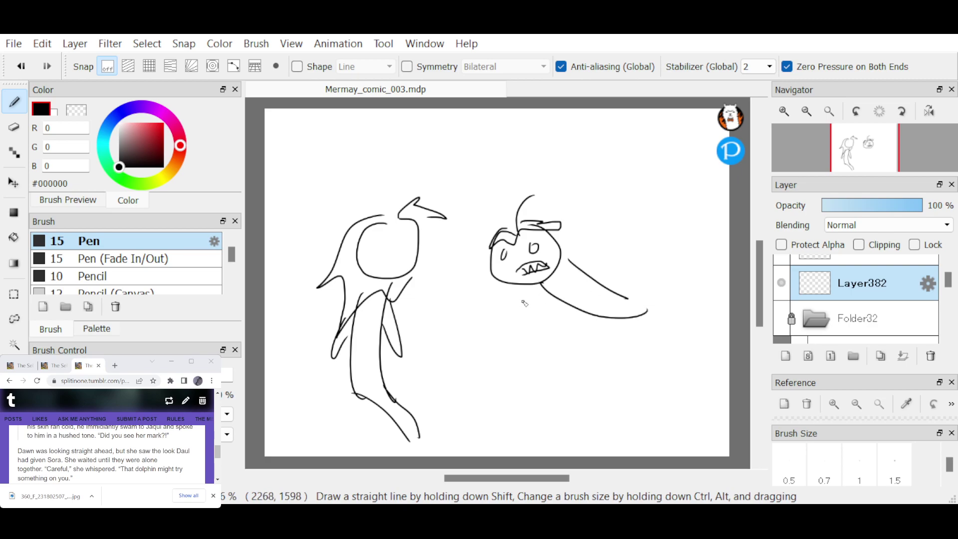
pyautogui.hotkey('ctrl', 'z')
pyautogui.moveTo(560, 274); pyautogui.dragTo(648, 258)
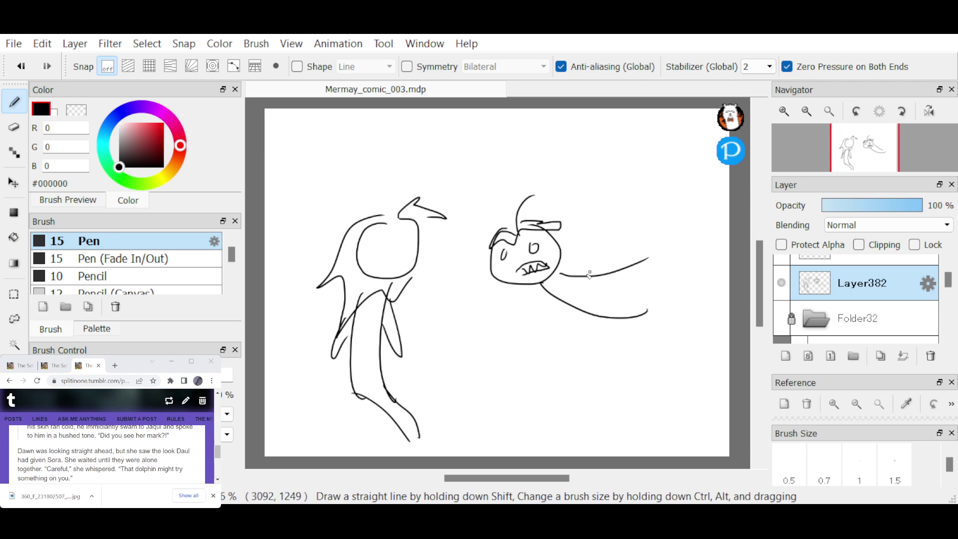
pyautogui.hotkey('ctrl', 'z')
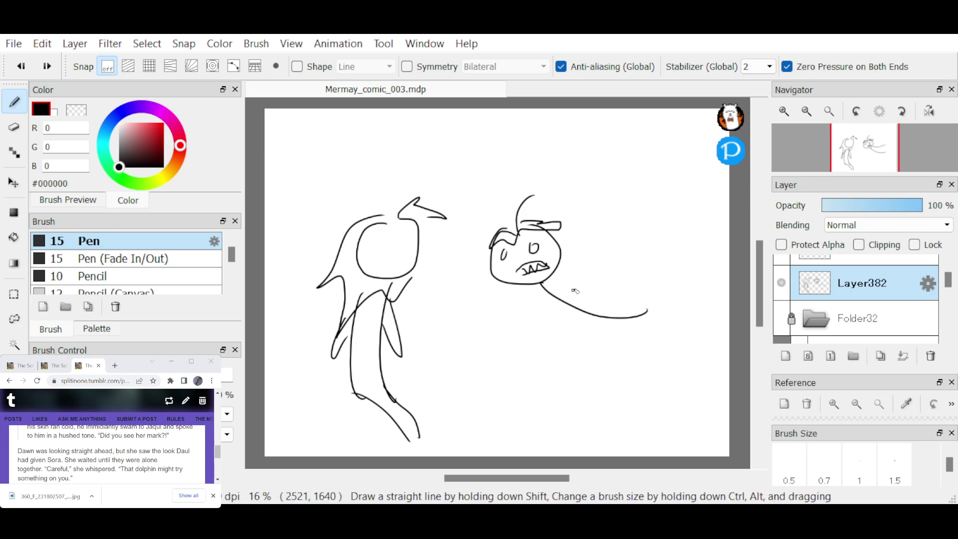
pyautogui.moveTo(559, 270)
pyautogui.mouseDown()
pyautogui.moveTo(625, 285)
pyautogui.moveTo(649, 268)
pyautogui.mouseUp()
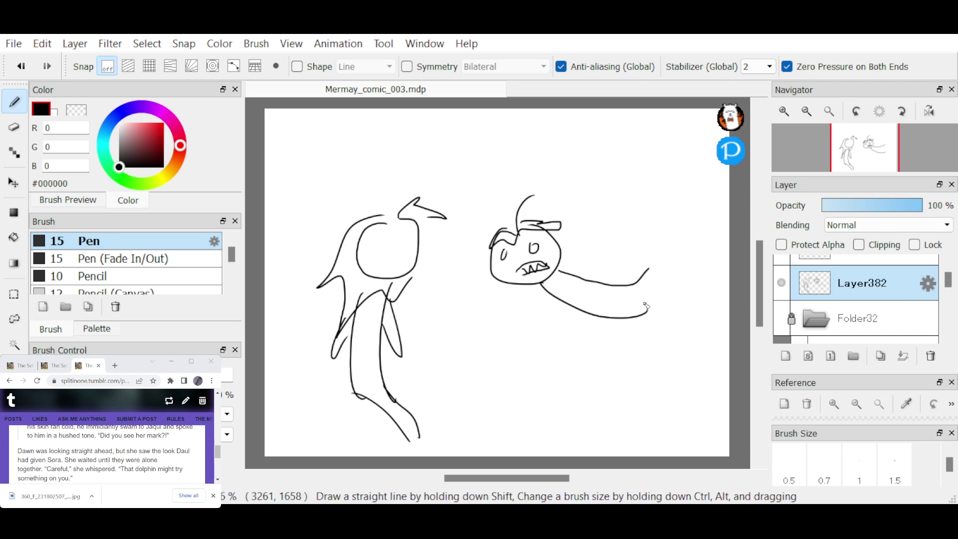
# Finish the second figure with an upturned tail, arms and fin, and add short motion lines around it.
pyautogui.moveTo(646, 306); pyautogui.dragTo(648, 270)
pyautogui.moveTo(543, 290)
pyautogui.mouseDown()
pyautogui.moveTo(517, 297)
pyautogui.moveTo(490, 341)
pyautogui.moveTo(538, 305)
pyautogui.mouseUp()
pyautogui.moveTo(571, 272)
pyautogui.mouseDown()
pyautogui.moveTo(588, 214)
pyautogui.moveTo(584, 257)
pyautogui.mouseUp()
pyautogui.moveTo(472, 305)
pyautogui.mouseDown()
pyautogui.moveTo(490, 296)
pyautogui.moveTo(462, 289)
pyautogui.mouseUp()
pyautogui.moveTo(533, 341); pyautogui.dragTo(551, 326)
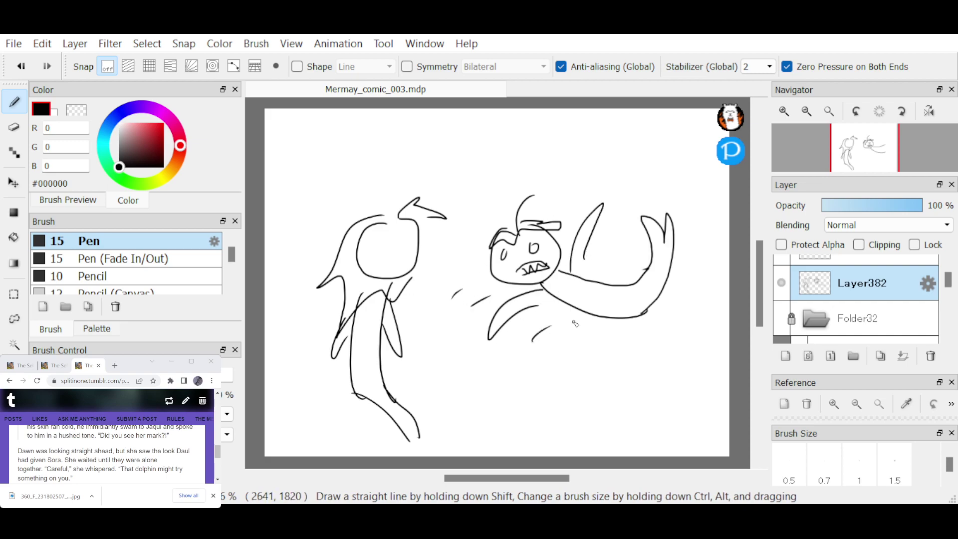
pyautogui.moveTo(603, 266); pyautogui.dragTo(626, 254)
pyautogui.moveTo(603, 245); pyautogui.dragTo(623, 223)
pyautogui.moveTo(475, 225); pyautogui.dragTo(483, 249)
pyautogui.moveTo(465, 271); pyautogui.dragTo(472, 269)
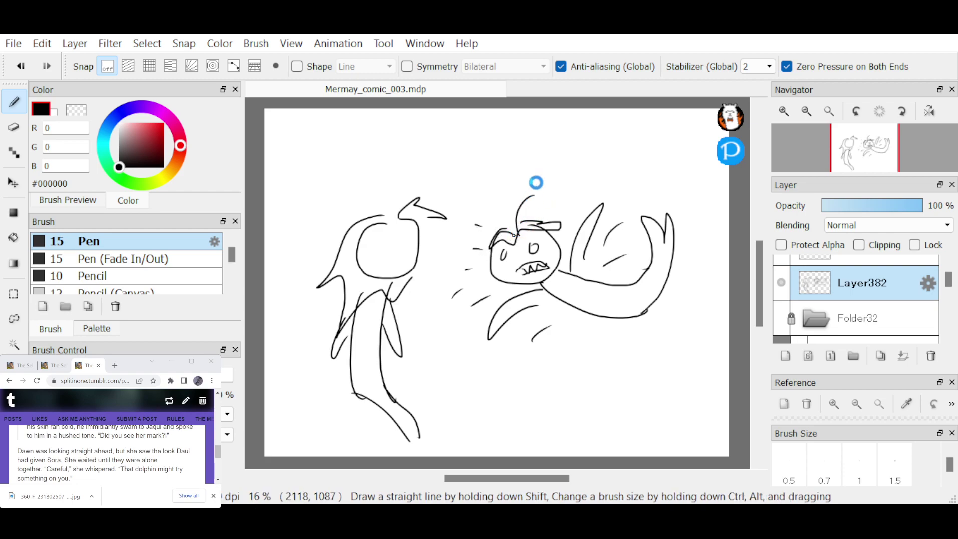
# Add the dialogue copied from the post, “Did you see her mark?!”, as text above and between the two figures.
pyautogui.press('t')
pyautogui.click(454, 159)
pyautogui.click(93, 441)
pyautogui.moveTo(96, 435); pyautogui.dragTo(173, 438)
pyautogui.hotkey('ctrl', 'c')
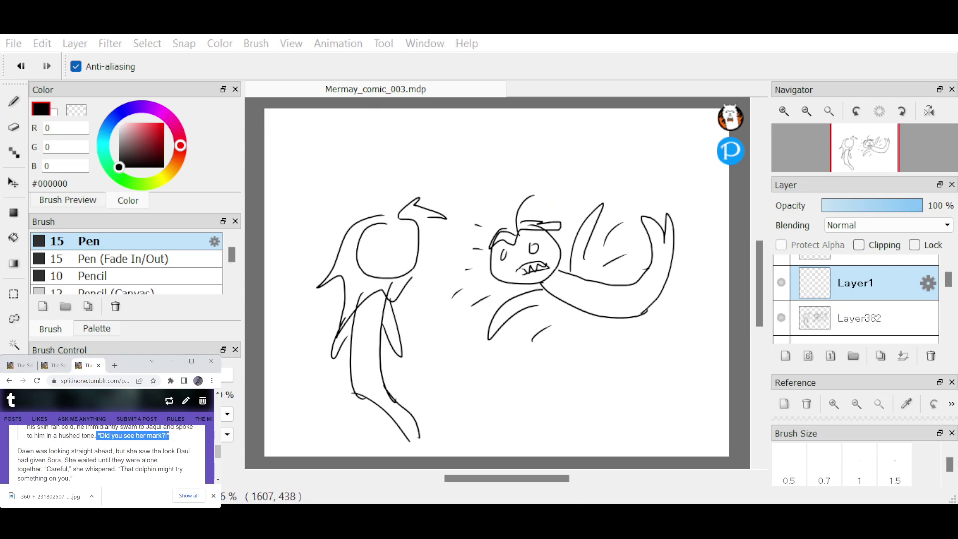
pyautogui.click(514, 398)
pyautogui.hotkey('ctrl', 'v')
pyautogui.click(514, 397)
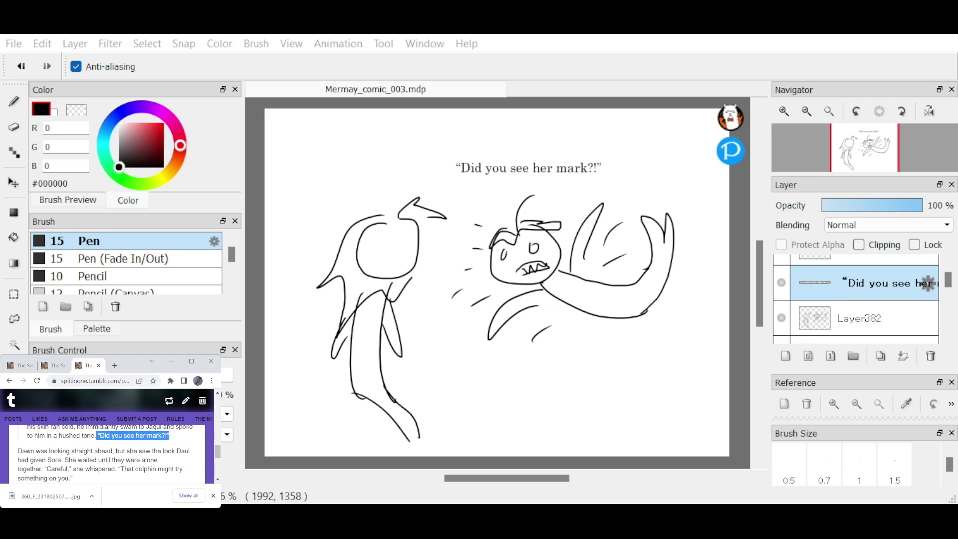
pyautogui.moveTo(515, 171); pyautogui.dragTo(478, 152)
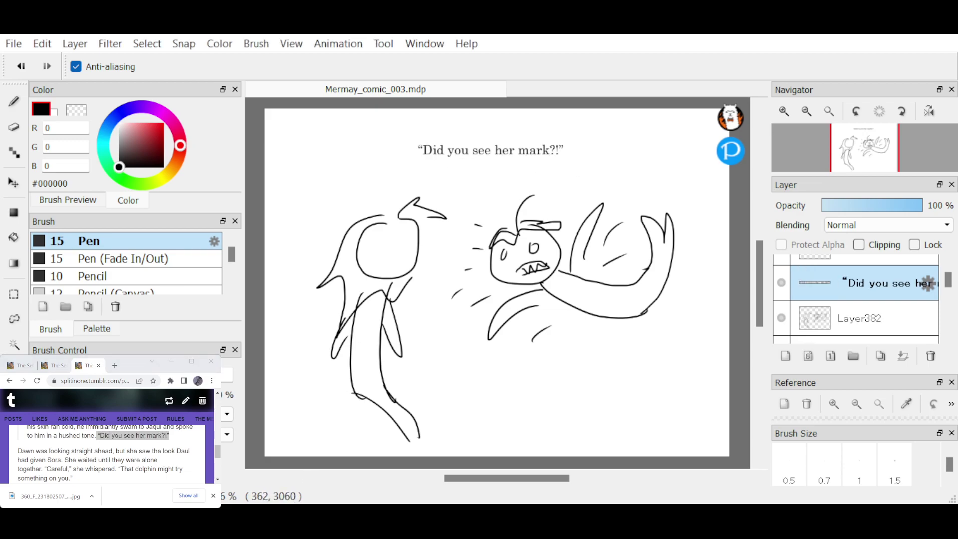
pyautogui.moveTo(160, 451); pyautogui.dragTo(162, 436)
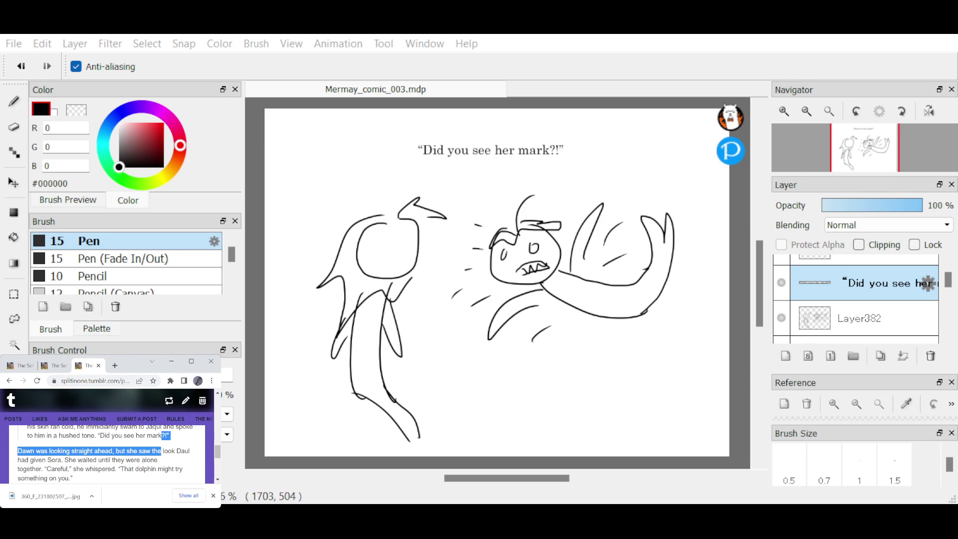
pyautogui.click(408, 157)
pyautogui.hotkey('ctrl', 'shift', 'n')
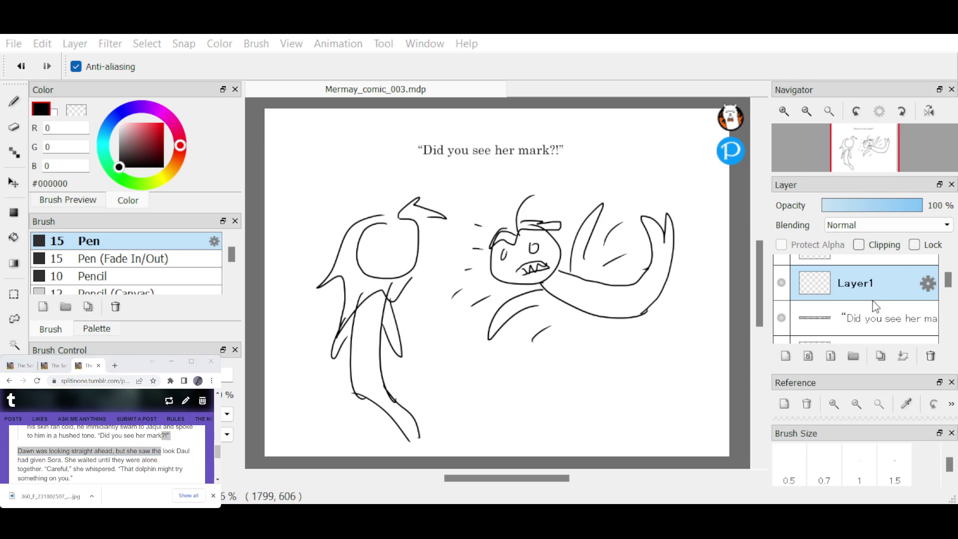
# On Layer382, draw a dashed speech bubble around the dialogue with a tail pointing down to the second figure.
pyautogui.click(899, 315)
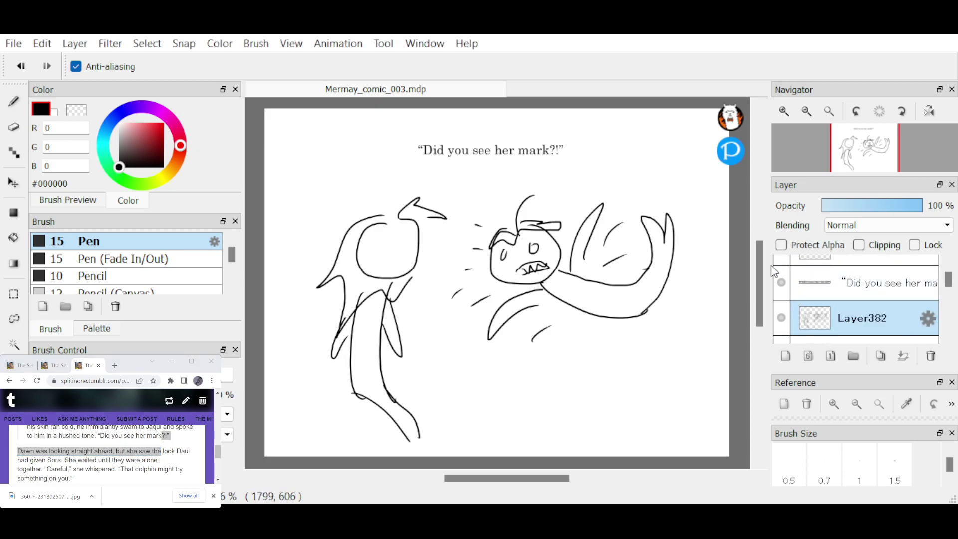
pyautogui.press('b')
pyautogui.moveTo(420, 132); pyautogui.dragTo(414, 163)
pyautogui.moveTo(422, 170); pyautogui.dragTo(462, 173)
pyautogui.moveTo(483, 176); pyautogui.dragTo(498, 176)
pyautogui.click(512, 175)
pyautogui.click(533, 173)
pyautogui.moveTo(457, 133); pyautogui.dragTo(474, 134)
pyautogui.moveTo(498, 140); pyautogui.dragTo(512, 140)
pyautogui.moveTo(528, 139); pyautogui.dragTo(550, 136)
pyautogui.moveTo(571, 139); pyautogui.dragTo(575, 143)
pyautogui.moveTo(562, 162); pyautogui.dragTo(554, 166)
pyautogui.click(515, 179)
pyautogui.moveTo(495, 189); pyautogui.dragTo(503, 188)
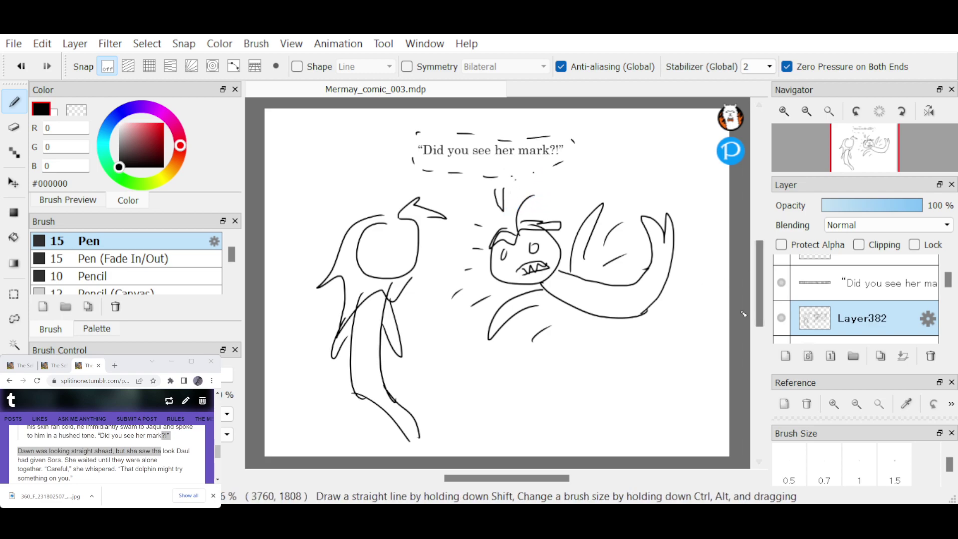
# Group the “Did you see her mark?!” text and Layer382 into a folder, lock and hide it, and make Layer383 active.
pyautogui.keyDown('ctrl'); pyautogui.click(869, 294); pyautogui.keyUp('ctrl')
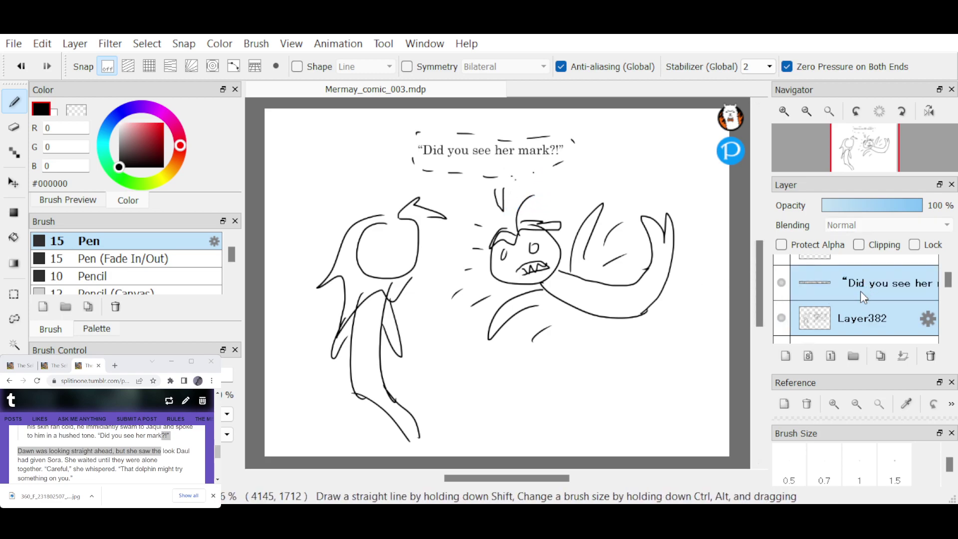
pyautogui.click(852, 356)
pyautogui.click(914, 245)
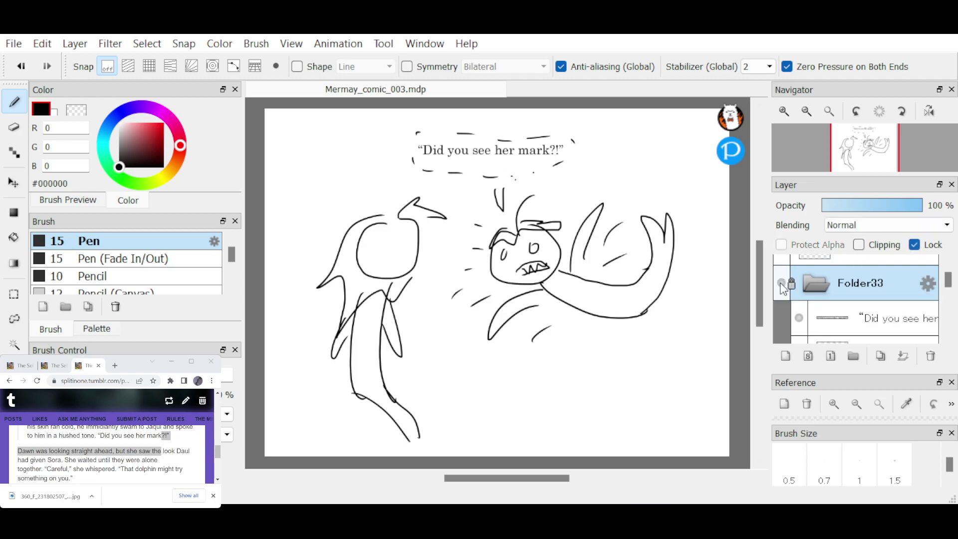
pyautogui.click(781, 282)
pyautogui.click(947, 263)
pyautogui.click(897, 287)
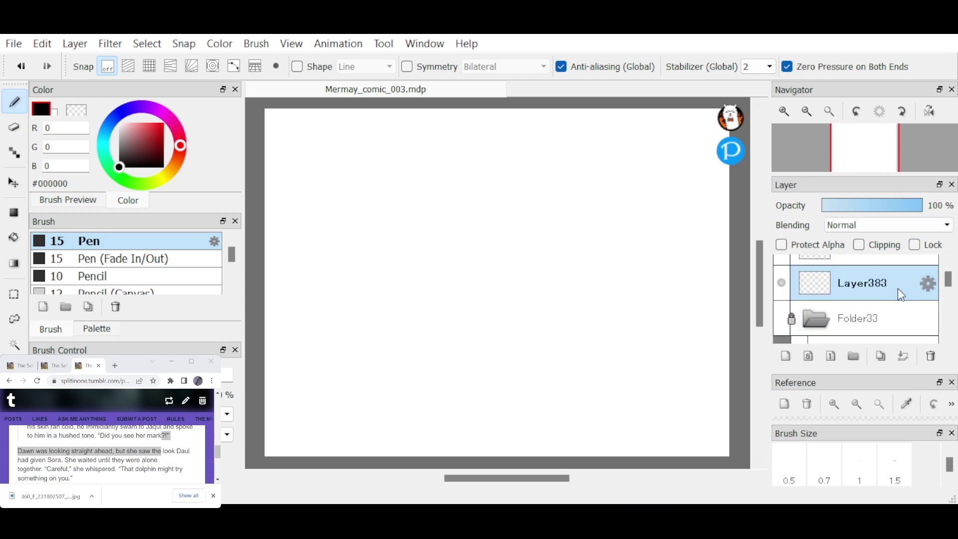
# Read on in the story post, and on Layer383 draw a round head with eyebrows, half-closed eyes and a small frown, left of centre.
pyautogui.hotkey('alt', 'Tab')
pyautogui.scroll(-3, 133, 453)
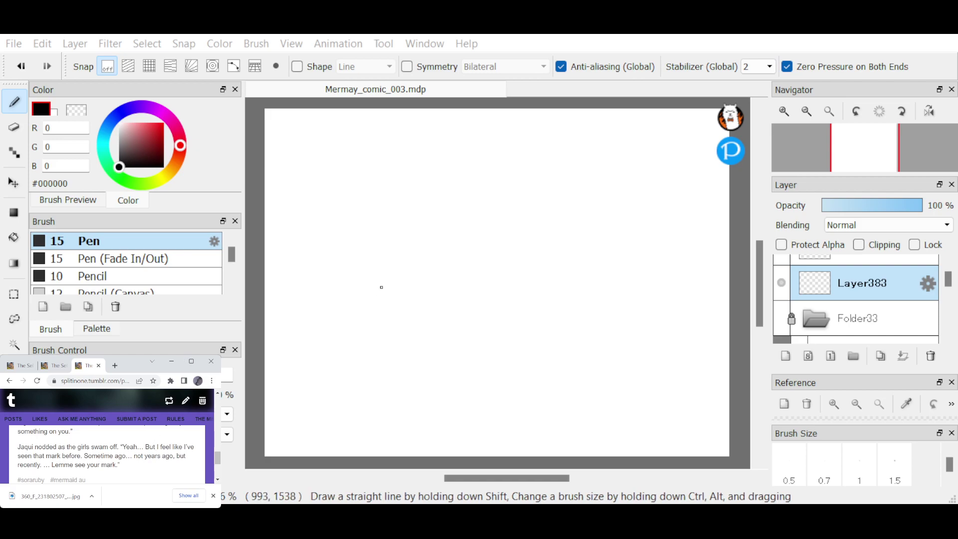
pyautogui.click(398, 218)
pyautogui.moveTo(398, 200)
pyautogui.mouseDown()
pyautogui.moveTo(365, 225)
pyautogui.moveTo(393, 256)
pyautogui.moveTo(439, 222)
pyautogui.moveTo(409, 192)
pyautogui.moveTo(399, 213)
pyautogui.mouseUp()
pyautogui.moveTo(413, 211)
pyautogui.mouseDown()
pyautogui.moveTo(426, 210)
pyautogui.moveTo(400, 226)
pyautogui.moveTo(420, 221)
pyautogui.moveTo(418, 233)
pyautogui.mouseUp()
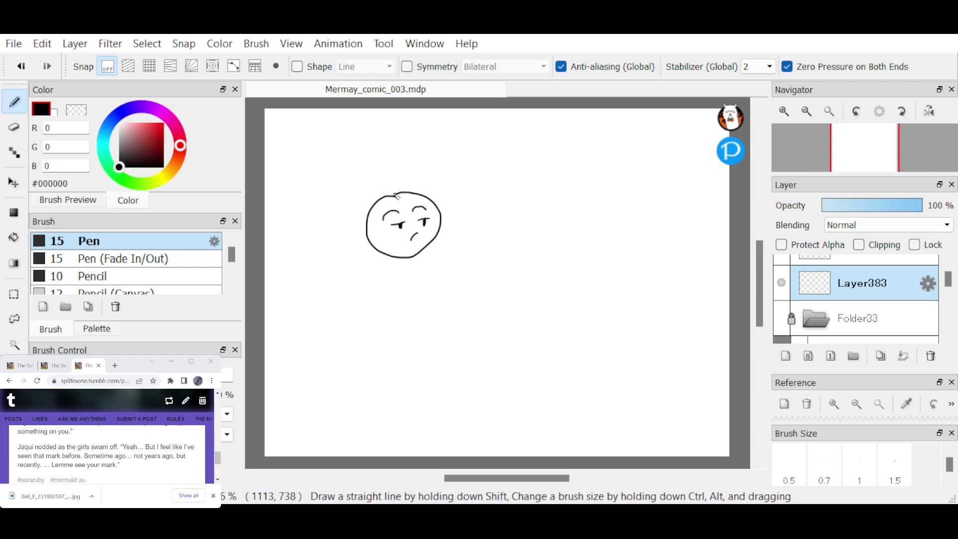
# Add a hair tuft, long flowing hair, a torso, two arms and short motion lines beside the head.
pyautogui.moveTo(395, 197); pyautogui.dragTo(423, 178)
pyautogui.moveTo(387, 193)
pyautogui.mouseDown()
pyautogui.moveTo(330, 271)
pyautogui.moveTo(358, 254)
pyautogui.moveTo(337, 302)
pyautogui.moveTo(360, 292)
pyautogui.moveTo(384, 324)
pyautogui.moveTo(393, 373)
pyautogui.mouseUp()
pyautogui.moveTo(390, 277); pyautogui.dragTo(360, 322)
pyautogui.moveTo(422, 255); pyautogui.dragTo(436, 350)
pyautogui.moveTo(421, 288)
pyautogui.mouseDown()
pyautogui.moveTo(445, 263)
pyautogui.moveTo(428, 247)
pyautogui.mouseUp()
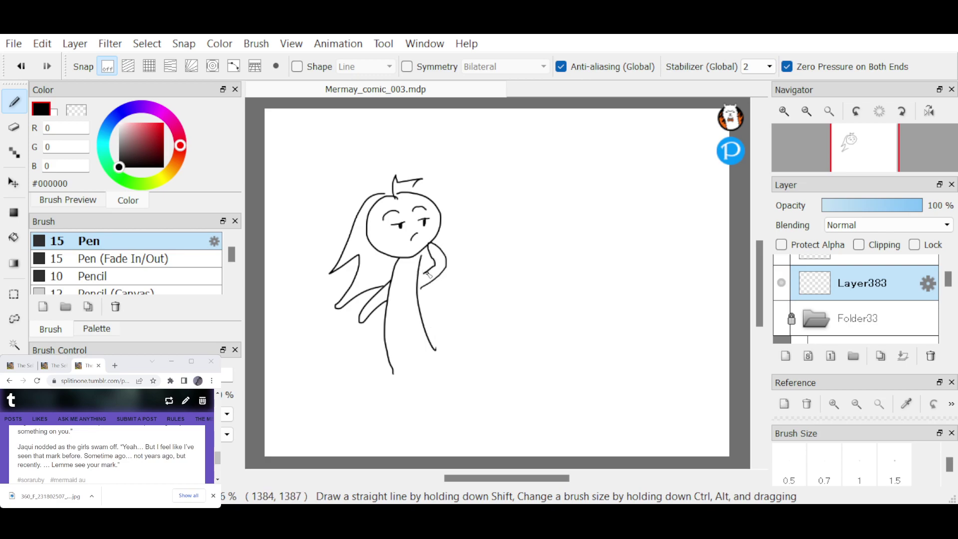
pyautogui.moveTo(436, 195); pyautogui.dragTo(446, 206)
pyautogui.moveTo(443, 192); pyautogui.dragTo(452, 205)
# Draw the figure's long curved tail sweeping down to the canvas's lower edge, with fin lines along both sides.
pyautogui.moveTo(393, 372)
pyautogui.mouseDown()
pyautogui.moveTo(444, 384)
pyautogui.moveTo(497, 430)
pyautogui.moveTo(447, 434)
pyautogui.mouseUp()
pyautogui.moveTo(437, 350)
pyautogui.mouseDown()
pyautogui.moveTo(531, 402)
pyautogui.moveTo(491, 444)
pyautogui.mouseUp()
pyautogui.moveTo(455, 378)
pyautogui.mouseDown()
pyautogui.moveTo(478, 401)
pyautogui.moveTo(407, 448)
pyautogui.mouseUp()
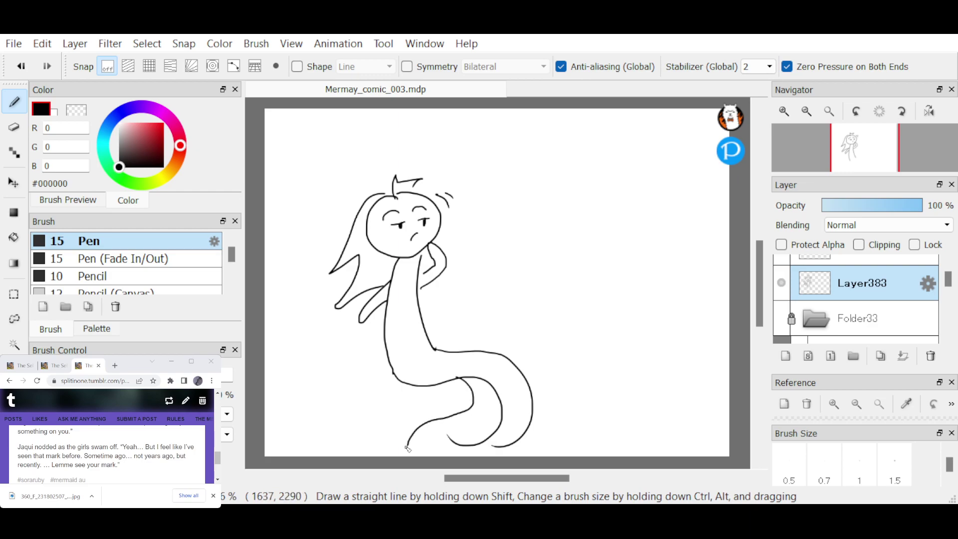
pyautogui.moveTo(514, 365); pyautogui.dragTo(534, 455)
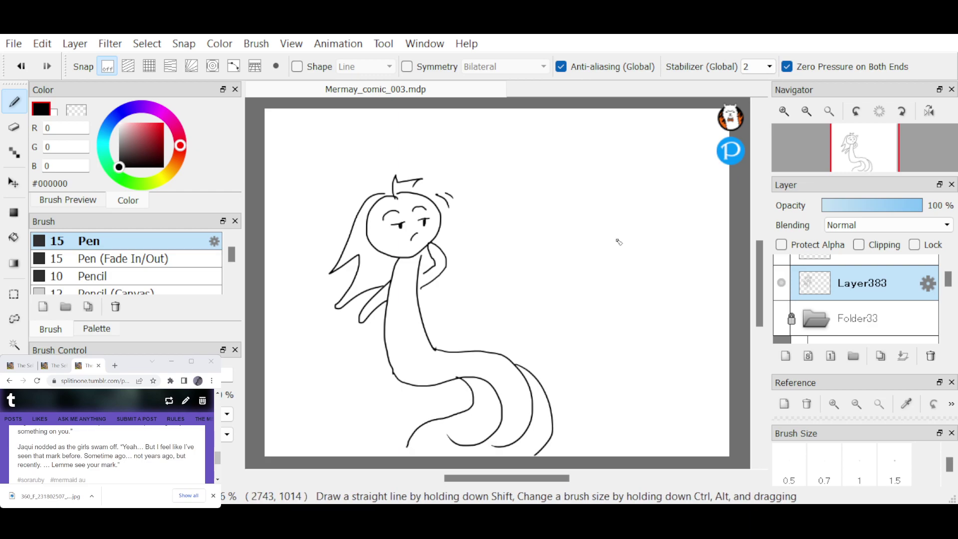
# Draw a second figure with tufted hair, one eye, a slanted body and an arm at the canvas's right edge, touching up its hair with the eraser.
pyautogui.moveTo(653, 208)
pyautogui.mouseDown()
pyautogui.moveTo(686, 241)
pyautogui.moveTo(651, 212)
pyautogui.moveTo(611, 237)
pyautogui.moveTo(685, 229)
pyautogui.moveTo(729, 312)
pyautogui.mouseUp()
pyautogui.moveTo(662, 264); pyautogui.dragTo(721, 342)
pyautogui.moveTo(694, 277); pyautogui.dragTo(665, 322)
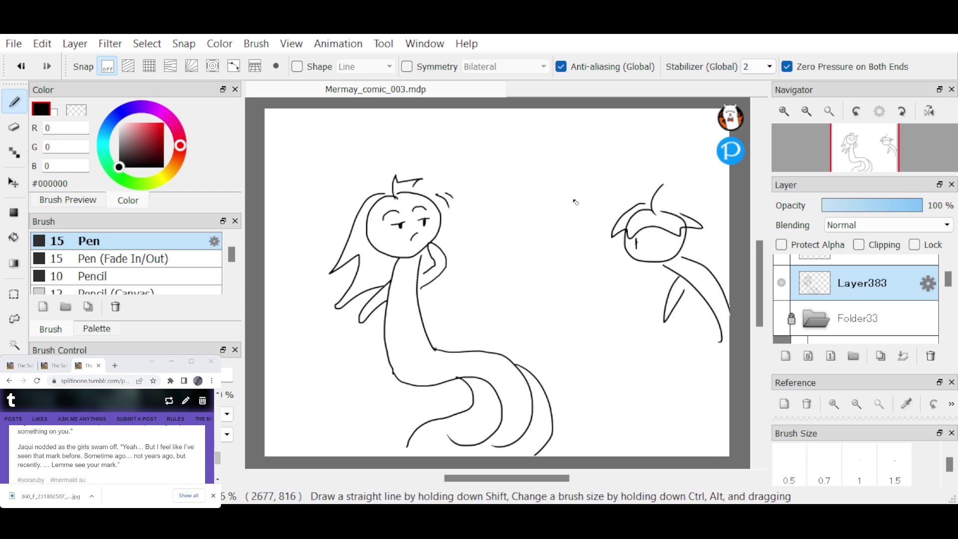
pyautogui.press('e')
pyautogui.moveTo(633, 217)
pyautogui.mouseDown()
pyautogui.moveTo(643, 213)
pyautogui.moveTo(630, 217)
pyautogui.mouseUp()
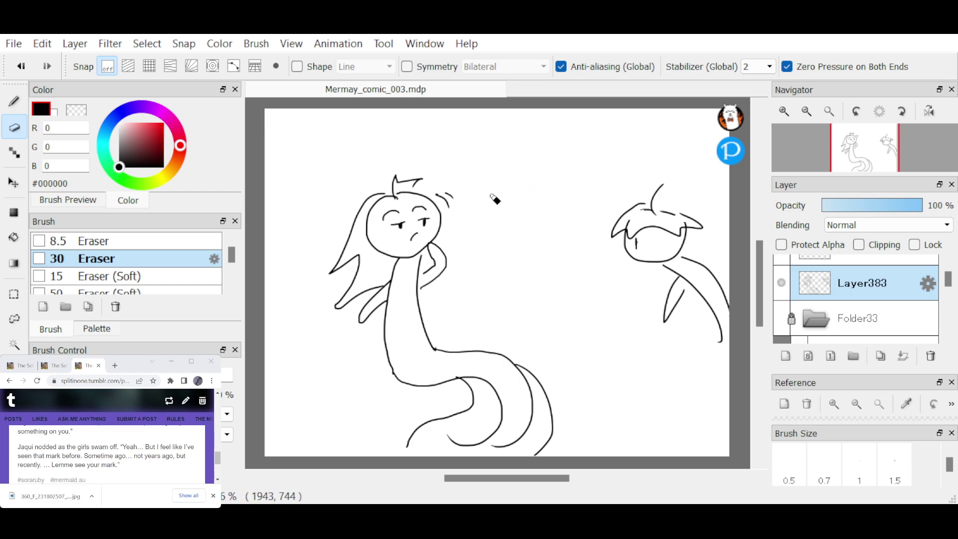
# Add a text layer between the figures with the post's line running from "Yeah… But I feel like I've" to "Lemme see your mark.".
pyautogui.press('t')
pyautogui.click(505, 179)
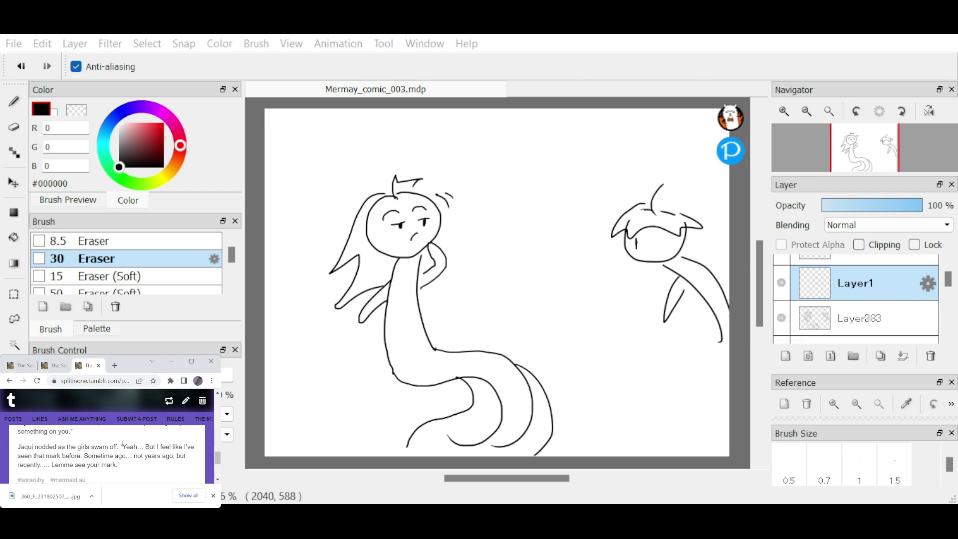
pyautogui.moveTo(120, 444); pyautogui.dragTo(127, 466)
pyautogui.hotkey('ctrl', 'c')
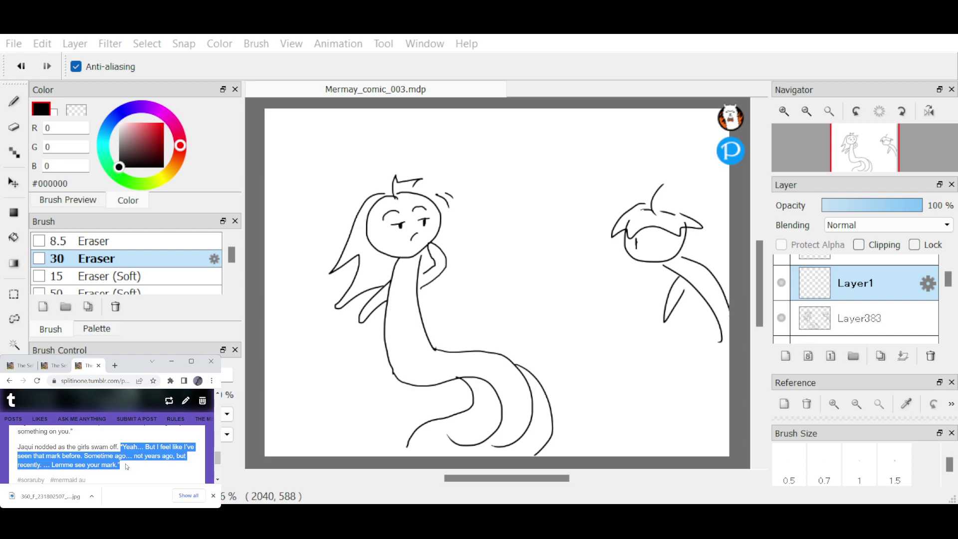
pyautogui.hotkey('alt', 'Tab')
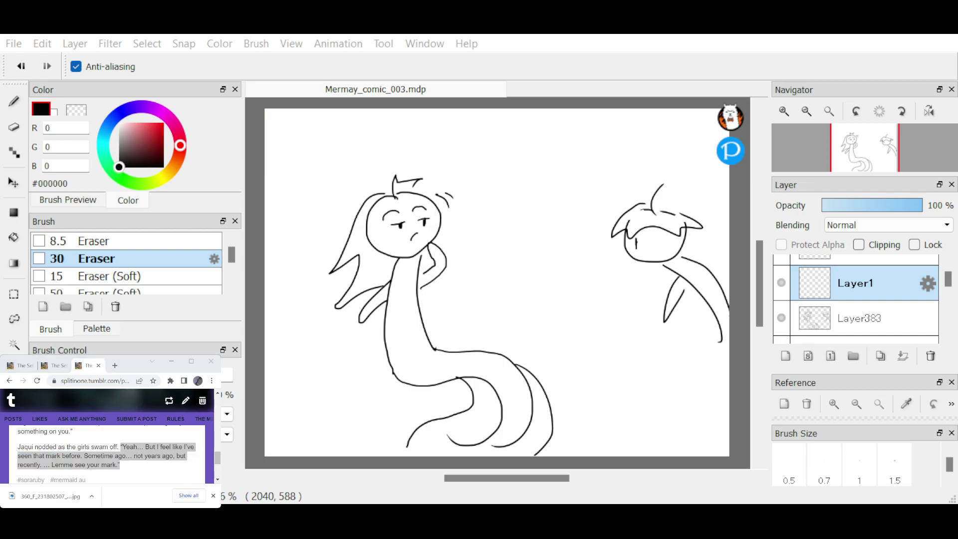
pyautogui.hotkey('ctrl', 'v')
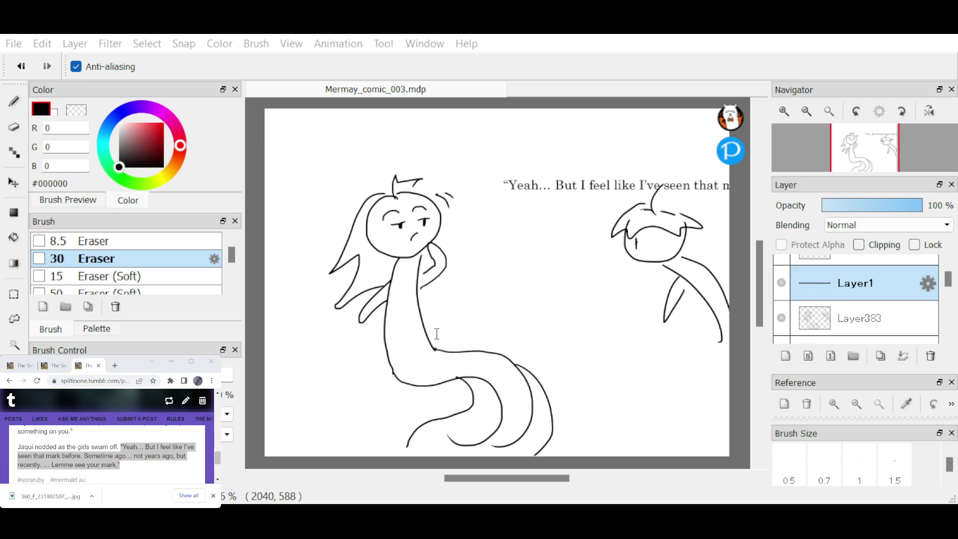
# Break the dialogue into five lines and move it into the gap between the two figures, beside the first figure's torso.
pyautogui.press('Return')
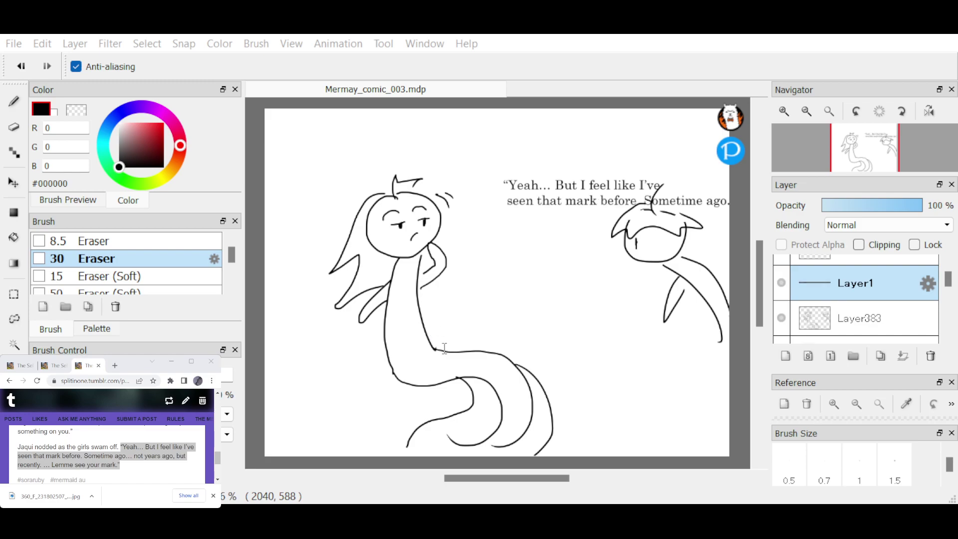
pyautogui.press('Return')
pyautogui.press('Return')
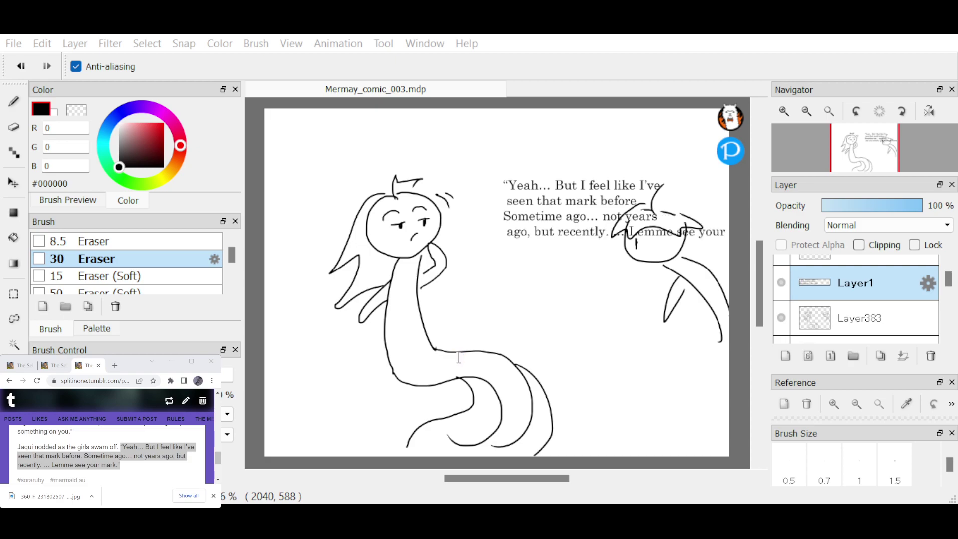
pyautogui.press('Return')
pyautogui.click(532, 393)
pyautogui.moveTo(551, 215); pyautogui.dragTo(516, 293)
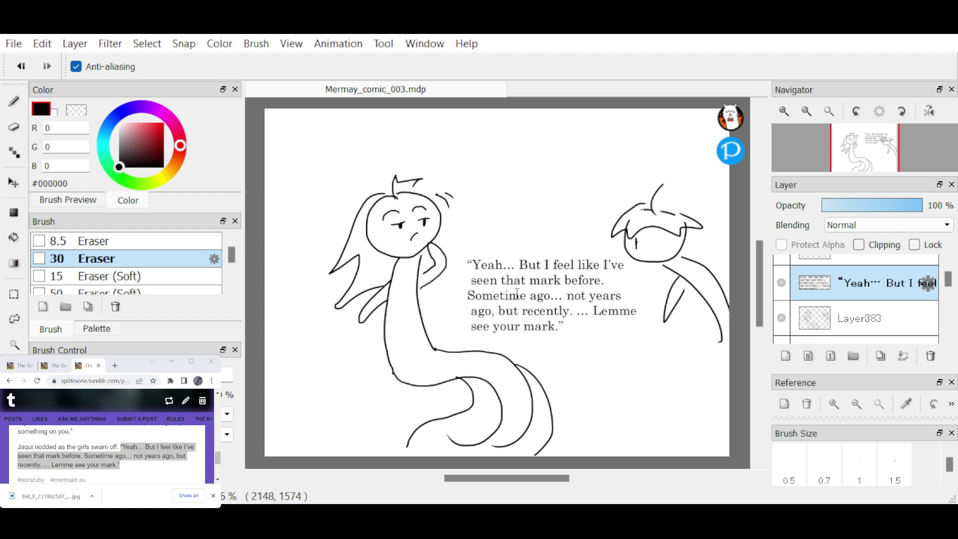
# On Layer383, draw a dashed speech balloon around the dialogue with the Pen, with a tail curving towards the first figure's head.
pyautogui.press('b')
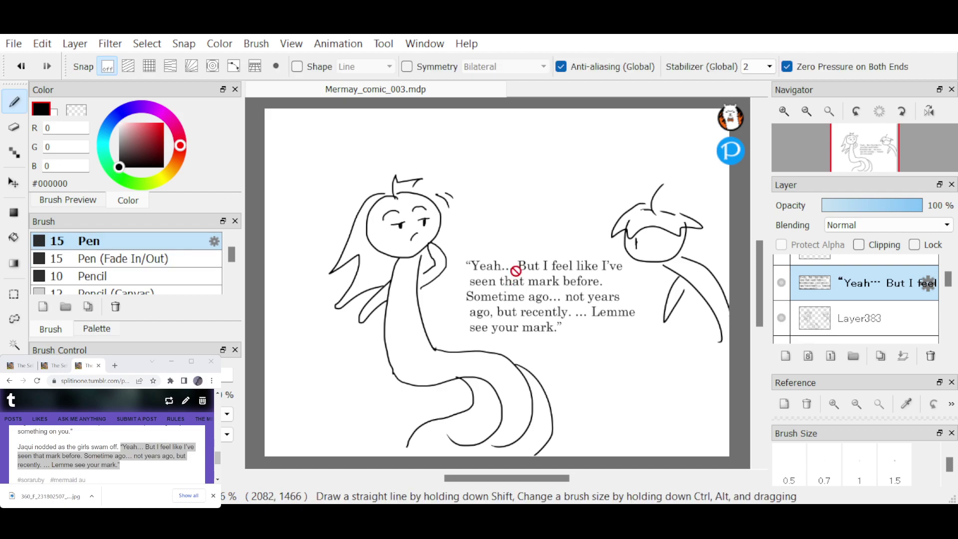
pyautogui.click(863, 317)
pyautogui.moveTo(484, 250)
pyautogui.mouseDown()
pyautogui.moveTo(594, 250)
pyautogui.moveTo(635, 283)
pyautogui.moveTo(642, 315)
pyautogui.mouseUp()
pyautogui.moveTo(454, 285); pyautogui.dragTo(454, 295)
pyautogui.moveTo(456, 313); pyautogui.dragTo(458, 322)
pyautogui.moveTo(464, 340); pyautogui.dragTo(563, 353)
pyautogui.moveTo(582, 352); pyautogui.dragTo(603, 345)
pyautogui.moveTo(623, 336); pyautogui.dragTo(633, 332)
pyautogui.moveTo(497, 238)
pyautogui.mouseDown()
pyautogui.moveTo(457, 231)
pyautogui.moveTo(486, 244)
pyautogui.mouseUp()
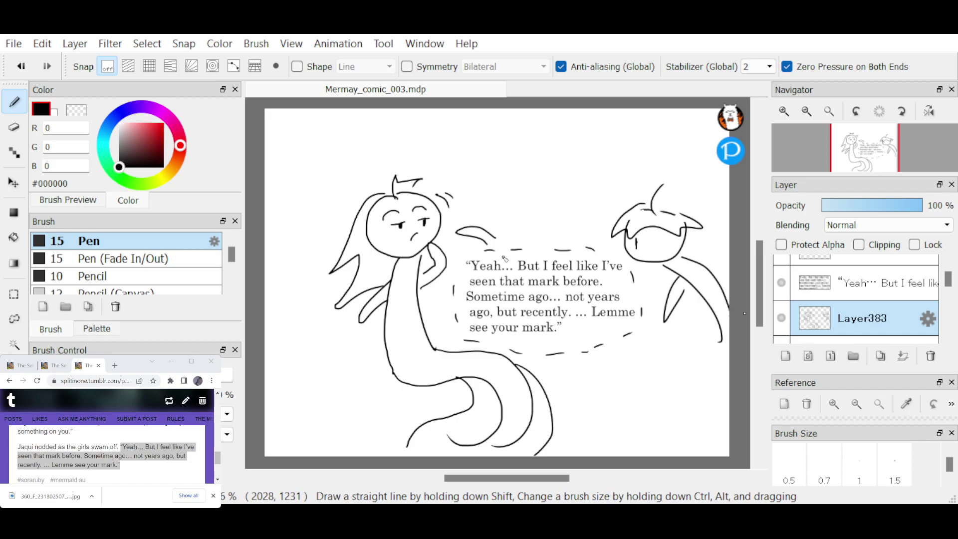
# Group Layer383 and its dialogue in a new folder, lock and hide the folder, and add a blank layer above it.
pyautogui.keyDown('ctrl'); pyautogui.click(876, 292); pyautogui.keyUp('ctrl')
pyautogui.click(853, 356)
pyautogui.click(914, 245)
pyautogui.click(777, 279)
pyautogui.click(785, 355)
pyautogui.click(893, 284)
# Close the finished story post and read the next post's passage about the family mark and the reaction that follows.
pyautogui.hotkey('alt', 'Tab')
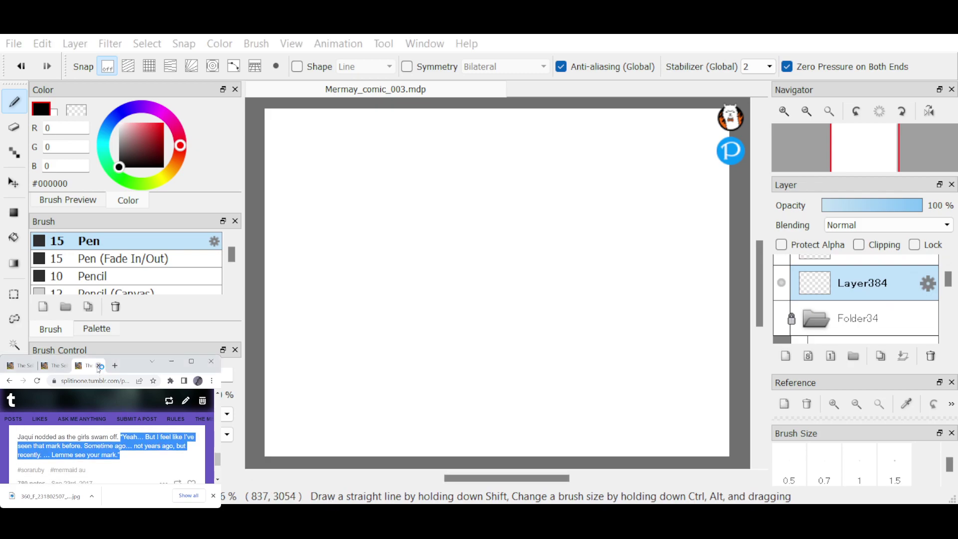
pyautogui.click(176, 461)
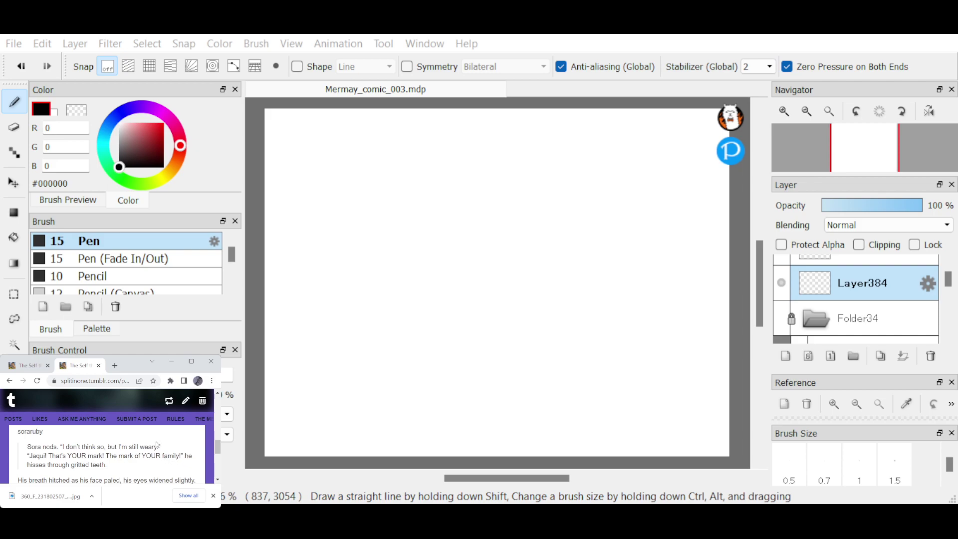
pyautogui.scroll(-1, 157, 444)
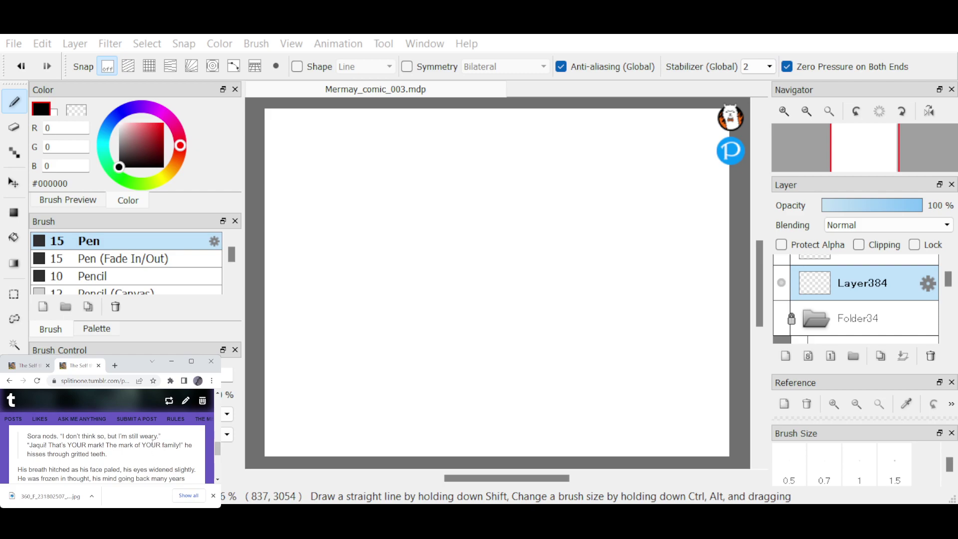
pyautogui.click(394, 280)
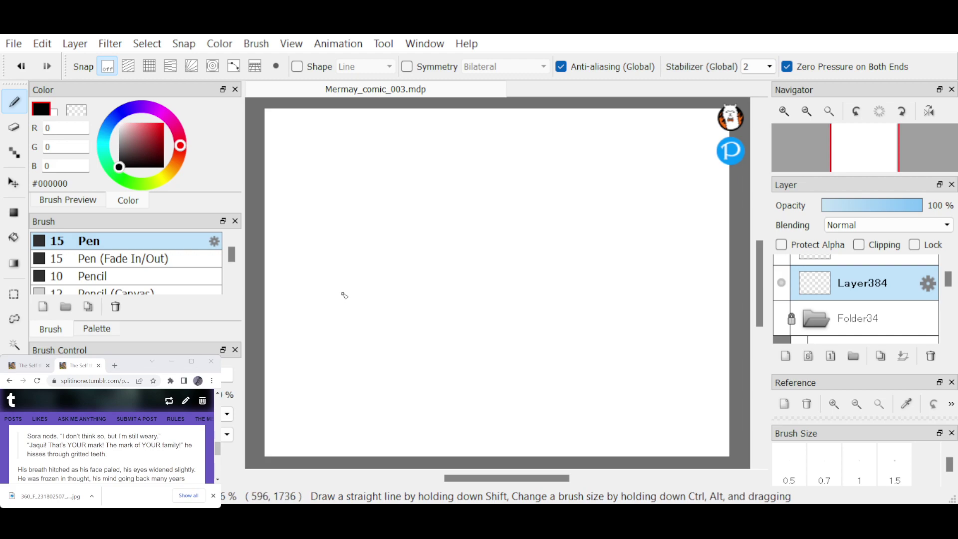
pyautogui.moveTo(140, 437); pyautogui.dragTo(107, 454)
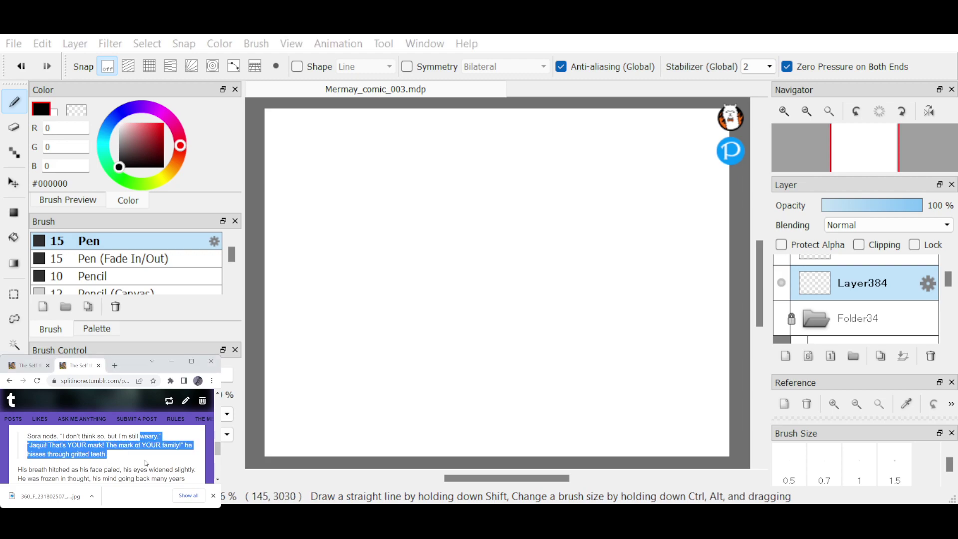
pyautogui.click(170, 467)
pyautogui.scroll(-1, 170, 468)
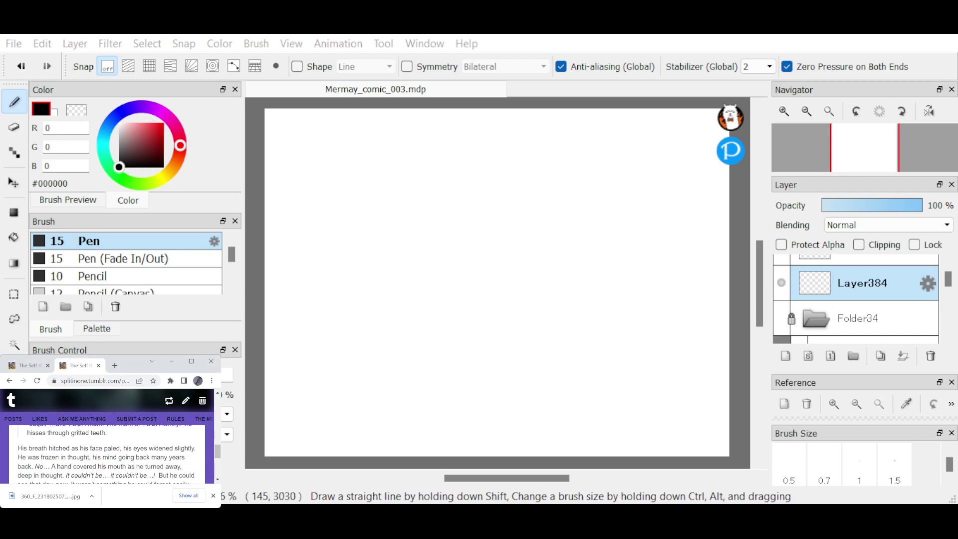
pyautogui.scroll(2, 170, 467)
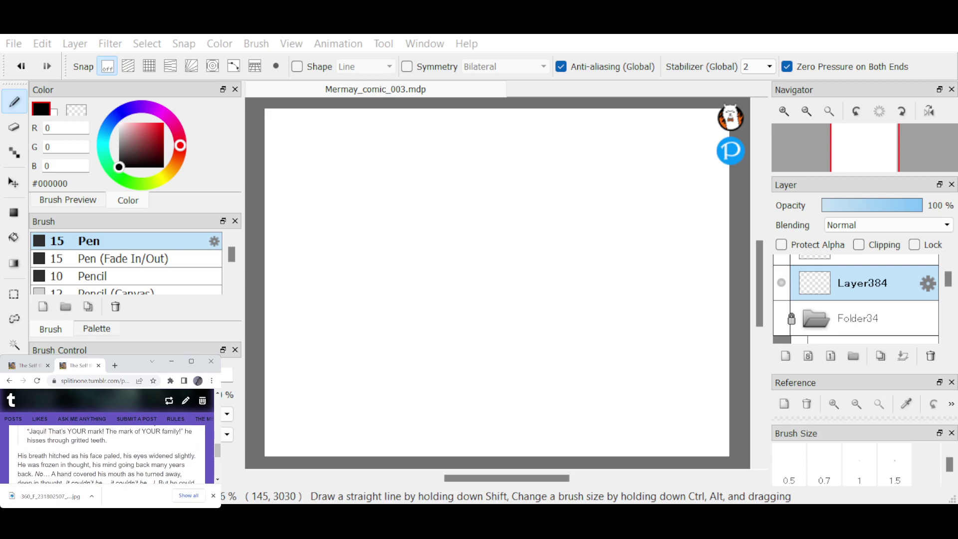
# On Layer384, draw a faceless round head with a pointed tuft, long jagged hair and a torso near the canvas's left edge.
pyautogui.click(366, 210)
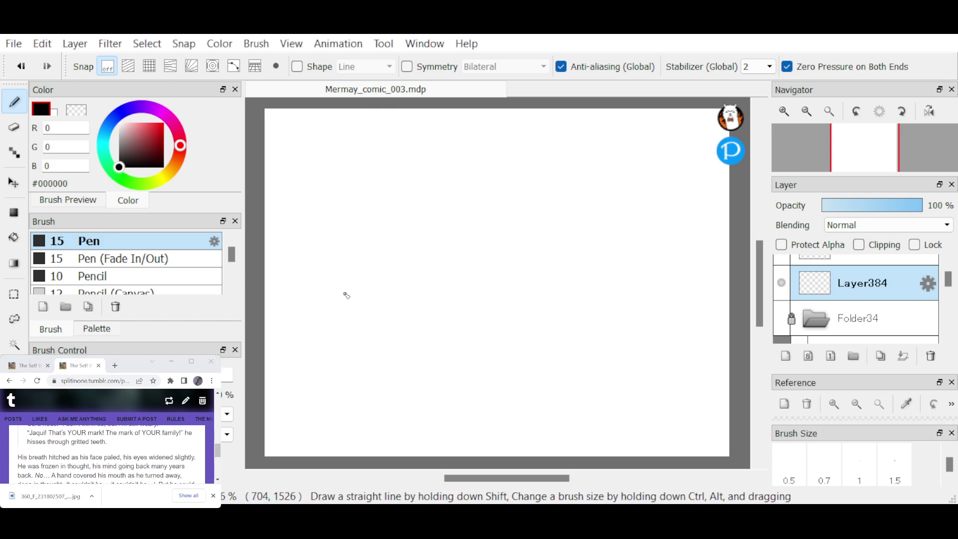
pyautogui.moveTo(346, 260)
pyautogui.mouseDown()
pyautogui.moveTo(349, 235)
pyautogui.moveTo(372, 213)
pyautogui.moveTo(364, 250)
pyautogui.moveTo(301, 309)
pyautogui.moveTo(285, 376)
pyautogui.moveTo(299, 419)
pyautogui.moveTo(342, 387)
pyautogui.mouseUp()
pyautogui.moveTo(392, 314); pyautogui.dragTo(340, 382)
pyautogui.moveTo(377, 352); pyautogui.dragTo(397, 453)
pyautogui.moveTo(340, 380); pyautogui.dragTo(341, 455)
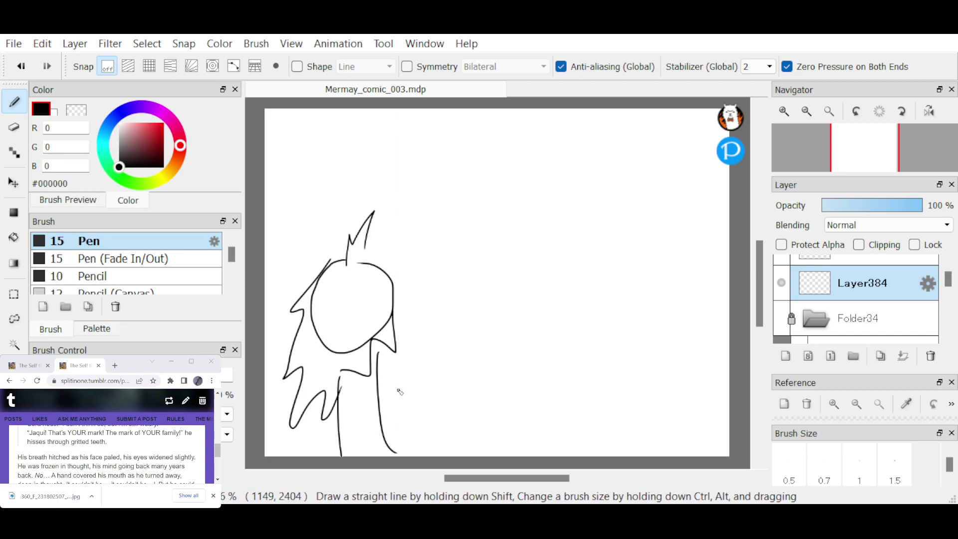
# Add a slanted arm, small shiver lines around the figure and a spiky hair tuft on the head, undoing unwanted strokes.
pyautogui.moveTo(397, 363)
pyautogui.mouseDown()
pyautogui.moveTo(390, 377)
pyautogui.moveTo(428, 381)
pyautogui.moveTo(444, 402)
pyautogui.mouseUp()
pyautogui.moveTo(403, 300); pyautogui.dragTo(407, 321)
pyautogui.moveTo(309, 260); pyautogui.dragTo(298, 281)
pyautogui.moveTo(280, 356); pyautogui.dragTo(281, 369)
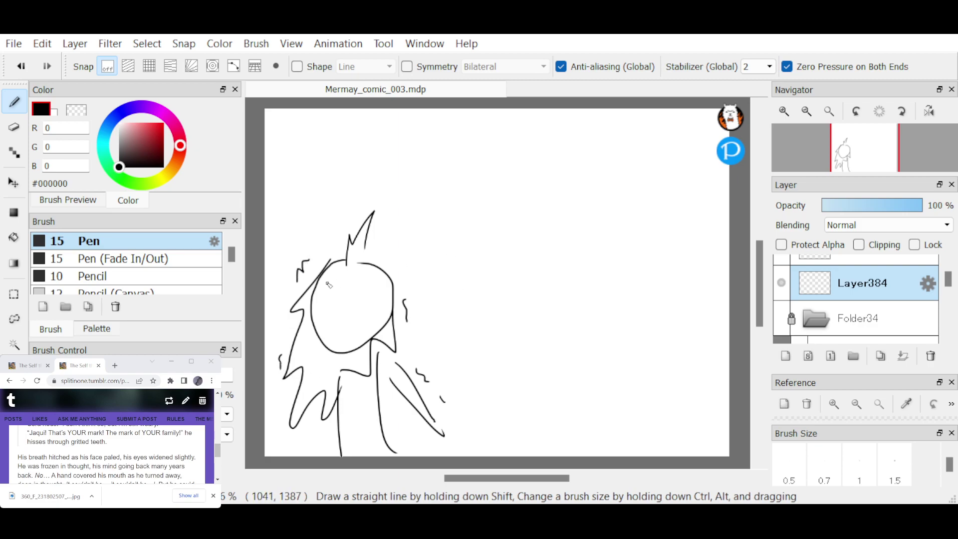
pyautogui.moveTo(375, 265)
pyautogui.mouseDown()
pyautogui.moveTo(387, 254)
pyautogui.moveTo(416, 271)
pyautogui.moveTo(396, 249)
pyautogui.moveTo(418, 269)
pyautogui.mouseUp()
pyautogui.hotkey('ctrl', 'z')
pyautogui.hotkey('ctrl', 'z')
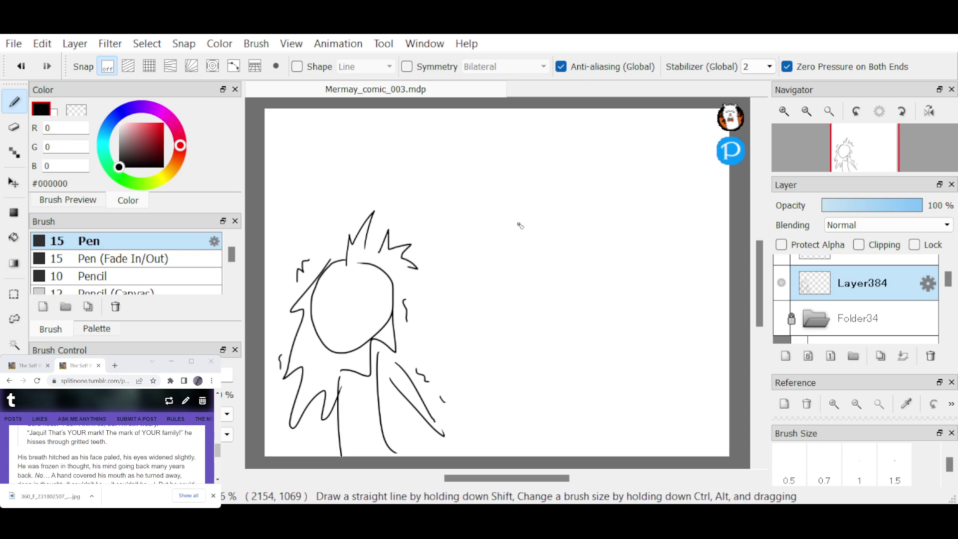
# Draw a second head right of centre with slanted brows, wide eyes, a jagged-toothed mouth, side hair tufts and a tall zigzag strand.
pyautogui.moveTo(526, 215)
pyautogui.mouseDown()
pyautogui.moveTo(495, 266)
pyautogui.moveTo(526, 212)
pyautogui.mouseUp()
pyautogui.moveTo(498, 228); pyautogui.dragTo(513, 237)
pyautogui.moveTo(546, 221)
pyautogui.mouseDown()
pyautogui.moveTo(534, 235)
pyautogui.moveTo(503, 238)
pyautogui.moveTo(546, 239)
pyautogui.moveTo(513, 264)
pyautogui.moveTo(530, 255)
pyautogui.mouseUp()
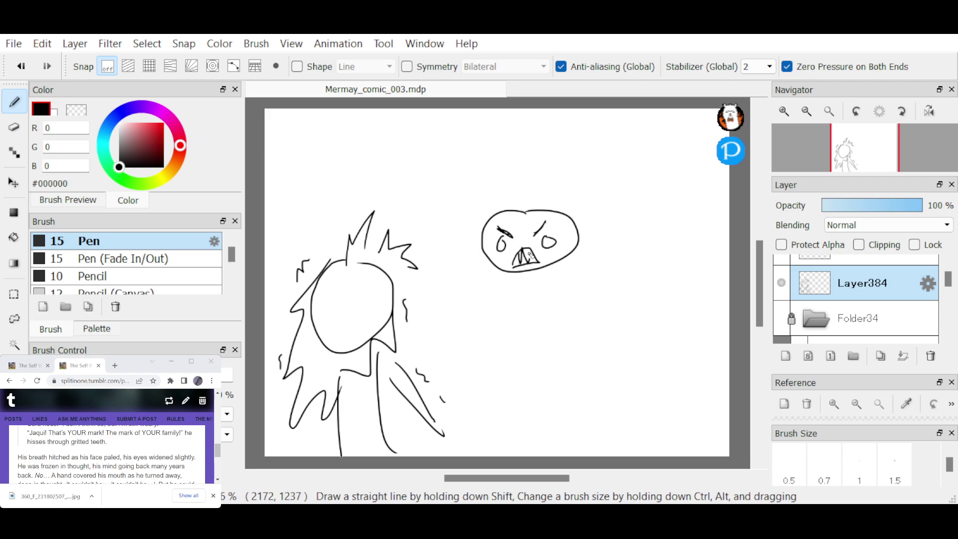
pyautogui.moveTo(530, 209)
pyautogui.mouseDown()
pyautogui.moveTo(545, 154)
pyautogui.moveTo(524, 210)
pyautogui.moveTo(549, 210)
pyautogui.moveTo(519, 221)
pyautogui.mouseUp()
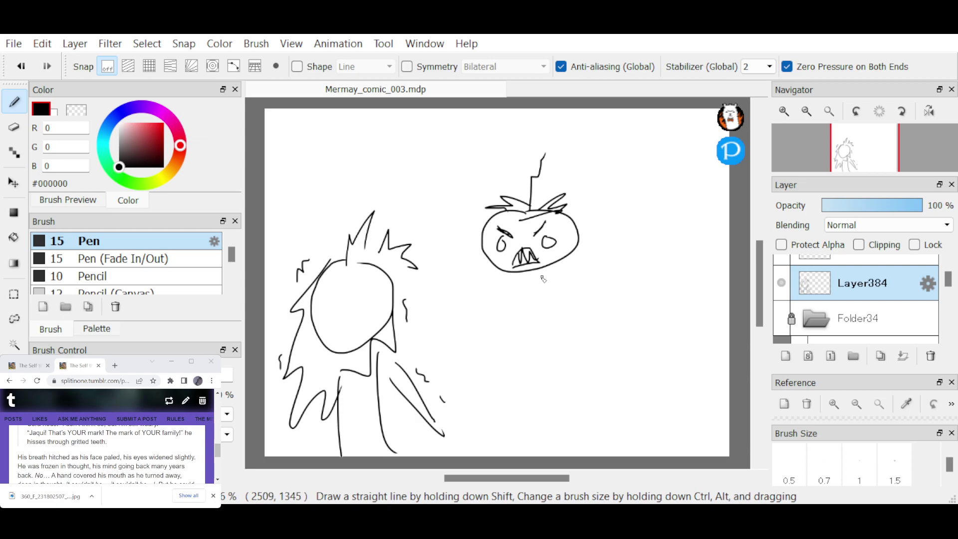
# Draw the second figure's curved body and forked tail, one bent arm with a clawed hand and the other arm raised.
pyautogui.moveTo(541, 275); pyautogui.dragTo(581, 311)
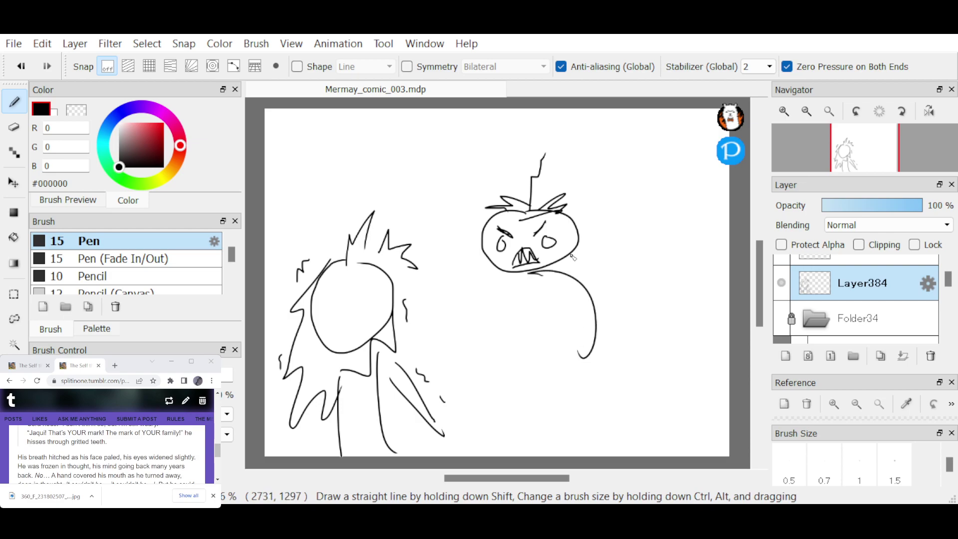
pyautogui.moveTo(573, 257); pyautogui.dragTo(582, 356)
pyautogui.moveTo(539, 275)
pyautogui.mouseDown()
pyautogui.moveTo(522, 302)
pyautogui.moveTo(512, 289)
pyautogui.mouseUp()
pyautogui.moveTo(544, 271)
pyautogui.mouseDown()
pyautogui.moveTo(545, 323)
pyautogui.moveTo(514, 315)
pyautogui.mouseUp()
pyautogui.moveTo(513, 301)
pyautogui.mouseDown()
pyautogui.moveTo(513, 289)
pyautogui.moveTo(505, 309)
pyautogui.moveTo(497, 303)
pyautogui.moveTo(503, 335)
pyautogui.moveTo(527, 318)
pyautogui.mouseUp()
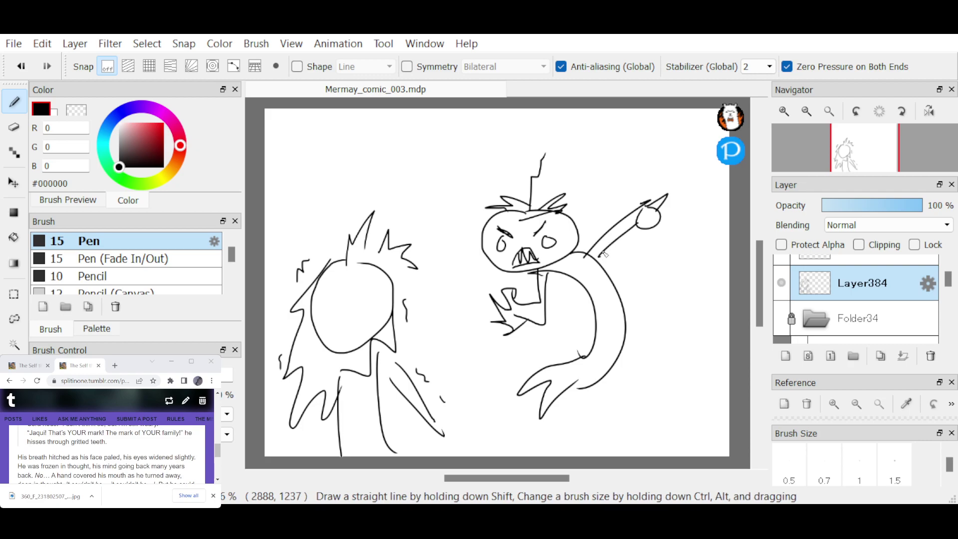
# Add motion lines around the second figure's raised arm and small shiver marks along its body.
pyautogui.moveTo(603, 219)
pyautogui.mouseDown()
pyautogui.moveTo(628, 196)
pyautogui.moveTo(646, 195)
pyautogui.mouseUp()
pyautogui.moveTo(643, 255); pyautogui.dragTo(662, 246)
pyautogui.moveTo(630, 274); pyautogui.dragTo(641, 311)
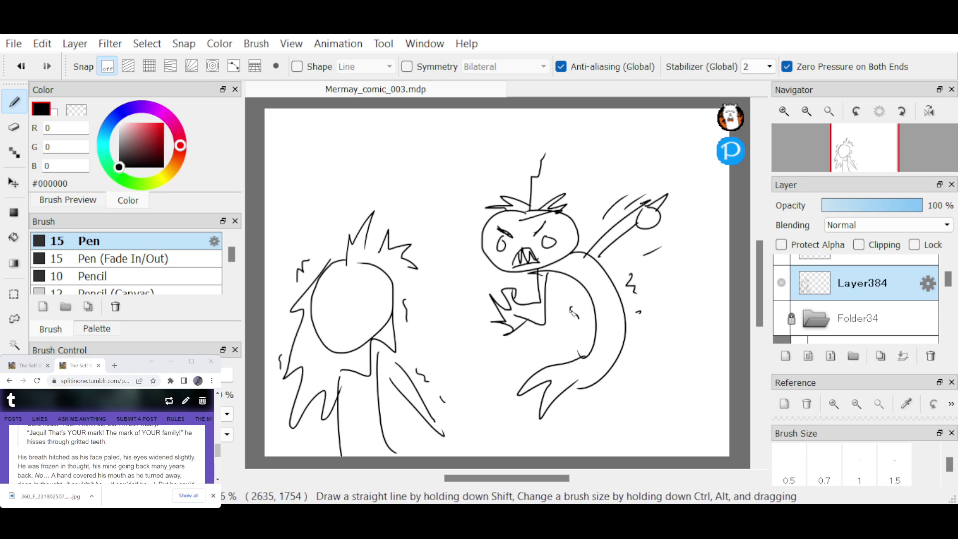
pyautogui.moveTo(572, 309); pyautogui.dragTo(579, 318)
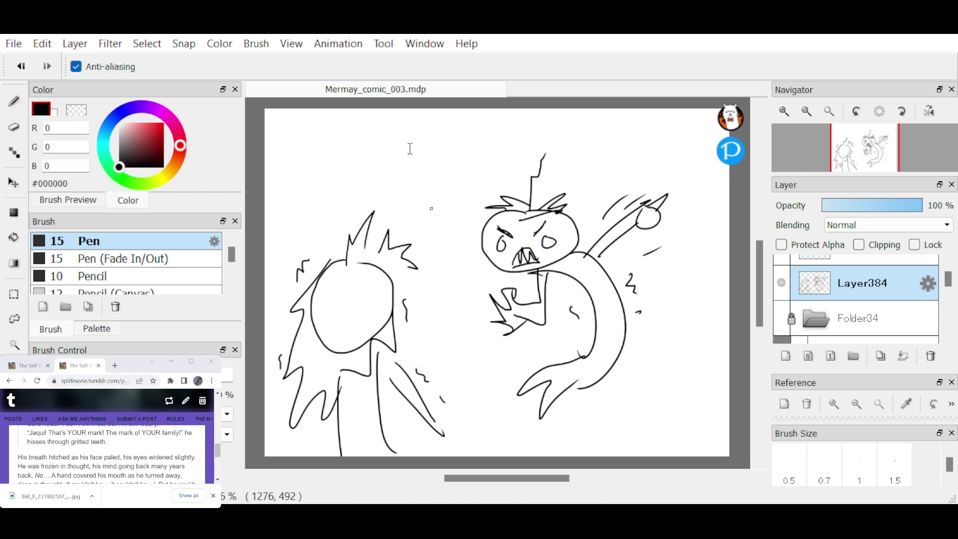
# Add a text layer with the post's line "Jaqui! That's YOUR mark! The mark of YOUR family!" near the canvas's upper edge.
pyautogui.hotkey('ctrl', 'shift', 'n')
pyautogui.click(89, 441)
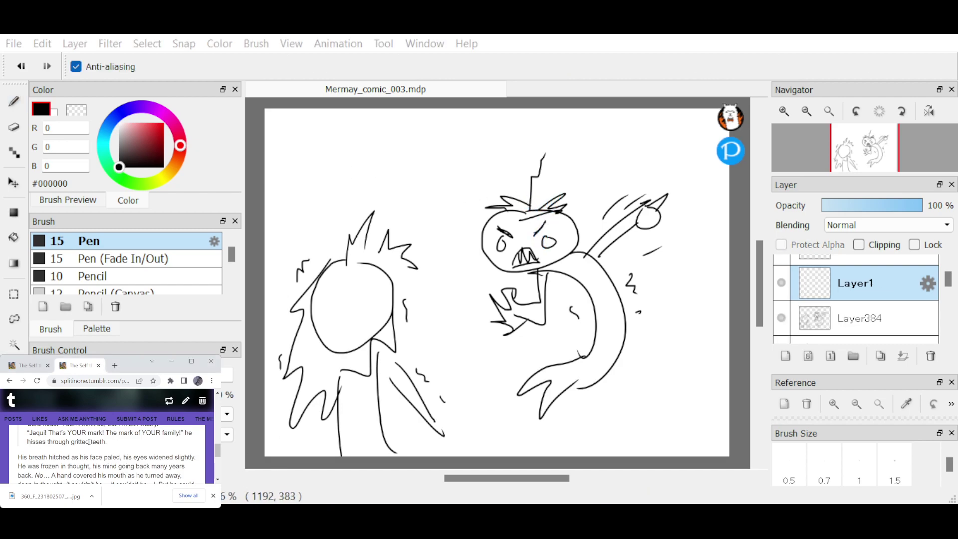
pyautogui.scroll(1, 64, 459)
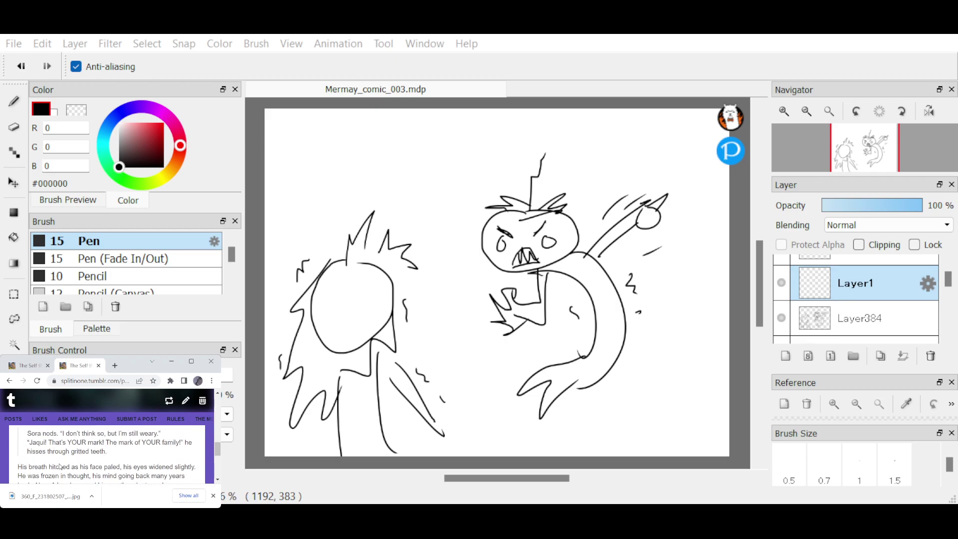
pyautogui.moveTo(27, 442); pyautogui.dragTo(185, 441)
pyautogui.hotkey('ctrl', 'c')
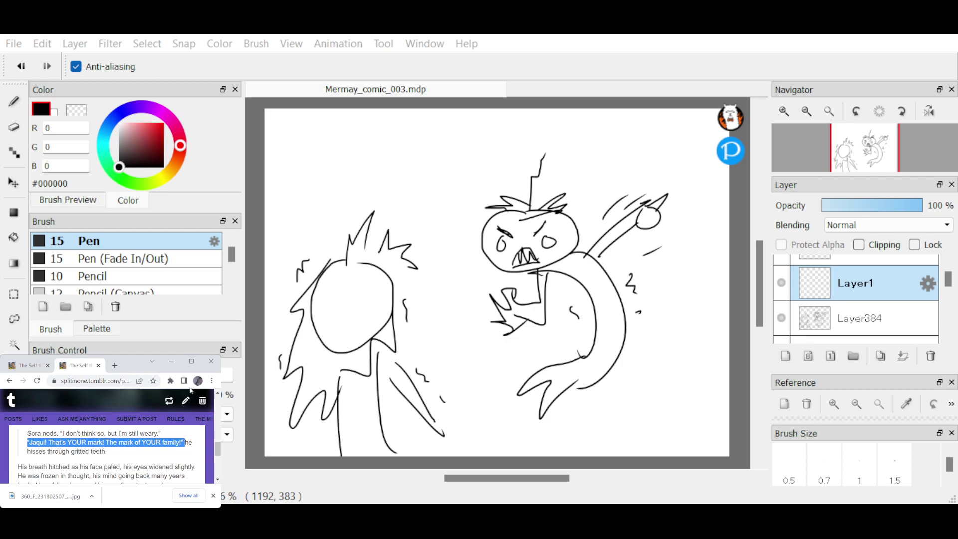
pyautogui.click(416, 343)
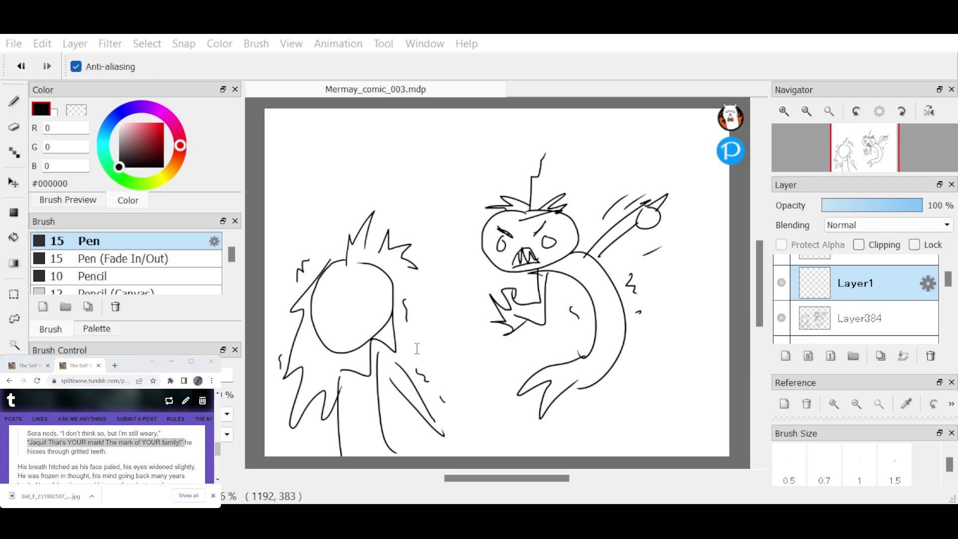
pyautogui.hotkey('ctrl', 'v')
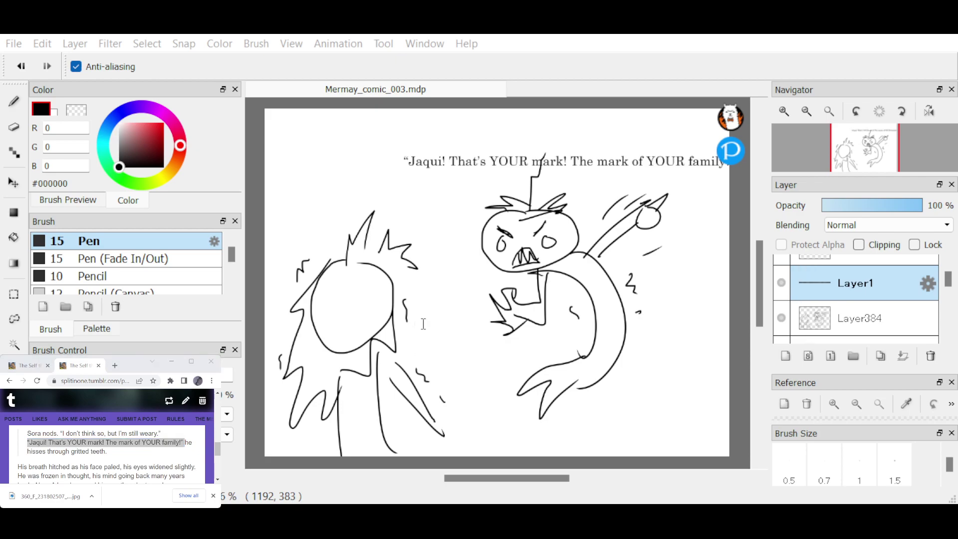
# Break the family mark dialogue into three lines and move it above the faceless figure's head, clear of the second figure.
pyautogui.press('Return')
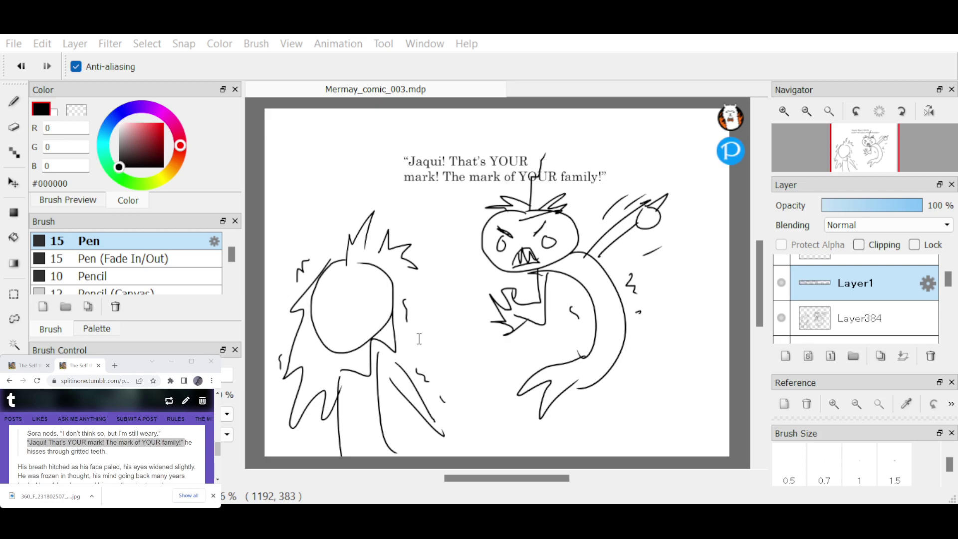
pyautogui.click(464, 364)
pyautogui.press('Return')
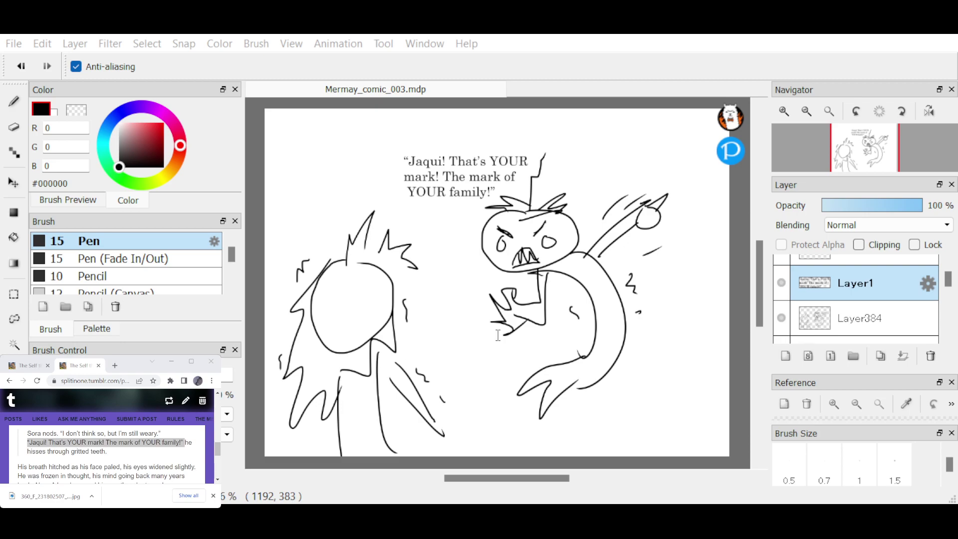
pyautogui.click(529, 389)
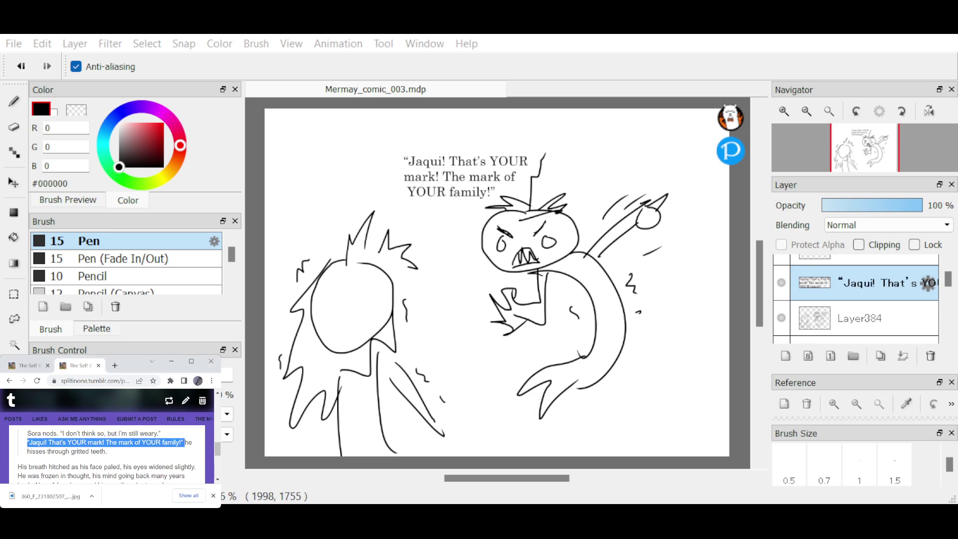
pyautogui.moveTo(591, 318); pyautogui.dragTo(543, 303)
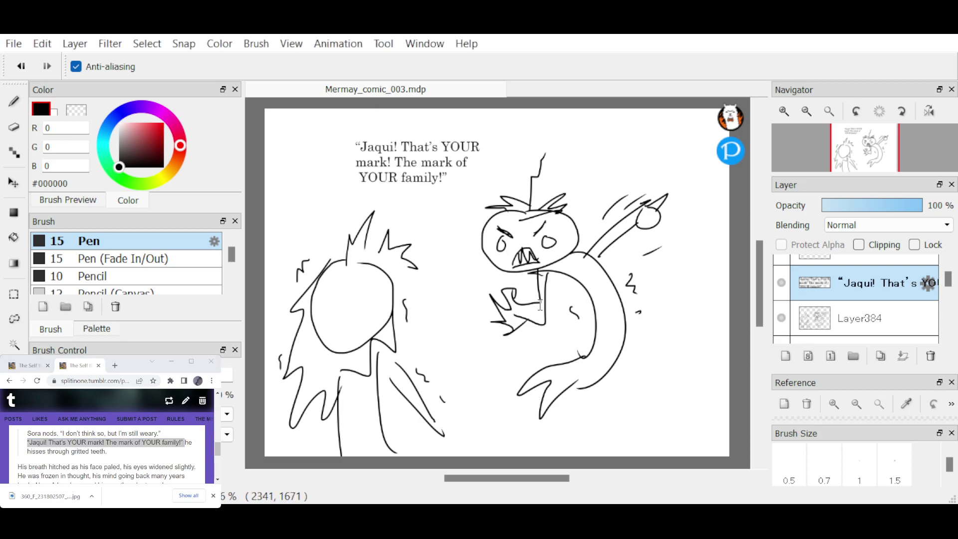
# Draw a spiky shout bubble around the family mark dialogue on the sketch layer, with a bent tail pointing to the angry figure.
pyautogui.press('b')
pyautogui.click(862, 318)
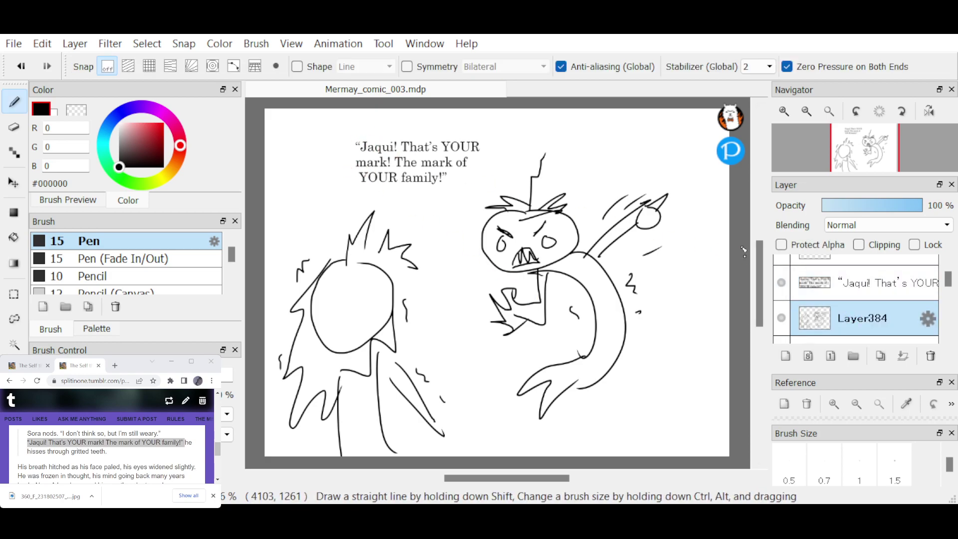
pyautogui.moveTo(370, 124)
pyautogui.mouseDown()
pyautogui.moveTo(390, 129)
pyautogui.moveTo(329, 141)
pyautogui.moveTo(490, 180)
pyautogui.mouseUp()
pyautogui.moveTo(391, 131)
pyautogui.mouseDown()
pyautogui.moveTo(464, 123)
pyautogui.moveTo(499, 143)
pyautogui.moveTo(491, 173)
pyautogui.mouseUp()
pyautogui.moveTo(441, 207)
pyautogui.mouseDown()
pyautogui.moveTo(469, 260)
pyautogui.moveTo(448, 246)
pyautogui.moveTo(450, 210)
pyautogui.mouseUp()
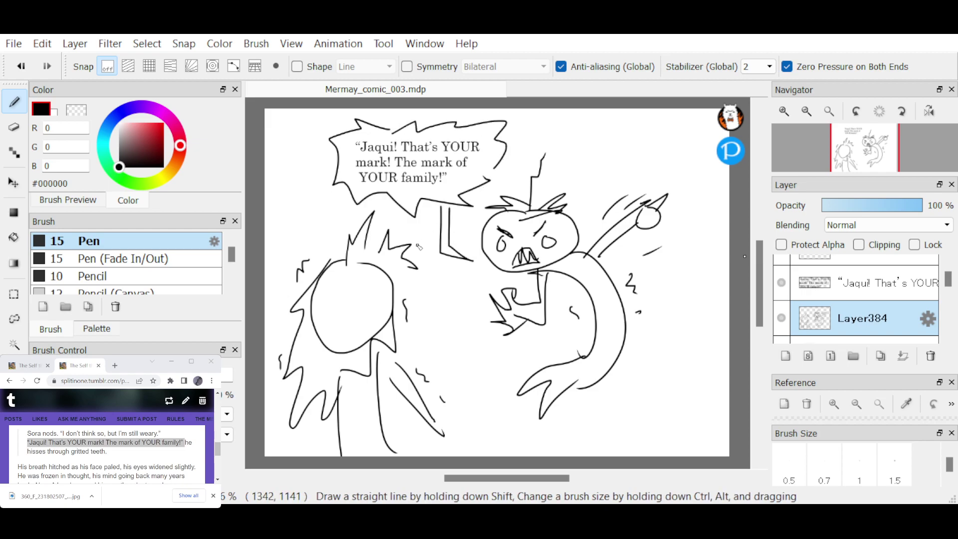
# Erase small gaps all along the shout bubble's outline to turn it into a dashed line.
pyautogui.press('e')
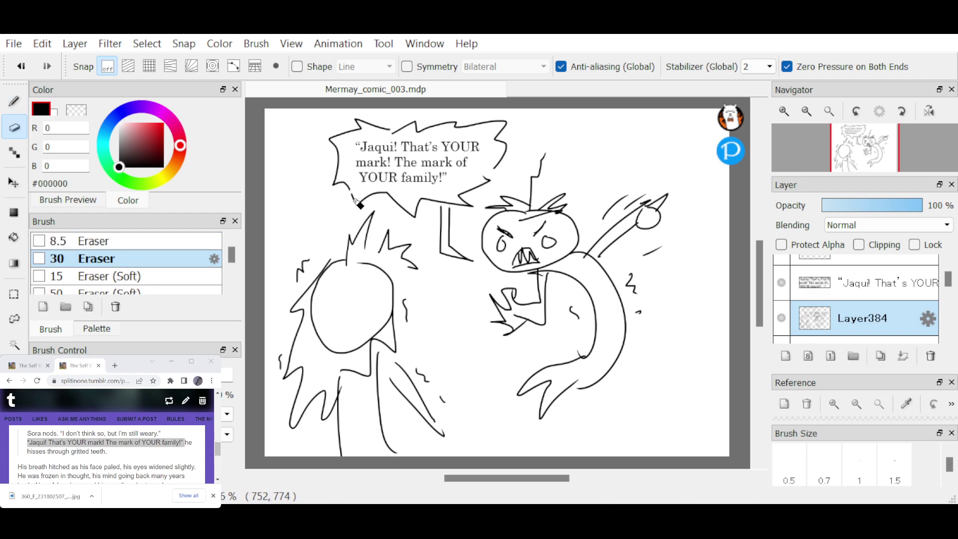
pyautogui.moveTo(381, 193)
pyautogui.mouseDown()
pyautogui.moveTo(398, 196)
pyautogui.moveTo(421, 223)
pyautogui.mouseUp()
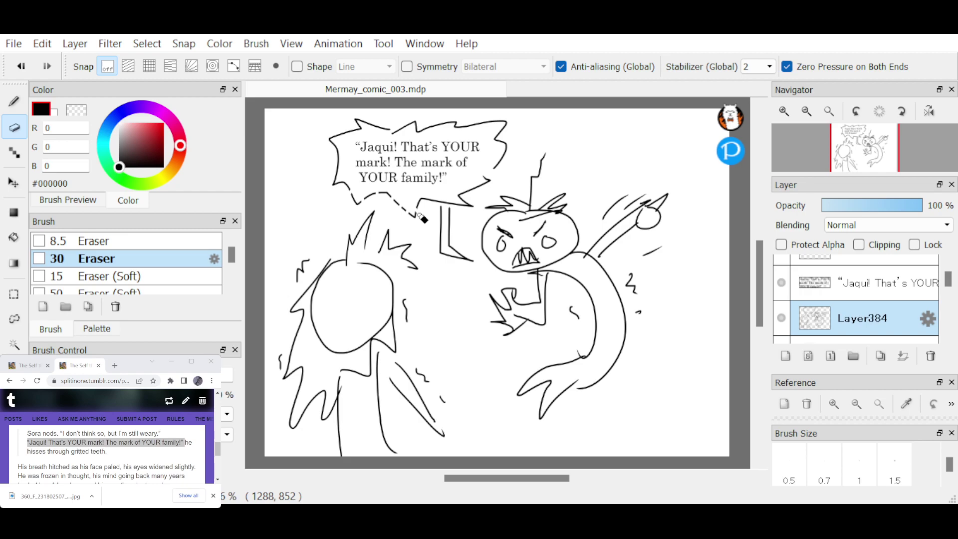
pyautogui.click(344, 184)
pyautogui.click(338, 177)
pyautogui.click(338, 165)
pyautogui.click(336, 148)
pyautogui.click(335, 136)
pyautogui.click(348, 132)
pyautogui.moveTo(351, 131)
pyautogui.mouseDown()
pyautogui.moveTo(418, 128)
pyautogui.moveTo(411, 120)
pyautogui.moveTo(420, 135)
pyautogui.moveTo(438, 122)
pyautogui.moveTo(504, 119)
pyautogui.moveTo(505, 153)
pyautogui.moveTo(492, 179)
pyautogui.moveTo(418, 213)
pyautogui.moveTo(418, 206)
pyautogui.moveTo(386, 197)
pyautogui.mouseUp()
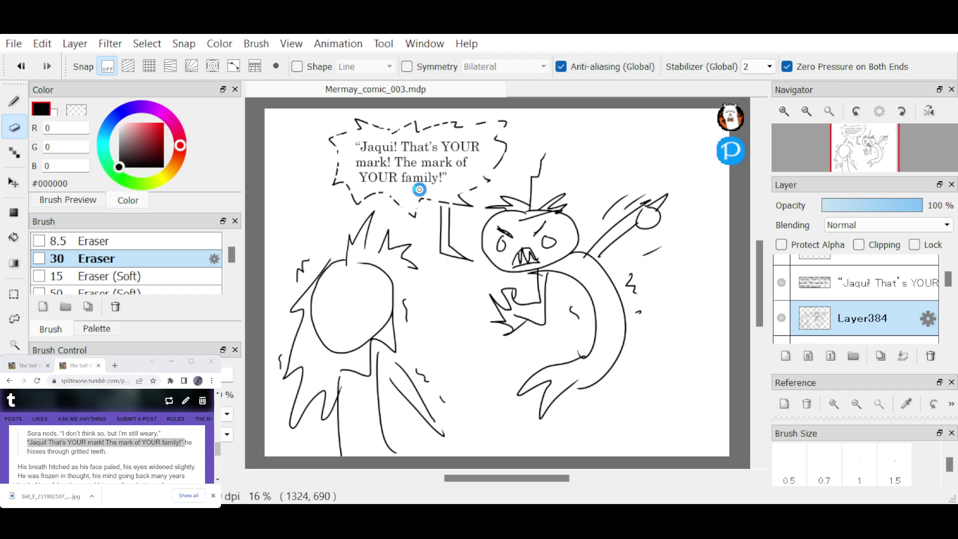
# Group the family mark dialogue and its sketch layer in a locked, hidden folder and add a blank layer above it.
pyautogui.keyDown('ctrl'); pyautogui.click(873, 284); pyautogui.keyUp('ctrl')
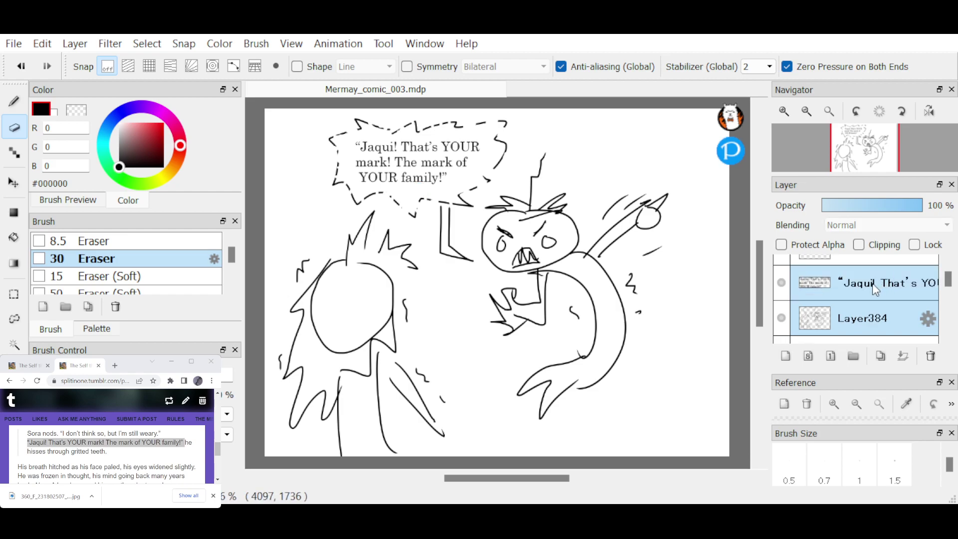
pyautogui.hotkey('ctrl', 'g')
pyautogui.click(914, 245)
pyautogui.click(782, 283)
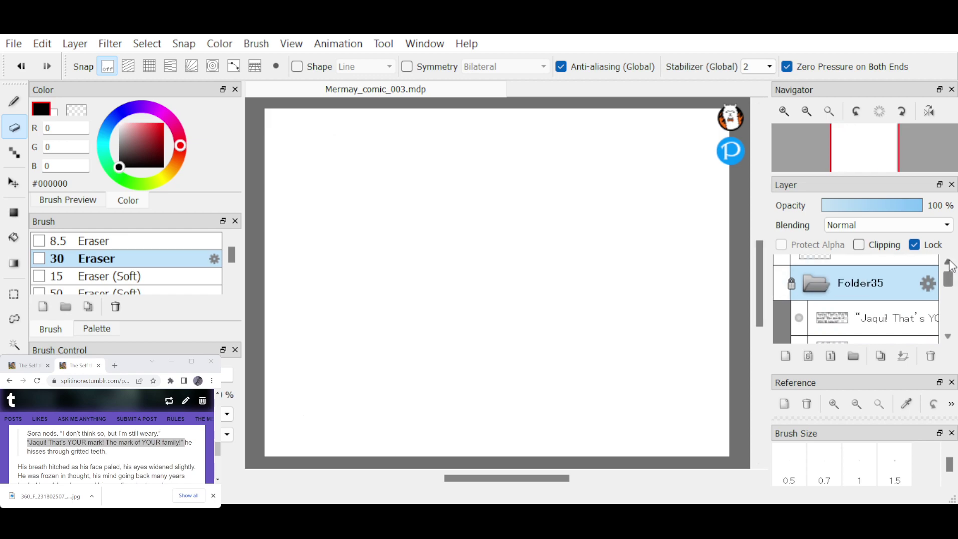
pyautogui.hotkey('ctrl', 'shift', 'n')
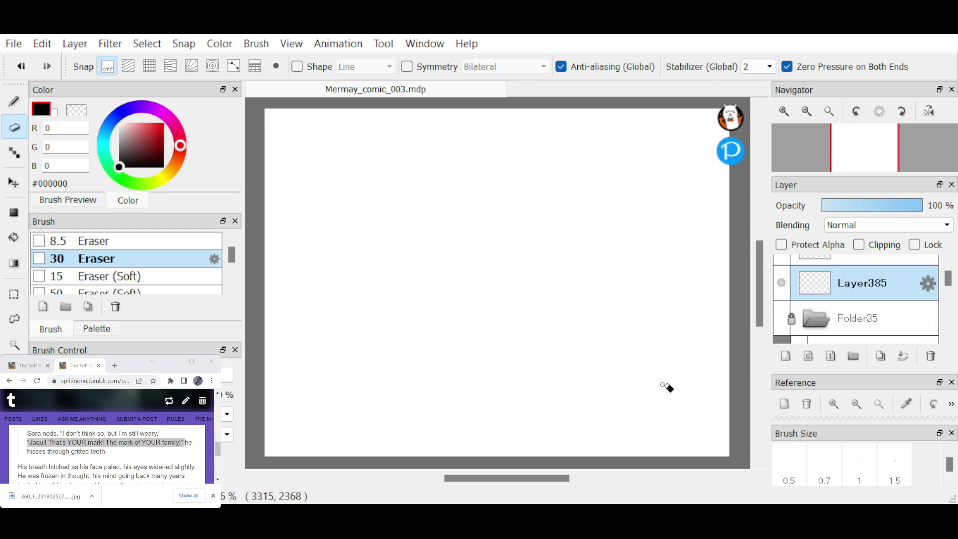
pyautogui.click(948, 336)
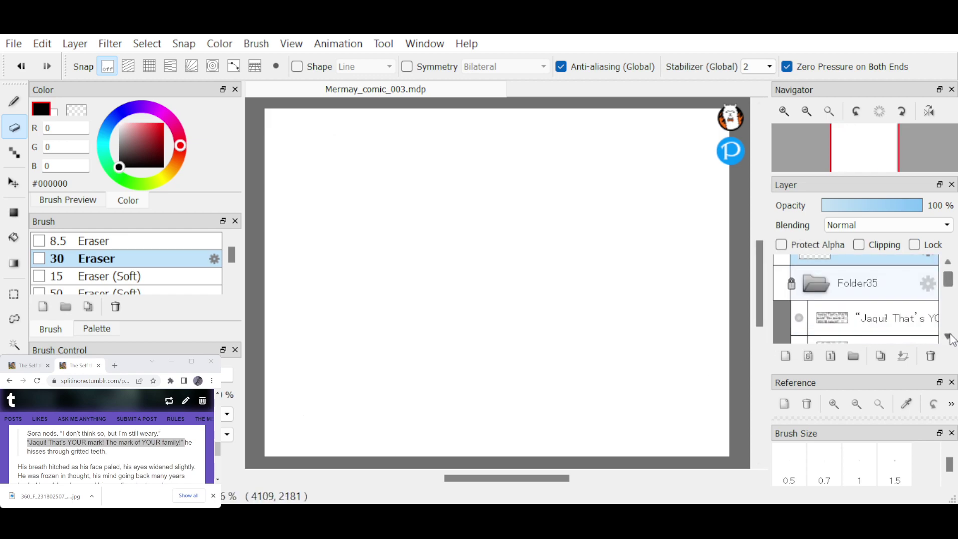
pyautogui.scroll(1, 913, 294)
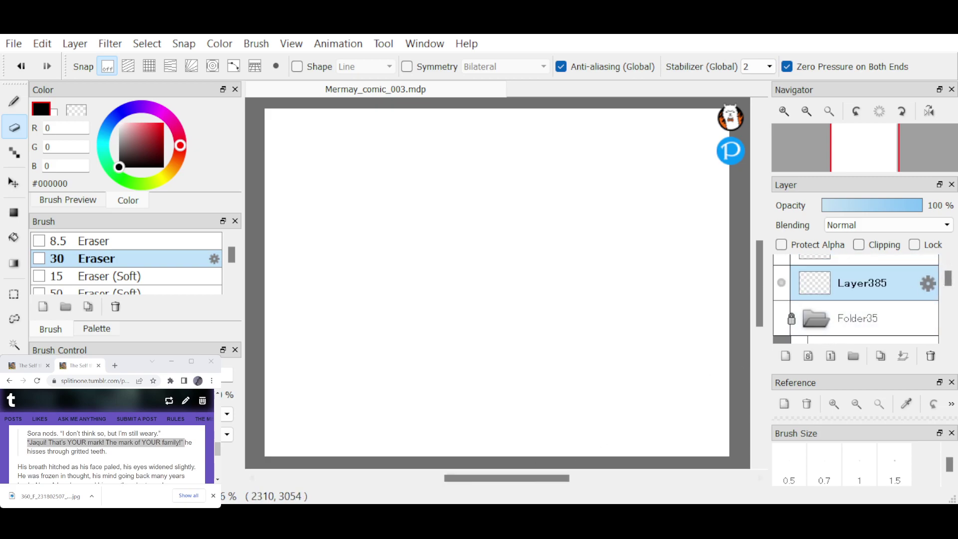
# Read the Tumblr post's paragraph following the family mark line, from "His breath hitched" to "he breathed at last".
pyautogui.click(146, 457)
pyautogui.scroll(-1, 146, 457)
pyautogui.scroll(-1, 109, 454)
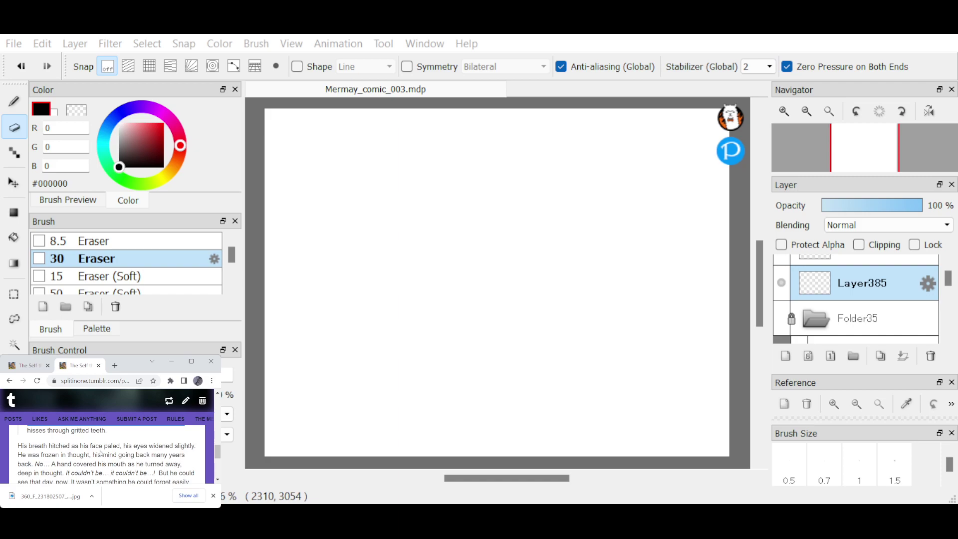
pyautogui.scroll(-1, 105, 453)
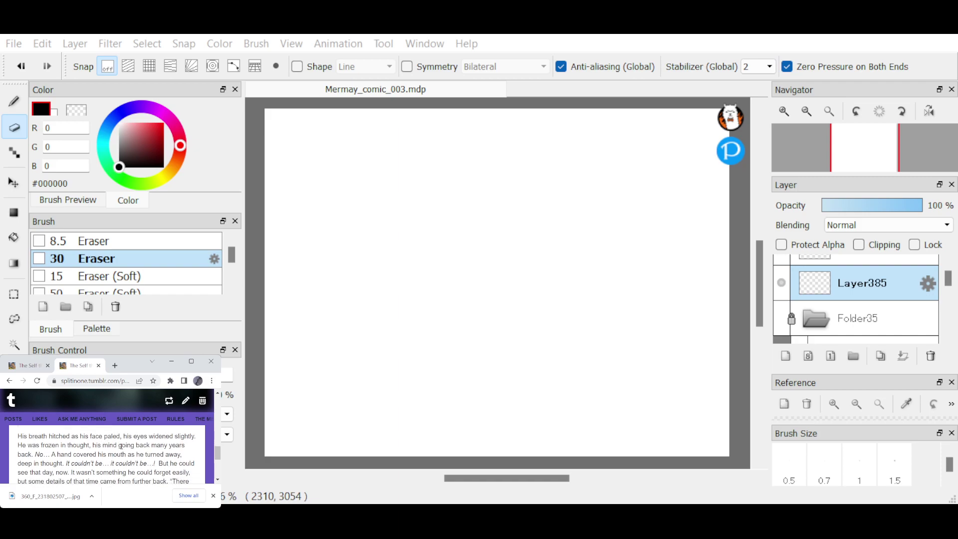
pyautogui.scroll(-1, 135, 456)
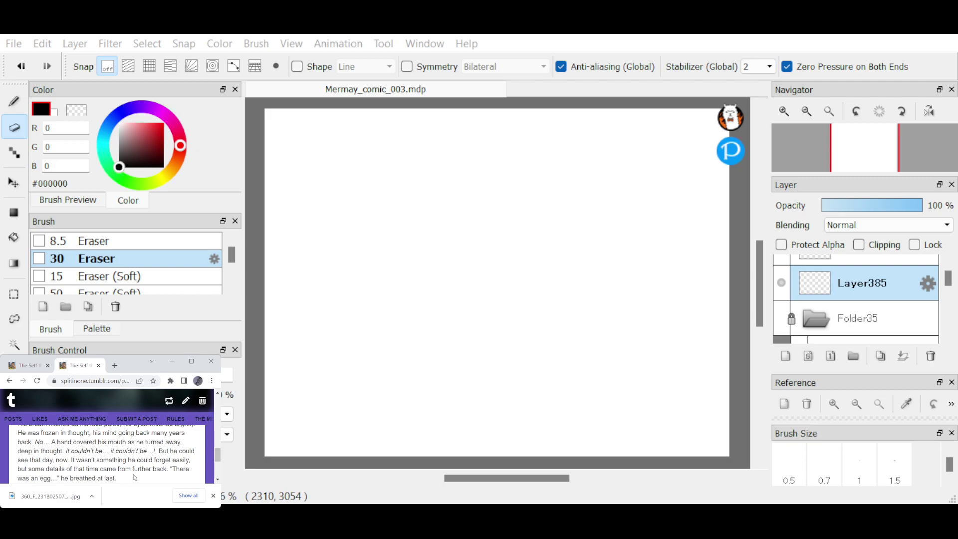
pyautogui.scroll(-1, 149, 452)
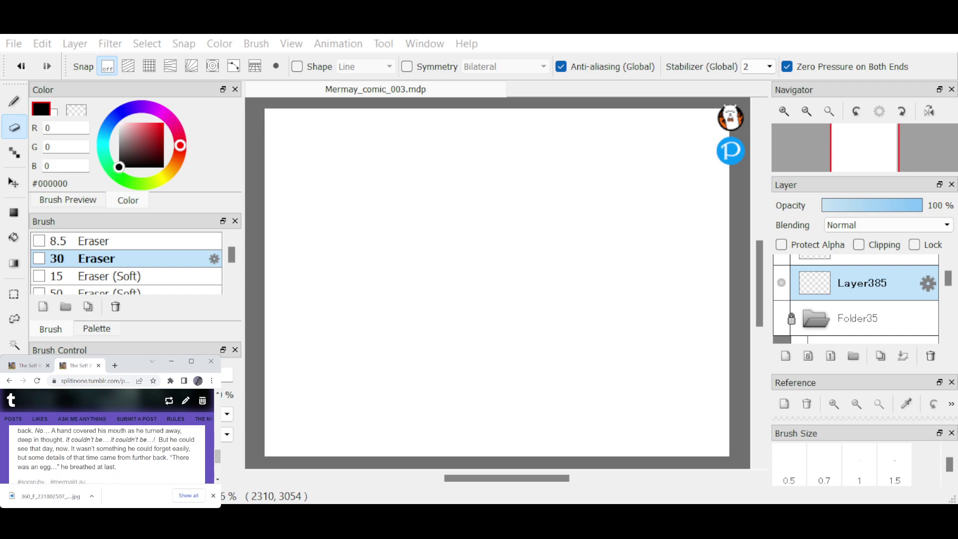
pyautogui.scroll(-1, 146, 437)
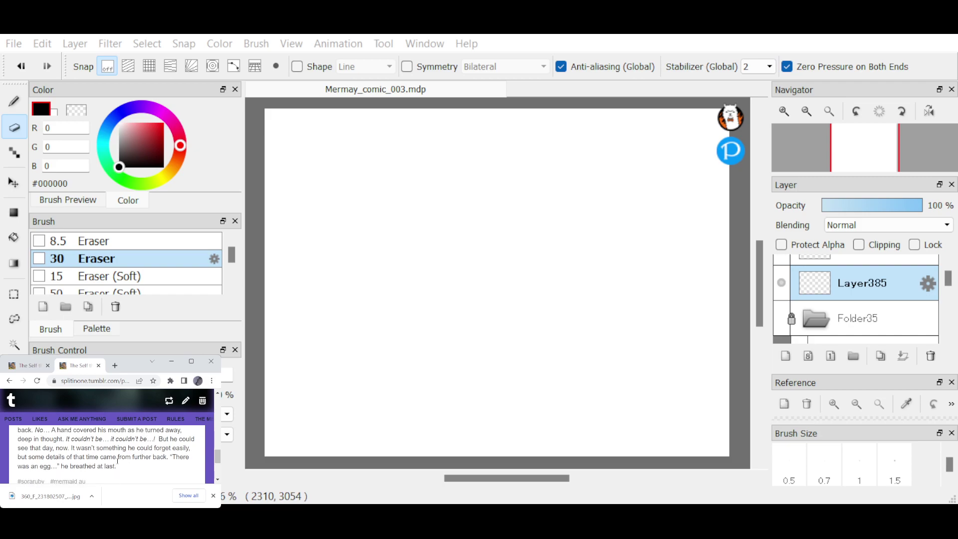
pyautogui.click(434, 294)
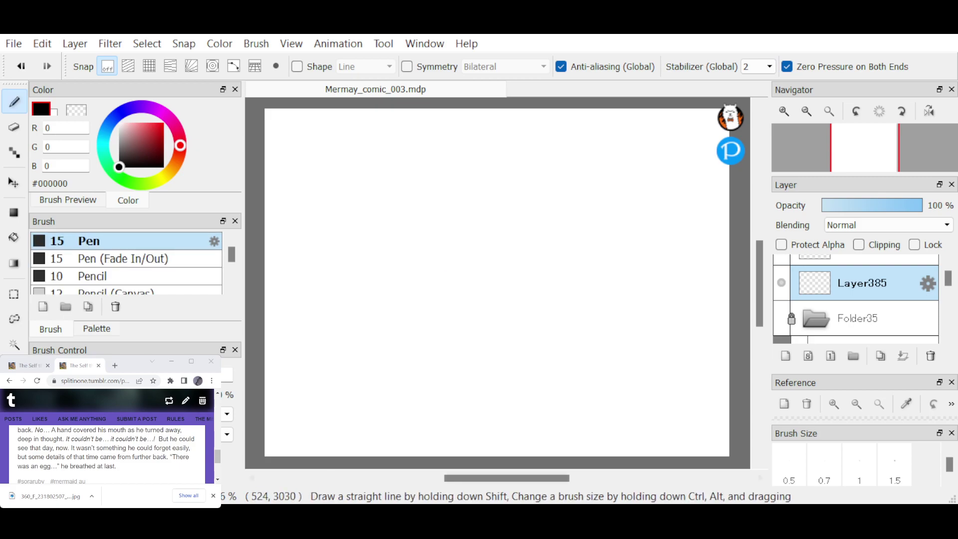
pyautogui.scroll(1, 160, 457)
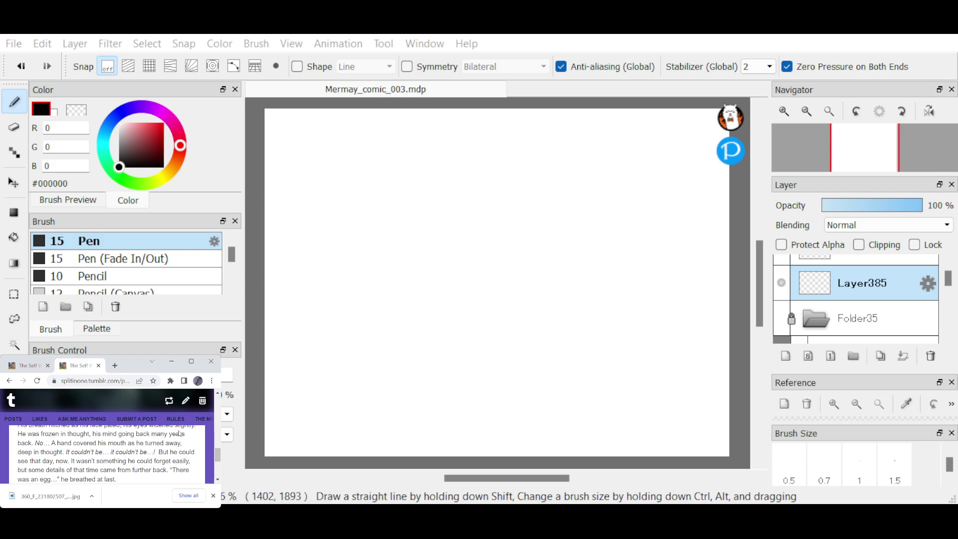
pyautogui.scroll(1, 178, 434)
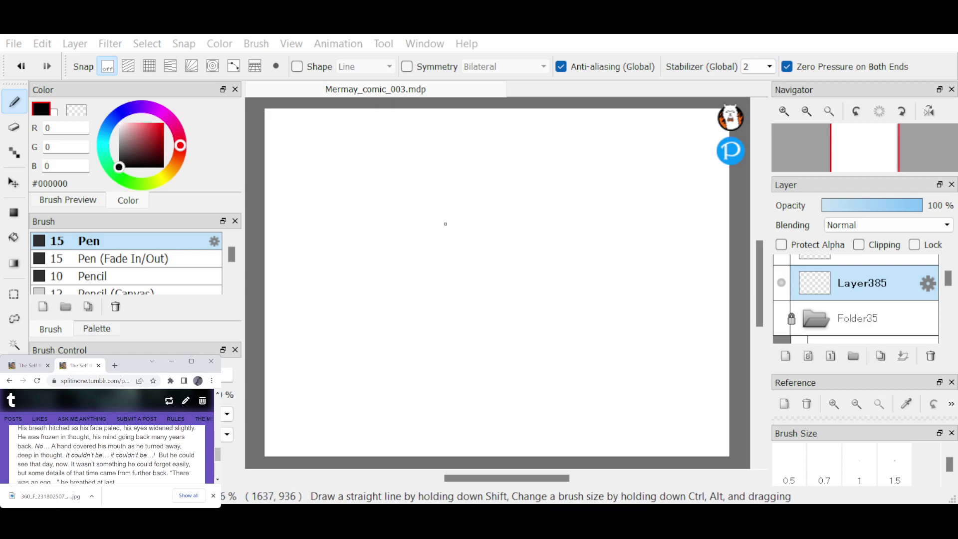
# Draw a large round head in the upper middle of the canvas with two flat eyebrows and small oval eyes.
pyautogui.moveTo(441, 218); pyautogui.dragTo(457, 279)
pyautogui.hotkey('ctrl', 'z')
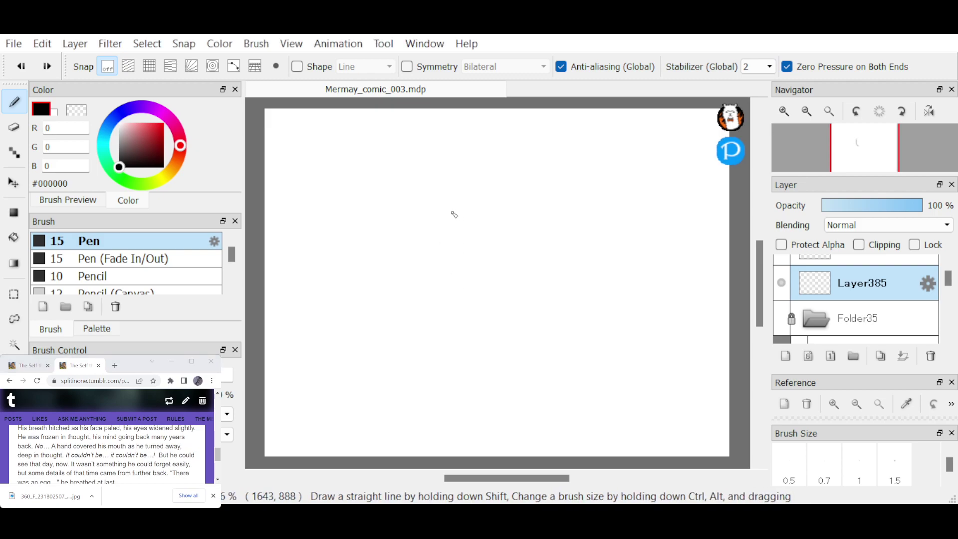
pyautogui.moveTo(463, 189)
pyautogui.mouseDown()
pyautogui.moveTo(415, 215)
pyautogui.moveTo(416, 285)
pyautogui.moveTo(453, 317)
pyautogui.mouseUp()
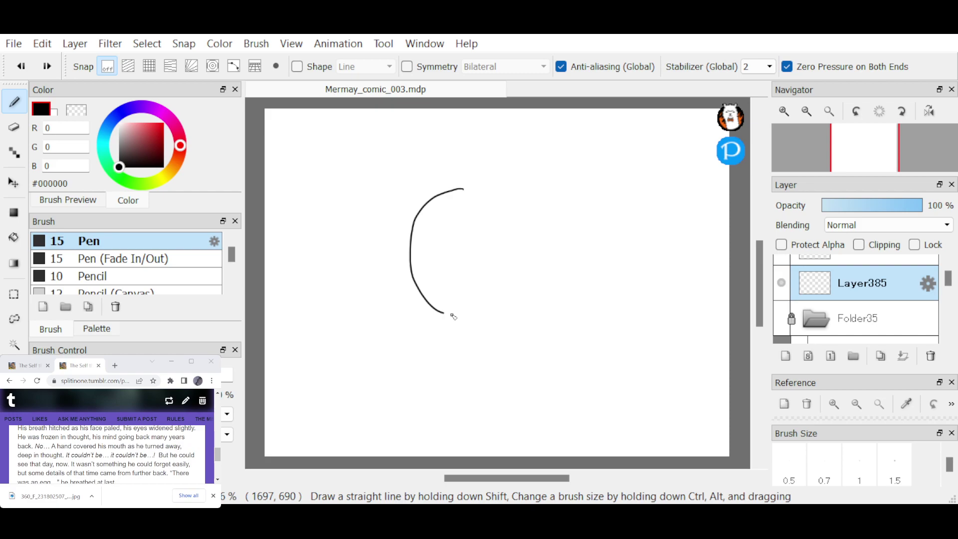
pyautogui.moveTo(454, 201); pyautogui.dragTo(435, 312)
pyautogui.moveTo(426, 238); pyautogui.dragTo(522, 229)
pyautogui.moveTo(447, 255); pyautogui.dragTo(448, 248)
pyautogui.moveTo(507, 238); pyautogui.dragTo(505, 240)
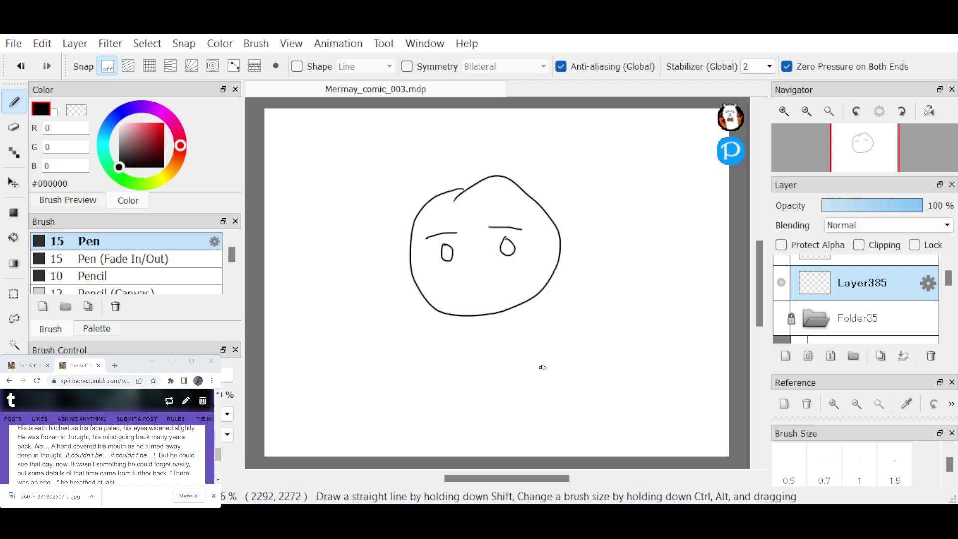
# Draw the torso below the head, one arm bent up with its hand covering the mouth and the other hanging down.
pyautogui.moveTo(460, 316); pyautogui.dragTo(463, 451)
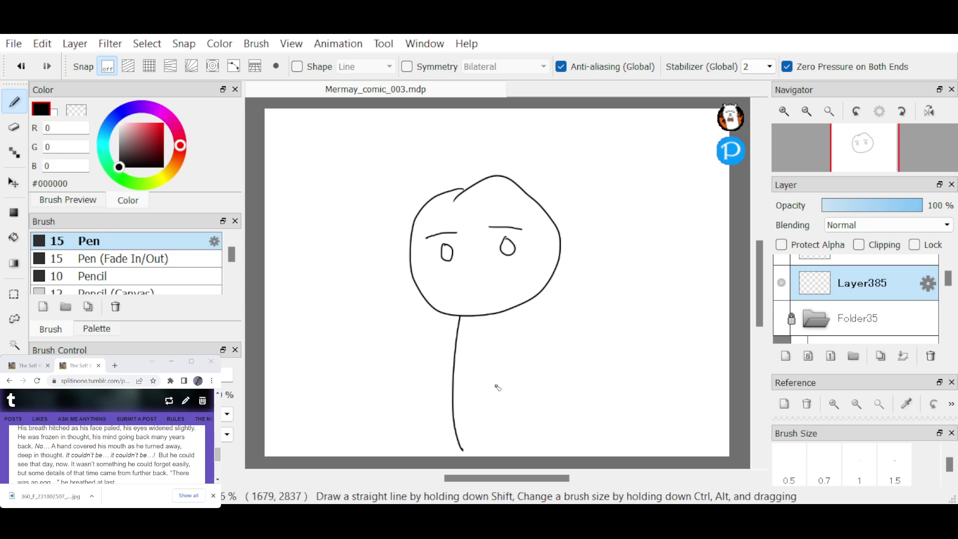
pyautogui.moveTo(521, 311); pyautogui.dragTo(541, 437)
pyautogui.moveTo(549, 364)
pyautogui.mouseDown()
pyautogui.moveTo(476, 282)
pyautogui.moveTo(467, 287)
pyautogui.moveTo(462, 300)
pyautogui.moveTo(515, 370)
pyautogui.moveTo(544, 385)
pyautogui.moveTo(531, 391)
pyautogui.mouseUp()
pyautogui.moveTo(454, 344); pyautogui.dragTo(412, 441)
pyautogui.moveTo(453, 395); pyautogui.dragTo(436, 450)
# Add long, jagged hair on both sides and spiky tufts on top, and erase the torso line crossing the raised arm.
pyautogui.moveTo(483, 177)
pyautogui.mouseDown()
pyautogui.moveTo(416, 162)
pyautogui.moveTo(437, 192)
pyautogui.moveTo(374, 307)
pyautogui.moveTo(369, 347)
pyautogui.moveTo(439, 352)
pyautogui.mouseUp()
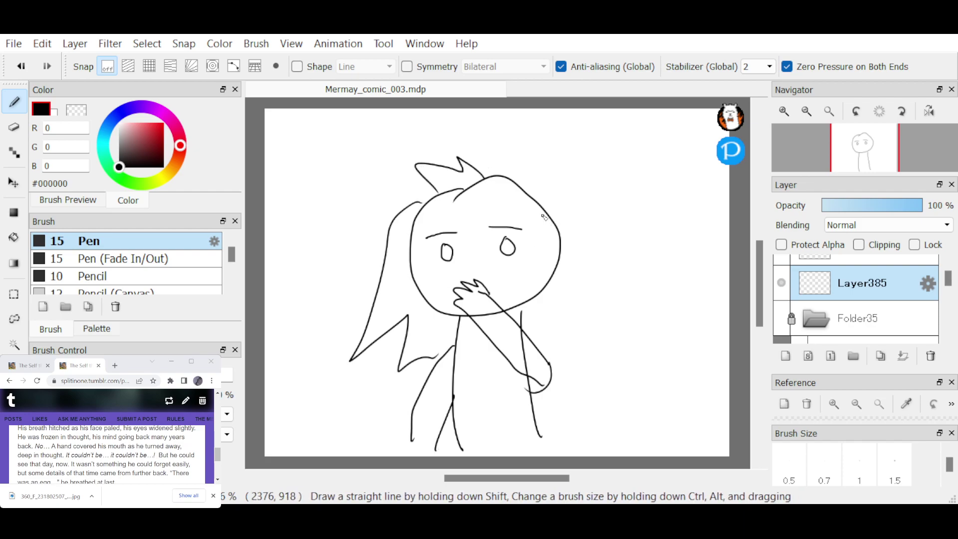
pyautogui.moveTo(544, 217); pyautogui.dragTo(536, 423)
pyautogui.press('e')
pyautogui.moveTo(522, 337); pyautogui.dragTo(537, 385)
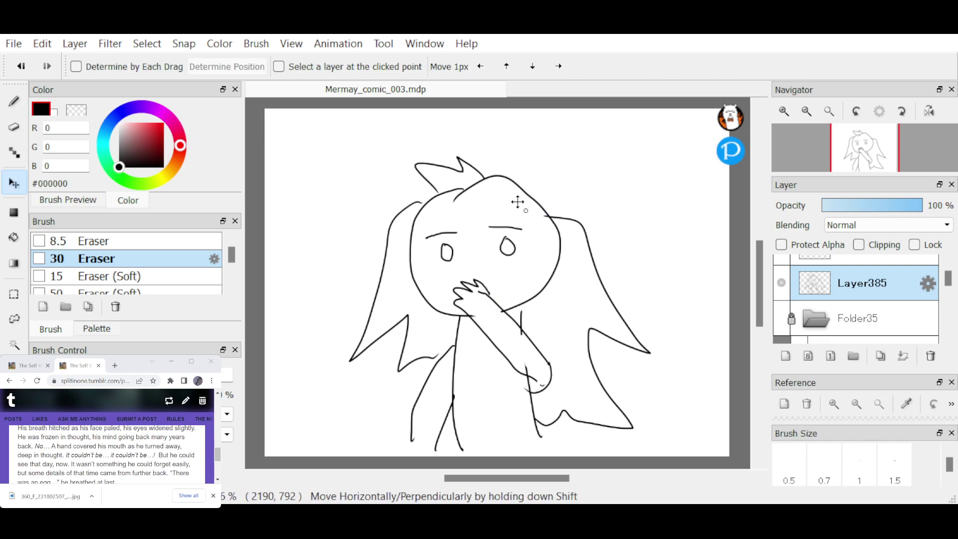
pyautogui.press('b')
pyautogui.moveTo(495, 172)
pyautogui.mouseDown()
pyautogui.moveTo(543, 166)
pyautogui.moveTo(567, 205)
pyautogui.mouseUp()
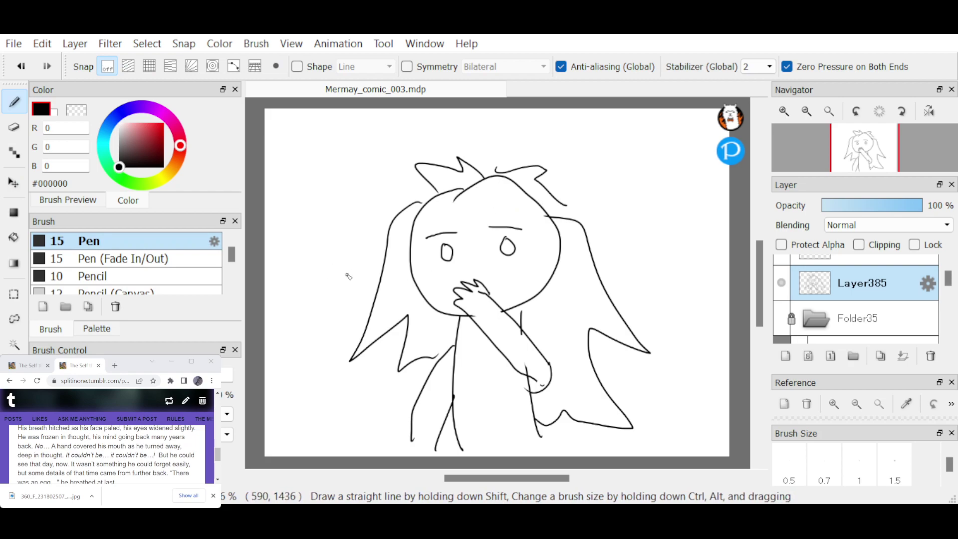
# Add a text layer with the post's line "No…" beside the figure's hair, in the canvas's upper-left area.
pyautogui.hotkey('ctrl', 'shift', 'n')
pyautogui.click(107, 446)
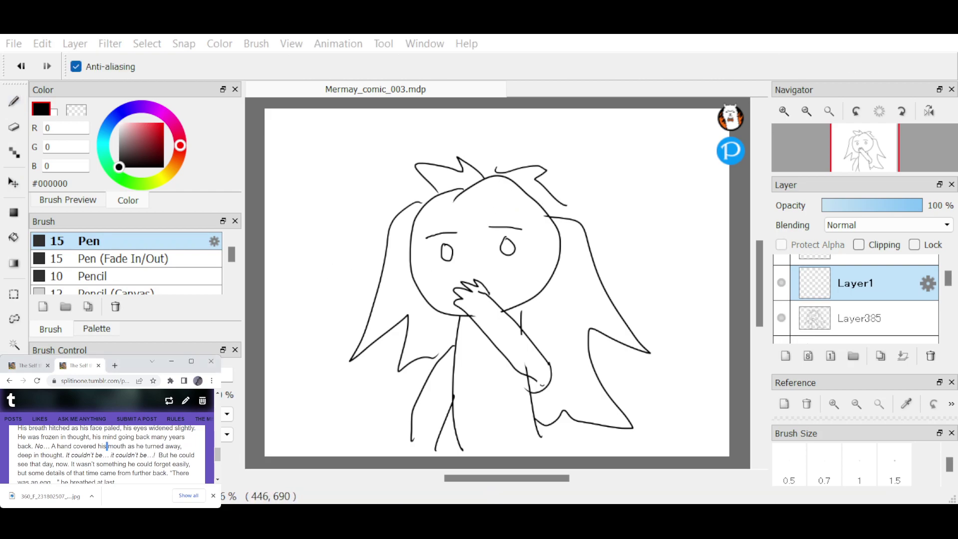
pyautogui.moveTo(34, 445); pyautogui.dragTo(49, 446)
pyautogui.write('No…')
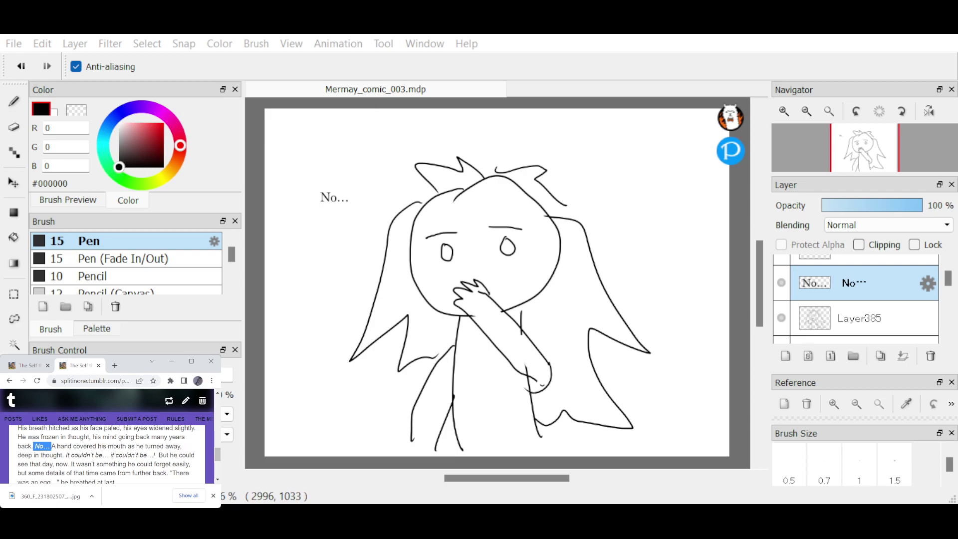
# Draw a thought cloud around "No…" on the sketch layer, with three small bubbles leading to the figure's head.
pyautogui.click(833, 321)
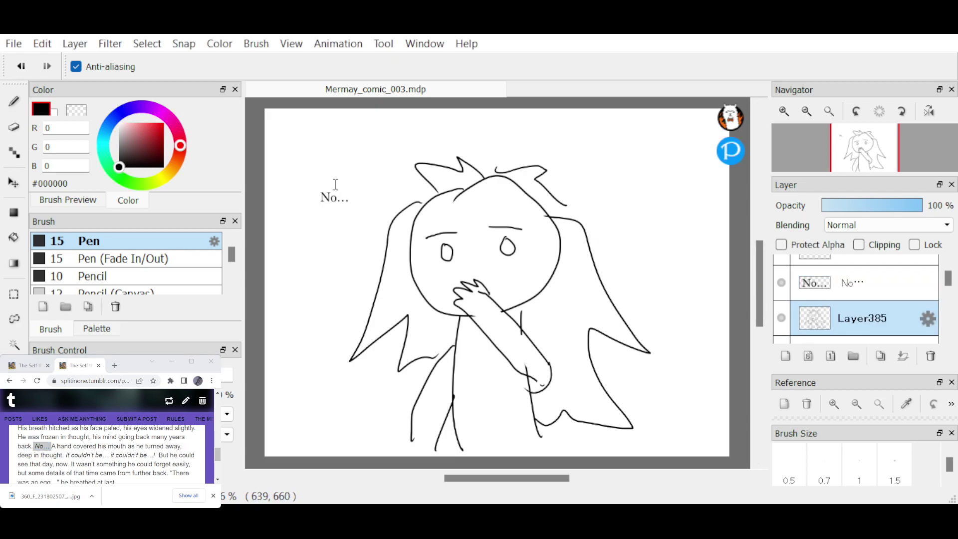
pyautogui.press('b')
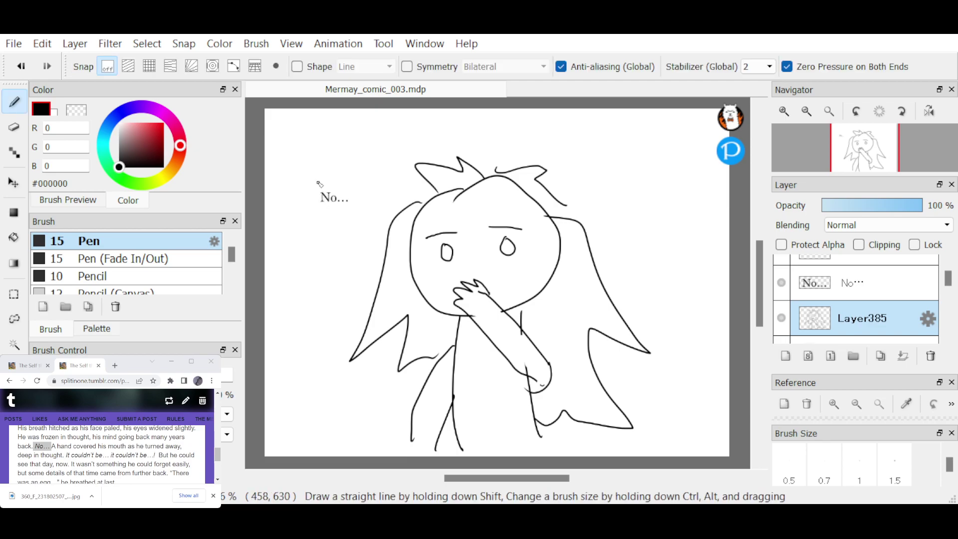
pyautogui.moveTo(319, 184)
pyautogui.mouseDown()
pyautogui.moveTo(303, 165)
pyautogui.moveTo(293, 208)
pyautogui.moveTo(321, 222)
pyautogui.moveTo(388, 191)
pyautogui.moveTo(355, 153)
pyautogui.moveTo(320, 143)
pyautogui.moveTo(383, 146)
pyautogui.mouseUp()
pyautogui.hotkey('ctrl', 'z')
pyautogui.moveTo(392, 147); pyautogui.dragTo(416, 145)
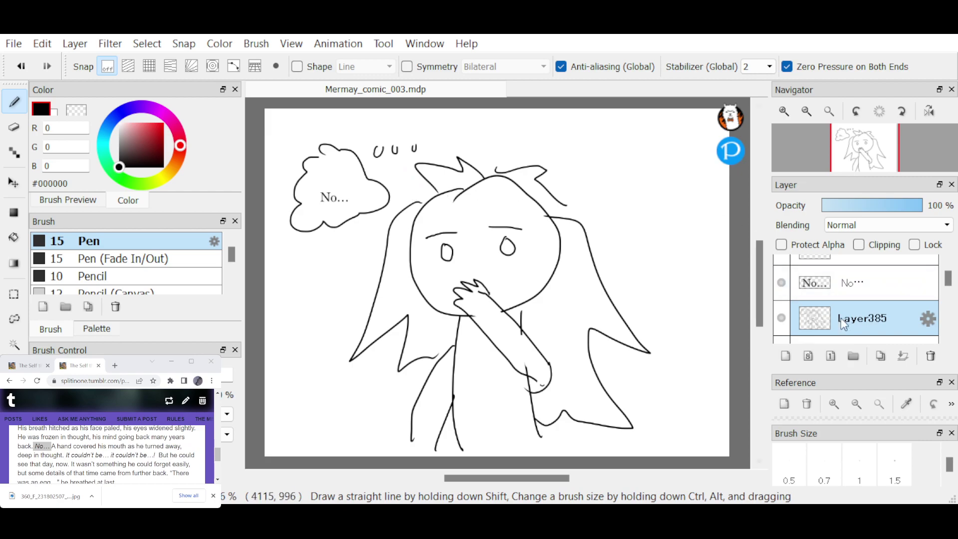
# Group the "No…" text and its sketch layer in a locked, hidden folder and add a blank layer above it.
pyautogui.keyDown('ctrl'); pyautogui.click(895, 283); pyautogui.keyUp('ctrl')
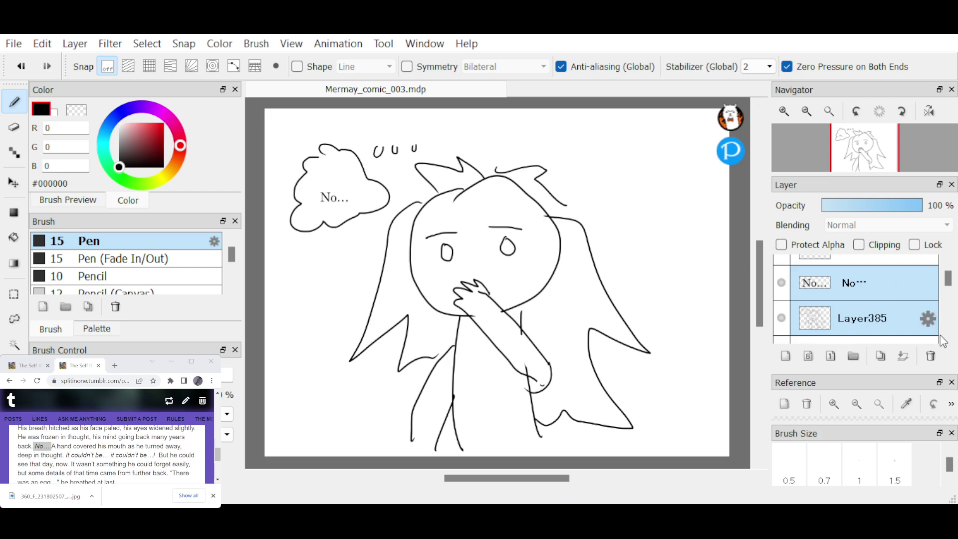
pyautogui.hotkey('ctrl', 'g')
pyautogui.click(914, 245)
pyautogui.click(782, 281)
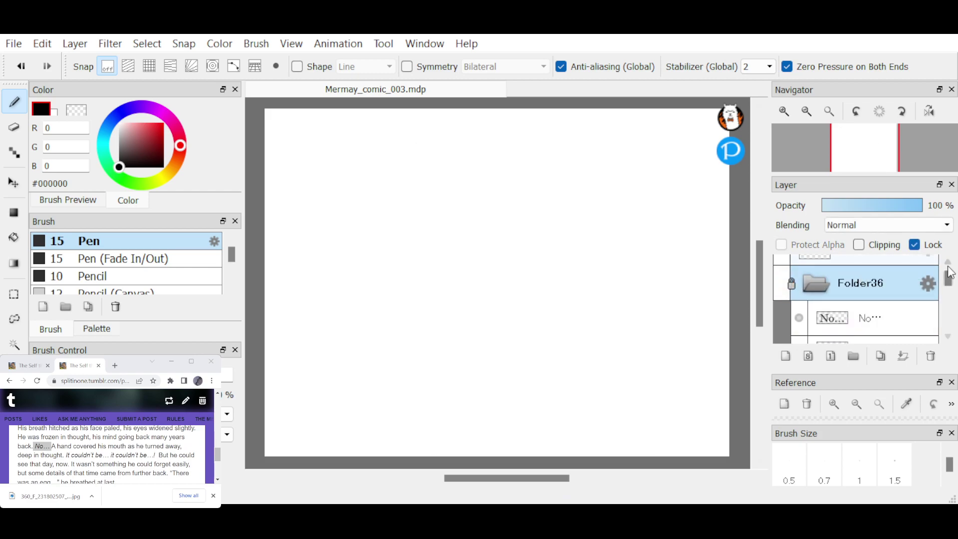
pyautogui.click(948, 263)
pyautogui.click(903, 281)
# Sketch a tilted oval head near the canvas's centre on the blank layer, with slanted eyes and brows.
pyautogui.click(111, 447)
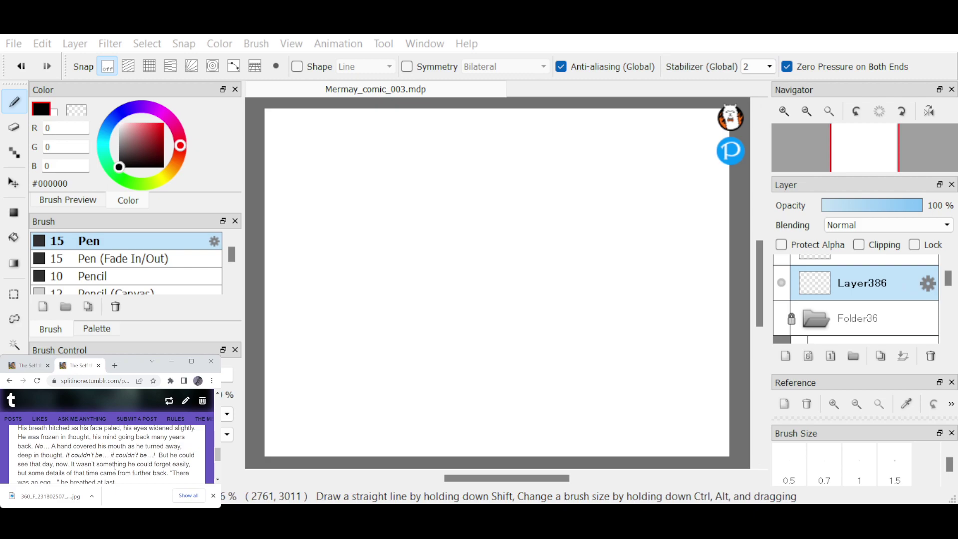
pyautogui.scroll(-1, 111, 462)
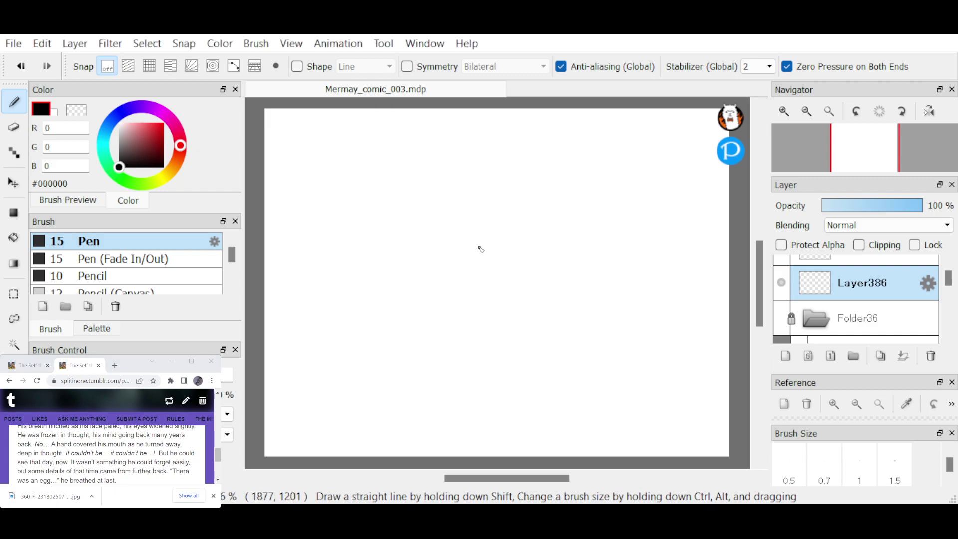
pyautogui.moveTo(484, 235)
pyautogui.mouseDown()
pyautogui.moveTo(459, 250)
pyautogui.moveTo(473, 299)
pyautogui.mouseUp()
pyautogui.moveTo(482, 233); pyautogui.dragTo(494, 312)
pyautogui.hotkey('ctrl', 'z')
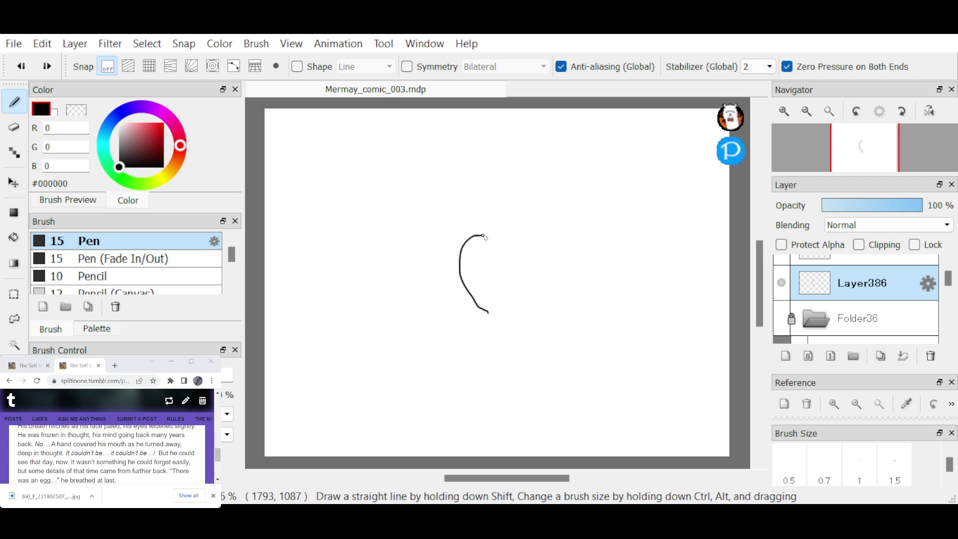
pyautogui.moveTo(483, 236); pyautogui.dragTo(485, 312)
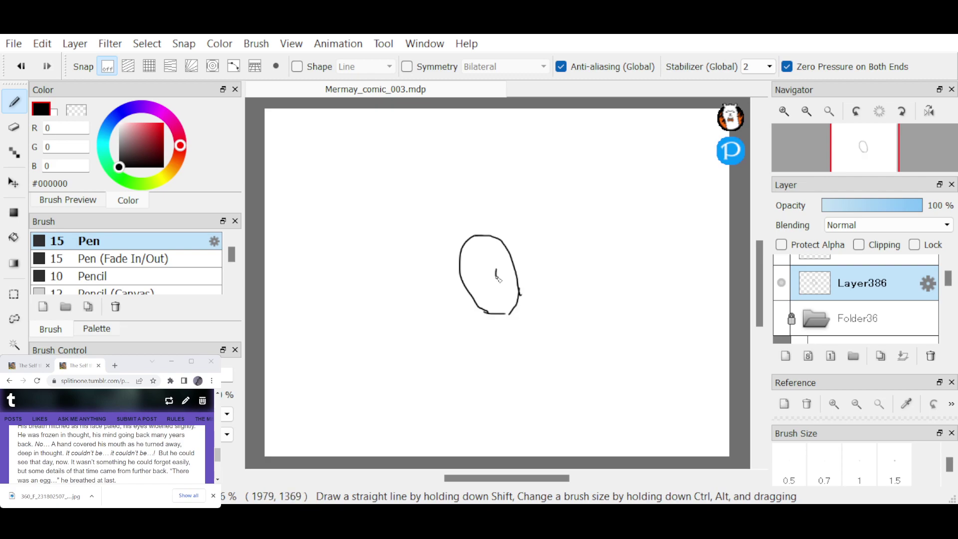
pyautogui.moveTo(499, 278); pyautogui.dragTo(497, 272)
pyautogui.hotkey('ctrl', 'z')
pyautogui.moveTo(508, 269); pyautogui.dragTo(476, 291)
pyautogui.moveTo(503, 257); pyautogui.dragTo(483, 277)
# Draw the figure's neck, shoulder and diagonal torso, with one bent arm covering the mouth and a second clawed hand below it.
pyautogui.moveTo(515, 295)
pyautogui.mouseDown()
pyautogui.moveTo(578, 338)
pyautogui.moveTo(602, 388)
pyautogui.mouseUp()
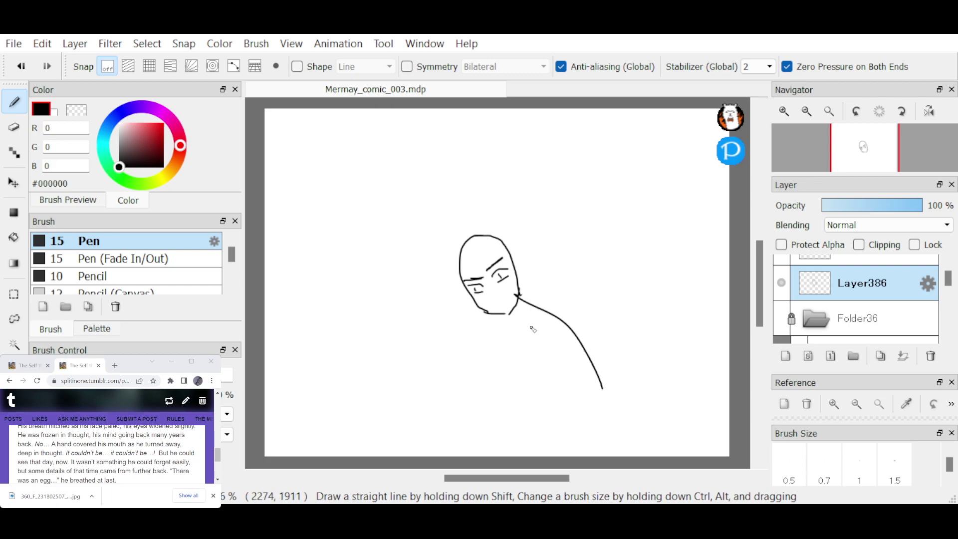
pyautogui.moveTo(513, 316)
pyautogui.mouseDown()
pyautogui.moveTo(571, 292)
pyautogui.moveTo(652, 394)
pyautogui.mouseUp()
pyautogui.moveTo(513, 313); pyautogui.dragTo(599, 419)
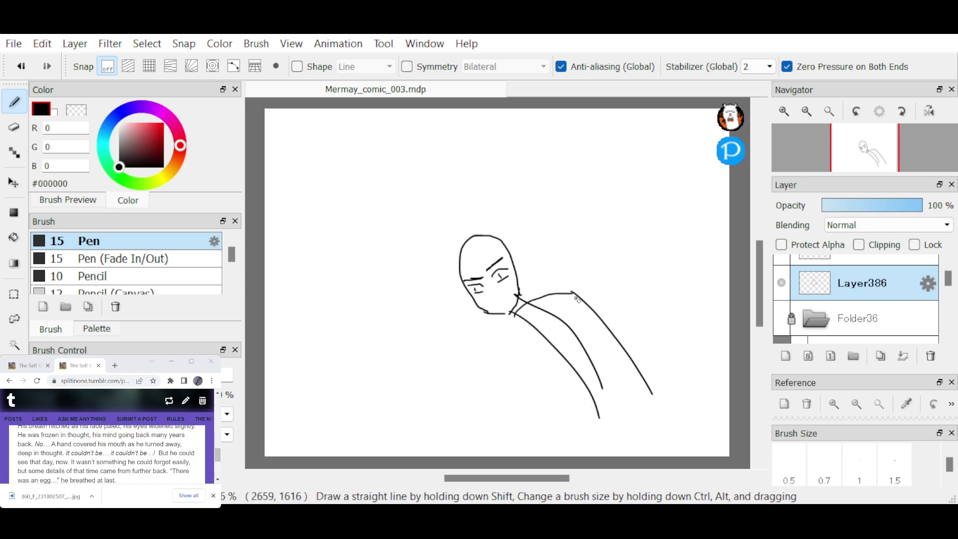
pyautogui.moveTo(565, 301); pyautogui.dragTo(564, 322)
pyautogui.moveTo(579, 281)
pyautogui.mouseDown()
pyautogui.moveTo(597, 369)
pyautogui.moveTo(519, 328)
pyautogui.moveTo(510, 301)
pyautogui.moveTo(579, 348)
pyautogui.mouseUp()
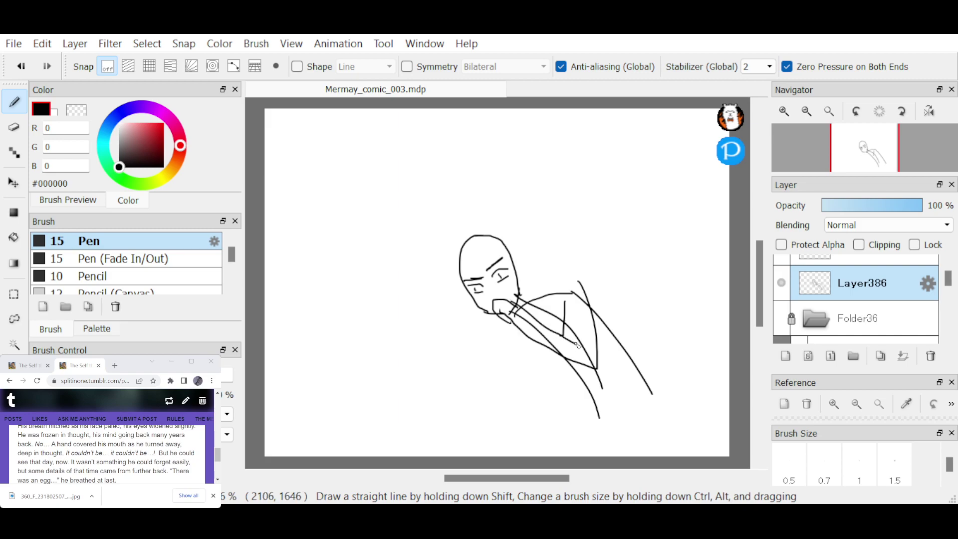
pyautogui.moveTo(559, 294); pyautogui.dragTo(575, 355)
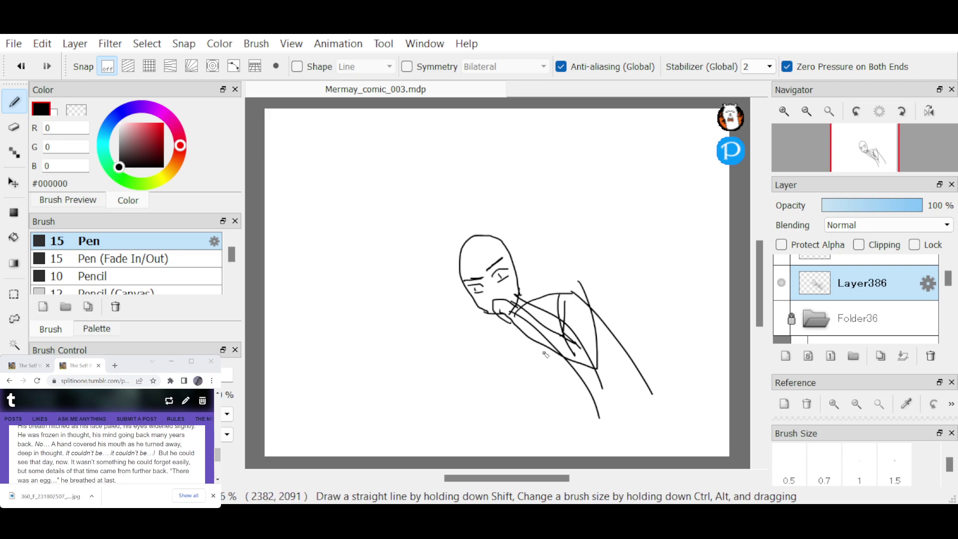
pyautogui.moveTo(582, 384)
pyautogui.mouseDown()
pyautogui.moveTo(506, 345)
pyautogui.moveTo(502, 328)
pyautogui.moveTo(561, 368)
pyautogui.mouseUp()
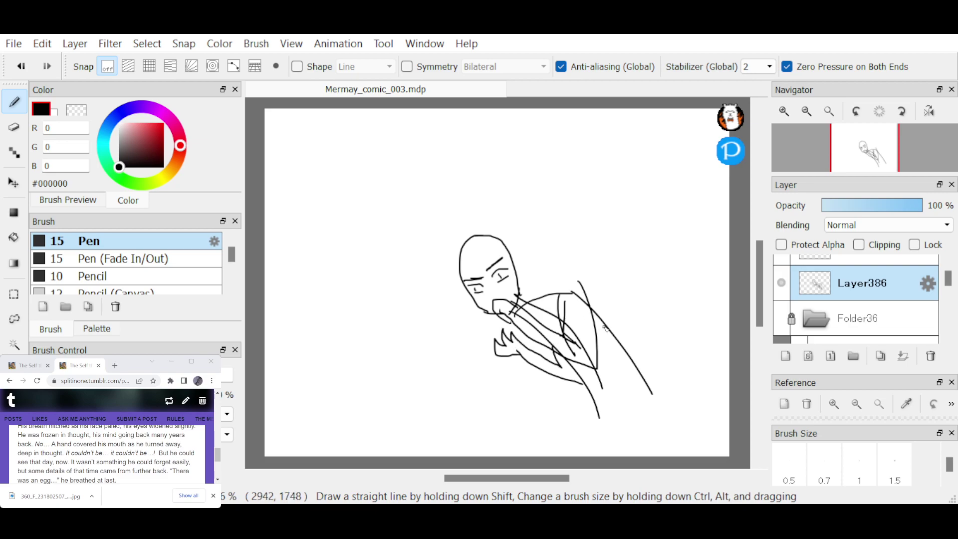
# Erase the torso and shoulder lines that cross the figure's raised arm.
pyautogui.press('e')
pyautogui.moveTo(511, 315)
pyautogui.mouseDown()
pyautogui.moveTo(586, 354)
pyautogui.moveTo(569, 347)
pyautogui.moveTo(577, 355)
pyautogui.moveTo(569, 307)
pyautogui.moveTo(567, 326)
pyautogui.moveTo(595, 366)
pyautogui.moveTo(566, 345)
pyautogui.mouseUp()
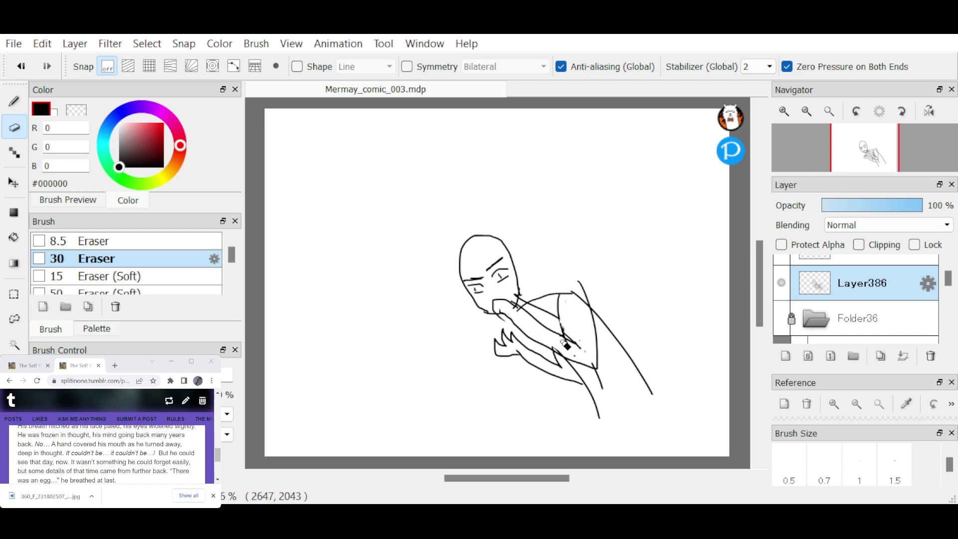
pyautogui.moveTo(546, 309); pyautogui.dragTo(536, 307)
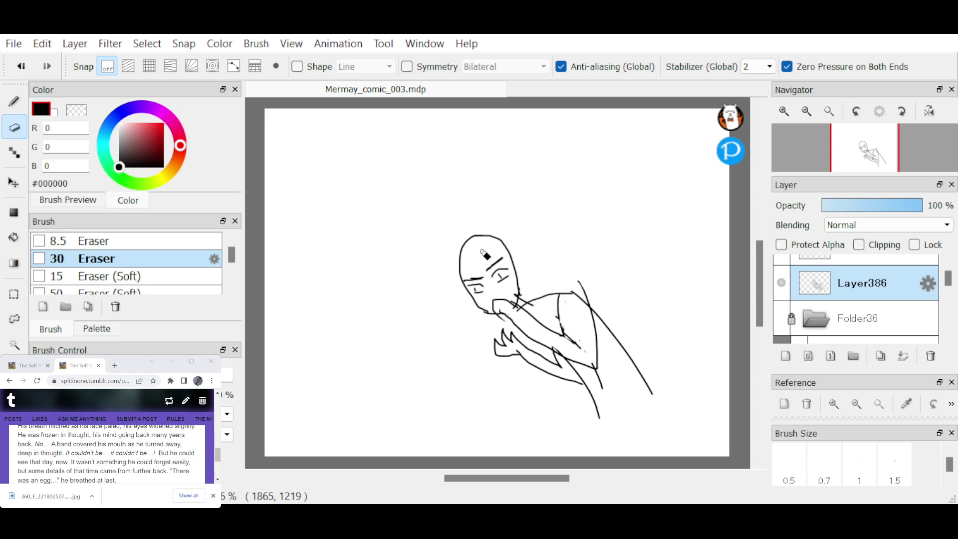
# Draw long, spiky hair flowing around the head and back, and erase the skull outline inside it.
pyautogui.press('b')
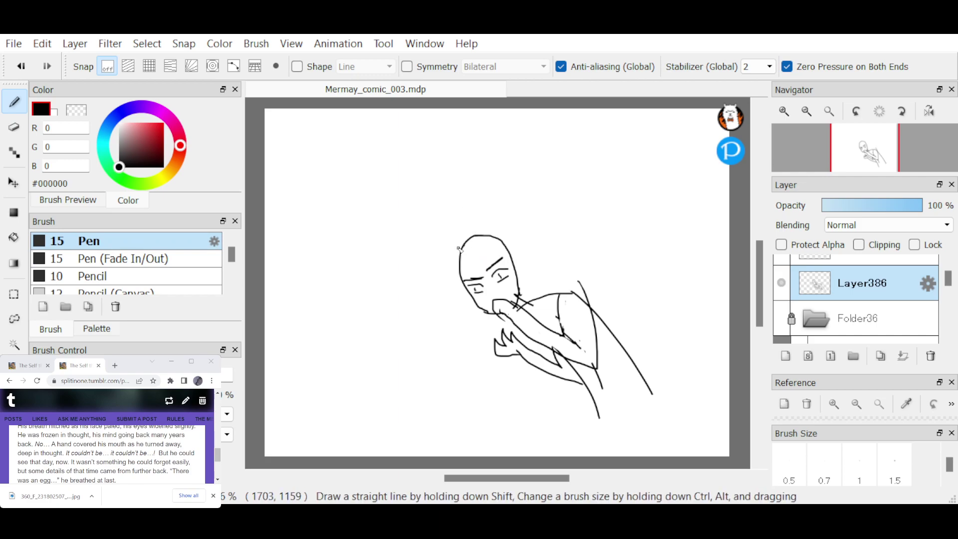
pyautogui.moveTo(459, 248)
pyautogui.mouseDown()
pyautogui.moveTo(463, 229)
pyautogui.moveTo(529, 227)
pyautogui.moveTo(524, 244)
pyautogui.moveTo(586, 272)
pyautogui.moveTo(601, 296)
pyautogui.moveTo(654, 327)
pyautogui.moveTo(628, 324)
pyautogui.mouseUp()
pyautogui.moveTo(452, 295)
pyautogui.mouseDown()
pyautogui.moveTo(446, 301)
pyautogui.moveTo(452, 288)
pyautogui.moveTo(476, 342)
pyautogui.mouseUp()
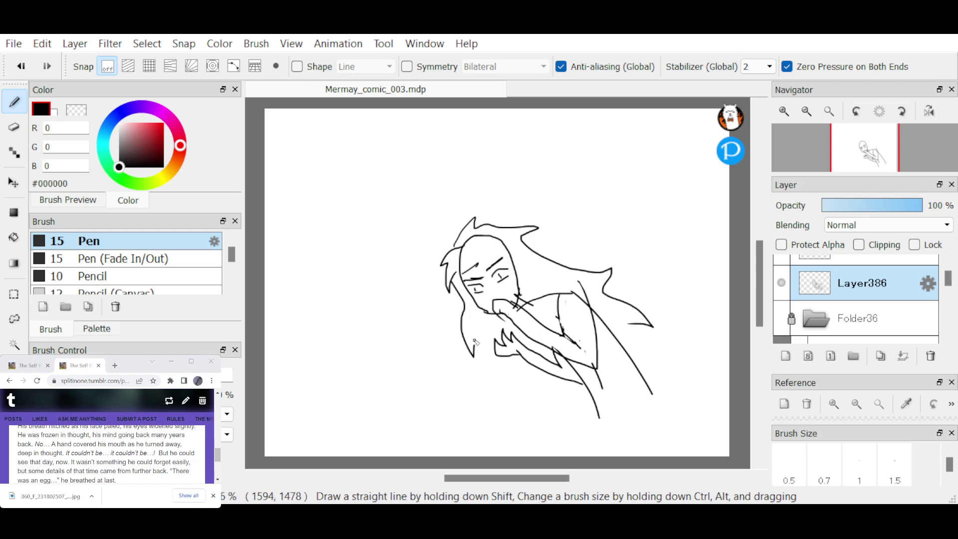
pyautogui.moveTo(499, 251)
pyautogui.mouseDown()
pyautogui.moveTo(525, 296)
pyautogui.moveTo(560, 317)
pyautogui.mouseUp()
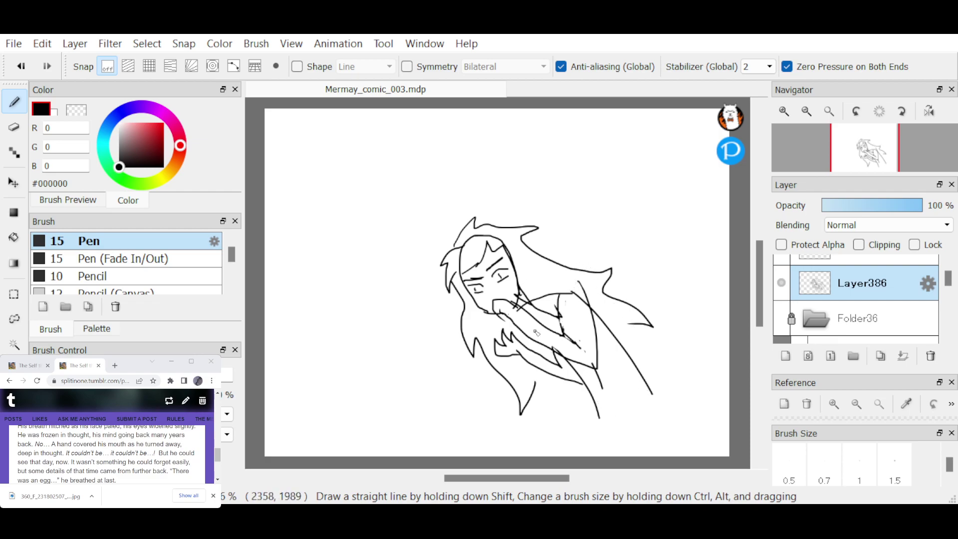
pyautogui.press('e')
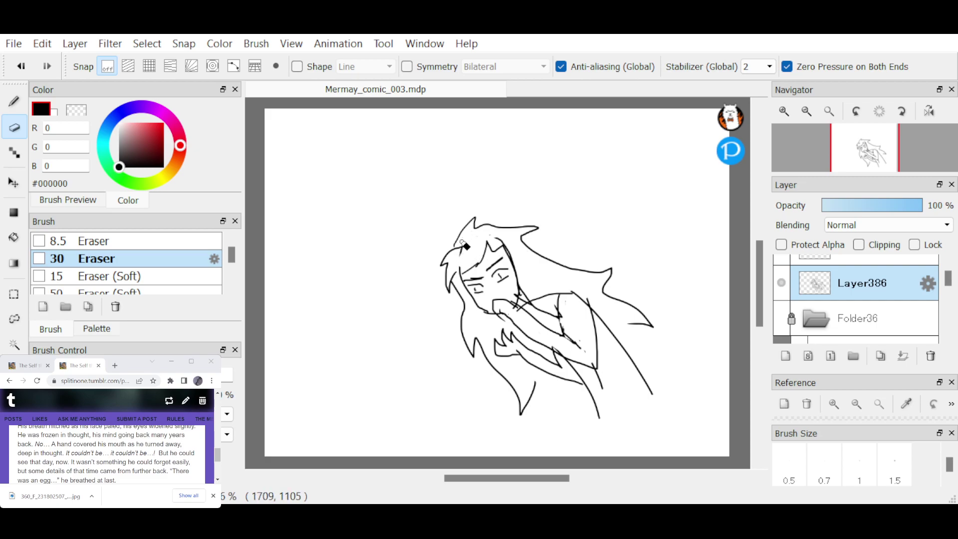
pyautogui.press('b')
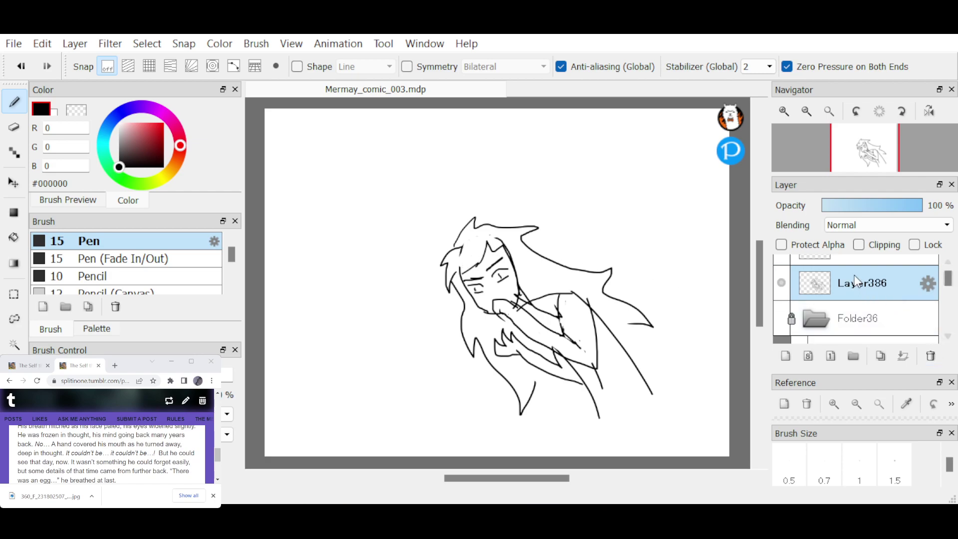
# Fill the background above and beside the figure with solid black using a size 500 pen.
pyautogui.scroll(-10, 950, 482)
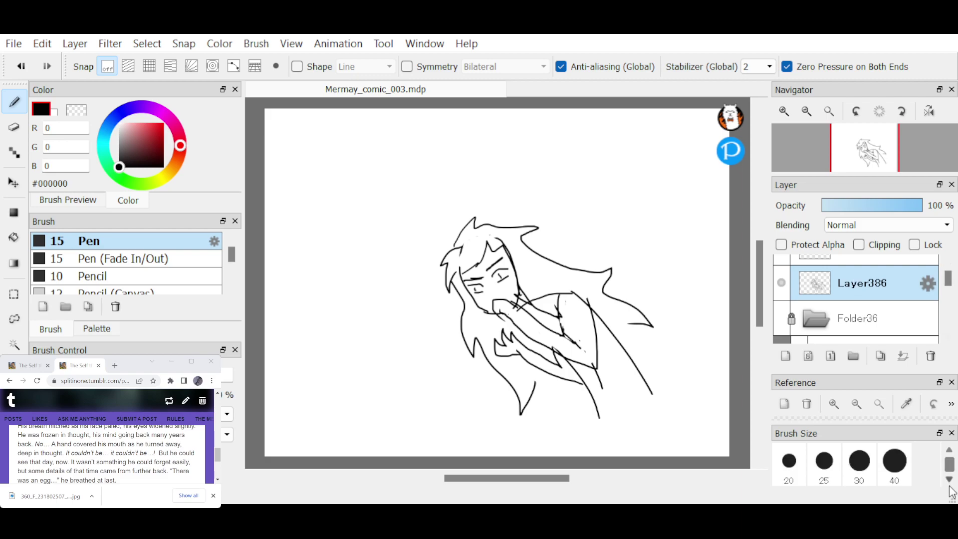
pyautogui.scroll(-1, 950, 486)
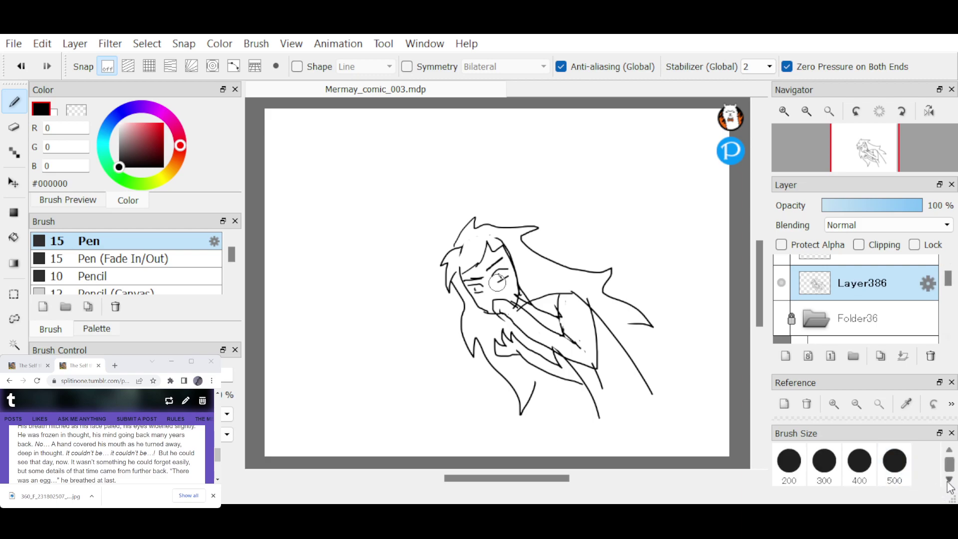
pyautogui.click(896, 469)
pyautogui.moveTo(380, 115)
pyautogui.mouseDown()
pyautogui.moveTo(304, 160)
pyautogui.moveTo(274, 214)
pyautogui.moveTo(328, 248)
pyautogui.moveTo(605, 160)
pyautogui.moveTo(680, 165)
pyautogui.moveTo(714, 130)
pyautogui.moveTo(568, 124)
pyautogui.moveTo(359, 250)
pyautogui.moveTo(286, 342)
pyautogui.moveTo(361, 306)
pyautogui.moveTo(421, 304)
pyautogui.moveTo(409, 244)
pyautogui.moveTo(460, 203)
pyautogui.moveTo(533, 195)
pyautogui.moveTo(616, 226)
pyautogui.moveTo(712, 235)
pyautogui.moveTo(516, 198)
pyautogui.mouseUp()
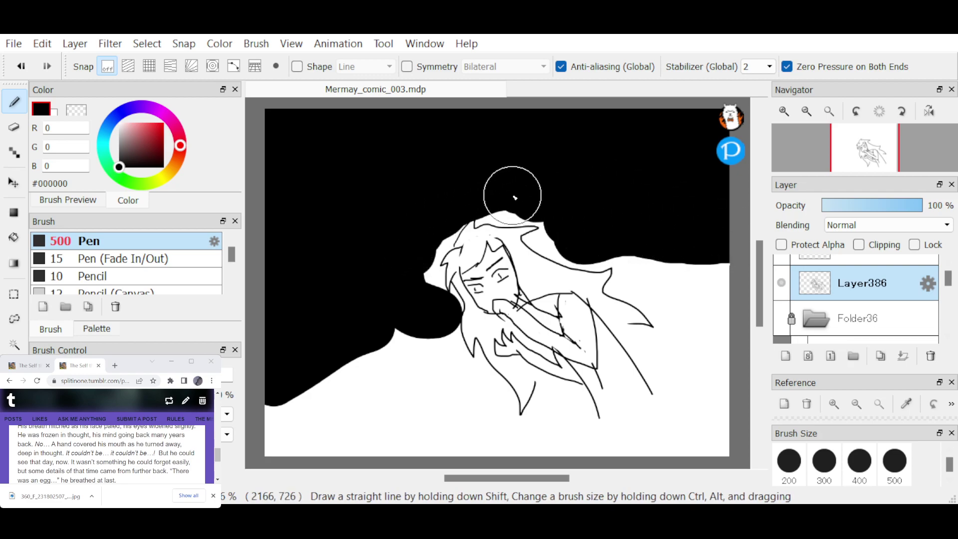
pyautogui.click(515, 198)
pyautogui.moveTo(385, 349); pyautogui.dragTo(303, 394)
pyautogui.moveTo(652, 251)
pyautogui.mouseDown()
pyautogui.moveTo(641, 274)
pyautogui.moveTo(726, 265)
pyautogui.mouseUp()
# Extend the black background's lower edge with thick diagonal streaks on both sides of the figure, using pen size 150.
pyautogui.scroll(2, 898, 461)
pyautogui.click(895, 460)
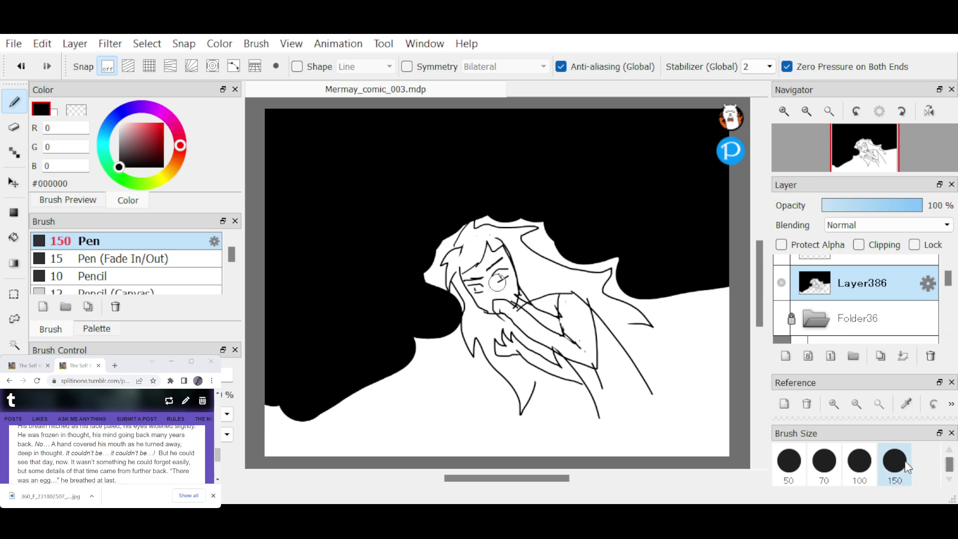
pyautogui.moveTo(270, 407); pyautogui.dragTo(361, 387)
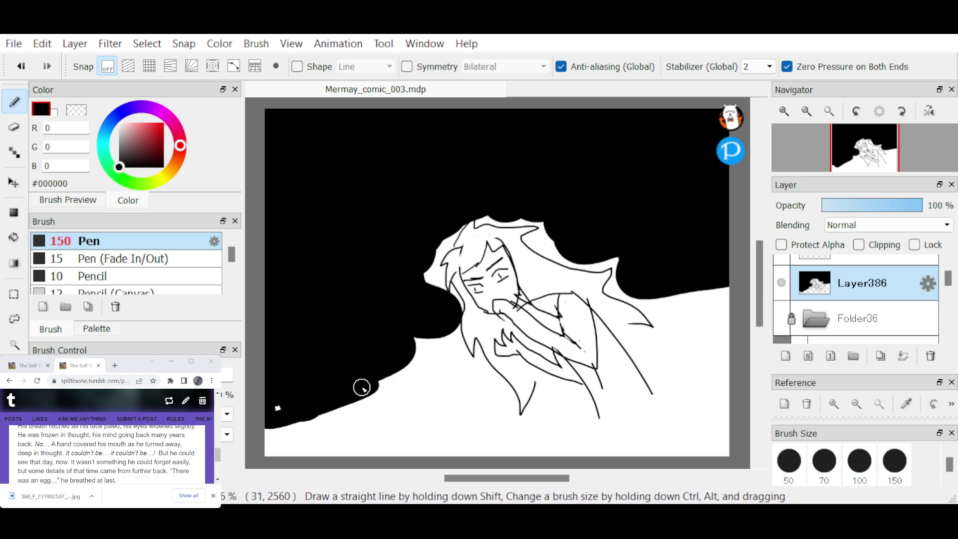
pyautogui.moveTo(315, 435); pyautogui.dragTo(422, 388)
pyautogui.moveTo(298, 457); pyautogui.dragTo(414, 412)
pyautogui.moveTo(388, 381); pyautogui.dragTo(438, 357)
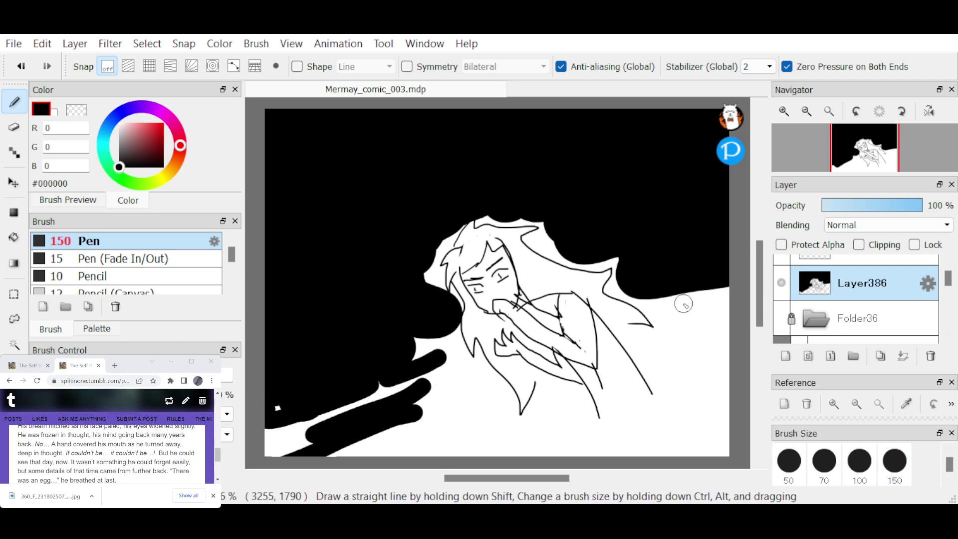
pyautogui.moveTo(674, 311); pyautogui.dragTo(728, 296)
pyautogui.moveTo(686, 340)
pyautogui.mouseDown()
pyautogui.moveTo(737, 325)
pyautogui.moveTo(708, 363)
pyautogui.mouseUp()
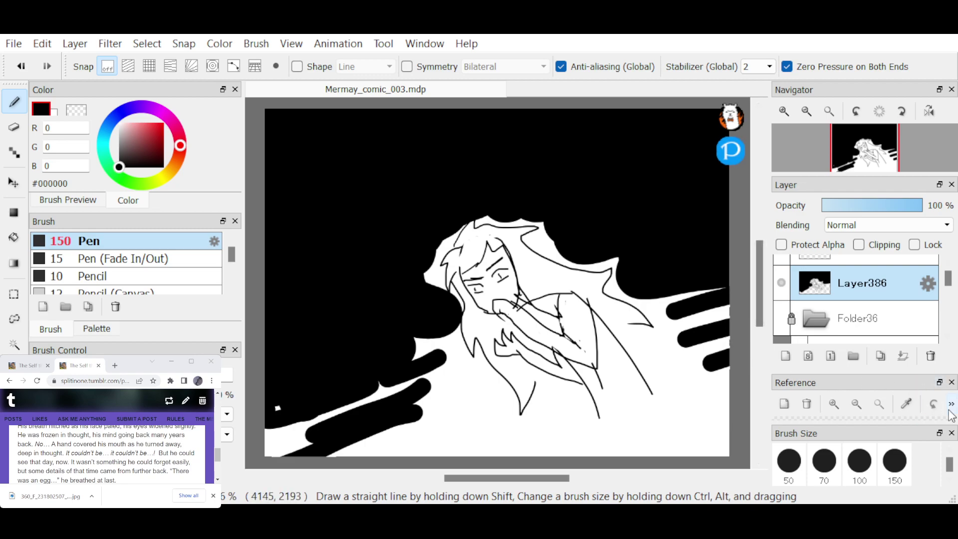
# Add thinner diagonal streaks below the black background on both sides of the figure, using pen size 40.
pyautogui.scroll(1, 894, 461)
pyautogui.click(894, 461)
pyautogui.moveTo(366, 456); pyautogui.dragTo(451, 423)
pyautogui.moveTo(415, 456)
pyautogui.mouseDown()
pyautogui.moveTo(488, 428)
pyautogui.moveTo(545, 435)
pyautogui.mouseUp()
pyautogui.moveTo(680, 398); pyautogui.dragTo(726, 385)
pyautogui.moveTo(697, 418); pyautogui.dragTo(730, 406)
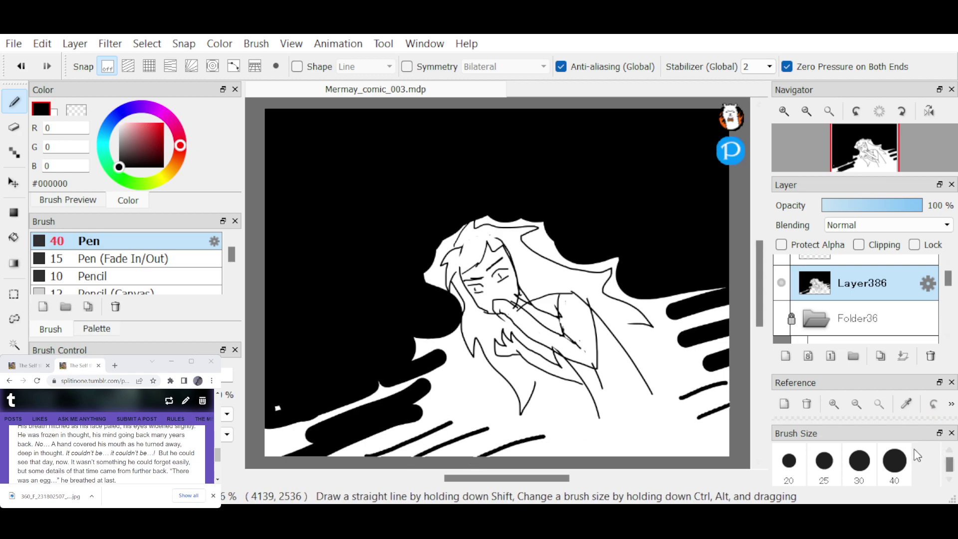
# Hatch fine diagonal lines along the ends of the black streaks and the canvas's lower edge with a size 15 pen.
pyautogui.scroll(2, 917, 455)
pyautogui.click(906, 469)
pyautogui.moveTo(524, 455); pyautogui.dragTo(611, 438)
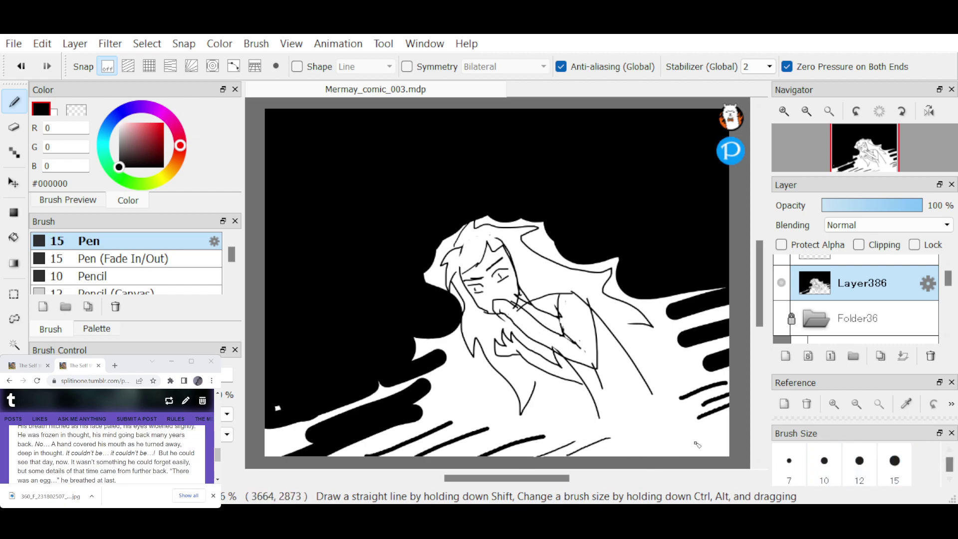
pyautogui.moveTo(416, 400); pyautogui.dragTo(459, 380)
pyautogui.moveTo(418, 403); pyautogui.dragTo(455, 383)
pyautogui.moveTo(416, 406)
pyautogui.mouseDown()
pyautogui.moveTo(457, 389)
pyautogui.moveTo(463, 398)
pyautogui.mouseUp()
pyautogui.moveTo(409, 426); pyautogui.dragTo(463, 406)
pyautogui.moveTo(277, 448); pyautogui.dragTo(306, 430)
pyautogui.moveTo(286, 440)
pyautogui.mouseDown()
pyautogui.moveTo(326, 419)
pyautogui.moveTo(278, 449)
pyautogui.moveTo(271, 441)
pyautogui.mouseUp()
pyautogui.moveTo(318, 420); pyautogui.dragTo(290, 452)
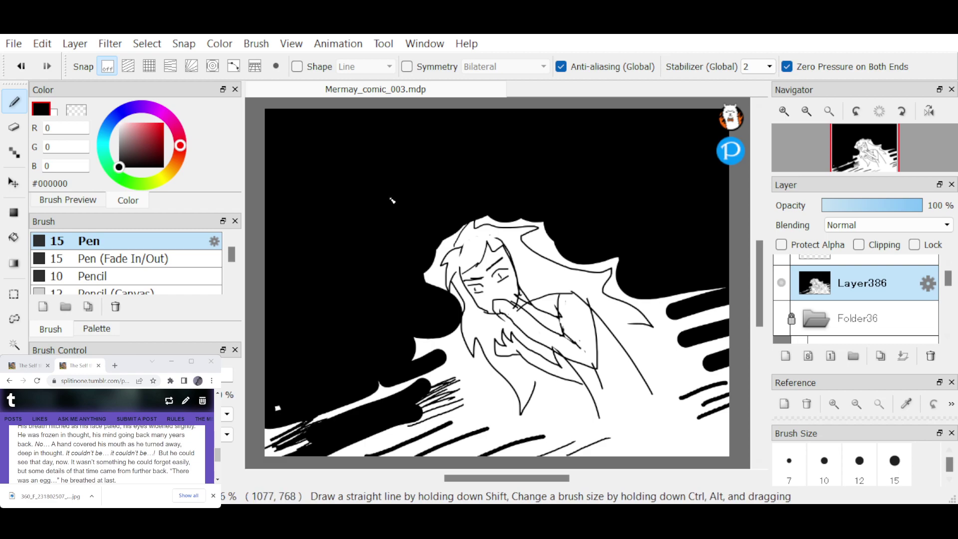
# Start a text layer on the black background beside the figure's head and copy "It couldn't be… it couldn't be…!" from the Tumblr story post.
pyautogui.press('t')
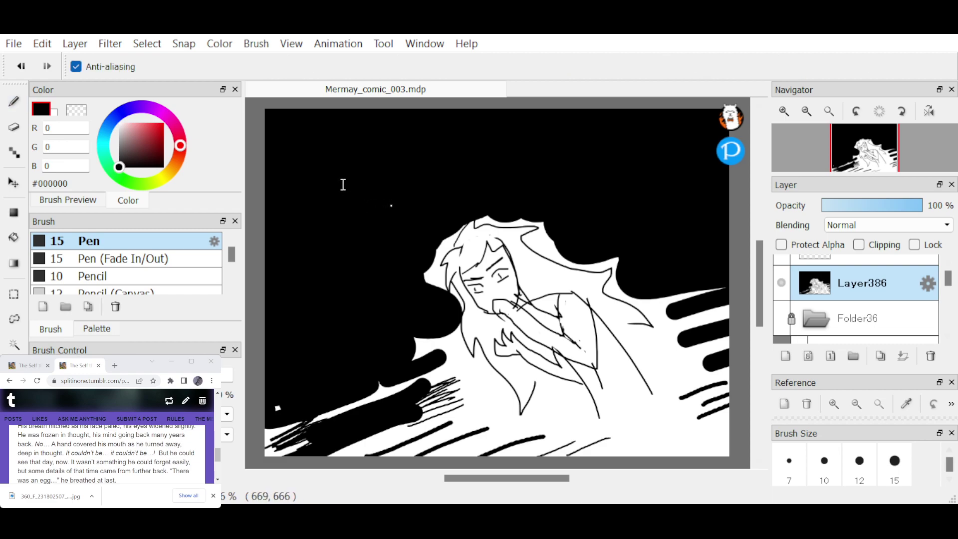
pyautogui.click(344, 190)
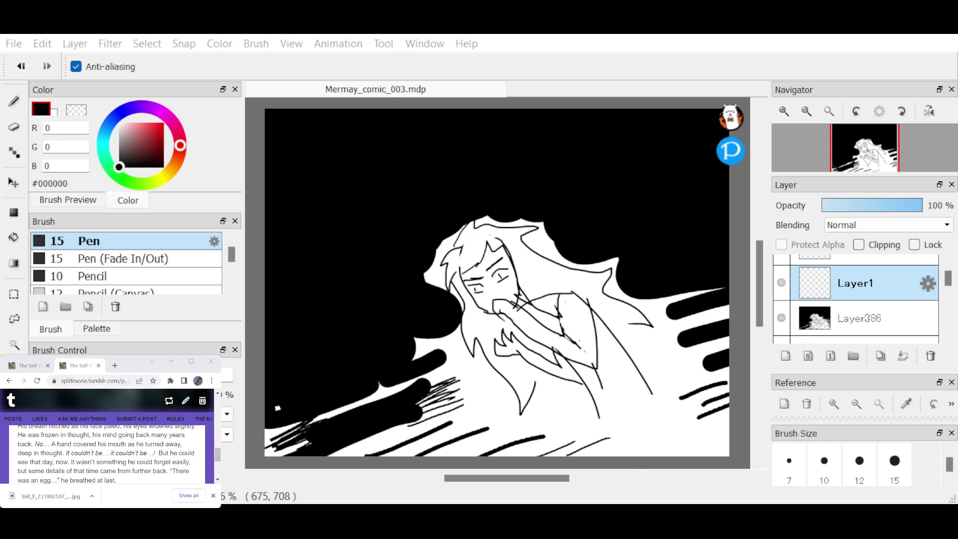
pyautogui.click(85, 460)
pyautogui.moveTo(66, 452); pyautogui.dragTo(157, 453)
pyautogui.hotkey('ctrl', 'c')
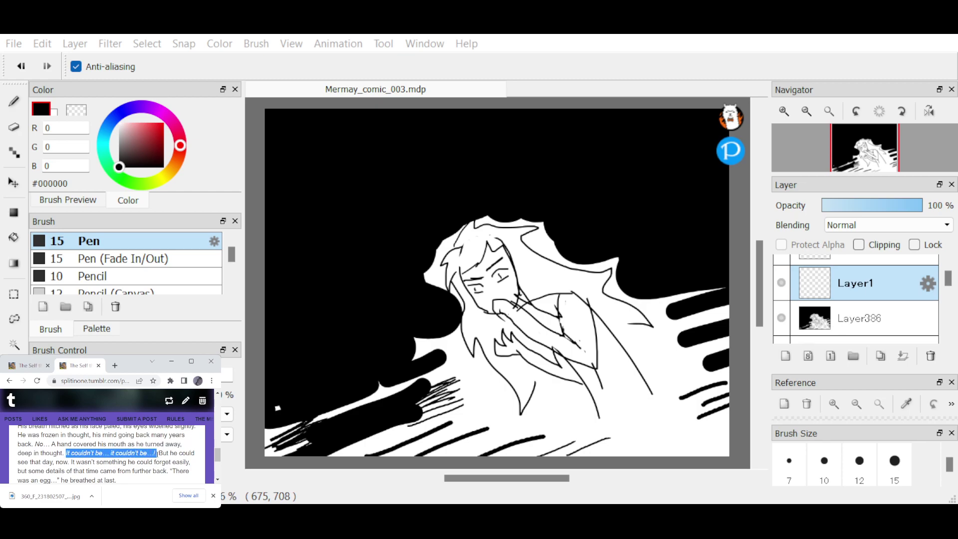
pyautogui.click(130, 457)
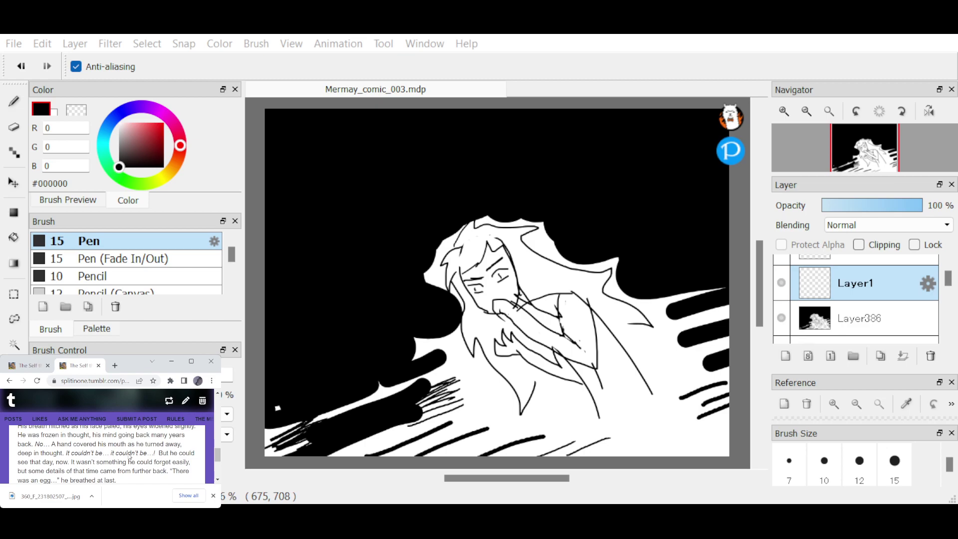
pyautogui.moveTo(65, 453); pyautogui.dragTo(156, 453)
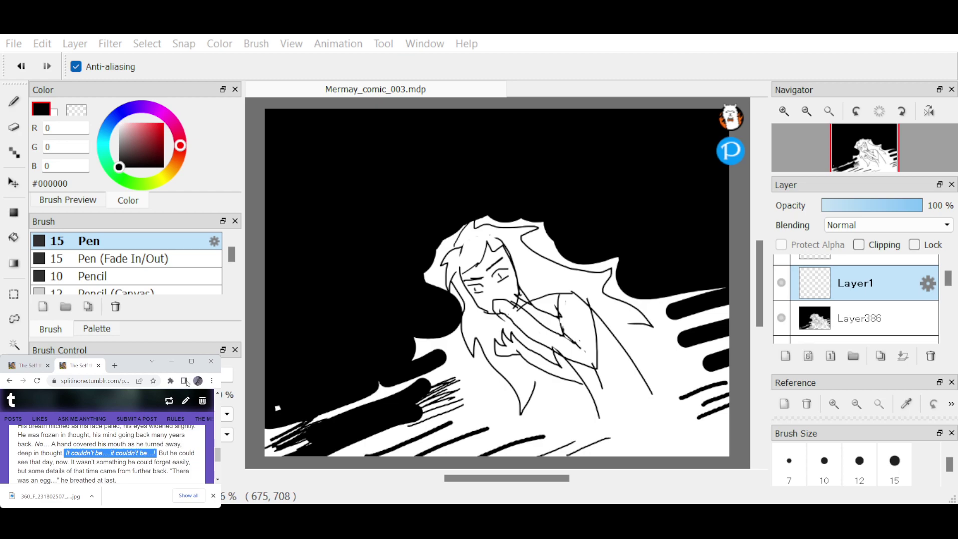
pyautogui.click(123, 444)
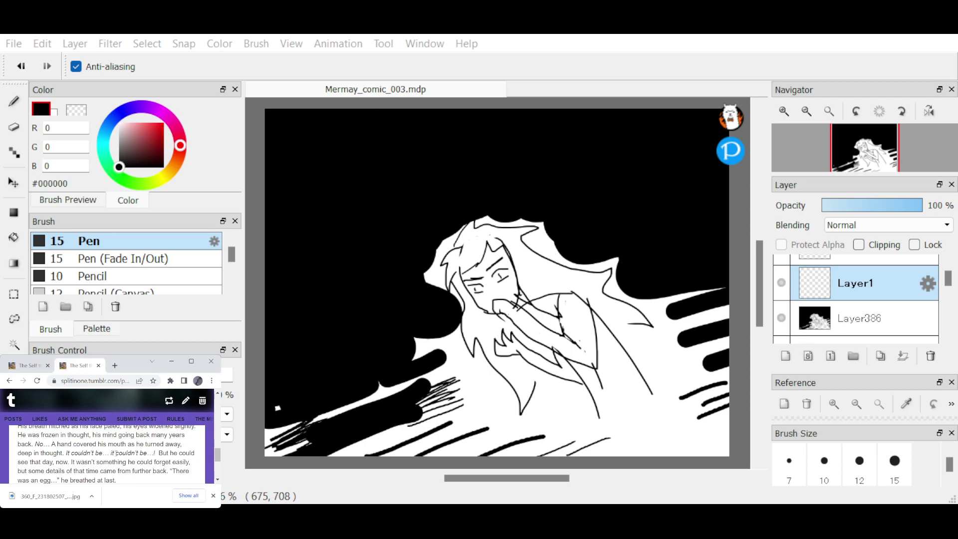
pyautogui.moveTo(65, 453); pyautogui.dragTo(149, 455)
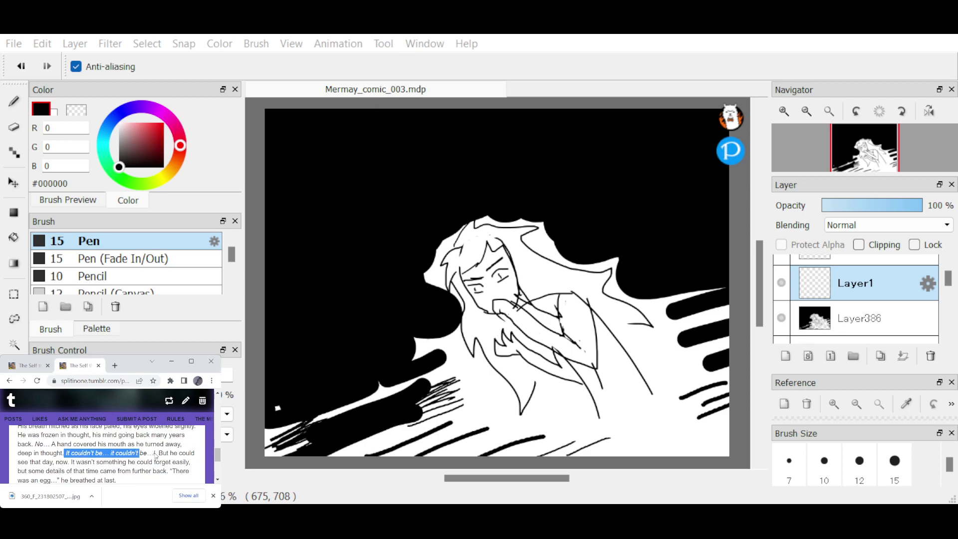
pyautogui.click(68, 453)
pyautogui.moveTo(66, 453); pyautogui.dragTo(154, 453)
# Paste the copied dialogue, break it into two lines before the second "it couldn't be…!", and move it slightly higher on the black area.
pyautogui.click(463, 348)
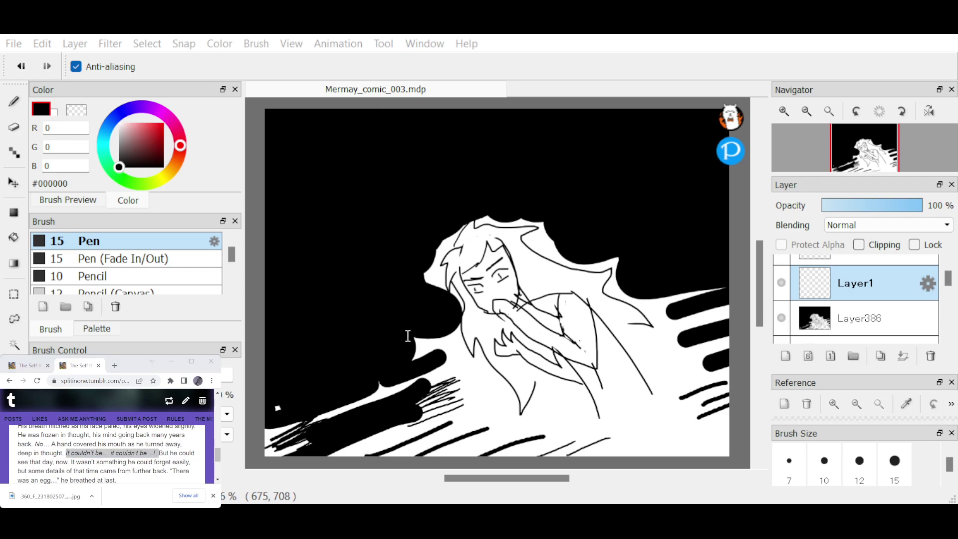
pyautogui.hotkey('ctrl', 'v')
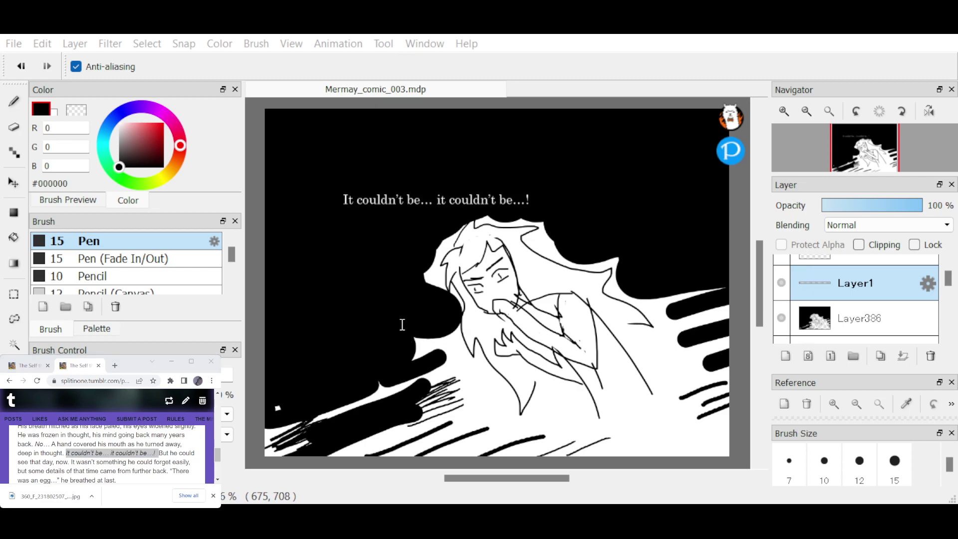
pyautogui.press('Return')
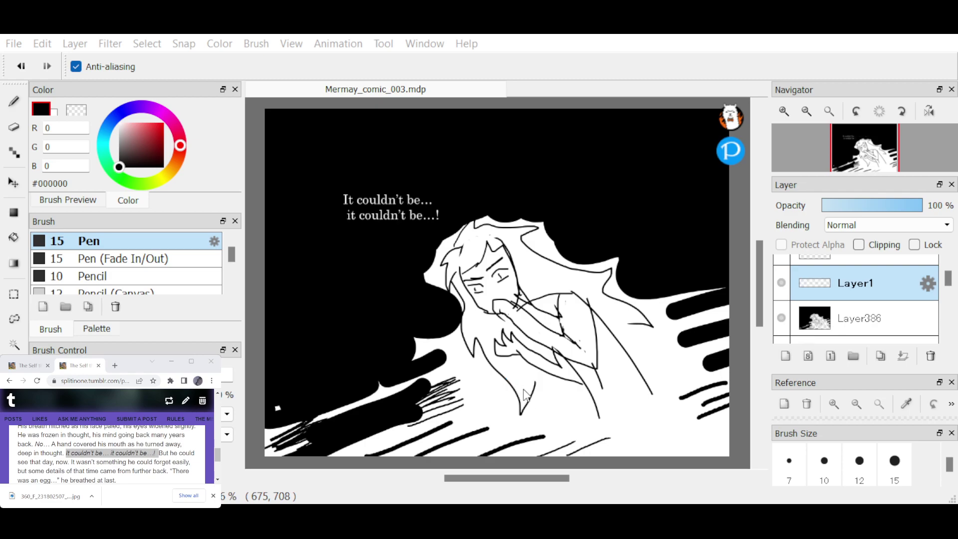
pyautogui.click(525, 393)
pyautogui.moveTo(383, 204); pyautogui.dragTo(375, 178)
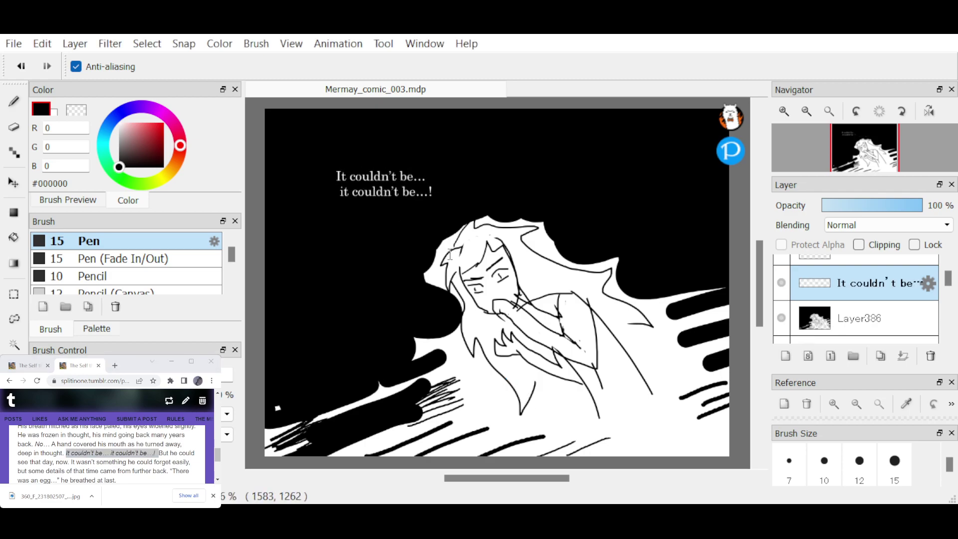
# On Layer386, carve a cloud-shaped thought bubble around the dialogue and three small circles leading to the head, using the size 30 Eraser.
pyautogui.press('e')
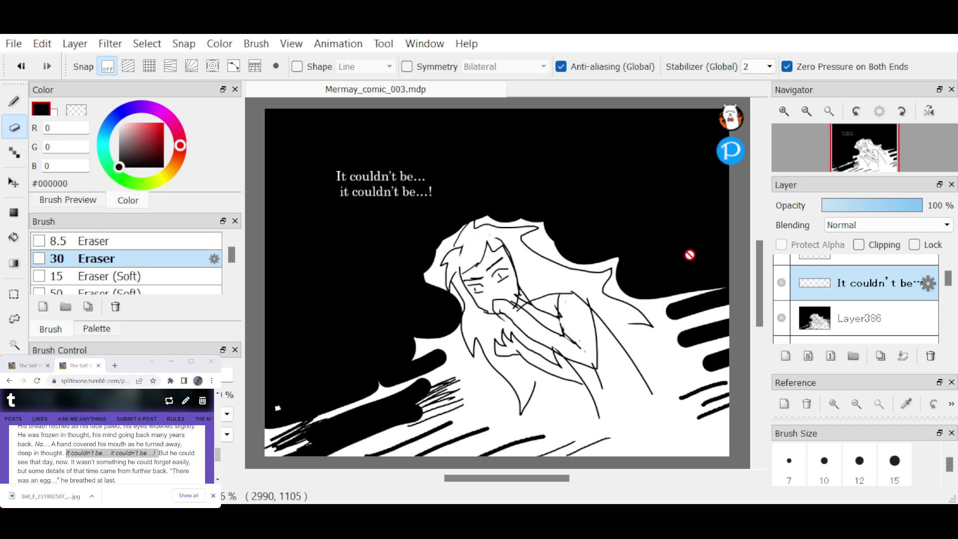
pyautogui.click(925, 321)
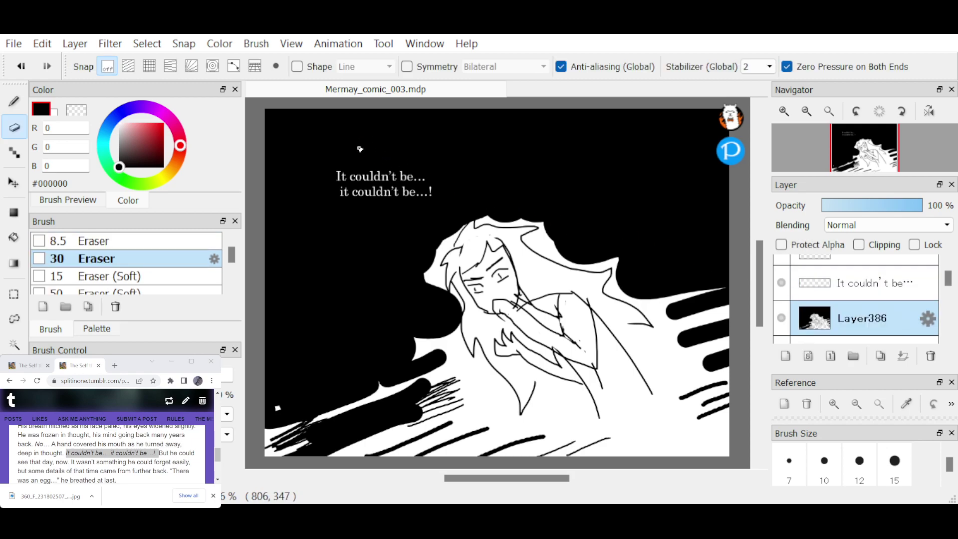
pyautogui.moveTo(371, 145)
pyautogui.mouseDown()
pyautogui.moveTo(324, 197)
pyautogui.moveTo(340, 209)
pyautogui.moveTo(399, 214)
pyautogui.mouseUp()
pyautogui.moveTo(375, 143)
pyautogui.mouseDown()
pyautogui.moveTo(430, 155)
pyautogui.moveTo(456, 195)
pyautogui.moveTo(399, 216)
pyautogui.moveTo(391, 235)
pyautogui.moveTo(408, 241)
pyautogui.mouseUp()
pyautogui.moveTo(429, 250); pyautogui.dragTo(427, 249)
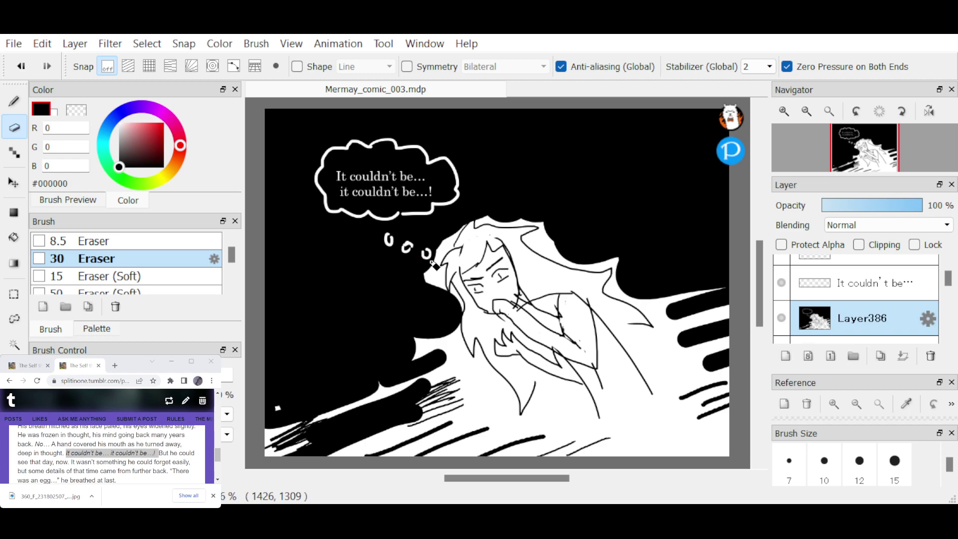
# Group the dialogue layer and Layer386 into a locked, hidden folder, and make the empty Layer387 the active drawing layer.
pyautogui.press('b')
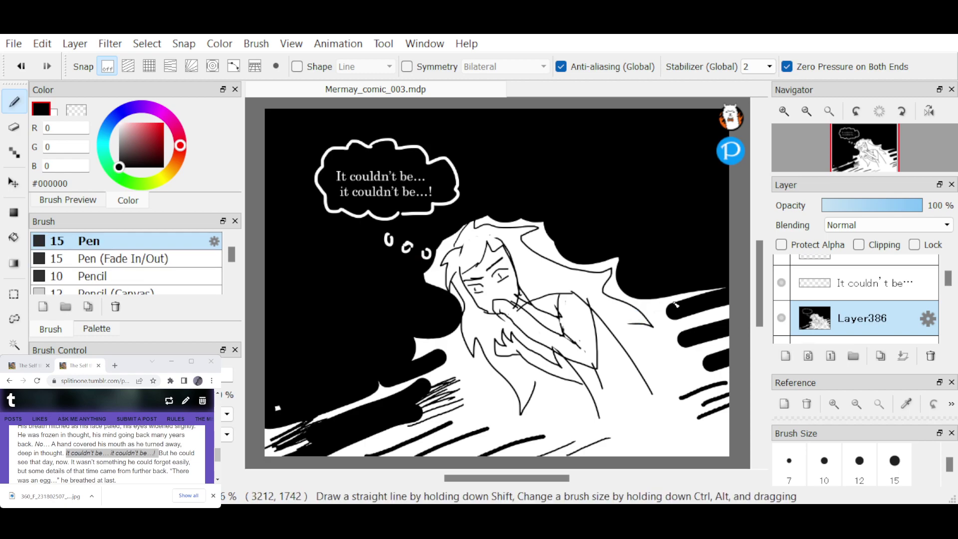
pyautogui.keyDown('ctrl'); pyautogui.click(885, 282); pyautogui.keyUp('ctrl')
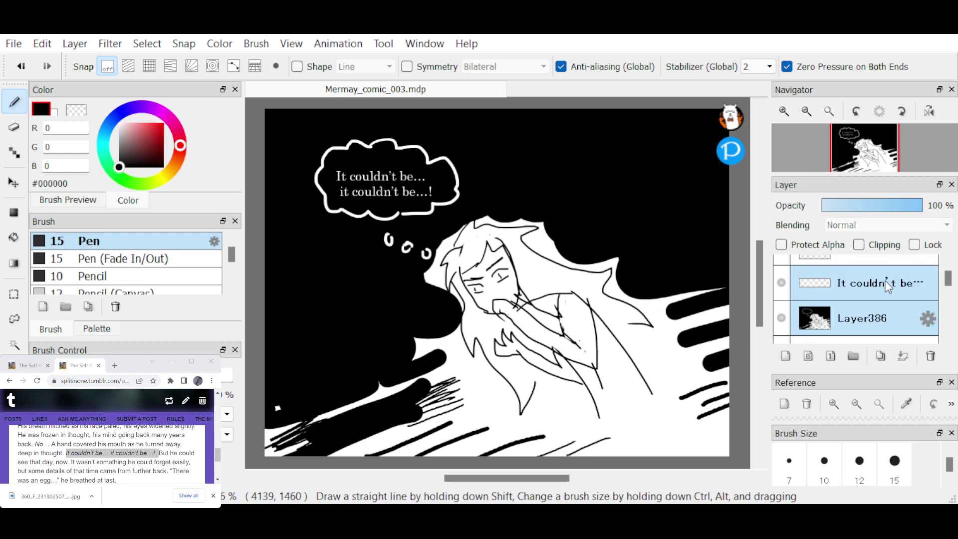
pyautogui.click(915, 245)
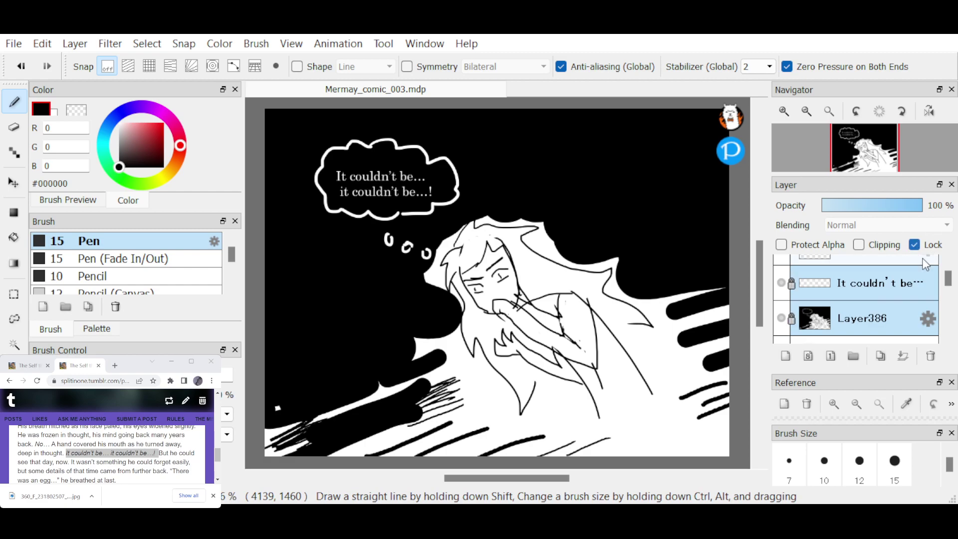
pyautogui.click(915, 244)
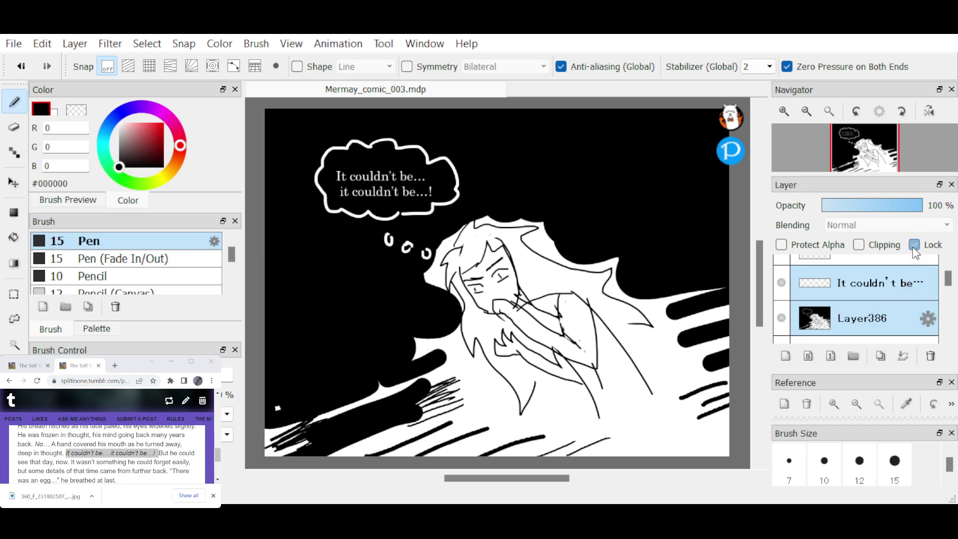
pyautogui.hotkey('ctrl', 'g')
pyautogui.click(913, 245)
pyautogui.click(782, 283)
pyautogui.scroll(1, 945, 273)
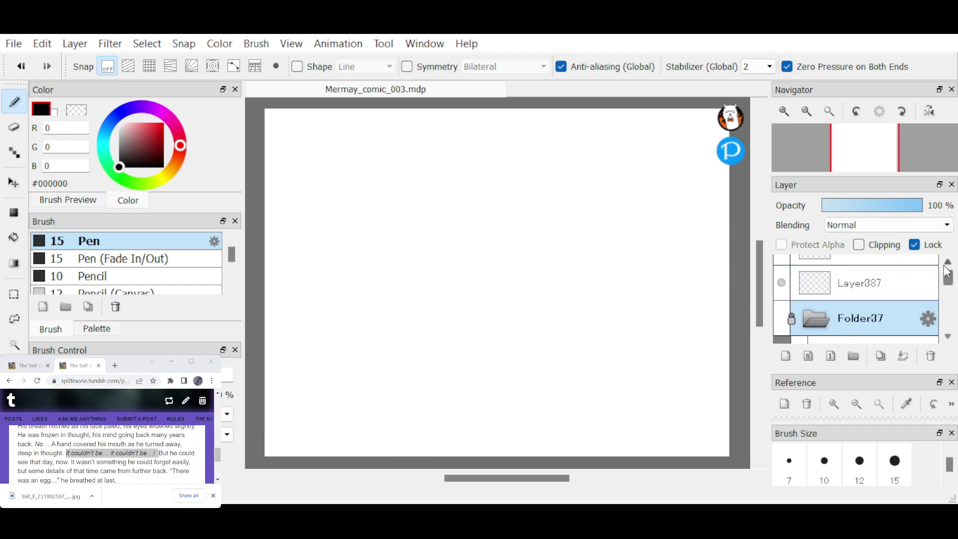
pyautogui.click(905, 293)
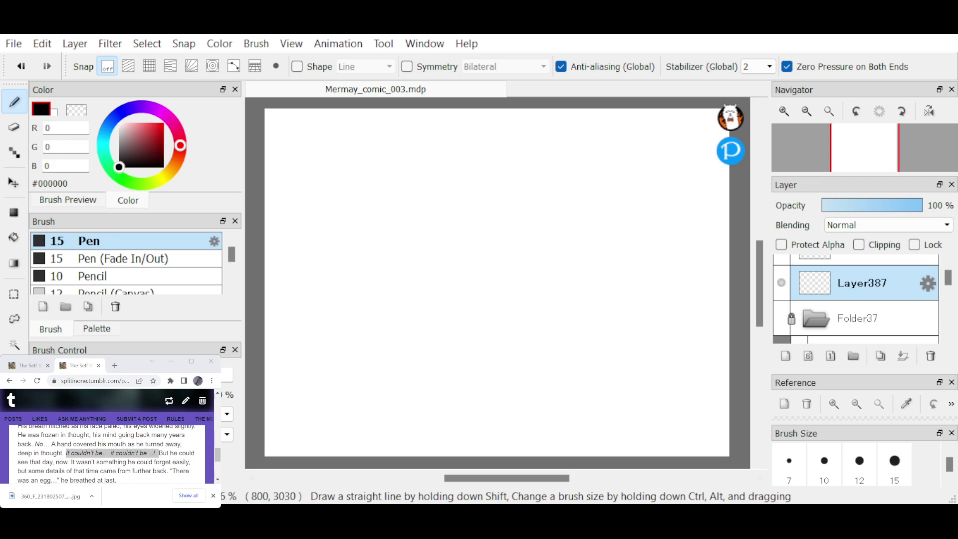
# Read the end of the current story post and browse the blog's archive for the post that follows it.
pyautogui.click(110, 453)
pyautogui.scroll(-1, 111, 453)
pyautogui.scroll(1, 111, 453)
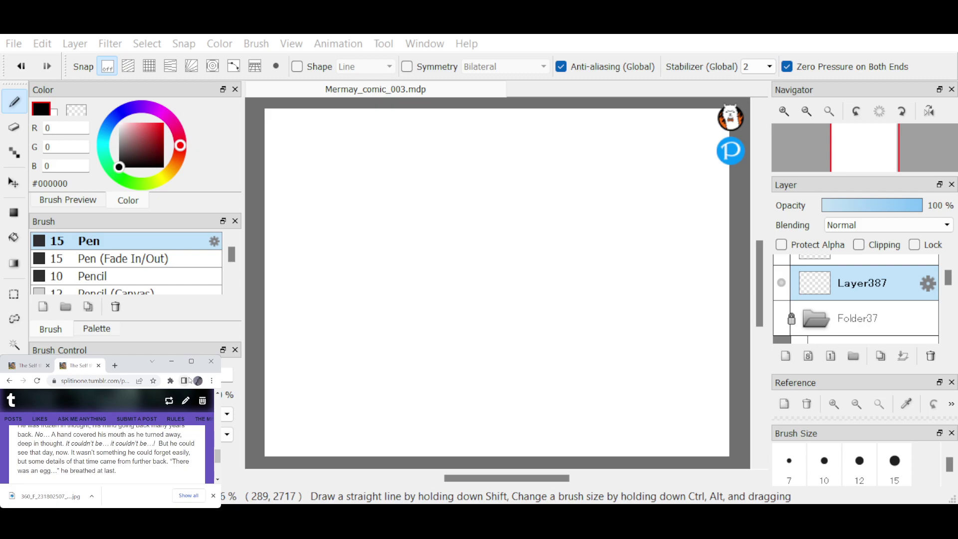
pyautogui.click(34, 368)
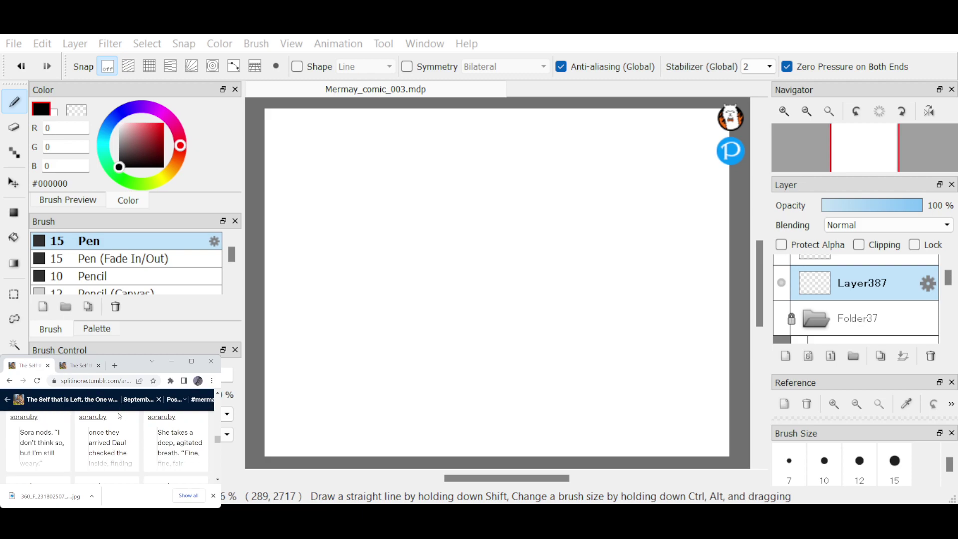
pyautogui.scroll(-3, 119, 416)
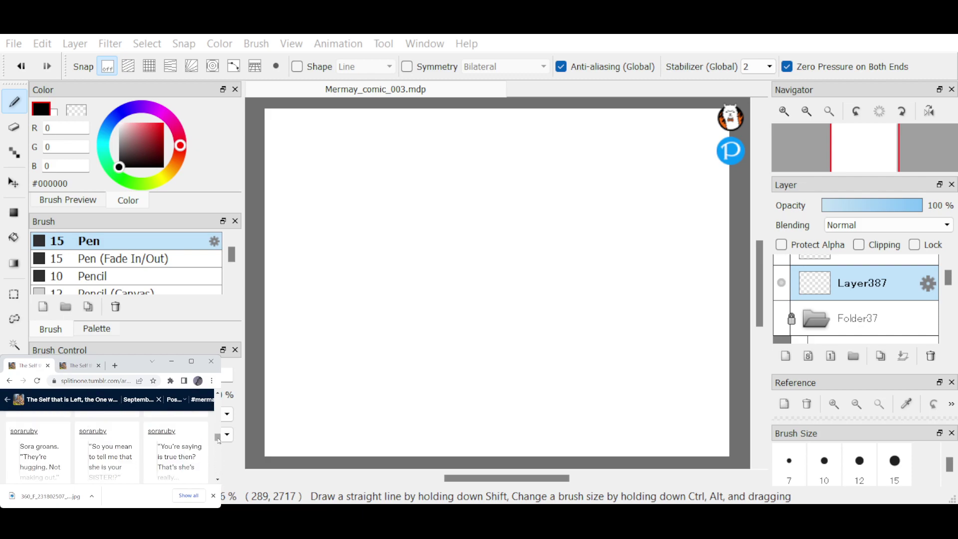
pyautogui.scroll(-1, 217, 439)
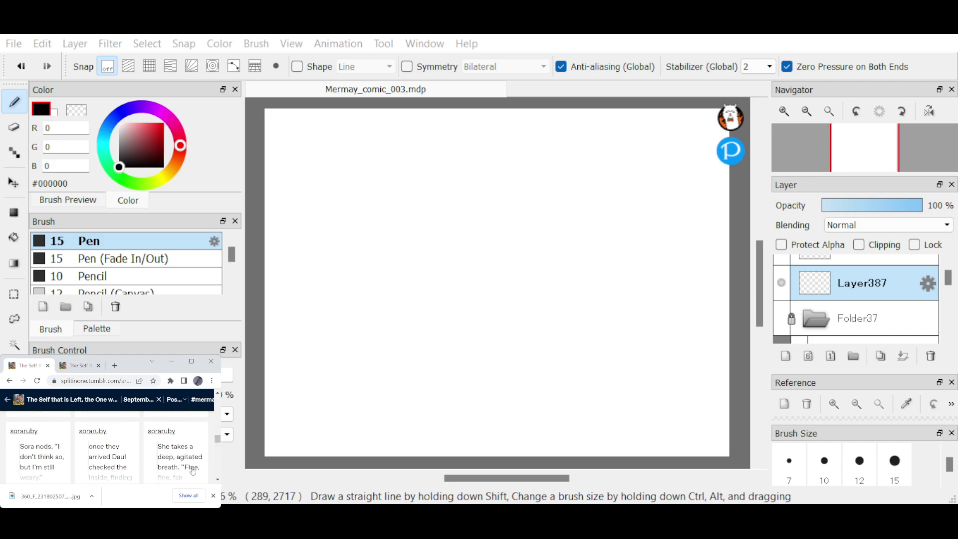
# Open the archive post beginning "Sora nods" in a new tab, check its ending, and close it.
pyautogui.click(65, 452)
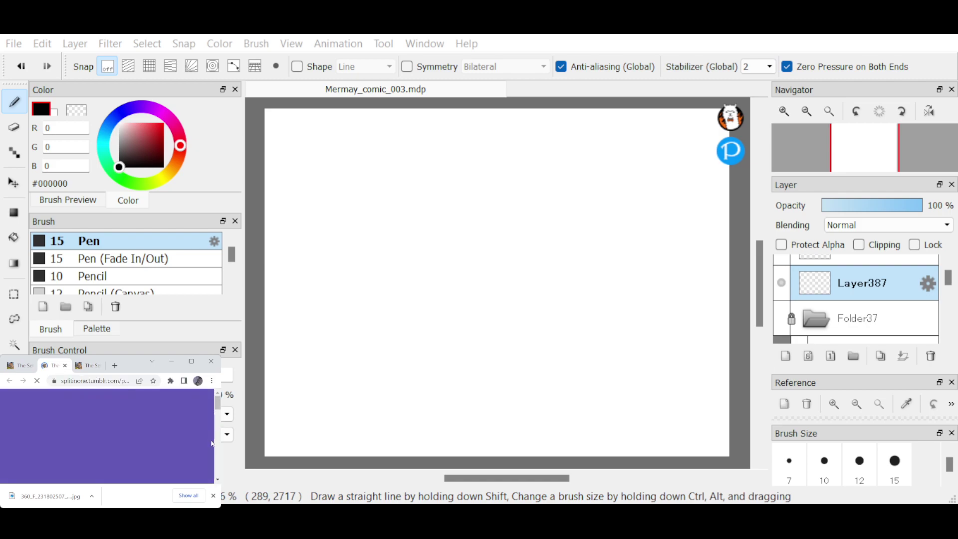
pyautogui.scroll(-3, 217, 449)
pyautogui.scroll(-3, 217, 448)
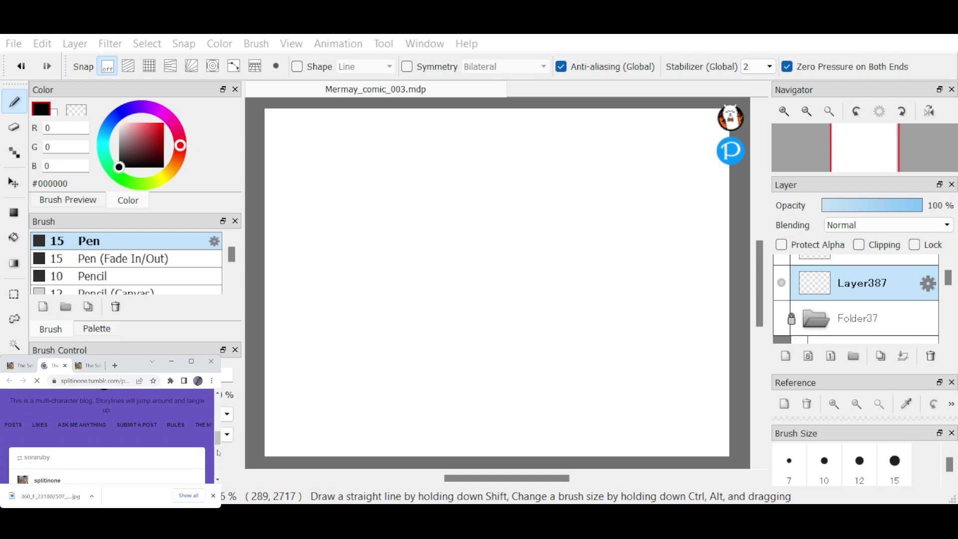
pyautogui.scroll(-3, 217, 450)
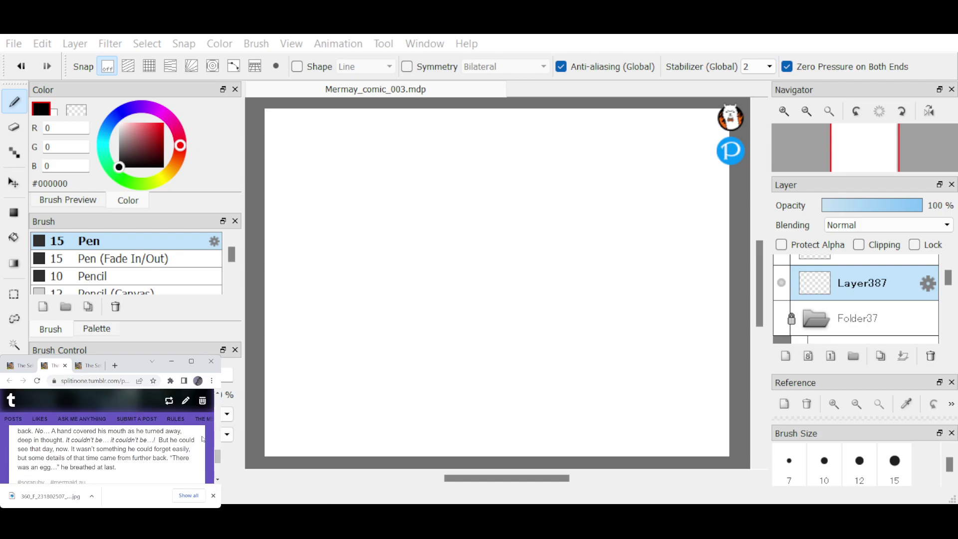
pyautogui.click(65, 366)
# Open the archive post beginning "You're saying is true then?" in a new tab and bring its story text into view.
pyautogui.click(219, 392)
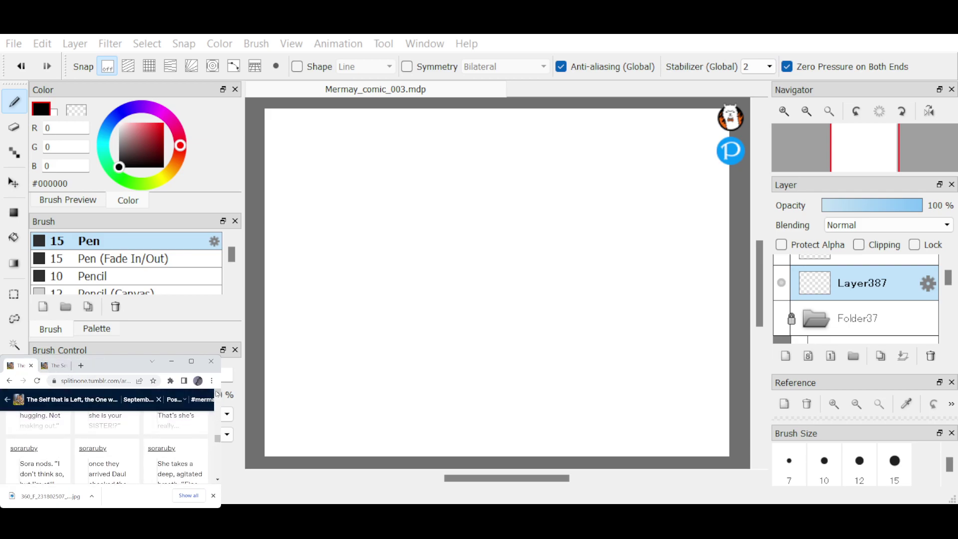
pyautogui.click(218, 392)
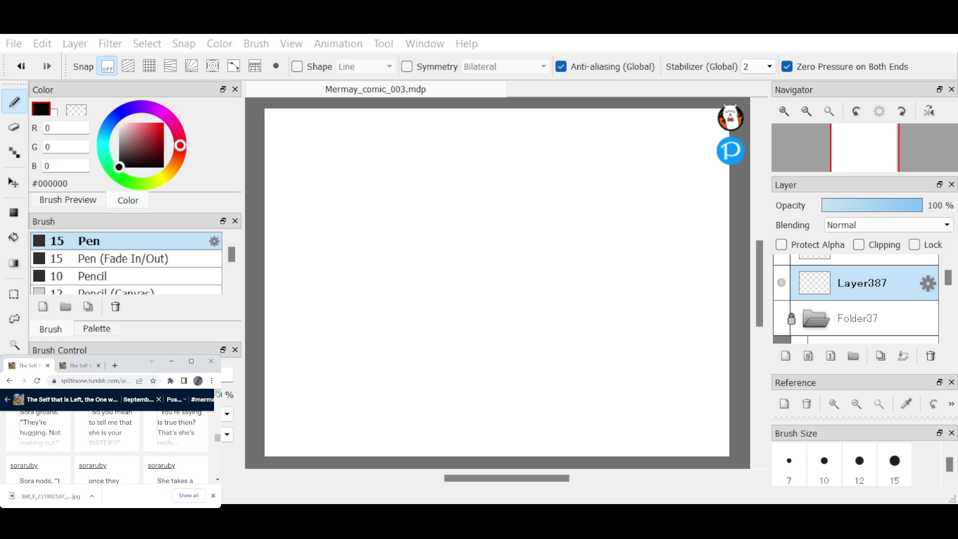
pyautogui.click(176, 428)
pyautogui.click(217, 451)
pyautogui.scroll(-3, 217, 452)
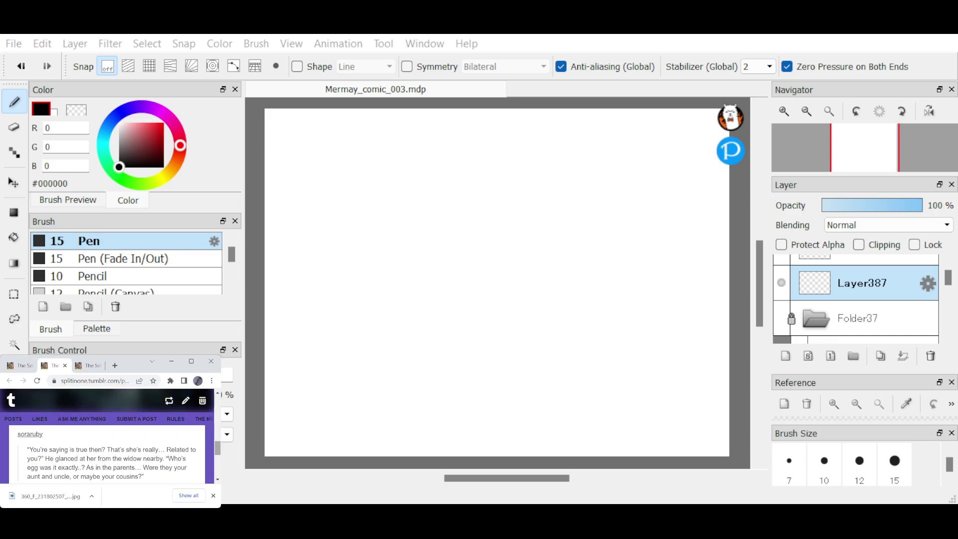
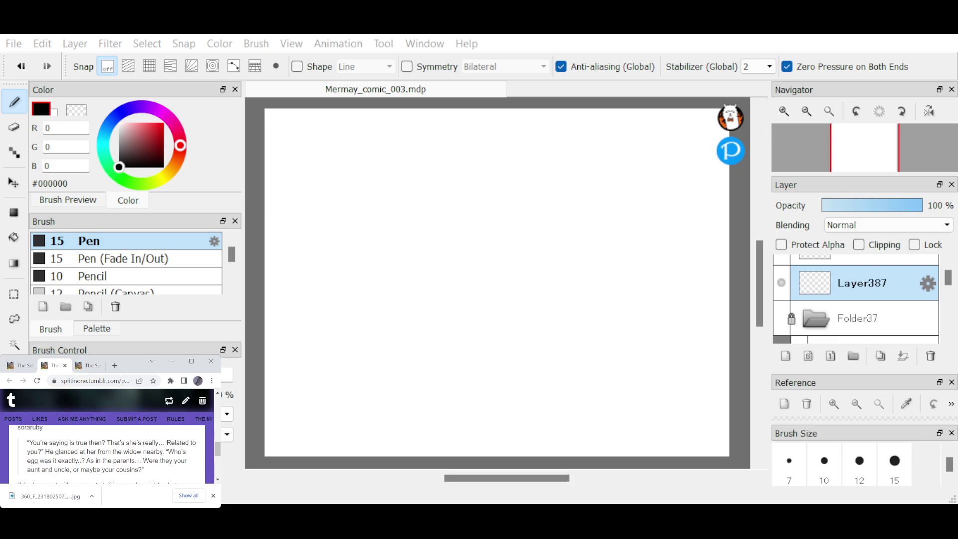
# Read the opening dialogue of the "You're saying is true then?" post and bring up the preceding post's closing line, "There was an egg…".
pyautogui.scroll(-1, 170, 438)
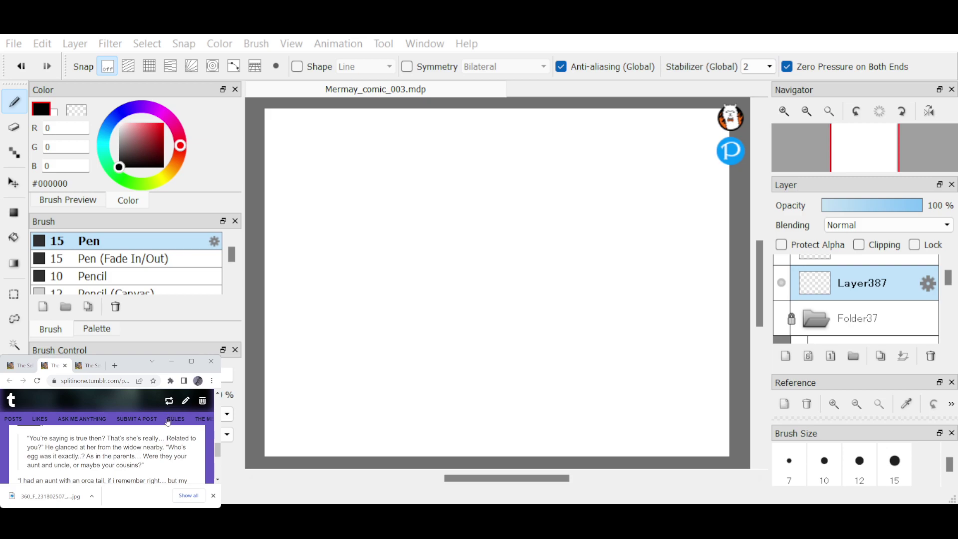
pyautogui.scroll(-3, 160, 448)
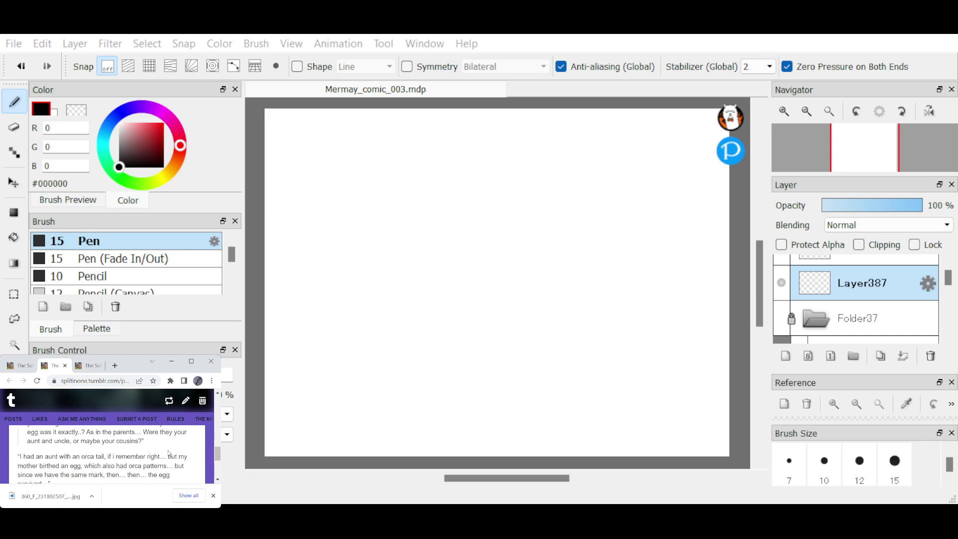
pyautogui.scroll(1, 177, 465)
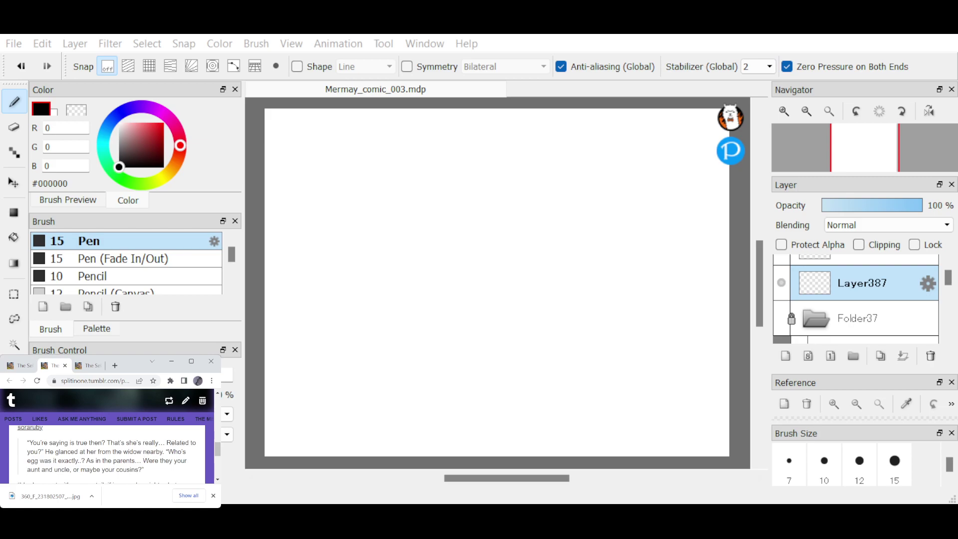
pyautogui.scroll(-1, 149, 442)
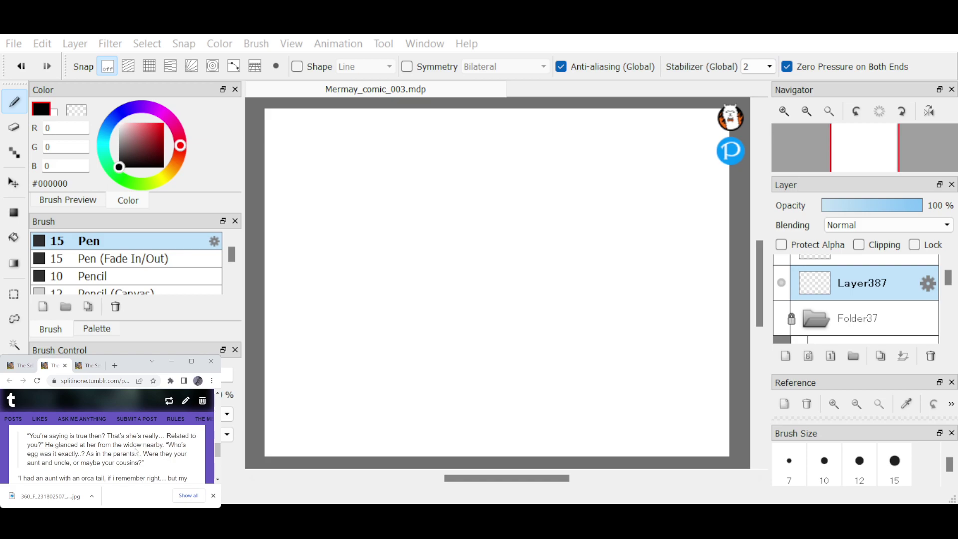
pyautogui.scroll(-1, 135, 447)
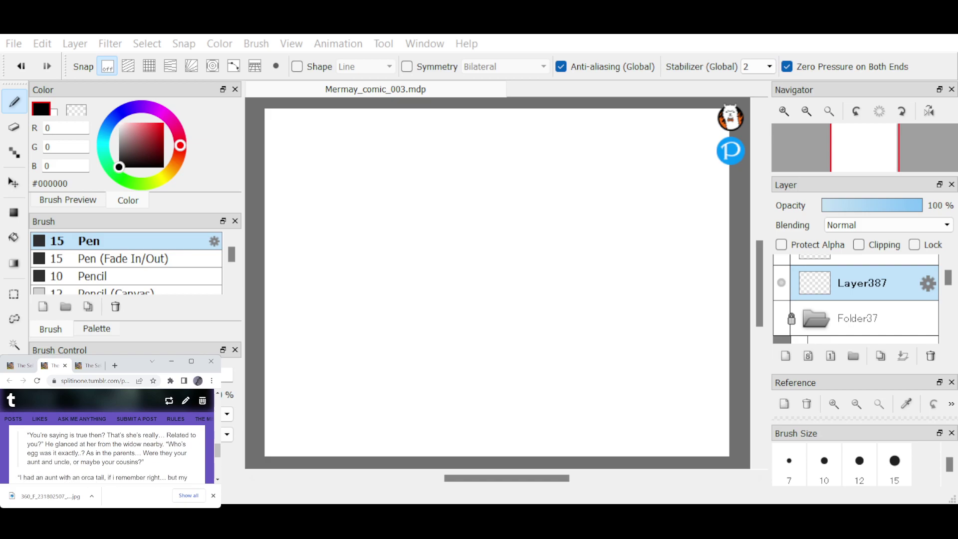
pyautogui.scroll(1, 137, 461)
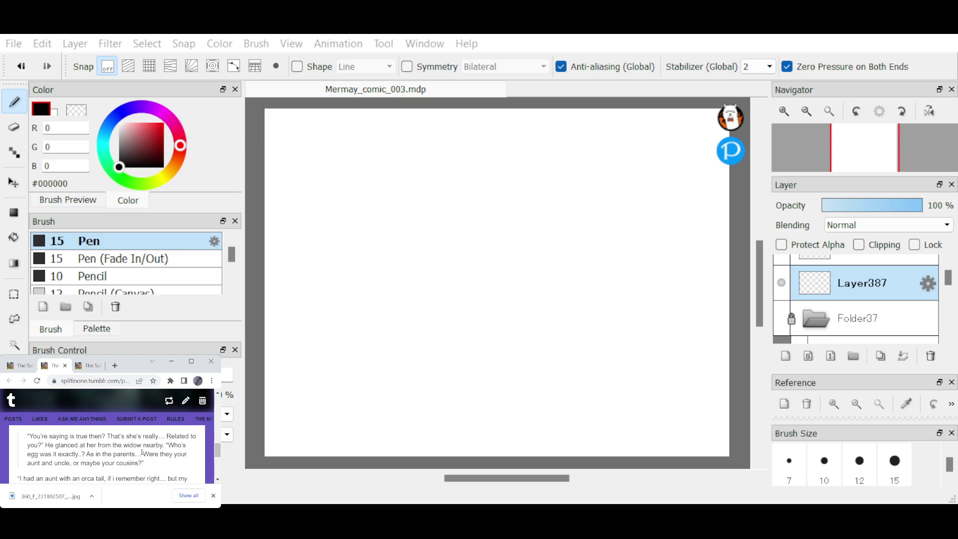
pyautogui.click(86, 368)
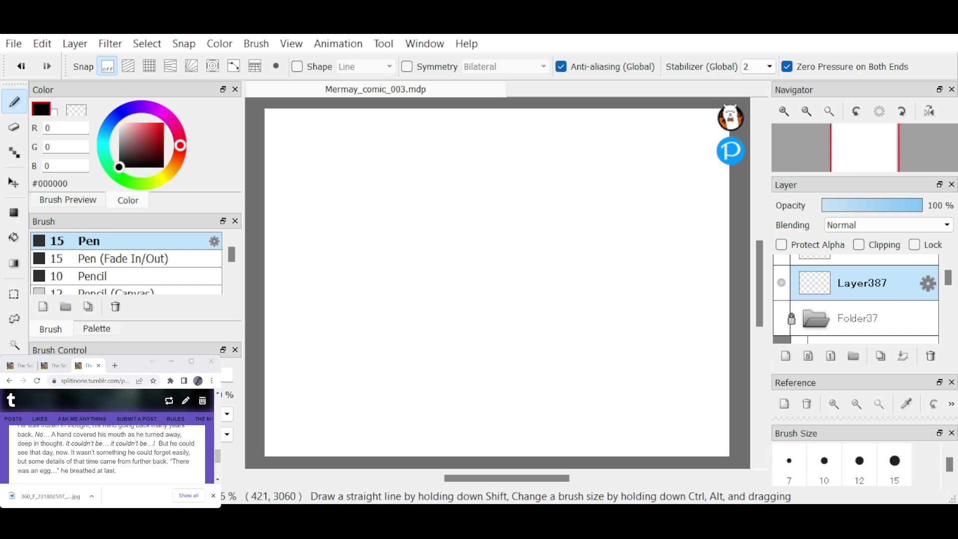
pyautogui.hotkey('alt', 'Tab')
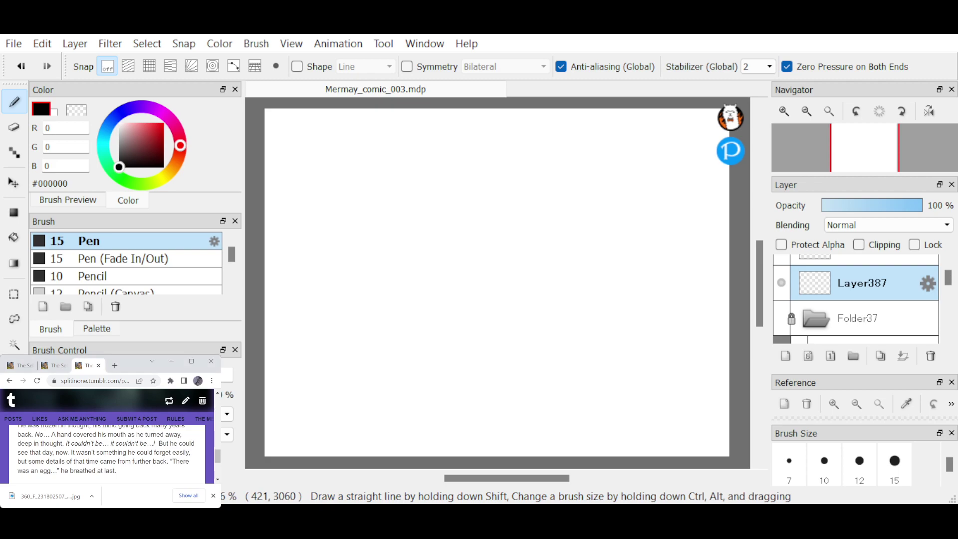
pyautogui.click(129, 453)
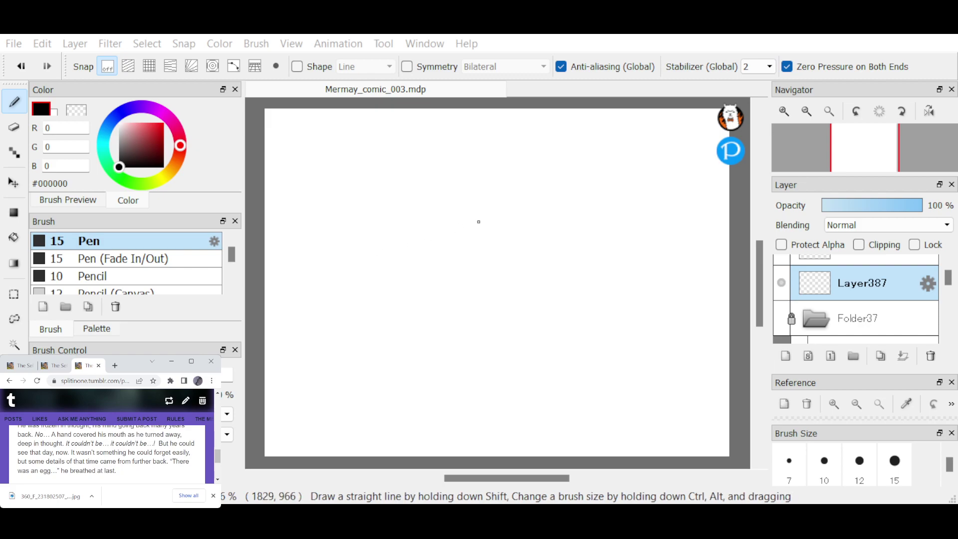
# Sketch a large tilted head on Layer387 with a round skull, a jaw, and curved centre and eye guidelines.
pyautogui.click(494, 195)
pyautogui.click(503, 178)
pyautogui.moveTo(492, 140)
pyautogui.mouseDown()
pyautogui.moveTo(469, 190)
pyautogui.moveTo(554, 270)
pyautogui.moveTo(651, 174)
pyautogui.moveTo(506, 120)
pyautogui.mouseUp()
pyautogui.moveTo(512, 262)
pyautogui.mouseDown()
pyautogui.moveTo(621, 287)
pyautogui.moveTo(642, 274)
pyautogui.moveTo(647, 215)
pyautogui.mouseUp()
pyautogui.moveTo(520, 141); pyautogui.dragTo(646, 294)
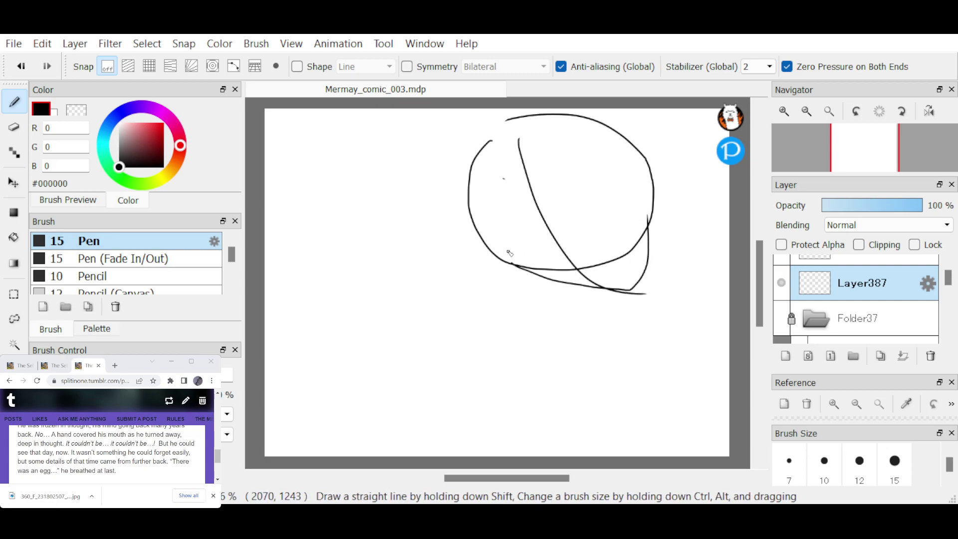
pyautogui.moveTo(497, 251); pyautogui.dragTo(649, 176)
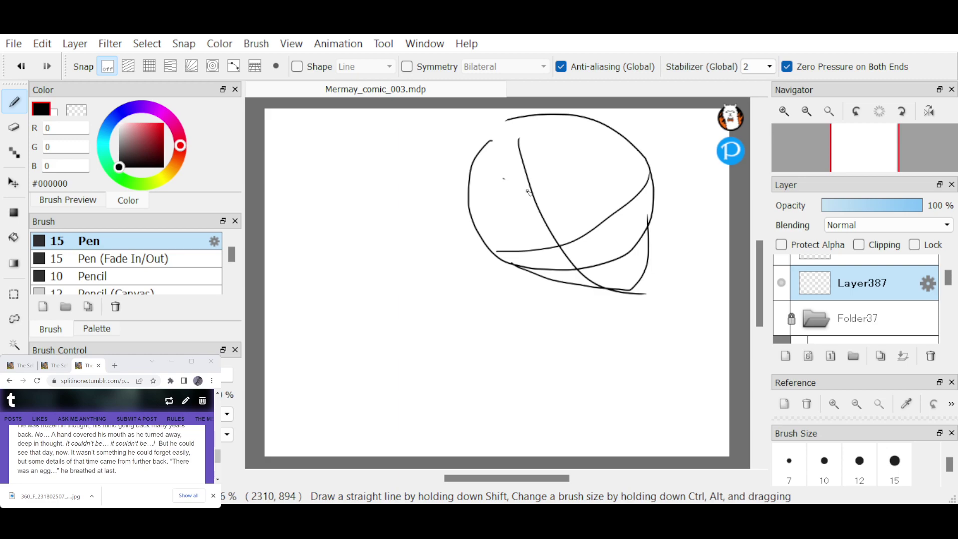
# Draw heavy furrowed eyebrows, narrowed eyes with pupils, and a short nose along the head's guidelines.
pyautogui.moveTo(568, 213); pyautogui.dragTo(600, 180)
pyautogui.moveTo(494, 232); pyautogui.dragTo(606, 203)
pyautogui.moveTo(514, 242); pyautogui.dragTo(594, 226)
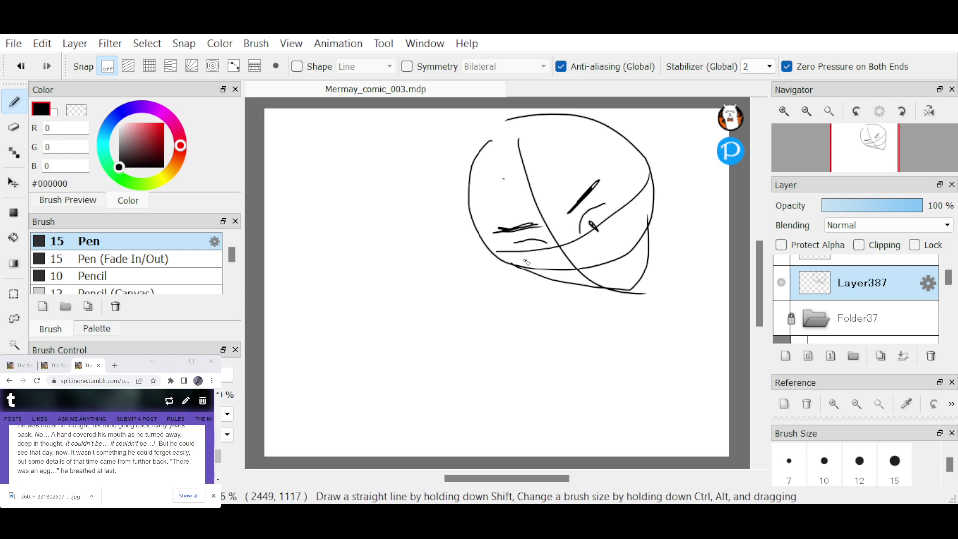
pyautogui.moveTo(524, 247); pyautogui.dragTo(525, 254)
pyautogui.moveTo(561, 251); pyautogui.dragTo(573, 269)
# Draw the jagged fringe across the forehead and the wavy, pointed hair falling beside the head and below the chin.
pyautogui.moveTo(496, 152)
pyautogui.mouseDown()
pyautogui.moveTo(455, 178)
pyautogui.moveTo(475, 252)
pyautogui.moveTo(504, 194)
pyautogui.mouseUp()
pyautogui.moveTo(521, 142)
pyautogui.mouseDown()
pyautogui.moveTo(532, 176)
pyautogui.moveTo(701, 139)
pyautogui.moveTo(666, 148)
pyautogui.mouseUp()
pyautogui.moveTo(485, 119)
pyautogui.mouseDown()
pyautogui.moveTo(473, 145)
pyautogui.moveTo(567, 376)
pyautogui.mouseUp()
pyautogui.moveTo(532, 307); pyautogui.dragTo(560, 374)
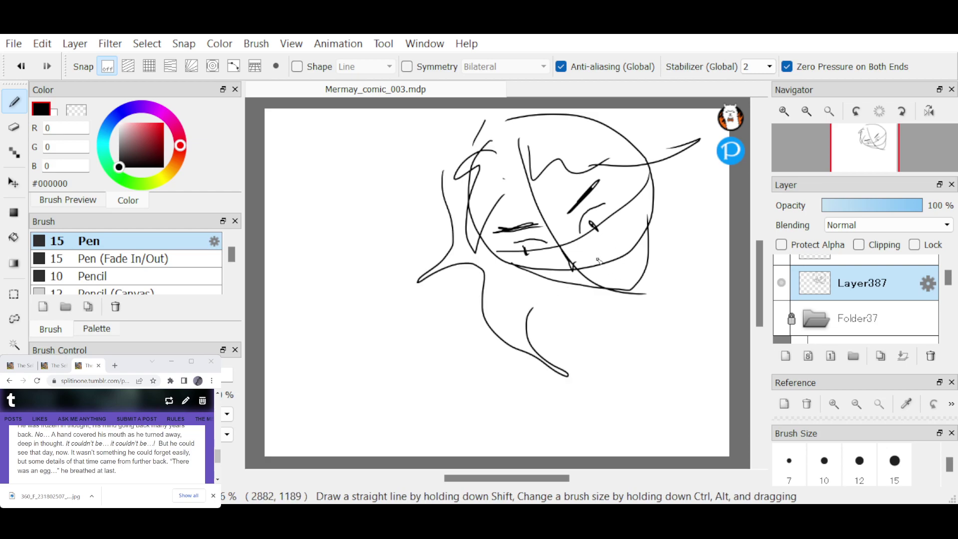
# Sketch the raised forearm coming in from the panel's right edge with its spiky-fingered hand over the lower face.
pyautogui.moveTo(725, 294); pyautogui.dragTo(638, 265)
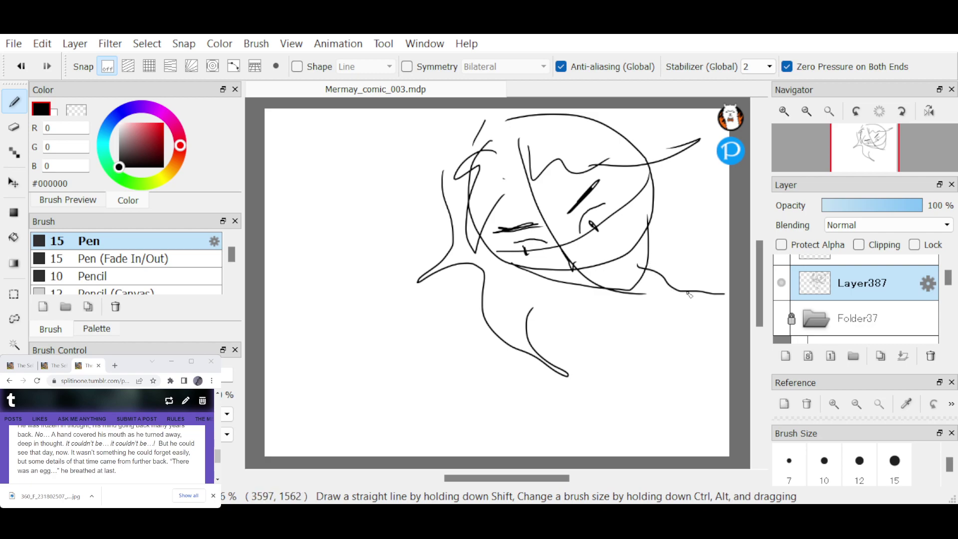
pyautogui.moveTo(729, 339); pyautogui.dragTo(626, 301)
pyautogui.moveTo(608, 297)
pyautogui.mouseDown()
pyautogui.moveTo(603, 254)
pyautogui.moveTo(627, 240)
pyautogui.moveTo(674, 282)
pyautogui.mouseUp()
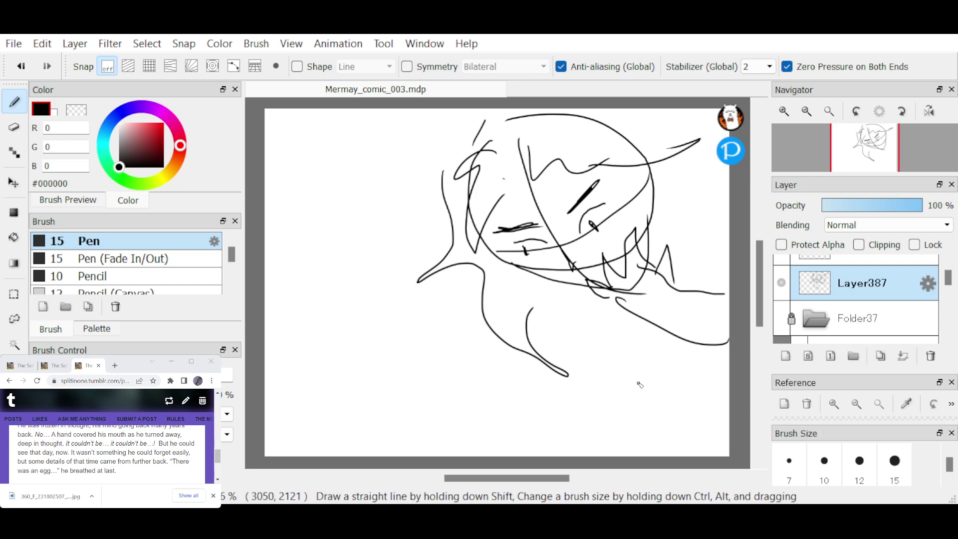
# Draw the second forearm ending in a clenched fist below the chin, and add the shoulder and upper-body curves.
pyautogui.moveTo(690, 451); pyautogui.dragTo(609, 361)
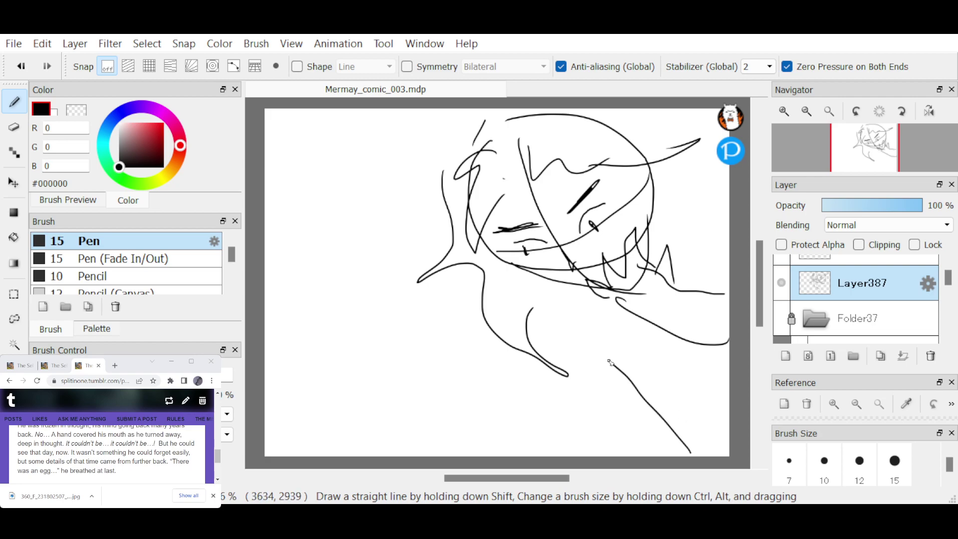
pyautogui.moveTo(574, 307)
pyautogui.mouseDown()
pyautogui.moveTo(613, 365)
pyautogui.moveTo(593, 319)
pyautogui.moveTo(617, 365)
pyautogui.moveTo(726, 406)
pyautogui.mouseUp()
pyautogui.moveTo(574, 325); pyautogui.dragTo(582, 340)
pyautogui.moveTo(587, 313)
pyautogui.mouseDown()
pyautogui.moveTo(592, 341)
pyautogui.moveTo(607, 333)
pyautogui.moveTo(626, 351)
pyautogui.moveTo(616, 342)
pyautogui.mouseUp()
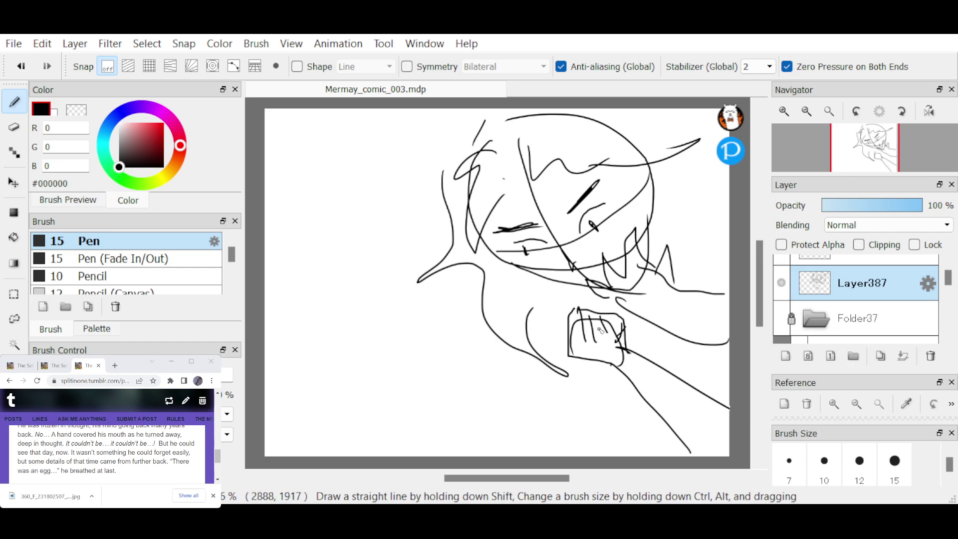
pyautogui.moveTo(650, 215)
pyautogui.mouseDown()
pyautogui.moveTo(704, 183)
pyautogui.moveTo(729, 200)
pyautogui.mouseUp()
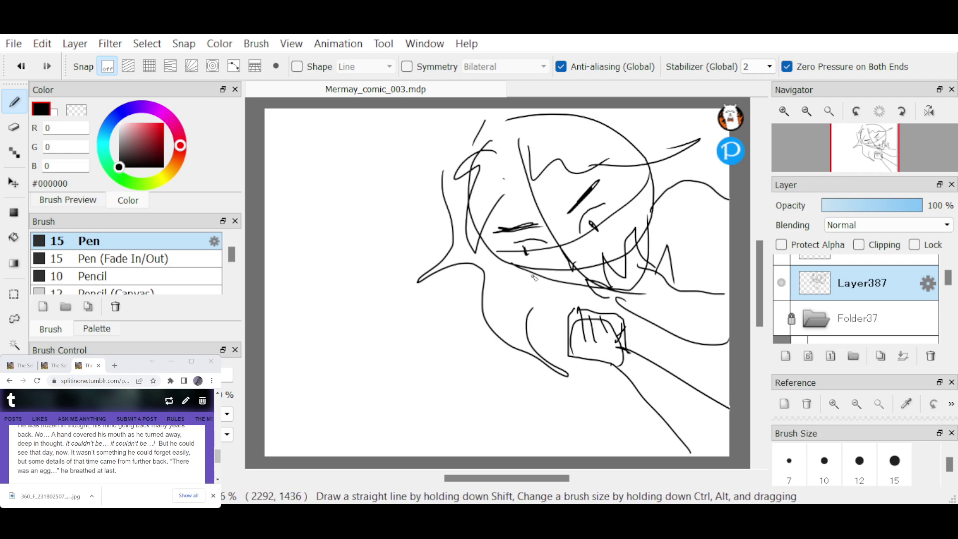
pyautogui.moveTo(534, 277); pyautogui.dragTo(567, 351)
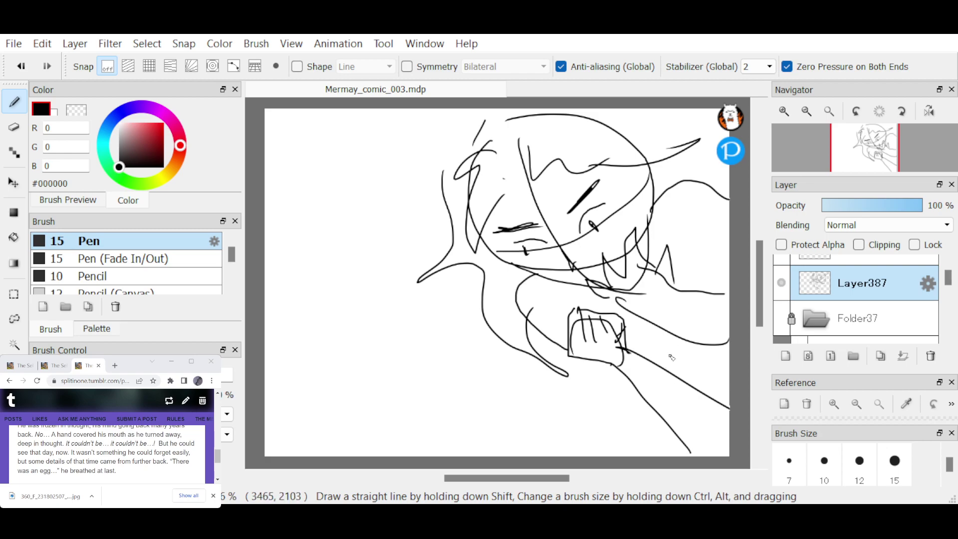
# Erase the guidelines crossing the face and the stray outline parts overlapping the hand and hair.
pyautogui.press('e')
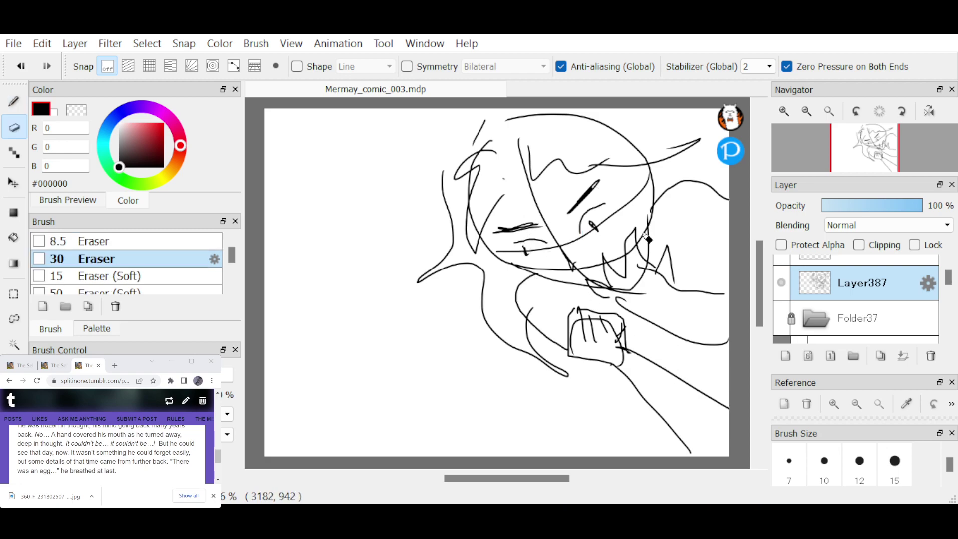
pyautogui.moveTo(634, 288)
pyautogui.mouseDown()
pyautogui.moveTo(605, 294)
pyautogui.moveTo(627, 289)
pyautogui.mouseUp()
pyautogui.moveTo(532, 193); pyautogui.dragTo(535, 199)
pyautogui.moveTo(577, 239); pyautogui.dragTo(564, 245)
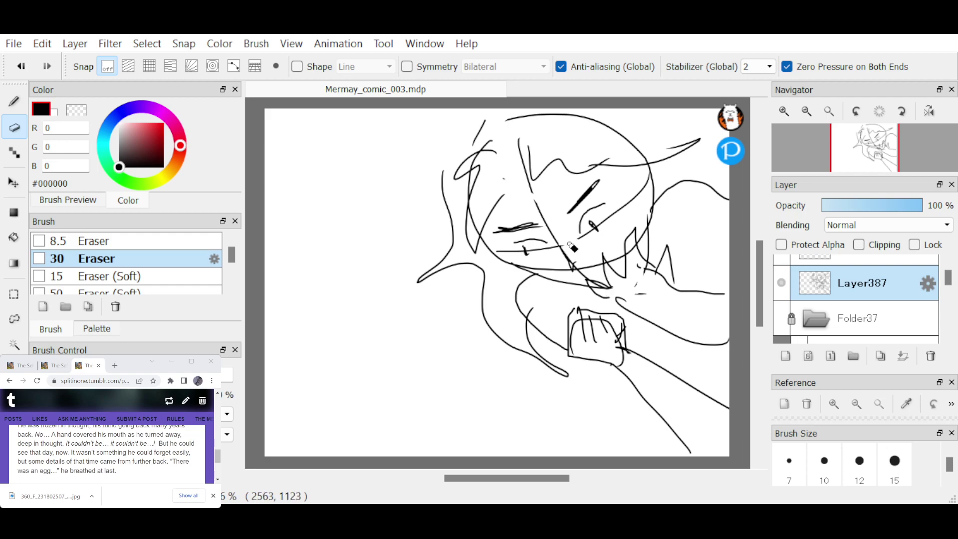
pyautogui.moveTo(639, 186); pyautogui.dragTo(645, 193)
pyautogui.moveTo(627, 202); pyautogui.dragTo(611, 215)
pyautogui.moveTo(510, 252); pyautogui.dragTo(521, 250)
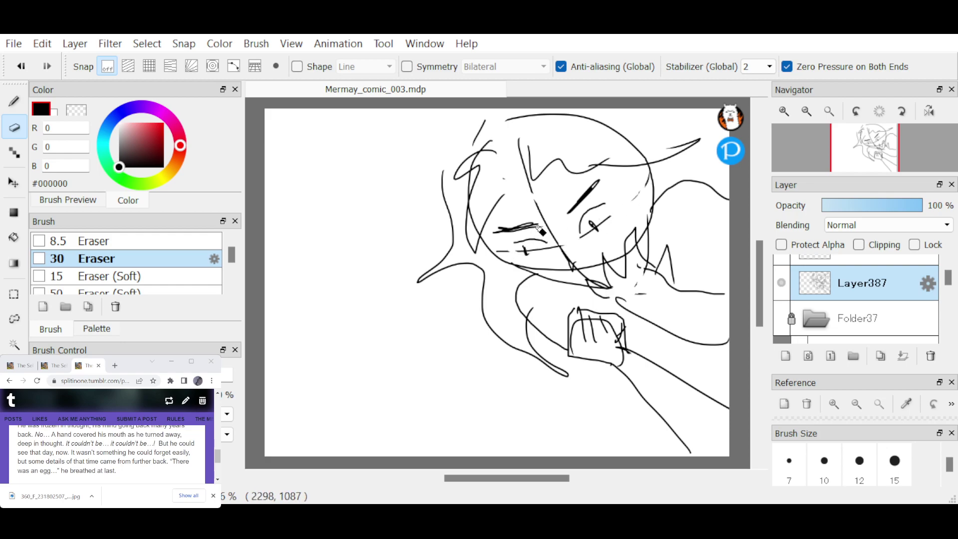
pyautogui.moveTo(541, 215); pyautogui.dragTo(546, 222)
pyautogui.moveTo(484, 218)
pyautogui.mouseDown()
pyautogui.moveTo(474, 212)
pyautogui.moveTo(476, 229)
pyautogui.mouseUp()
# Clean up the fist and raised hand with the eraser and remove the remaining jaw and centre guidelines from the face.
pyautogui.moveTo(616, 331)
pyautogui.mouseDown()
pyautogui.moveTo(594, 313)
pyautogui.moveTo(580, 323)
pyautogui.moveTo(576, 358)
pyautogui.moveTo(622, 353)
pyautogui.moveTo(625, 363)
pyautogui.mouseUp()
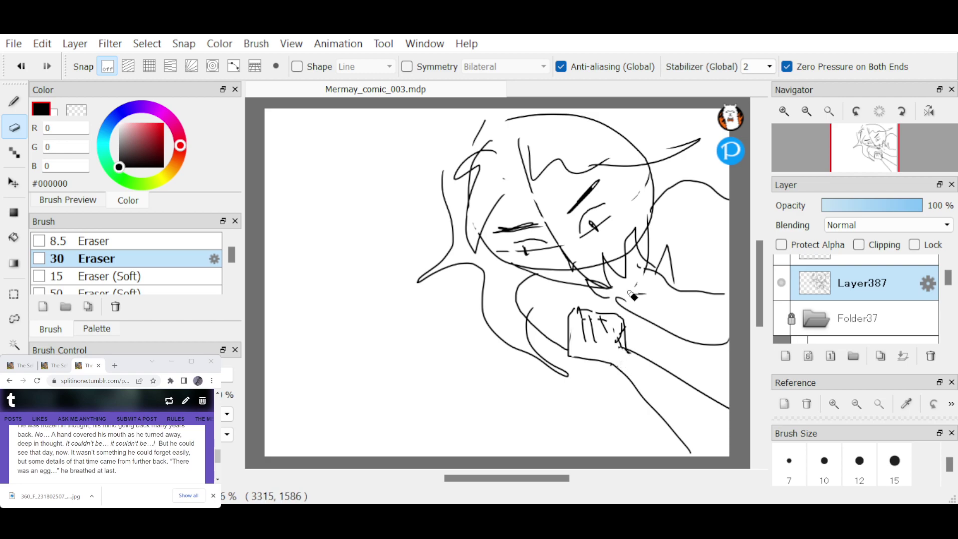
pyautogui.moveTo(633, 296); pyautogui.dragTo(665, 278)
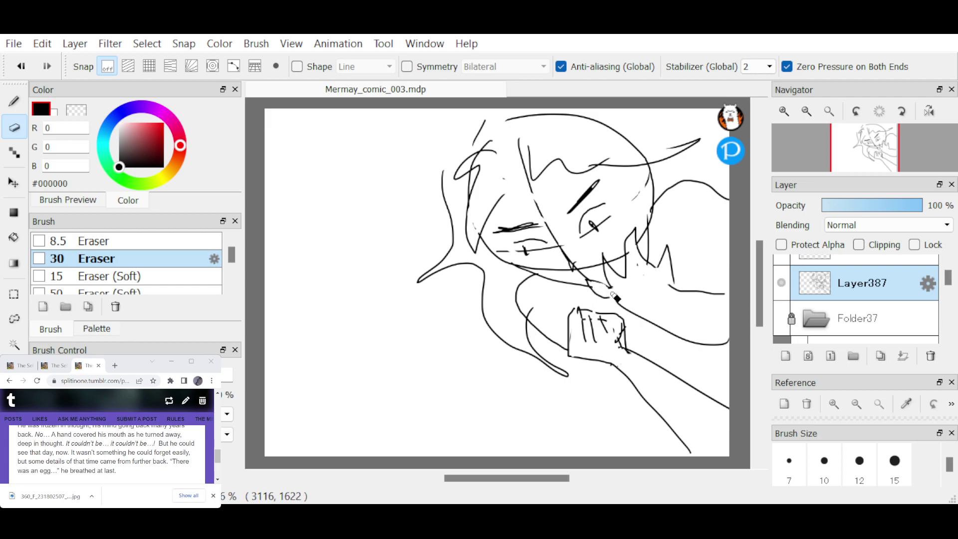
pyautogui.press('b')
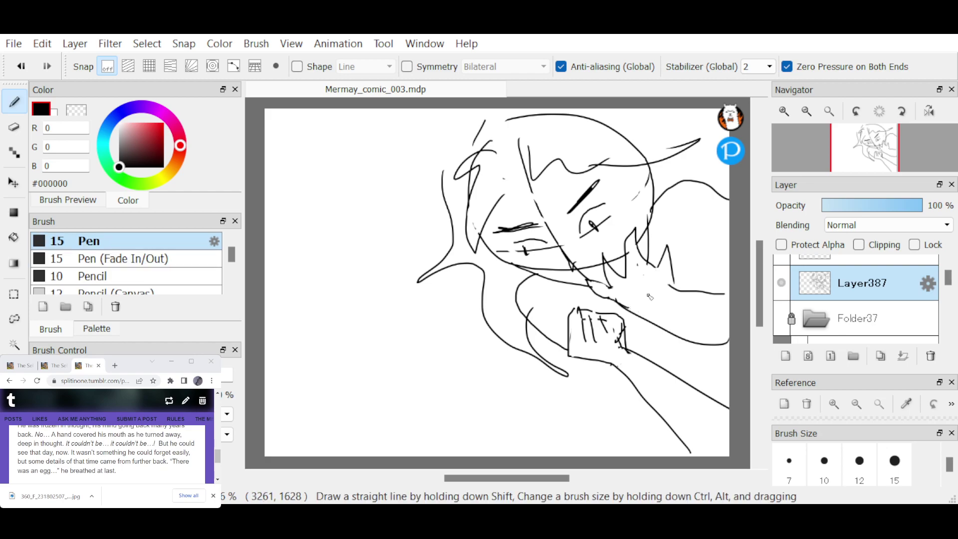
pyautogui.press('e')
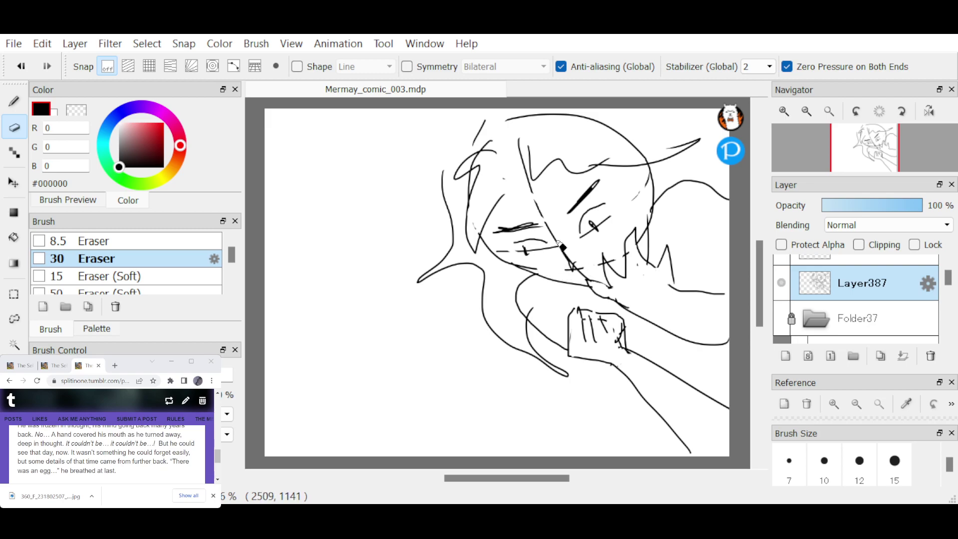
pyautogui.moveTo(548, 228); pyautogui.dragTo(561, 247)
pyautogui.press('b')
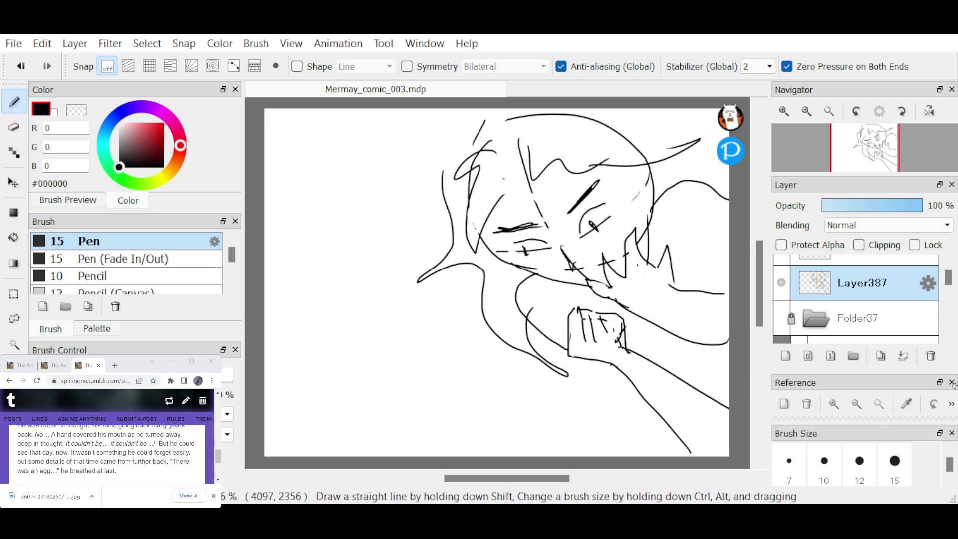
# Paint the background beside and below the figure solid black with a size 500 pen, and return the pen size to 15.
pyautogui.scroll(-3, 858, 464)
pyautogui.click(894, 460)
pyautogui.moveTo(284, 142)
pyautogui.mouseDown()
pyautogui.moveTo(355, 121)
pyautogui.moveTo(275, 185)
pyautogui.moveTo(410, 130)
pyautogui.moveTo(395, 125)
pyautogui.moveTo(276, 182)
pyautogui.moveTo(267, 318)
pyautogui.moveTo(284, 466)
pyautogui.moveTo(306, 260)
pyautogui.moveTo(304, 392)
pyautogui.moveTo(339, 233)
pyautogui.moveTo(361, 454)
pyautogui.moveTo(375, 262)
pyautogui.moveTo(392, 262)
pyautogui.moveTo(411, 458)
pyautogui.moveTo(394, 308)
pyautogui.moveTo(401, 197)
pyautogui.moveTo(414, 230)
pyautogui.moveTo(424, 420)
pyautogui.moveTo(416, 360)
pyautogui.moveTo(481, 449)
pyautogui.moveTo(453, 365)
pyautogui.moveTo(514, 409)
pyautogui.moveTo(462, 354)
pyautogui.moveTo(576, 437)
pyautogui.moveTo(607, 434)
pyautogui.moveTo(546, 407)
pyautogui.moveTo(640, 451)
pyautogui.moveTo(531, 444)
pyautogui.moveTo(474, 462)
pyautogui.moveTo(422, 456)
pyautogui.moveTo(634, 438)
pyautogui.moveTo(601, 411)
pyautogui.moveTo(531, 401)
pyautogui.moveTo(491, 380)
pyautogui.moveTo(458, 340)
pyautogui.moveTo(513, 380)
pyautogui.moveTo(556, 384)
pyautogui.mouseUp()
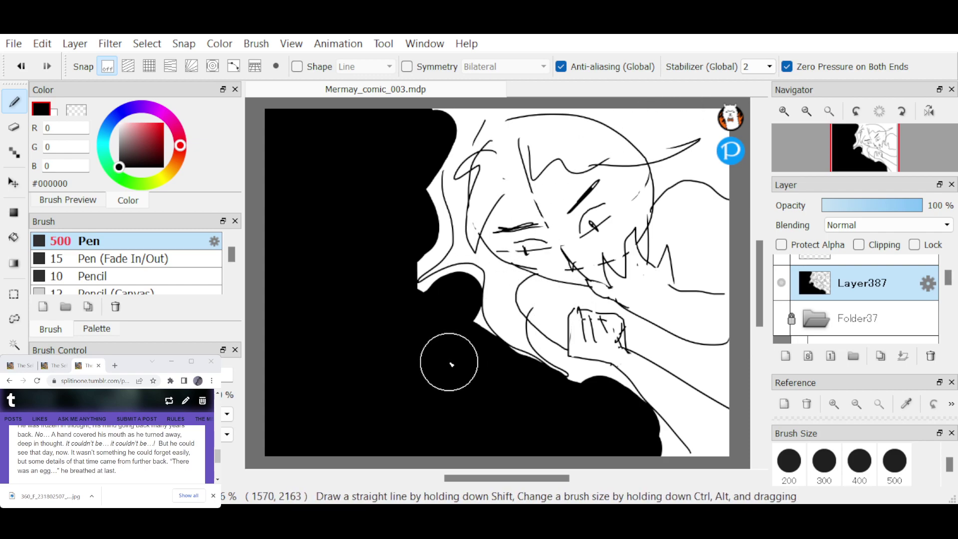
pyautogui.scroll(5, 915, 465)
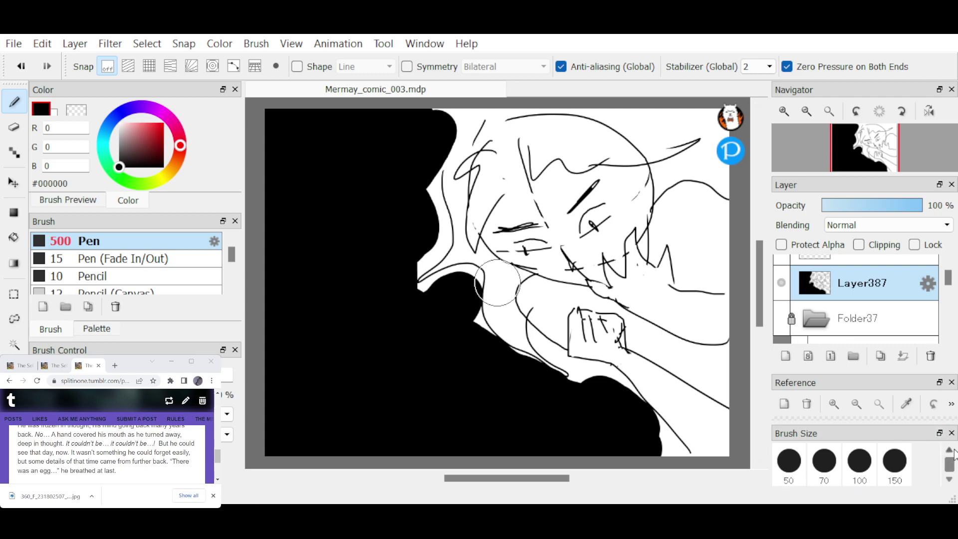
pyautogui.click(902, 467)
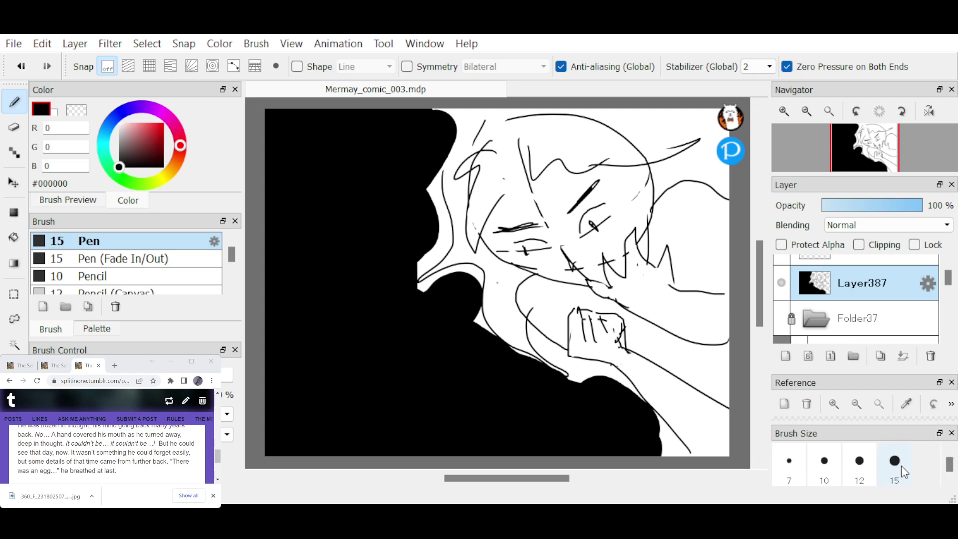
# Add a text layer above Layer387 containing the line "There was an egg…" copied from the Tumblr post.
pyautogui.press('t')
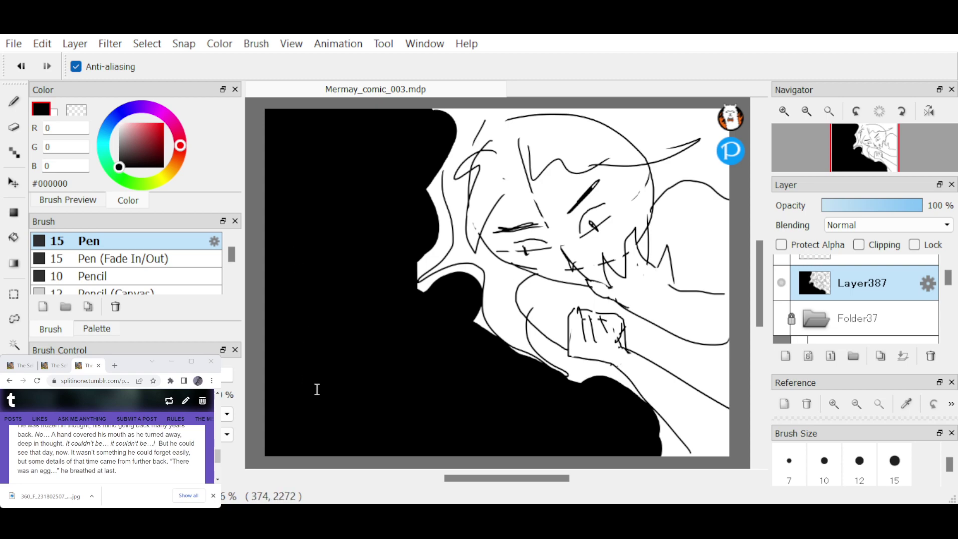
pyautogui.hotkey('ctrl', 'shift', 'n')
pyautogui.click(98, 468)
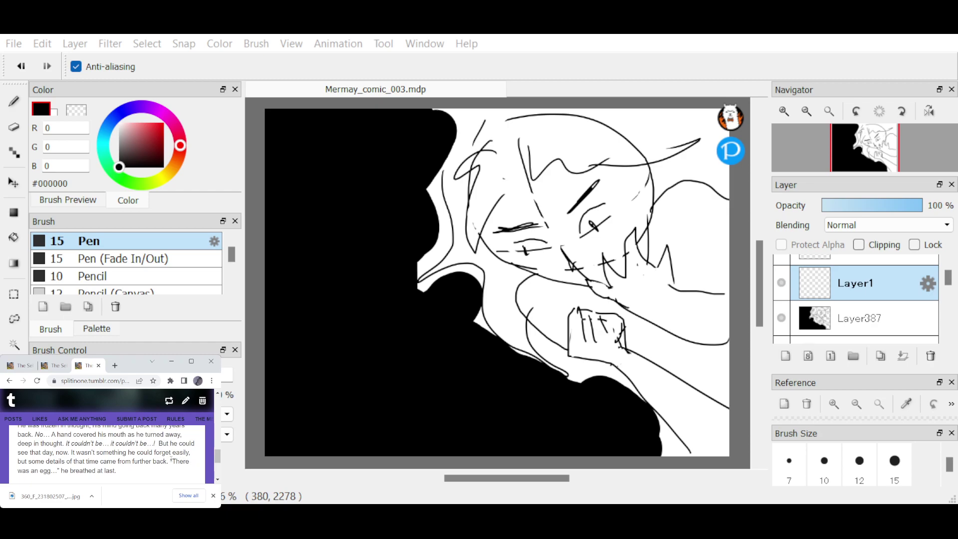
pyautogui.moveTo(171, 461); pyautogui.dragTo(59, 434)
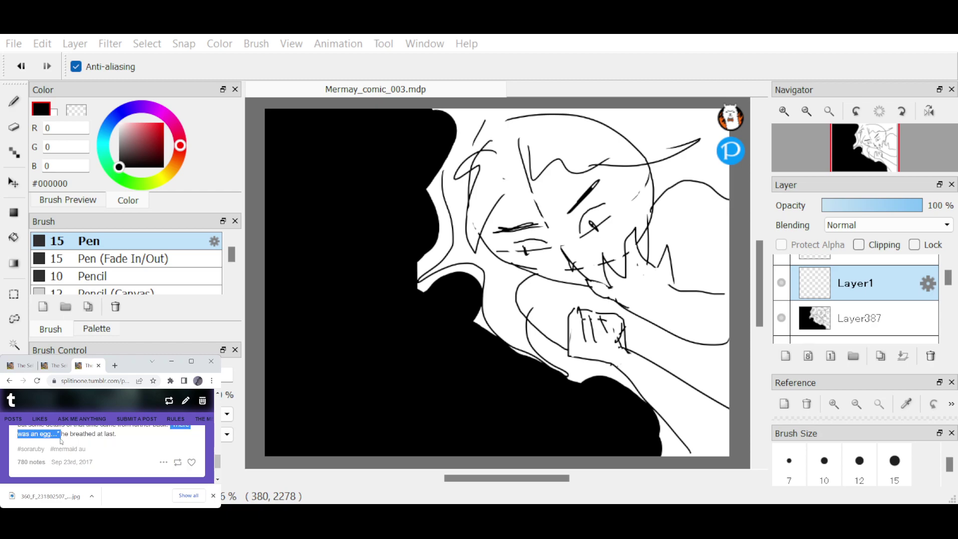
pyautogui.hotkey('alt', 'Tab')
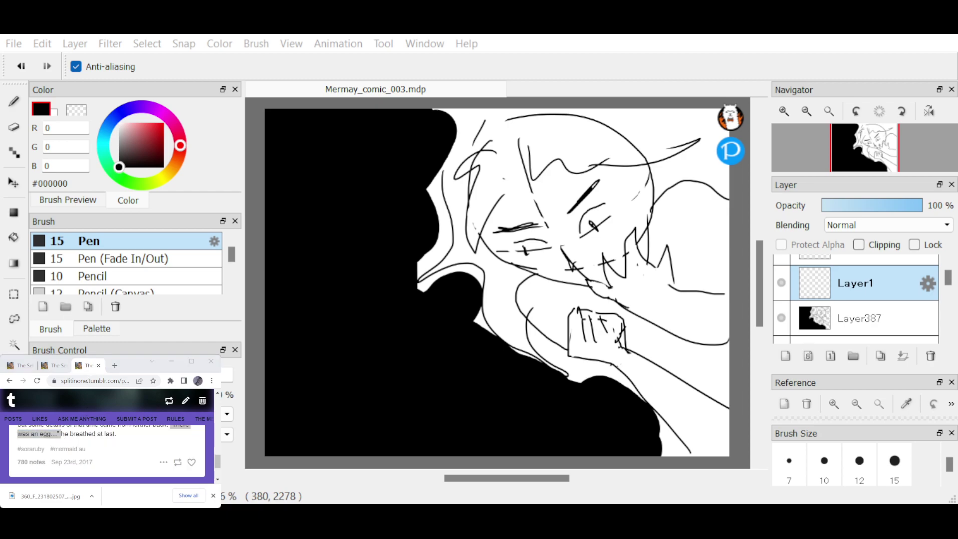
pyautogui.write('"There was an egg…"')
pyautogui.hotkey('alt', 'Tab')
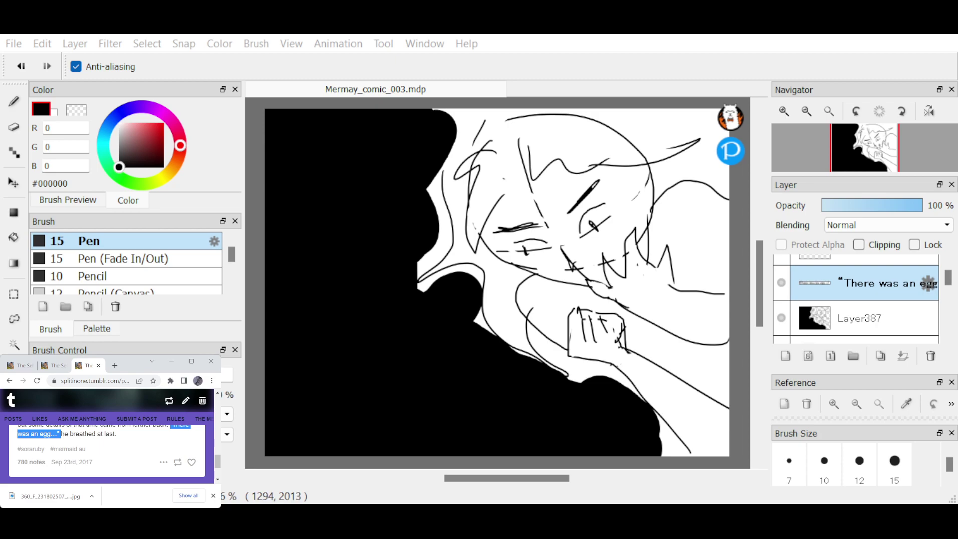
# Undo the stray text layer and recolour the line "There was an egg…" white for the black background.
pyautogui.click(605, 178)
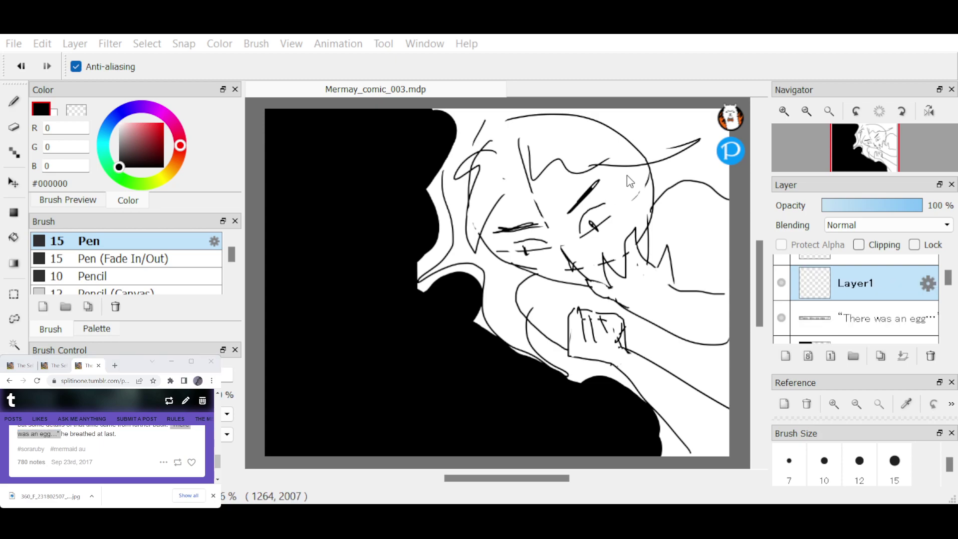
pyautogui.hotkey('ctrl', 'z')
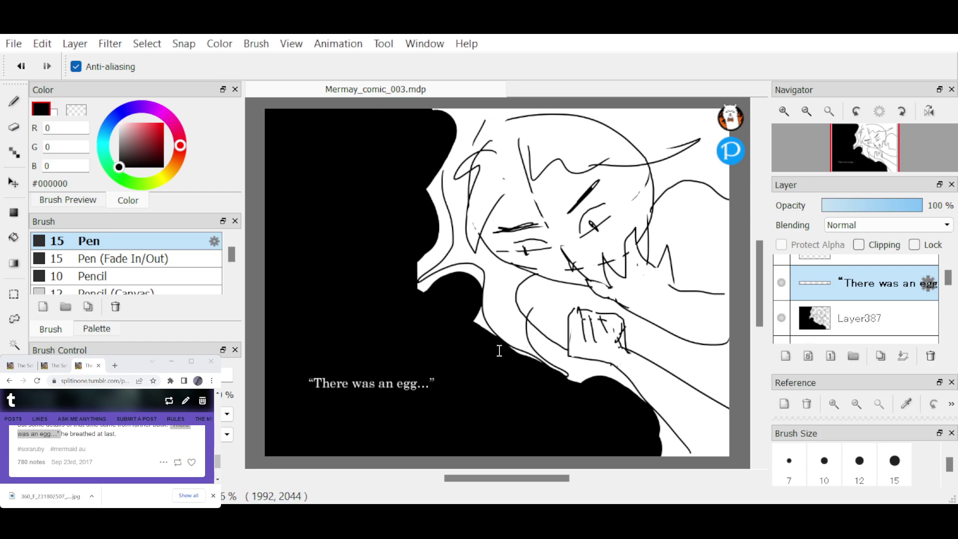
pyautogui.press('b')
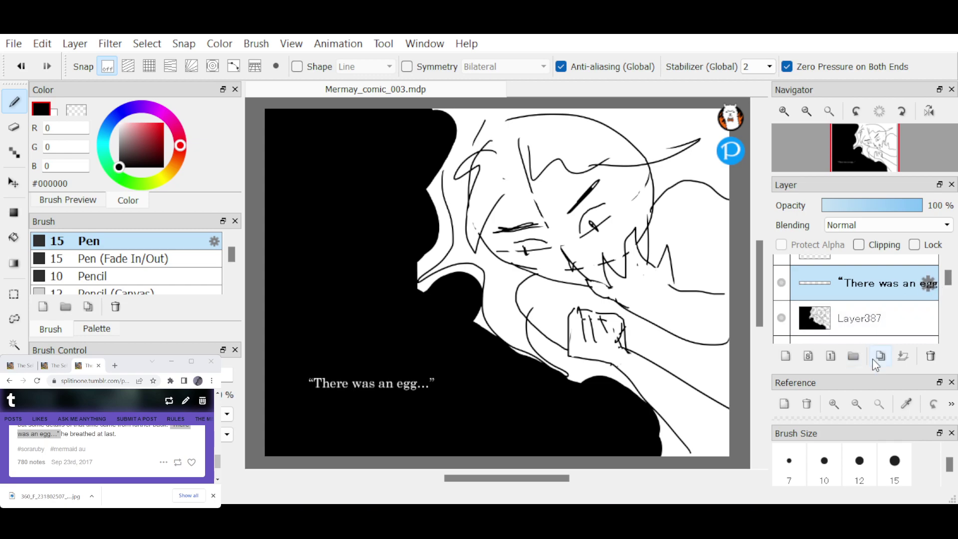
# On Layer387, erase a dashed speech bubble outline around "There was an egg…" with the size 30 eraser.
pyautogui.click(859, 318)
pyautogui.press('e')
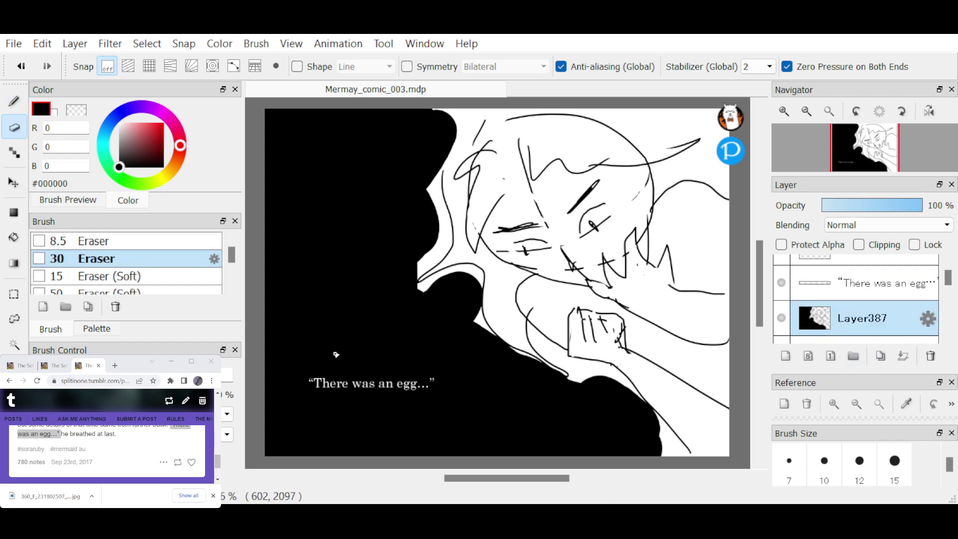
pyautogui.moveTo(365, 340); pyautogui.dragTo(376, 338)
pyautogui.click(345, 343)
pyautogui.moveTo(307, 355)
pyautogui.mouseDown()
pyautogui.moveTo(314, 350)
pyautogui.moveTo(294, 380)
pyautogui.moveTo(290, 419)
pyautogui.moveTo(309, 436)
pyautogui.mouseUp()
pyautogui.moveTo(332, 438)
pyautogui.mouseDown()
pyautogui.moveTo(387, 443)
pyautogui.moveTo(457, 422)
pyautogui.mouseUp()
pyautogui.moveTo(466, 412); pyautogui.dragTo(464, 380)
pyautogui.moveTo(459, 362)
pyautogui.mouseDown()
pyautogui.moveTo(457, 337)
pyautogui.moveTo(425, 346)
pyautogui.mouseUp()
# Erase a wavy speech bubble tail into the black, pointing from the dashed bubble up towards the figure.
pyautogui.moveTo(408, 340); pyautogui.dragTo(462, 302)
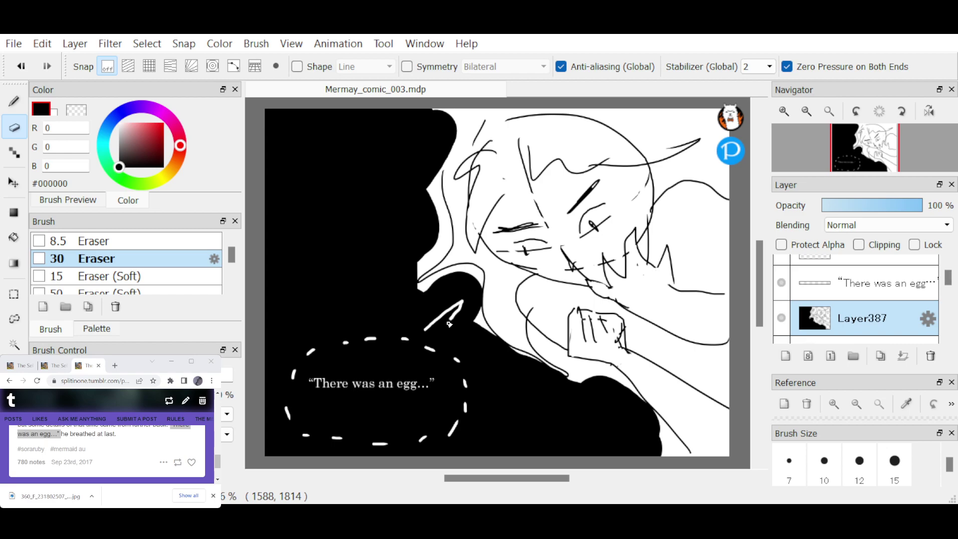
pyautogui.hotkey('ctrl', 'z')
pyautogui.moveTo(425, 328); pyautogui.dragTo(455, 302)
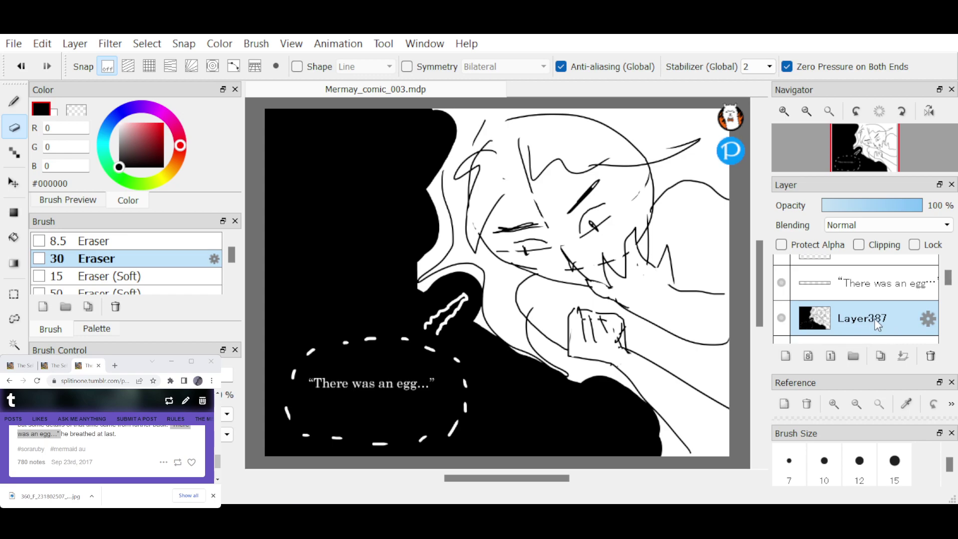
# Group the text layer and Layer387 into a folder, lock and hide it, and select the blank Layer388.
pyautogui.keyDown('ctrl'); pyautogui.click(886, 286); pyautogui.keyUp('ctrl')
pyautogui.hotkey('ctrl', 'g')
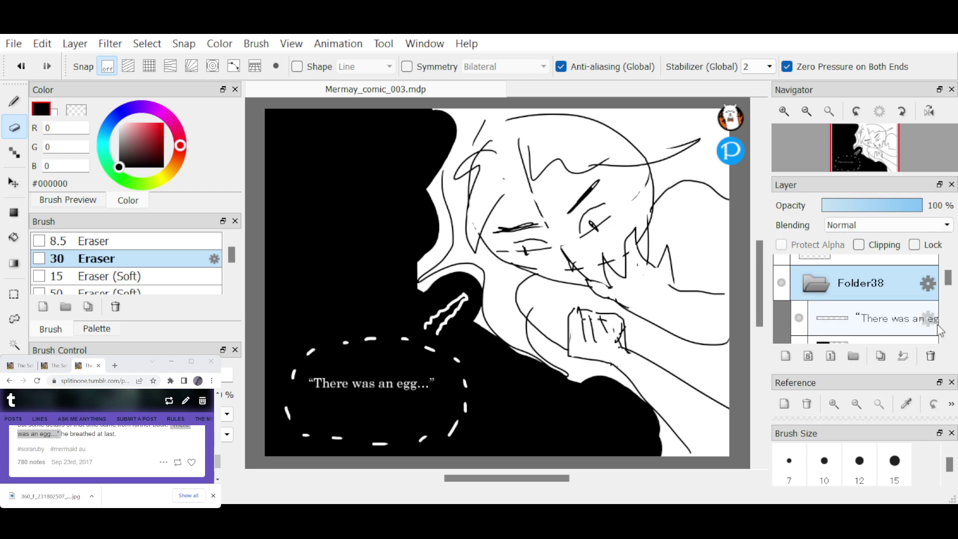
pyautogui.click(787, 282)
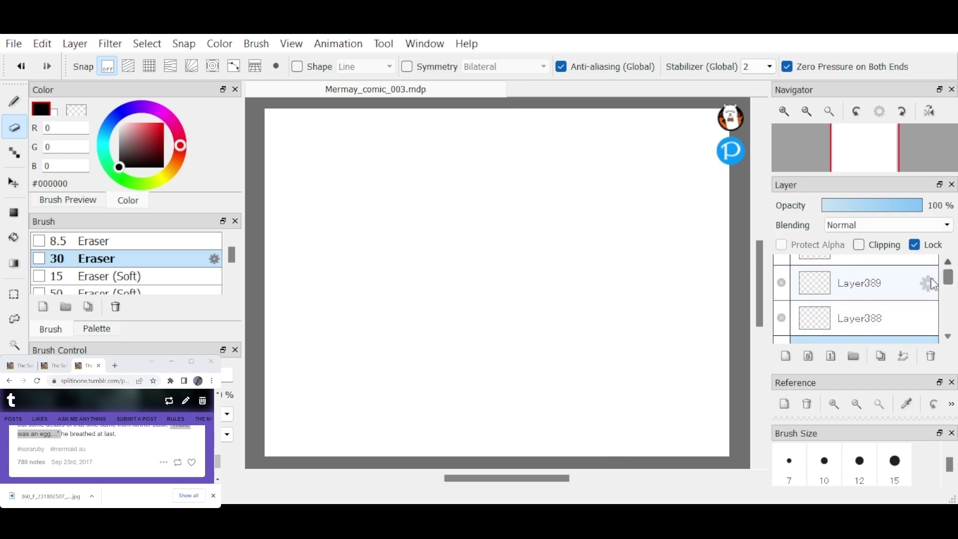
pyautogui.click(826, 320)
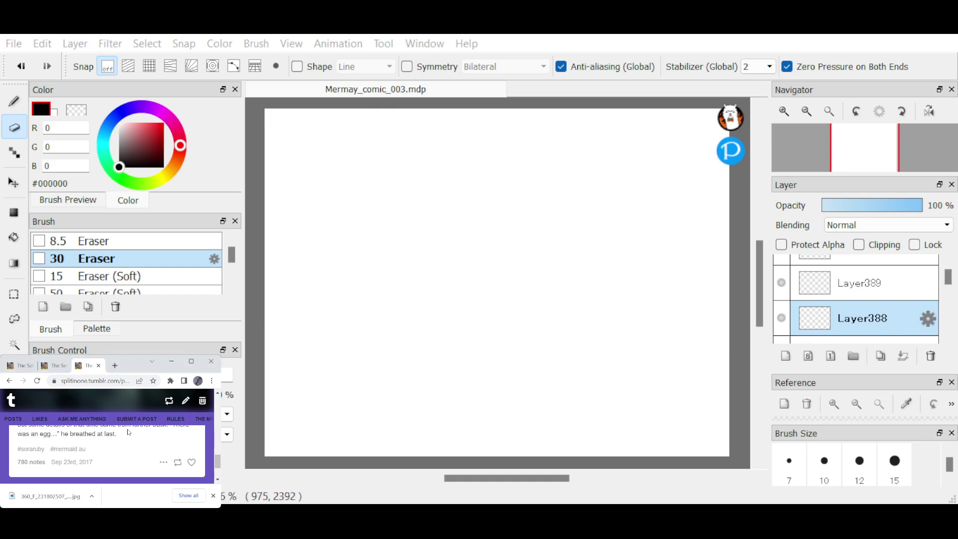
# Close the finished Tumblr post and read the dialogue of the next story post for the new panel.
pyautogui.scroll(-5, 131, 458)
pyautogui.scroll(1, 130, 457)
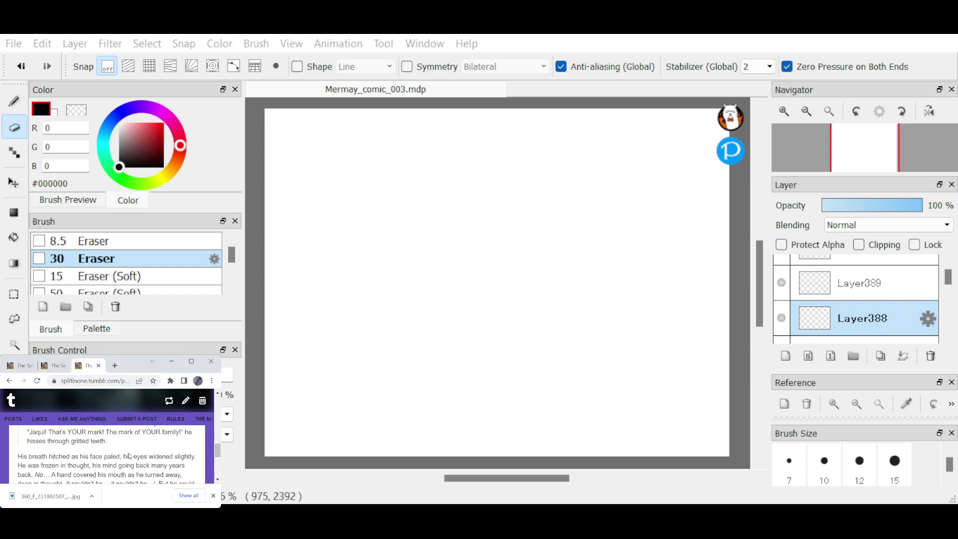
pyautogui.scroll(2, 129, 456)
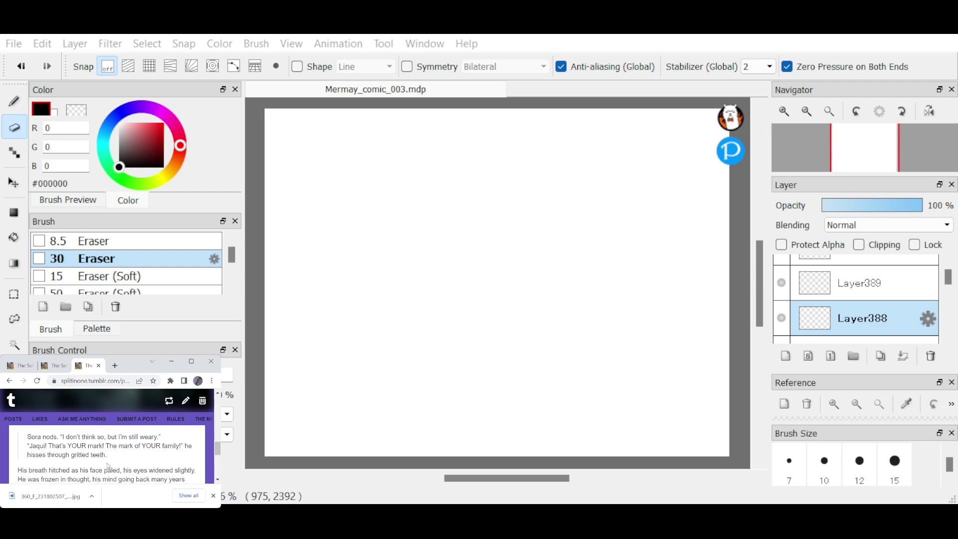
pyautogui.click(98, 366)
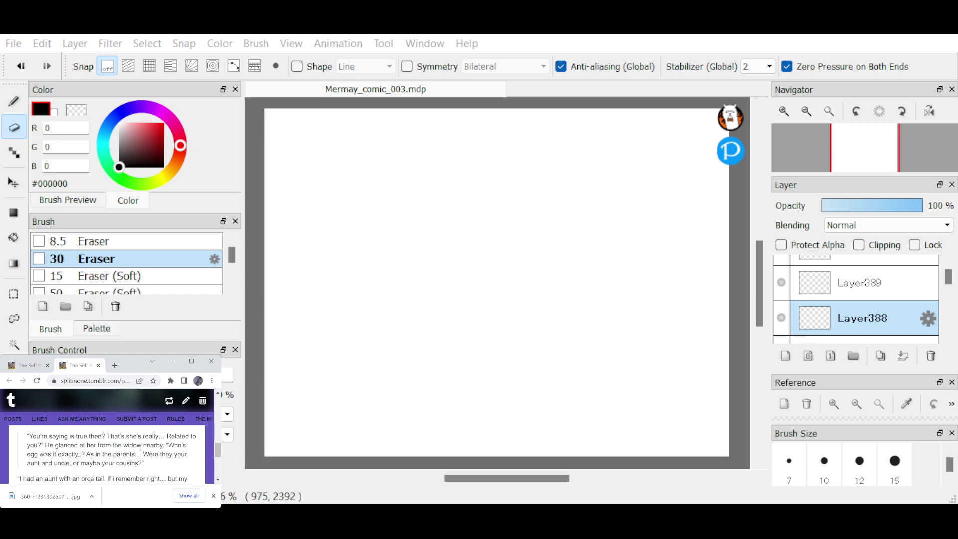
pyautogui.scroll(2, 130, 458)
pyautogui.scroll(-2, 130, 458)
pyautogui.scroll(1, 129, 454)
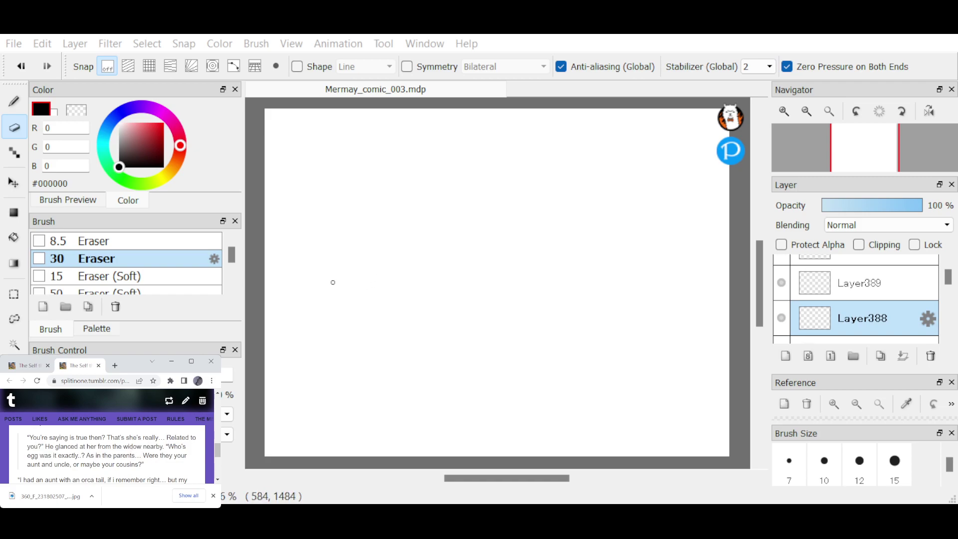
pyautogui.click(356, 359)
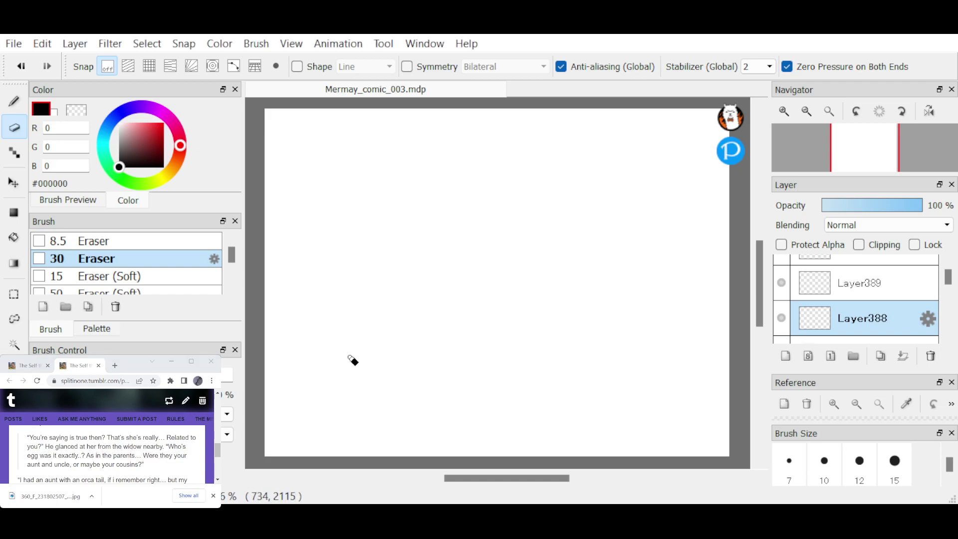
pyautogui.press('b')
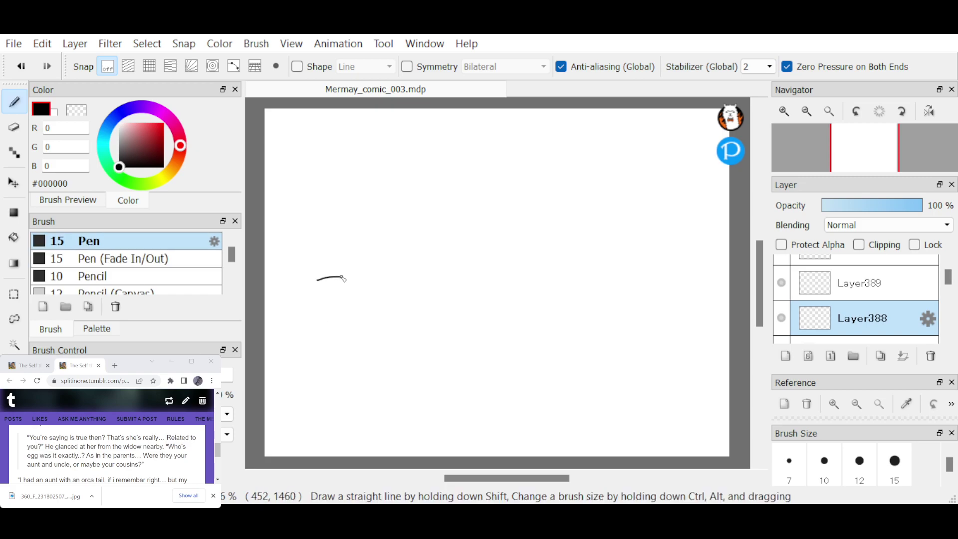
pyautogui.moveTo(344, 278)
pyautogui.mouseDown()
pyautogui.moveTo(299, 309)
pyautogui.moveTo(322, 283)
pyautogui.mouseUp()
pyautogui.moveTo(404, 352)
pyautogui.mouseDown()
pyautogui.moveTo(426, 369)
pyautogui.moveTo(417, 422)
pyautogui.moveTo(415, 410)
pyautogui.moveTo(320, 404)
pyautogui.moveTo(270, 417)
pyautogui.mouseUp()
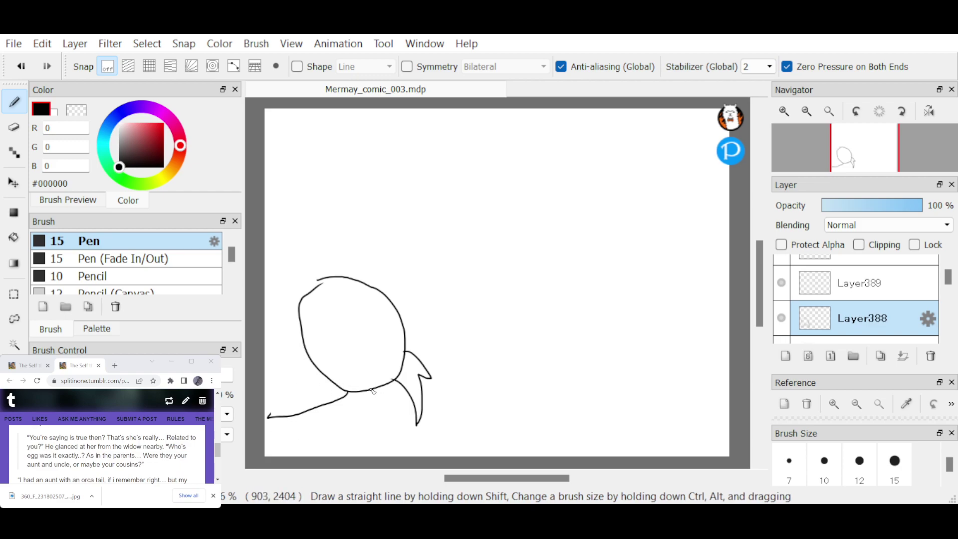
pyautogui.moveTo(373, 392); pyautogui.dragTo(303, 412)
pyautogui.moveTo(405, 356)
pyautogui.mouseDown()
pyautogui.moveTo(411, 308)
pyautogui.moveTo(358, 255)
pyautogui.moveTo(363, 266)
pyautogui.moveTo(334, 263)
pyautogui.moveTo(295, 238)
pyautogui.moveTo(267, 254)
pyautogui.moveTo(291, 271)
pyautogui.moveTo(267, 322)
pyautogui.mouseUp()
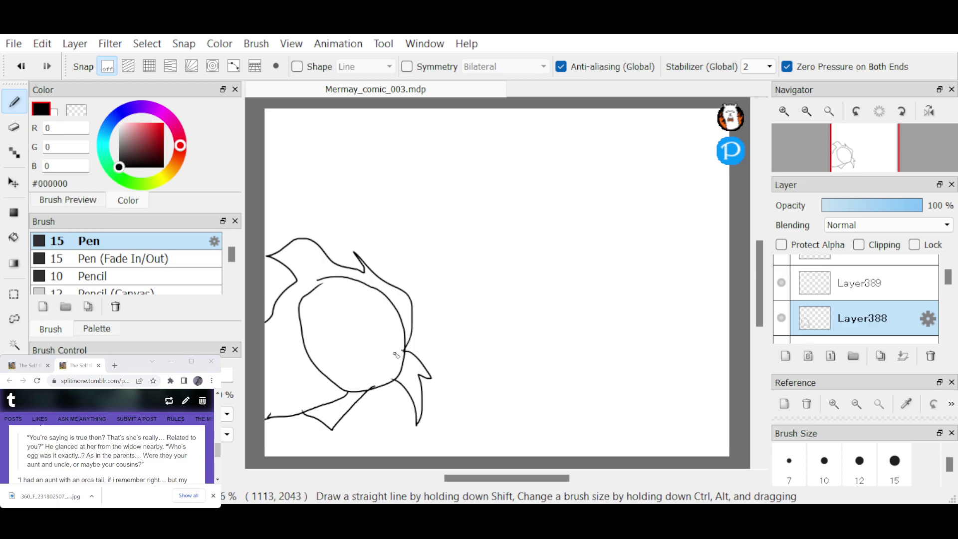
pyautogui.press('g')
pyautogui.click(352, 338)
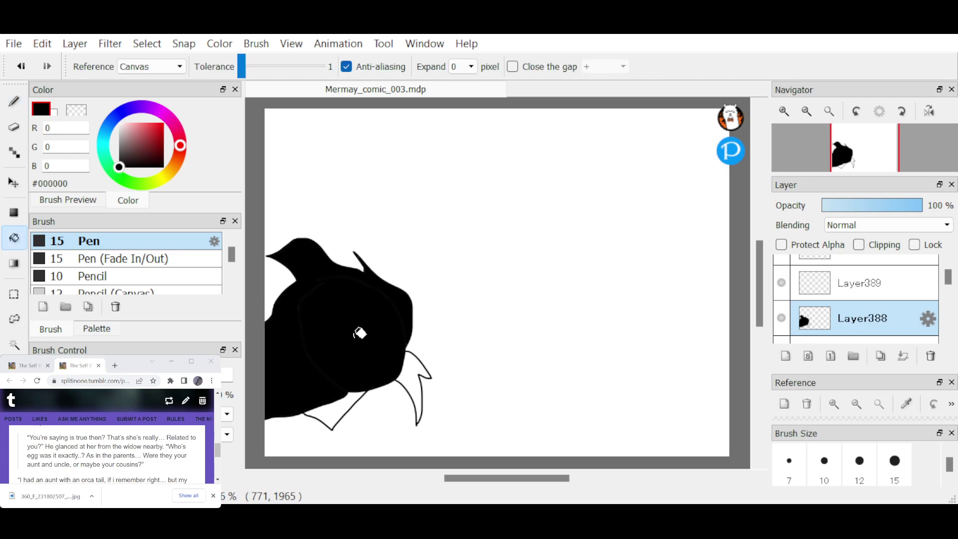
pyautogui.click(414, 371)
pyautogui.click(349, 402)
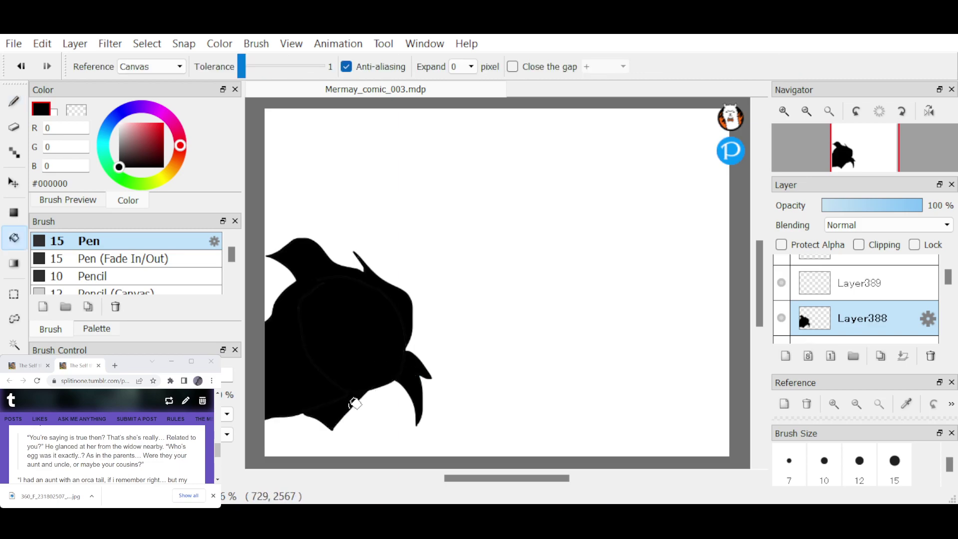
pyautogui.hotkey('ctrl', 'z')
pyautogui.hotkey('ctrl', 'z')
pyautogui.hotkey('ctrl', 'z')
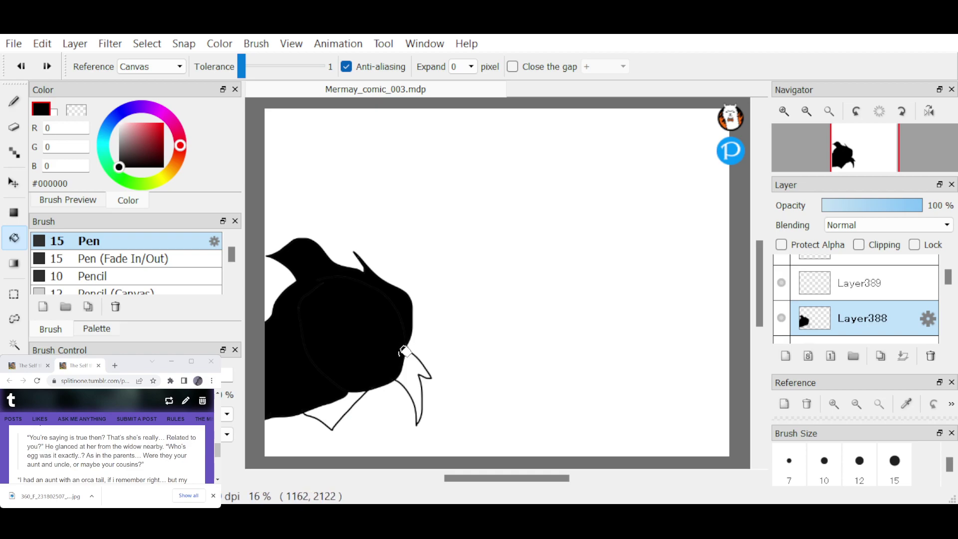
pyautogui.hotkey('ctrl', 'z')
pyautogui.hotkey('ctrl', 'z')
pyautogui.hotkey('ctrl', 'z')
pyautogui.hotkey('ctrl', 'z')
pyautogui.hotkey('ctrl', 'z')
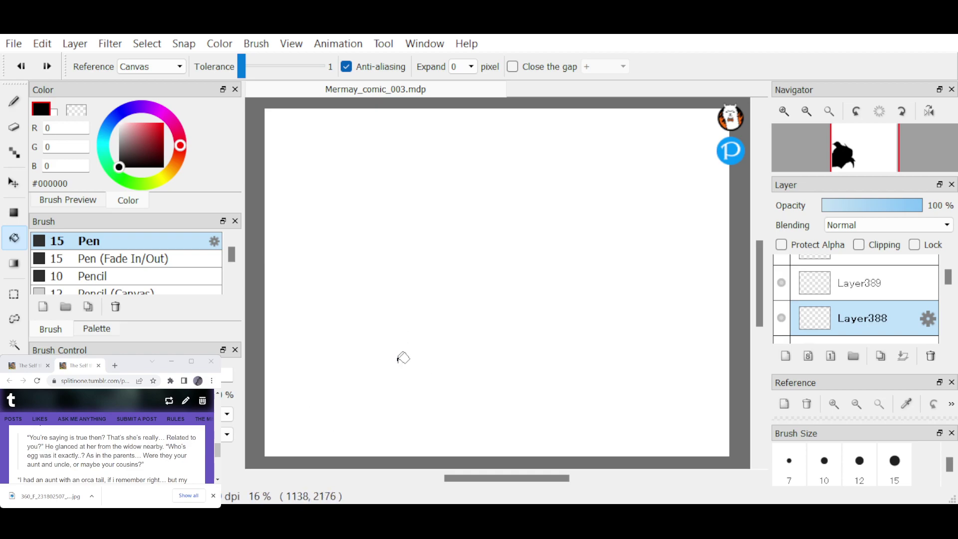
# Sketch a round head with spiky hair locks in the lower left of the panel on Layer388 with the size 15 pen.
pyautogui.press('b')
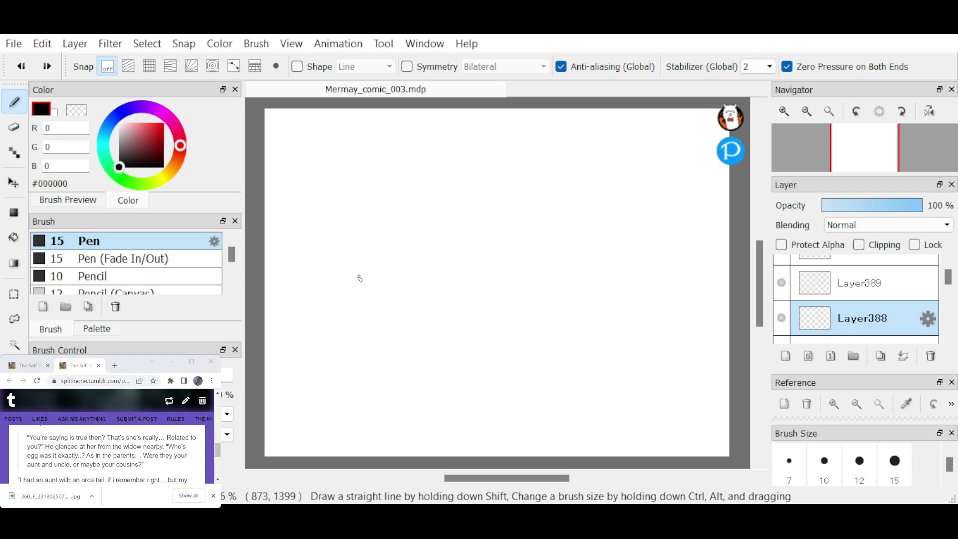
pyautogui.moveTo(359, 272)
pyautogui.mouseDown()
pyautogui.moveTo(419, 353)
pyautogui.moveTo(429, 280)
pyautogui.moveTo(357, 264)
pyautogui.mouseUp()
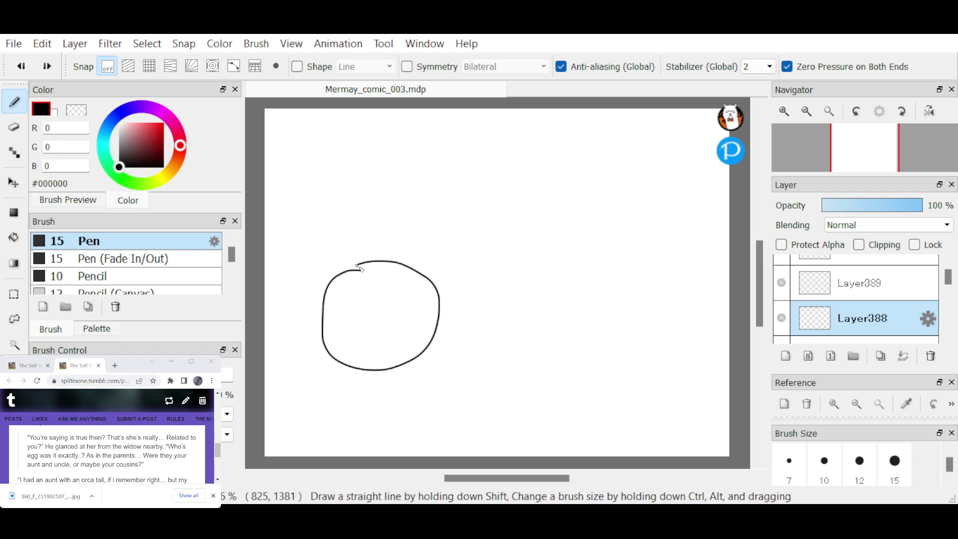
pyautogui.moveTo(439, 296)
pyautogui.mouseDown()
pyautogui.moveTo(457, 310)
pyautogui.moveTo(446, 380)
pyautogui.moveTo(432, 396)
pyautogui.moveTo(415, 342)
pyautogui.mouseUp()
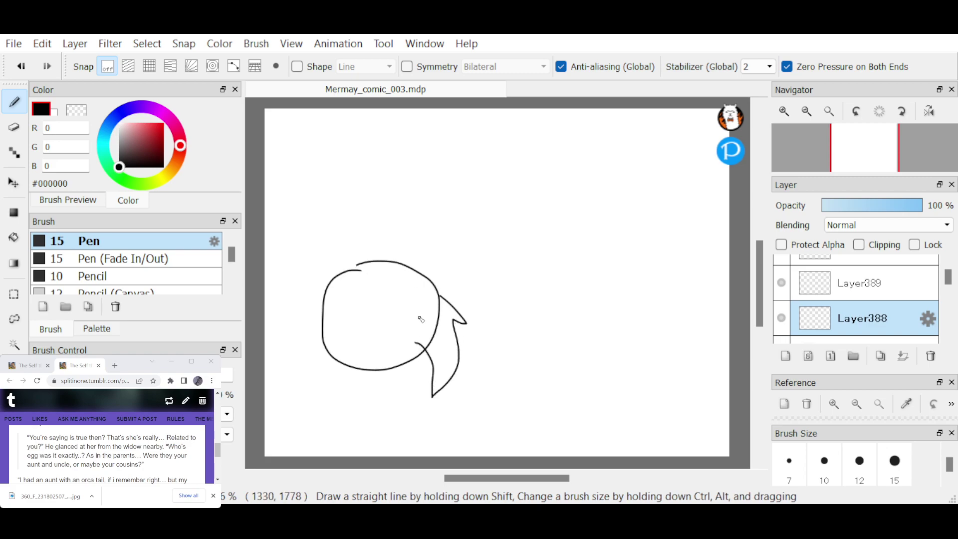
pyautogui.moveTo(343, 285); pyautogui.dragTo(361, 268)
pyautogui.moveTo(437, 296)
pyautogui.mouseDown()
pyautogui.moveTo(417, 246)
pyautogui.moveTo(365, 244)
pyautogui.moveTo(283, 261)
pyautogui.moveTo(329, 320)
pyautogui.mouseUp()
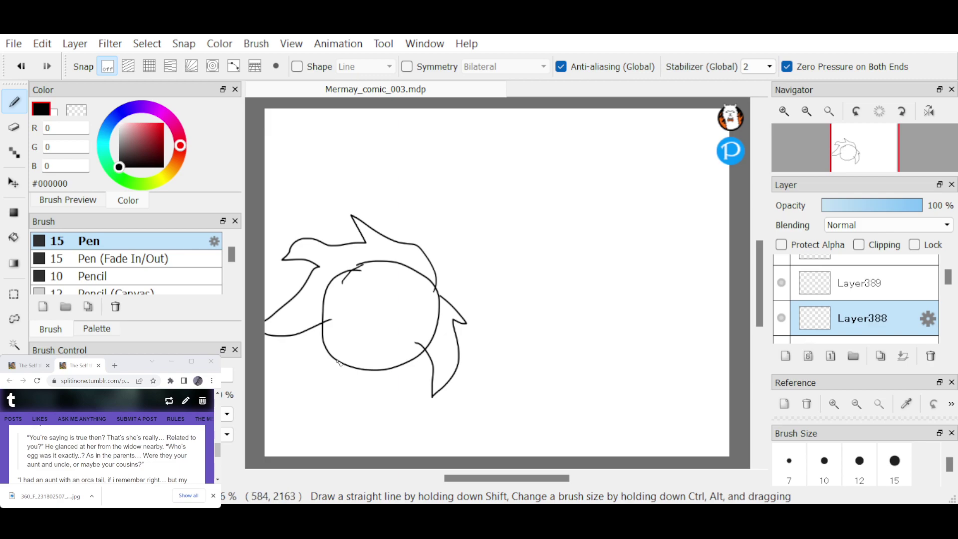
# Draw the figure's back lines running from the head to the canvas edge and a bent arm below the head.
pyautogui.moveTo(341, 357)
pyautogui.mouseDown()
pyautogui.moveTo(310, 378)
pyautogui.moveTo(263, 449)
pyautogui.mouseUp()
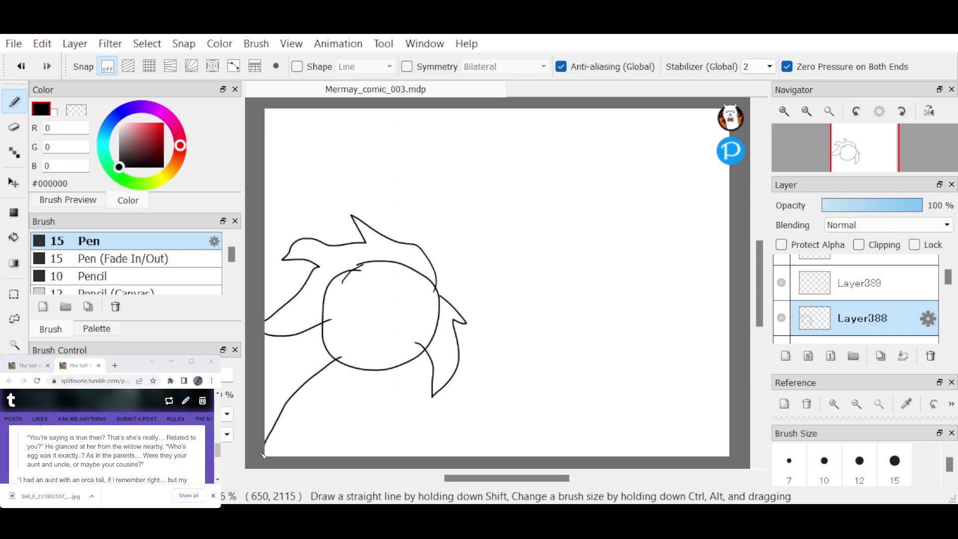
pyautogui.moveTo(298, 331); pyautogui.dragTo(265, 365)
pyautogui.moveTo(296, 412)
pyautogui.mouseDown()
pyautogui.moveTo(346, 405)
pyautogui.moveTo(367, 388)
pyautogui.moveTo(366, 378)
pyautogui.moveTo(313, 403)
pyautogui.moveTo(309, 372)
pyautogui.mouseUp()
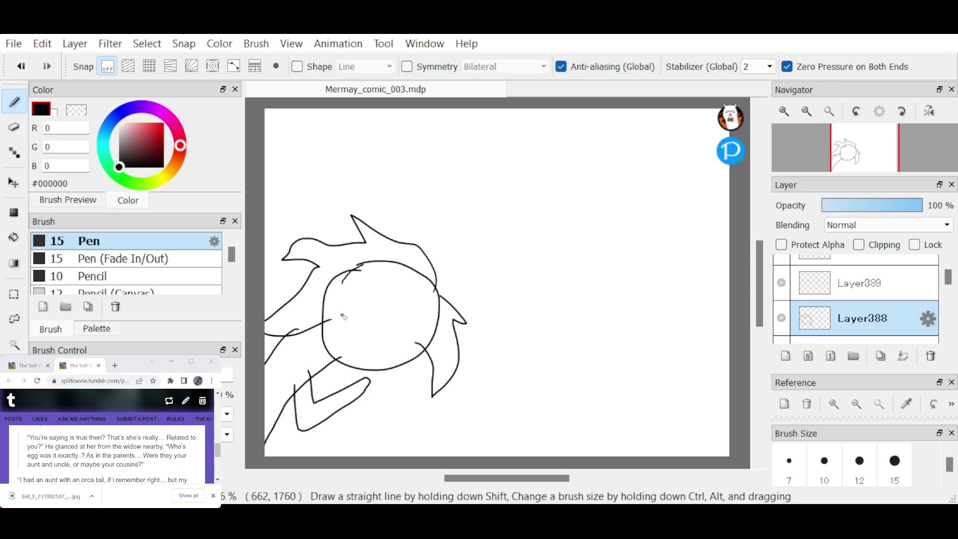
# Fill the figure's head, hair, body and arm solid black with the Bucket tool to make a silhouette.
pyautogui.press('g')
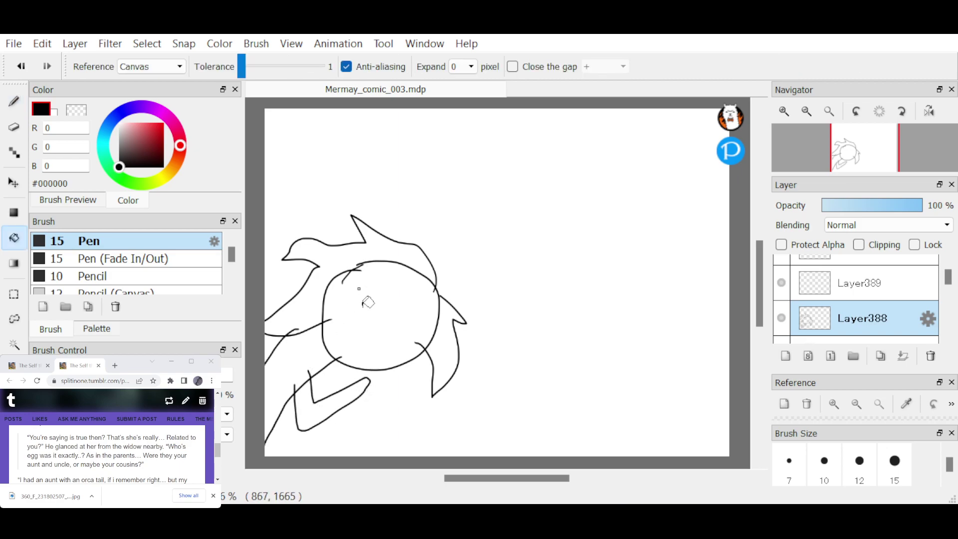
pyautogui.click(383, 251)
pyautogui.click(303, 366)
pyautogui.click(452, 334)
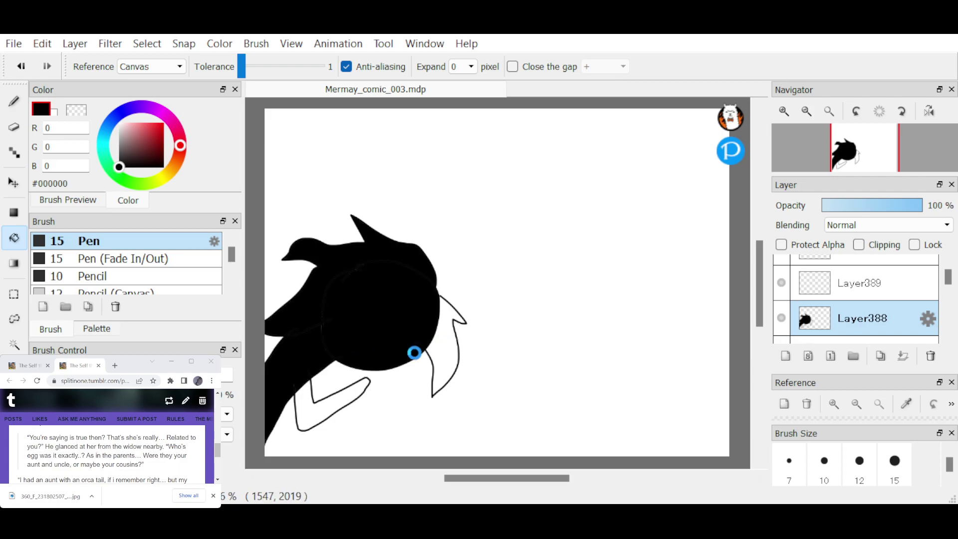
pyautogui.click(318, 418)
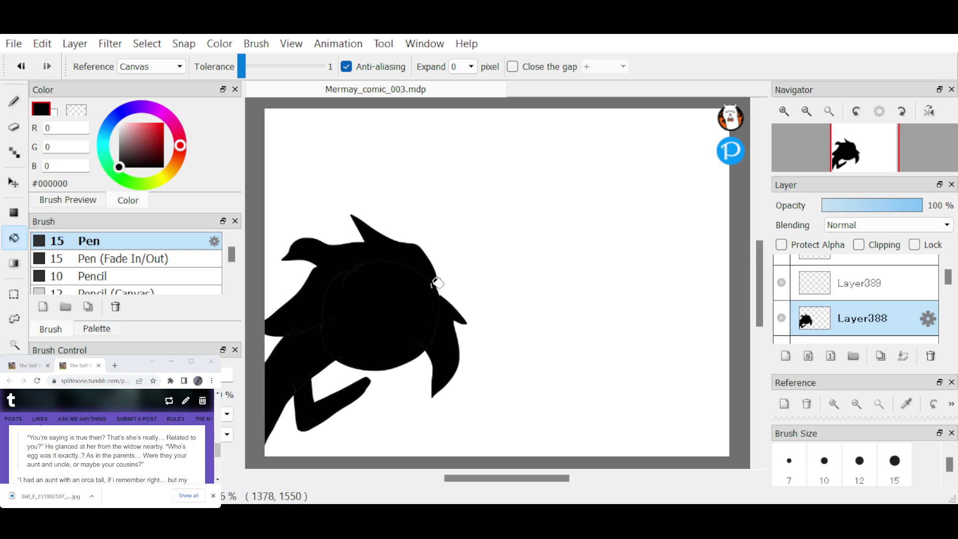
# Draw short squiggly tremble marks around the black silhouette with the pen.
pyautogui.press('b')
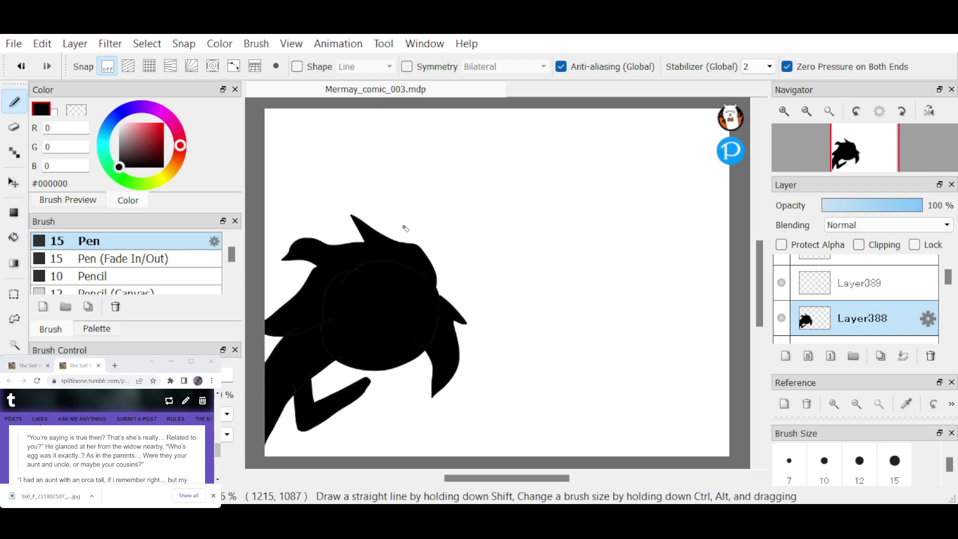
pyautogui.moveTo(390, 225); pyautogui.dragTo(405, 233)
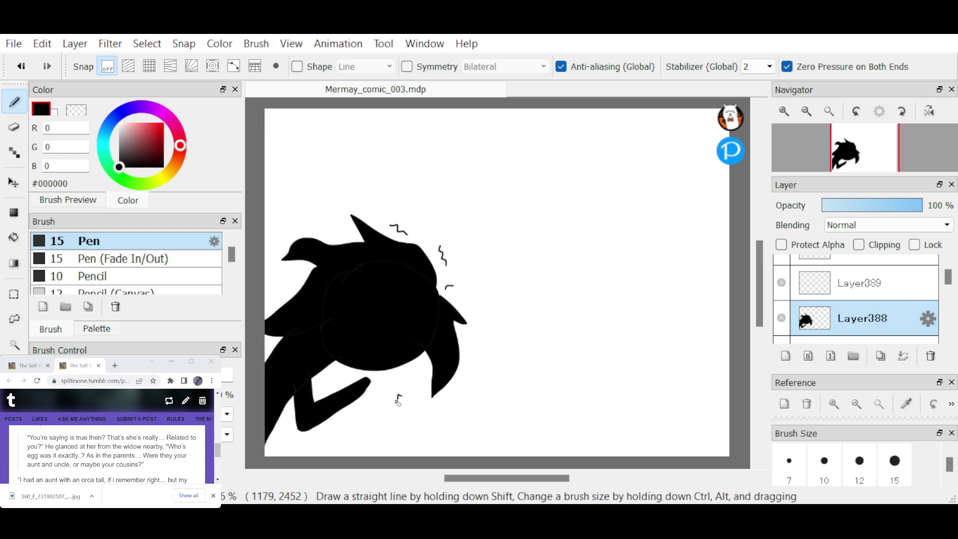
pyautogui.moveTo(397, 401); pyautogui.dragTo(386, 406)
pyautogui.moveTo(358, 426); pyautogui.dragTo(343, 436)
pyautogui.moveTo(306, 451); pyautogui.dragTo(297, 452)
pyautogui.moveTo(280, 299); pyautogui.dragTo(300, 290)
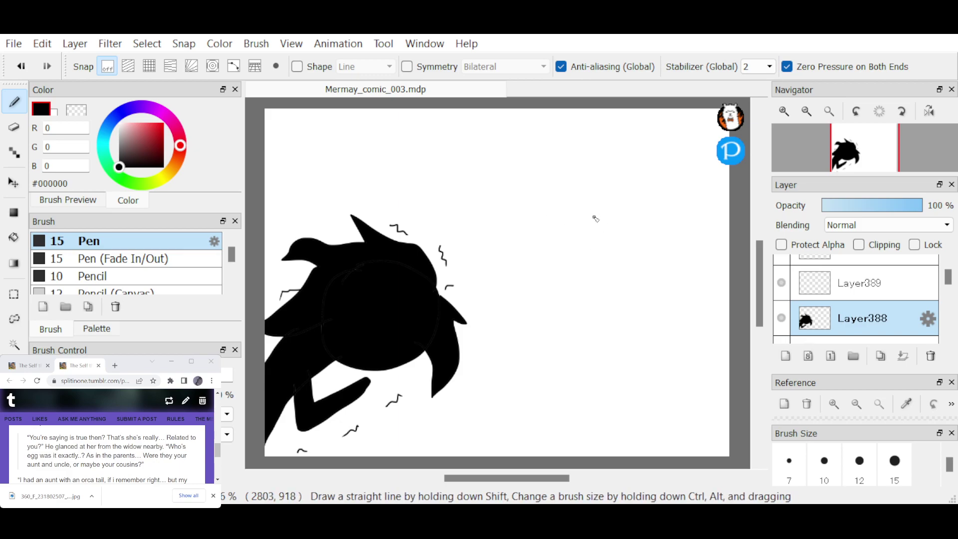
# Sketch a small round head with simple eyes, brows, side hair tufts and a curved top strand at the panel's upper right.
pyautogui.moveTo(619, 213)
pyautogui.mouseDown()
pyautogui.moveTo(594, 241)
pyautogui.moveTo(619, 267)
pyautogui.moveTo(663, 241)
pyautogui.moveTo(633, 211)
pyautogui.moveTo(608, 241)
pyautogui.moveTo(641, 246)
pyautogui.mouseUp()
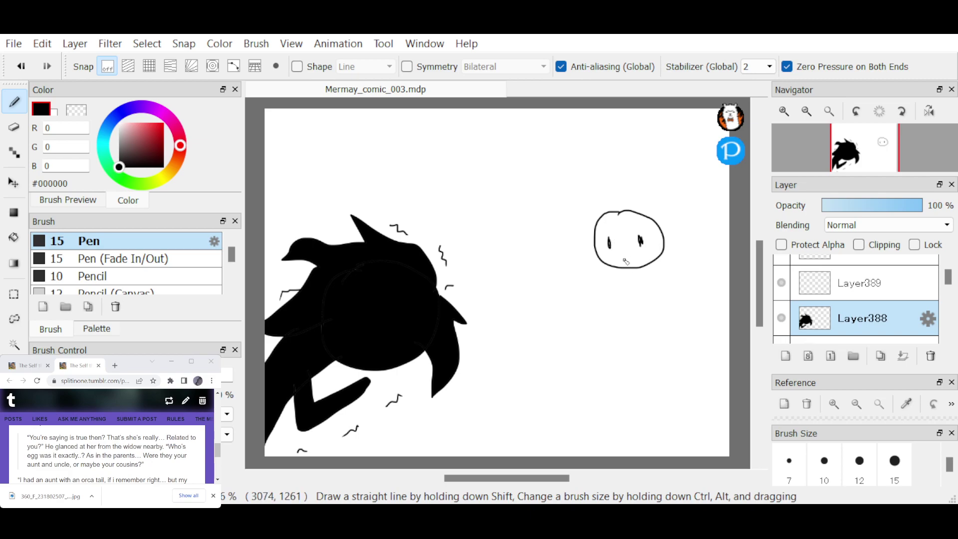
pyautogui.moveTo(622, 214); pyautogui.dragTo(627, 179)
pyautogui.moveTo(606, 229)
pyautogui.mouseDown()
pyautogui.moveTo(638, 225)
pyautogui.moveTo(593, 231)
pyautogui.moveTo(667, 231)
pyautogui.mouseUp()
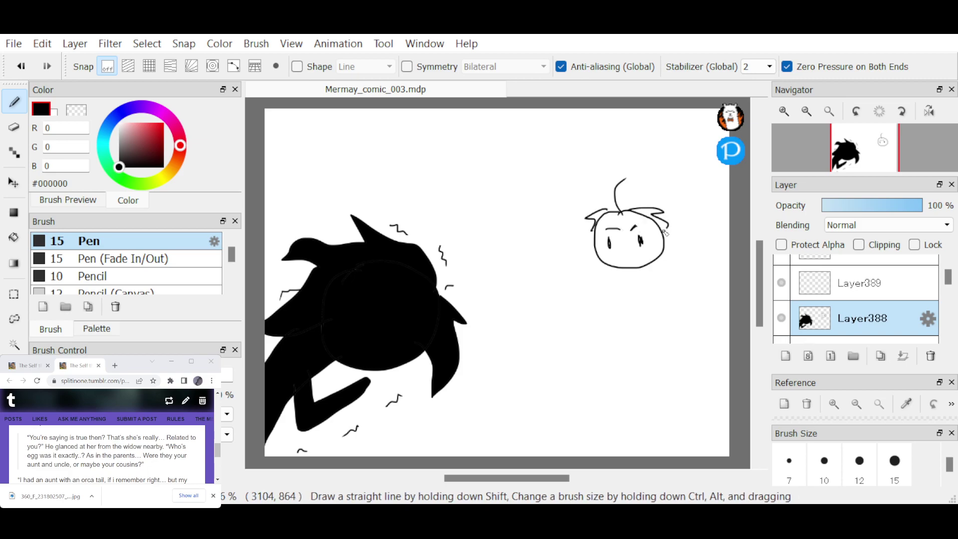
# Draw the small figure's curved merfolk body below the head, with two fin-like arms and a forked tail fin.
pyautogui.moveTo(619, 271)
pyautogui.mouseDown()
pyautogui.moveTo(655, 299)
pyautogui.moveTo(672, 370)
pyautogui.mouseUp()
pyautogui.moveTo(649, 267); pyautogui.dragTo(697, 338)
pyautogui.moveTo(633, 283)
pyautogui.mouseDown()
pyautogui.moveTo(600, 312)
pyautogui.moveTo(642, 285)
pyautogui.moveTo(723, 283)
pyautogui.mouseUp()
pyautogui.moveTo(723, 284); pyautogui.dragTo(682, 279)
pyautogui.moveTo(697, 337); pyautogui.dragTo(626, 442)
pyautogui.moveTo(625, 442)
pyautogui.mouseDown()
pyautogui.moveTo(633, 392)
pyautogui.moveTo(600, 402)
pyautogui.mouseUp()
pyautogui.moveTo(600, 402)
pyautogui.mouseDown()
pyautogui.moveTo(666, 374)
pyautogui.moveTo(687, 364)
pyautogui.mouseUp()
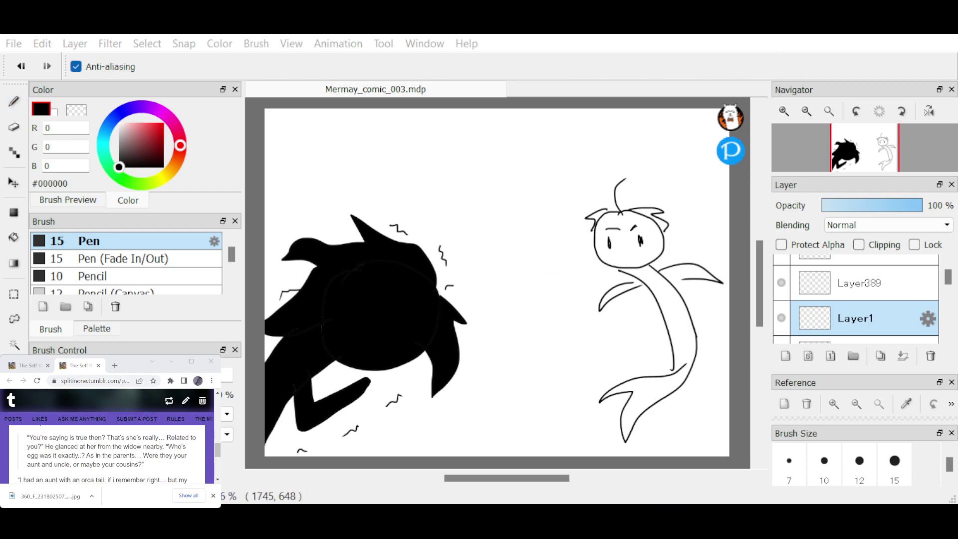
# Read the Tumblr story passage about the egg and the aunt with the orca tail for the panel's dialogue.
pyautogui.click(59, 464)
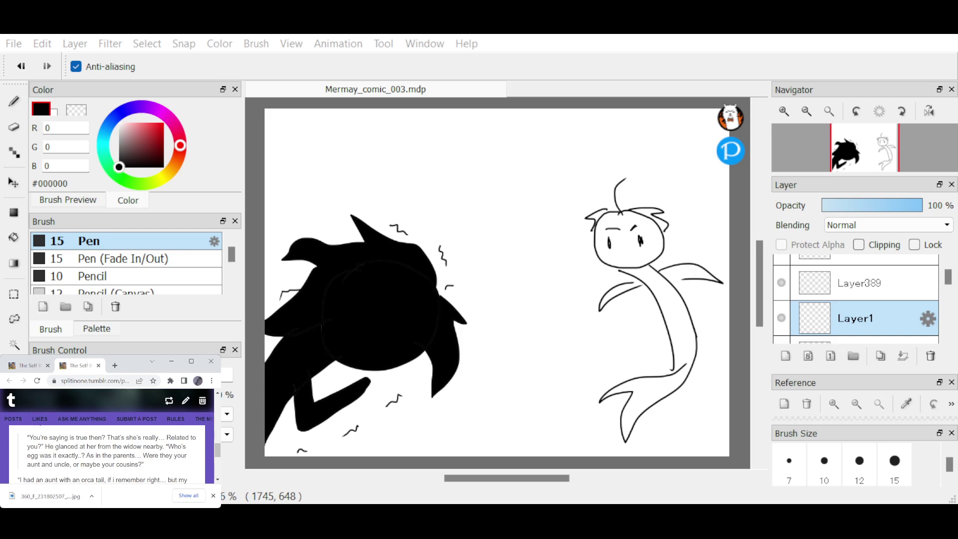
pyautogui.scroll(-1, 92, 470)
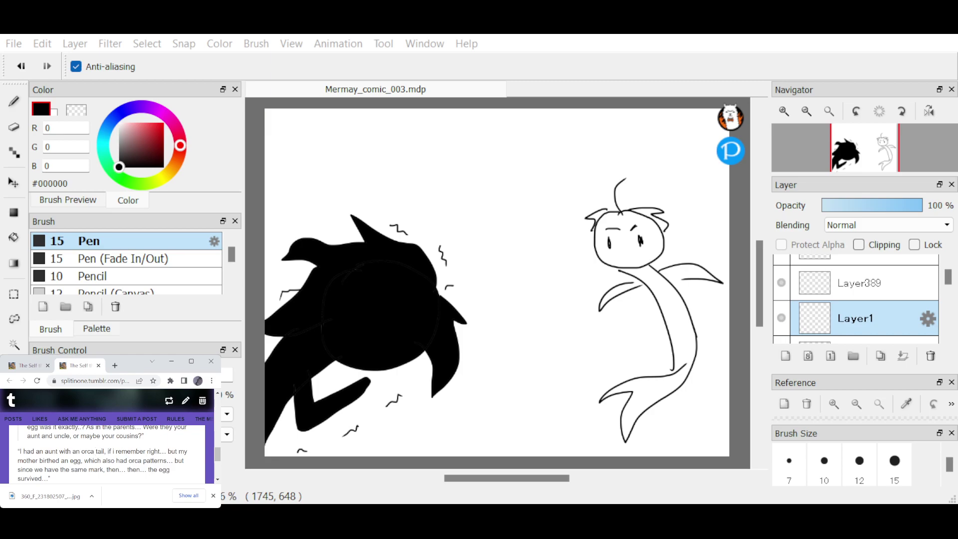
pyautogui.scroll(1, 95, 458)
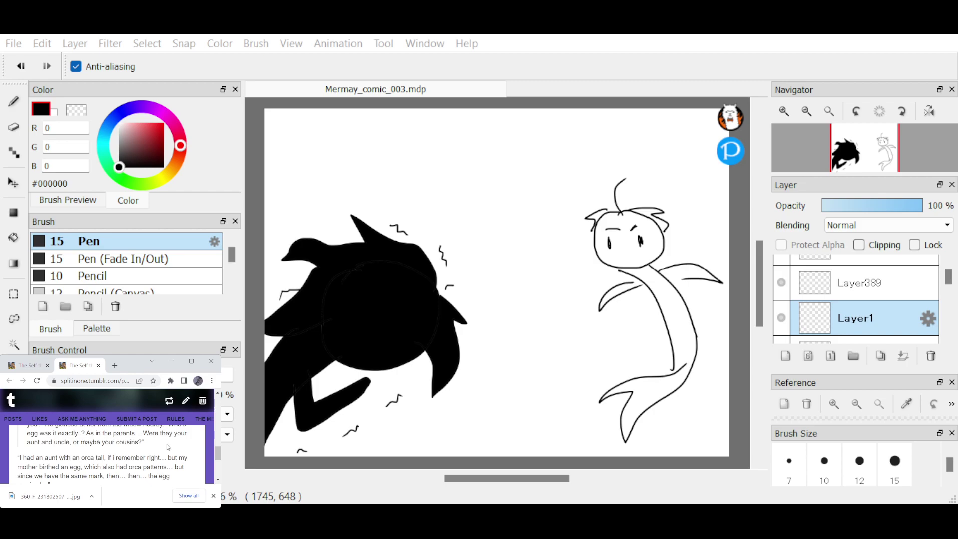
pyautogui.scroll(-1, 168, 446)
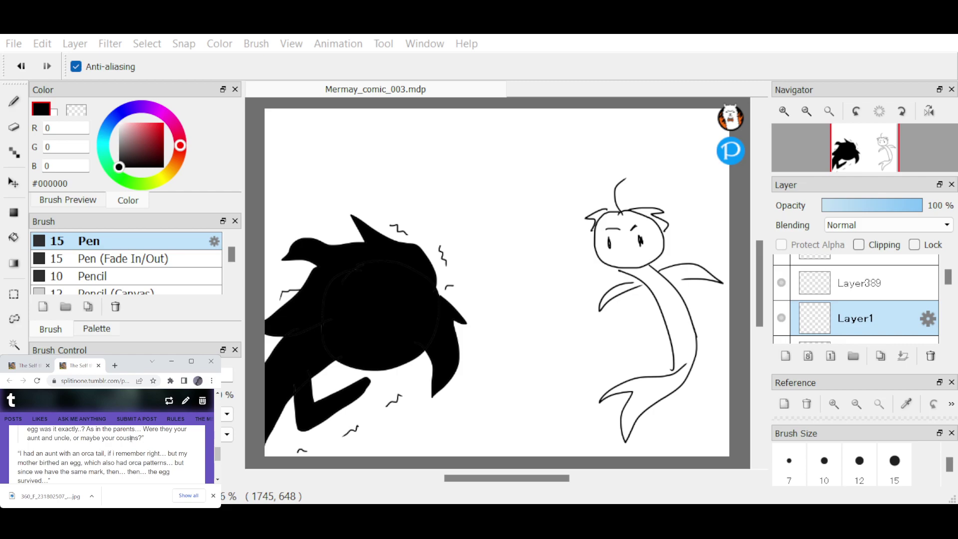
pyautogui.scroll(-1, 145, 449)
pyautogui.scroll(1, 141, 434)
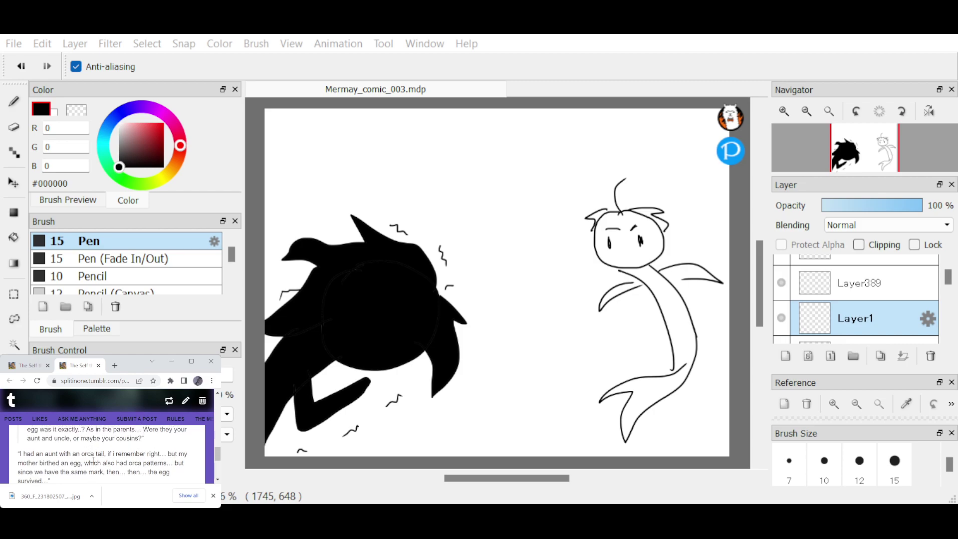
pyautogui.scroll(2, 94, 460)
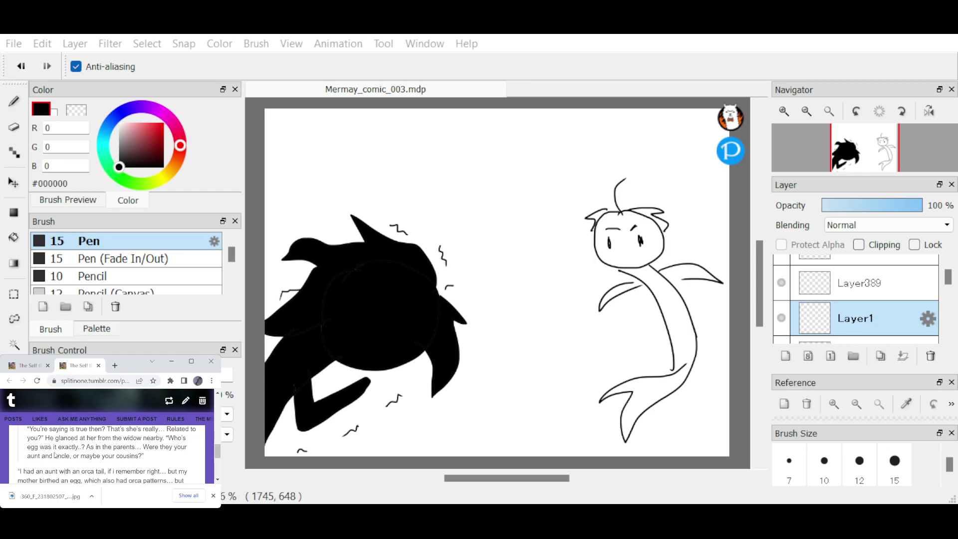
pyautogui.scroll(-1, 100, 452)
# Copy “You're saying is true then? That's she's really… from the post into a two-line text placed above the black silhouette.
pyautogui.moveTo(27, 445); pyautogui.dragTo(164, 446)
pyautogui.hotkey('ctrl', 'c')
pyautogui.click(460, 316)
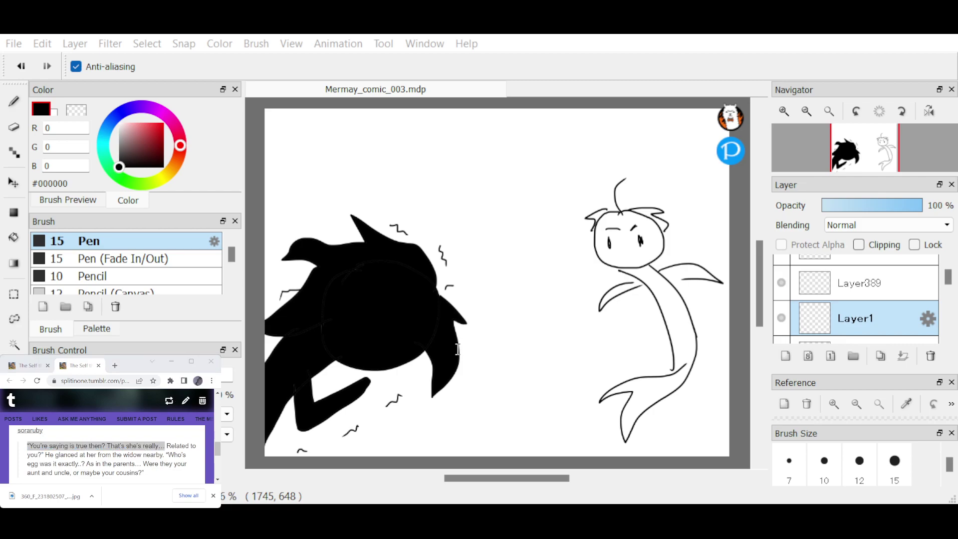
pyautogui.hotkey('ctrl', 'v')
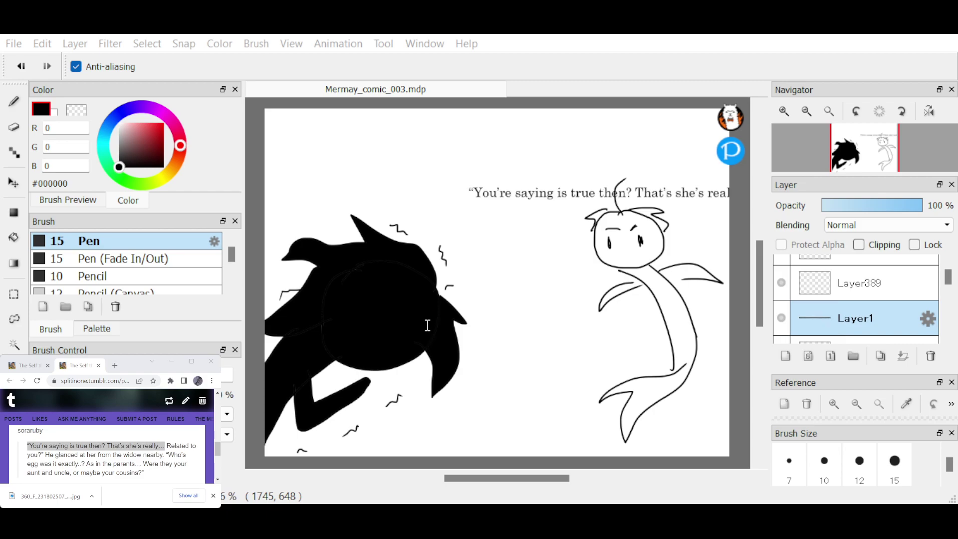
pyautogui.press('Return')
pyautogui.click(524, 394)
pyautogui.moveTo(499, 196); pyautogui.dragTo(421, 162)
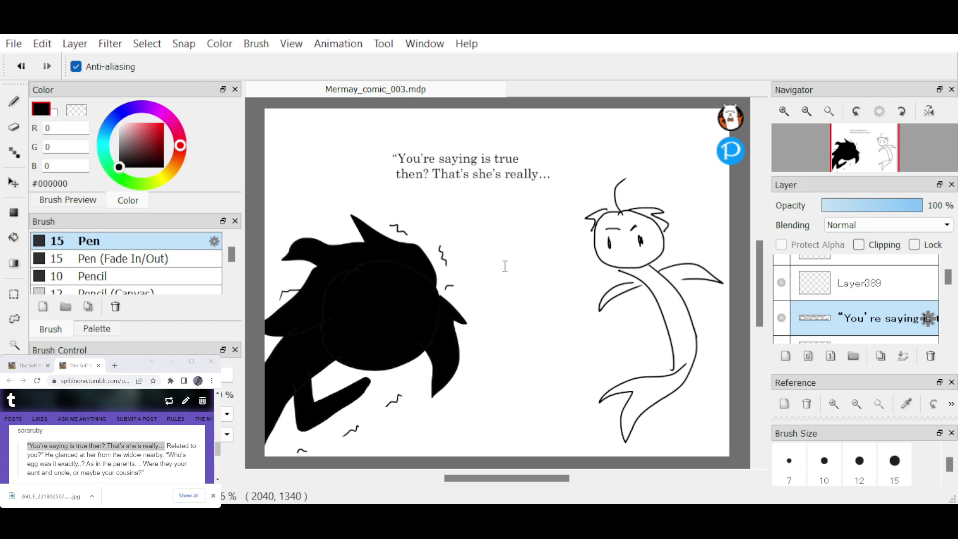
# Draw a dashed speech balloon around the dialogue on Layer388, with a pointed tail leading to the small mer figure's head.
pyautogui.press('b')
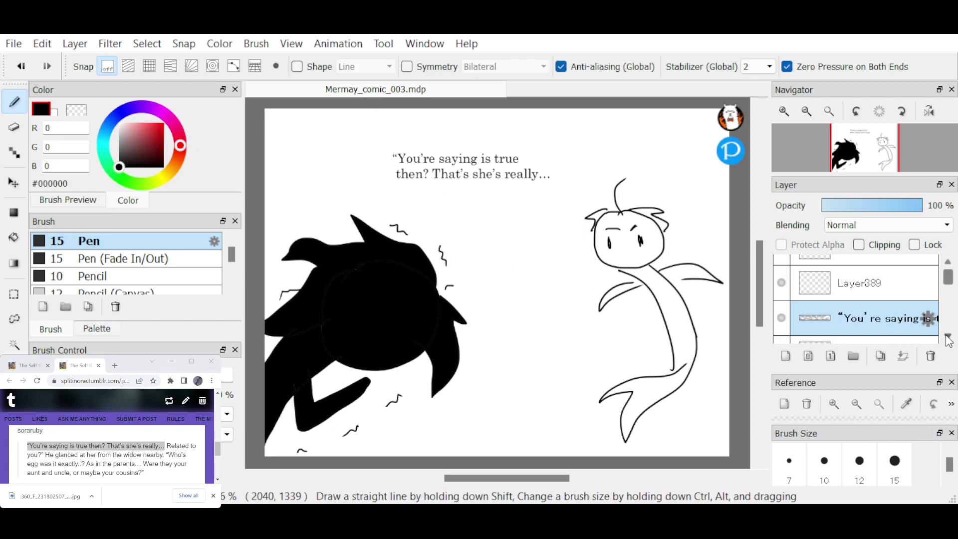
pyautogui.click(947, 337)
pyautogui.click(898, 317)
pyautogui.moveTo(428, 134)
pyautogui.mouseDown()
pyautogui.moveTo(387, 146)
pyautogui.moveTo(384, 171)
pyautogui.mouseUp()
pyautogui.moveTo(391, 185); pyautogui.dragTo(441, 188)
pyautogui.moveTo(465, 191); pyautogui.dragTo(511, 194)
pyautogui.moveTo(454, 133); pyautogui.dragTo(523, 136)
pyautogui.moveTo(545, 144); pyautogui.dragTo(561, 176)
pyautogui.moveTo(552, 193); pyautogui.dragTo(539, 196)
pyautogui.moveTo(531, 209); pyautogui.dragTo(580, 238)
pyautogui.moveTo(558, 209); pyautogui.dragTo(580, 237)
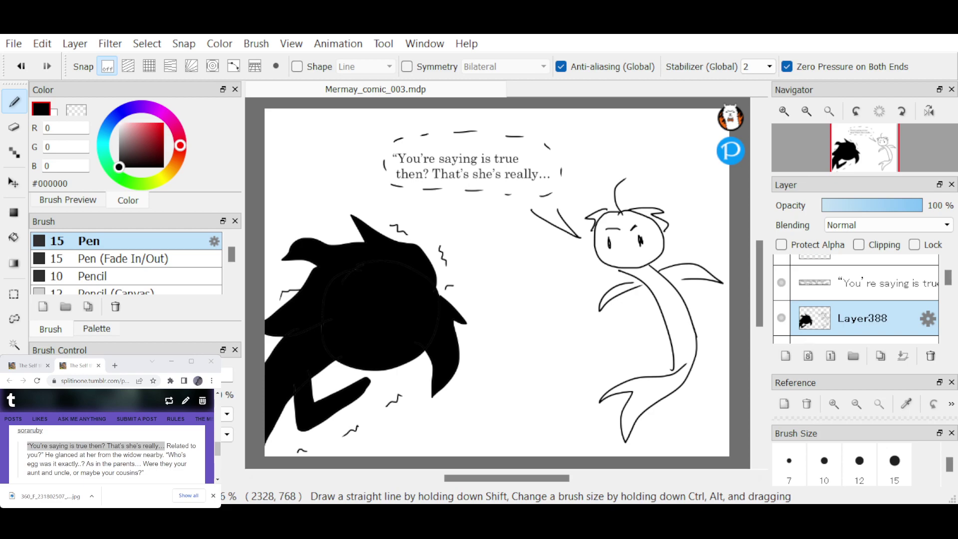
# Group the dialogue layer and Layer388 into a folder, then lock and hide that folder.
pyautogui.keyDown('ctrl'); pyautogui.click(884, 279); pyautogui.keyUp('ctrl')
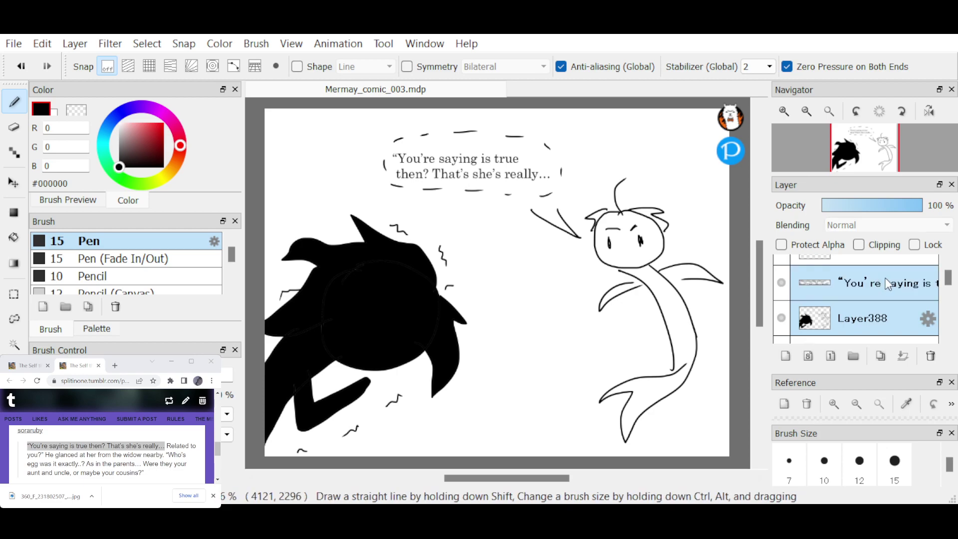
pyautogui.hotkey('ctrl', 'g')
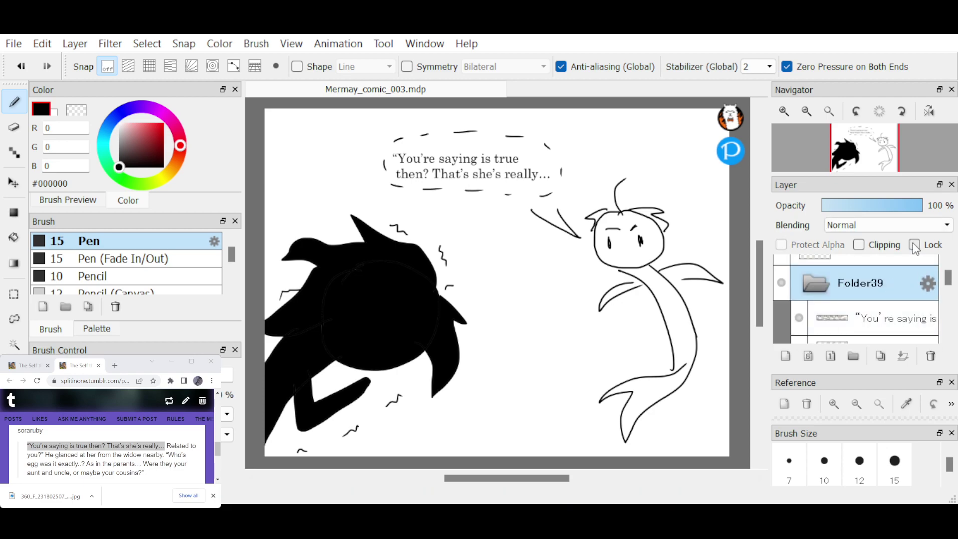
pyautogui.click(914, 245)
pyautogui.click(781, 282)
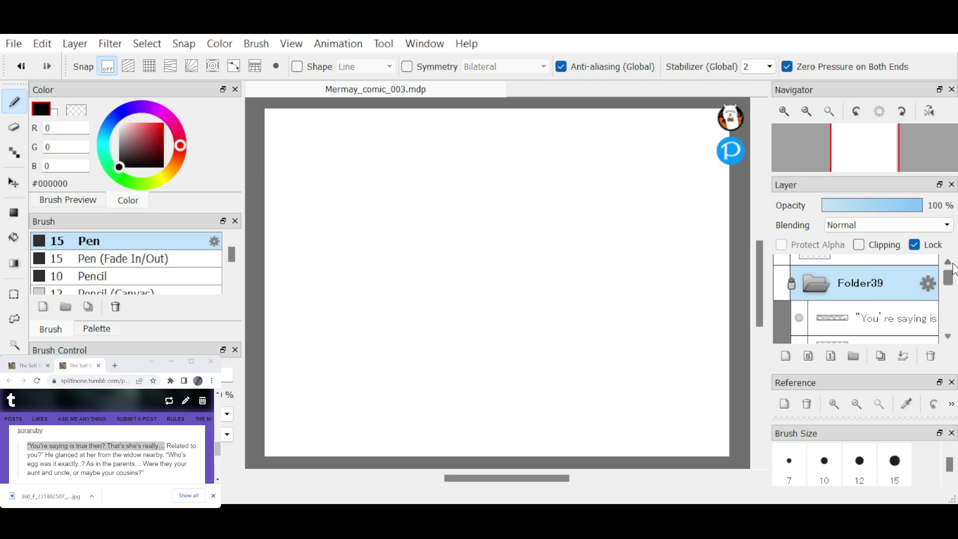
# Sketch a large face at the lower left of the panel on Layer389, with brows, eyes, nose and a clenched mouth.
pyautogui.scroll(3, 950, 272)
pyautogui.click(897, 313)
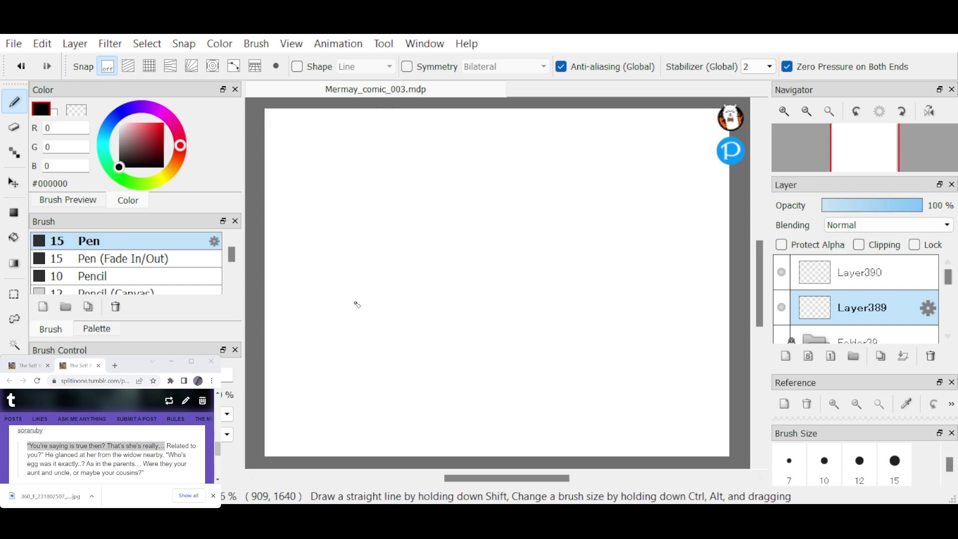
pyautogui.moveTo(294, 263)
pyautogui.mouseDown()
pyautogui.moveTo(331, 248)
pyautogui.moveTo(389, 278)
pyautogui.moveTo(387, 348)
pyautogui.mouseUp()
pyautogui.moveTo(396, 310)
pyautogui.mouseDown()
pyautogui.moveTo(368, 395)
pyautogui.moveTo(300, 415)
pyautogui.moveTo(266, 360)
pyautogui.mouseUp()
pyautogui.moveTo(302, 304)
pyautogui.mouseDown()
pyautogui.moveTo(338, 309)
pyautogui.moveTo(329, 304)
pyautogui.moveTo(392, 291)
pyautogui.mouseUp()
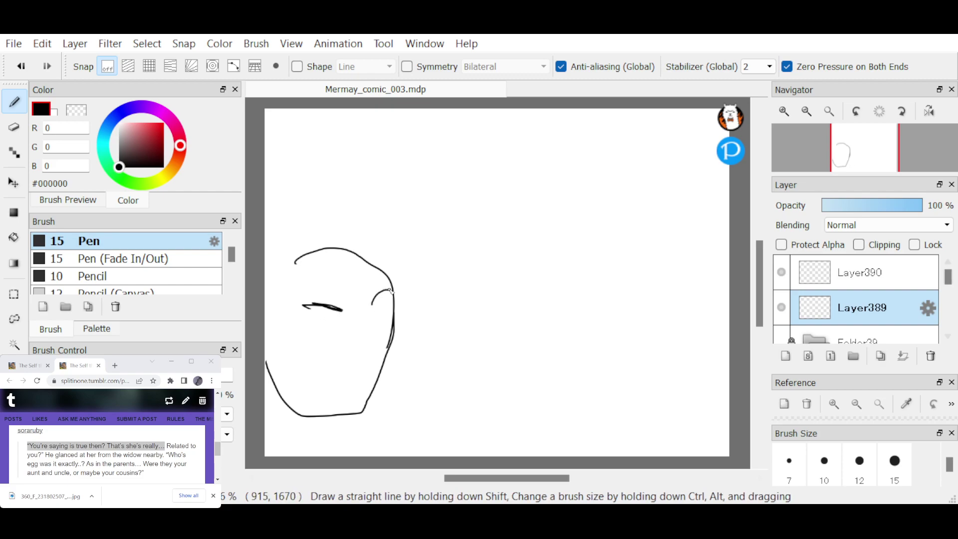
pyautogui.moveTo(336, 321)
pyautogui.mouseDown()
pyautogui.moveTo(336, 340)
pyautogui.moveTo(375, 339)
pyautogui.mouseUp()
pyautogui.moveTo(352, 370)
pyautogui.mouseDown()
pyautogui.moveTo(312, 373)
pyautogui.moveTo(345, 375)
pyautogui.moveTo(322, 372)
pyautogui.moveTo(348, 376)
pyautogui.mouseUp()
pyautogui.moveTo(361, 333); pyautogui.dragTo(362, 351)
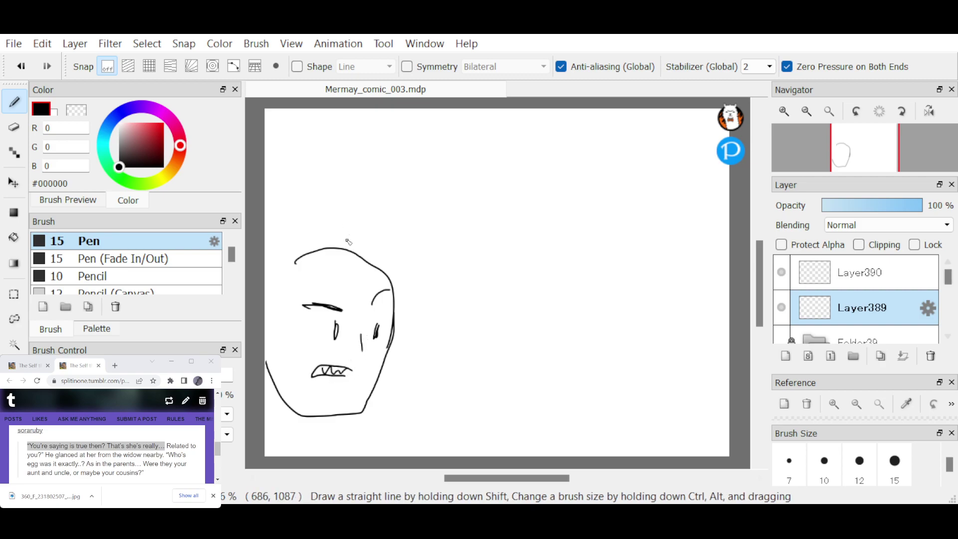
# Add a curved top strand, jagged bangs and a neck line to the large face, plus short emphasis dashes beside it.
pyautogui.moveTo(338, 246); pyautogui.dragTo(304, 195)
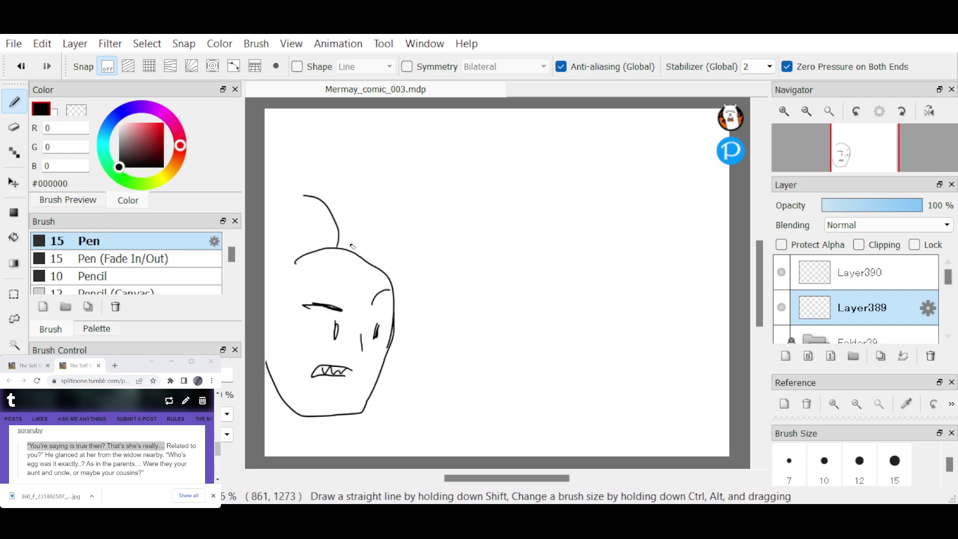
pyautogui.moveTo(344, 238)
pyautogui.mouseDown()
pyautogui.moveTo(271, 288)
pyautogui.moveTo(329, 242)
pyautogui.mouseUp()
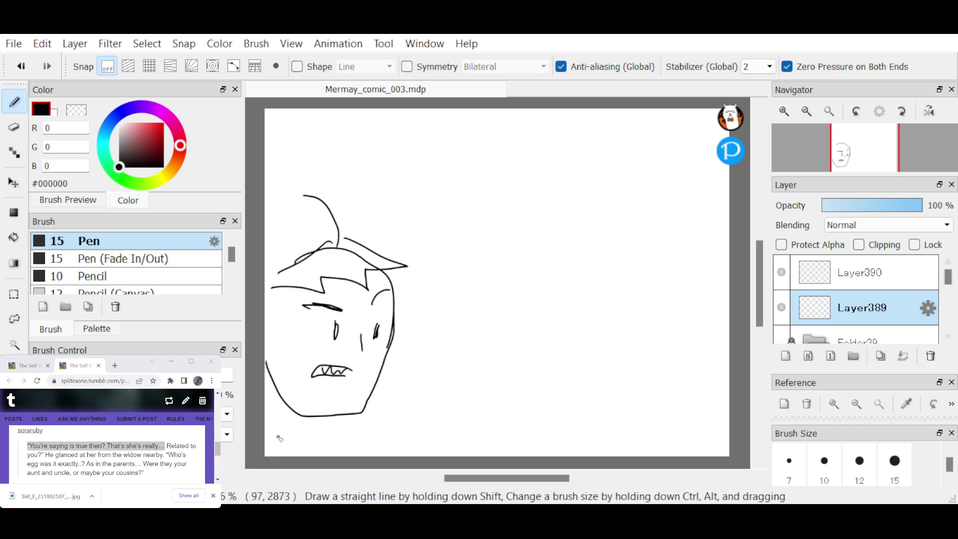
pyautogui.moveTo(315, 414); pyautogui.dragTo(312, 455)
pyautogui.moveTo(409, 310); pyautogui.dragTo(421, 302)
pyautogui.moveTo(408, 334)
pyautogui.mouseDown()
pyautogui.moveTo(421, 331)
pyautogui.moveTo(437, 357)
pyautogui.mouseUp()
# Draw a double-outlined oval window at the upper right with a tiny spiky-haired figure and diagonal glass shading inside.
pyautogui.moveTo(549, 196)
pyautogui.mouseDown()
pyautogui.moveTo(540, 239)
pyautogui.moveTo(553, 270)
pyautogui.moveTo(568, 276)
pyautogui.moveTo(586, 238)
pyautogui.moveTo(581, 274)
pyautogui.moveTo(595, 249)
pyautogui.moveTo(593, 208)
pyautogui.moveTo(564, 186)
pyautogui.moveTo(536, 211)
pyautogui.moveTo(573, 243)
pyautogui.moveTo(572, 218)
pyautogui.moveTo(579, 267)
pyautogui.mouseUp()
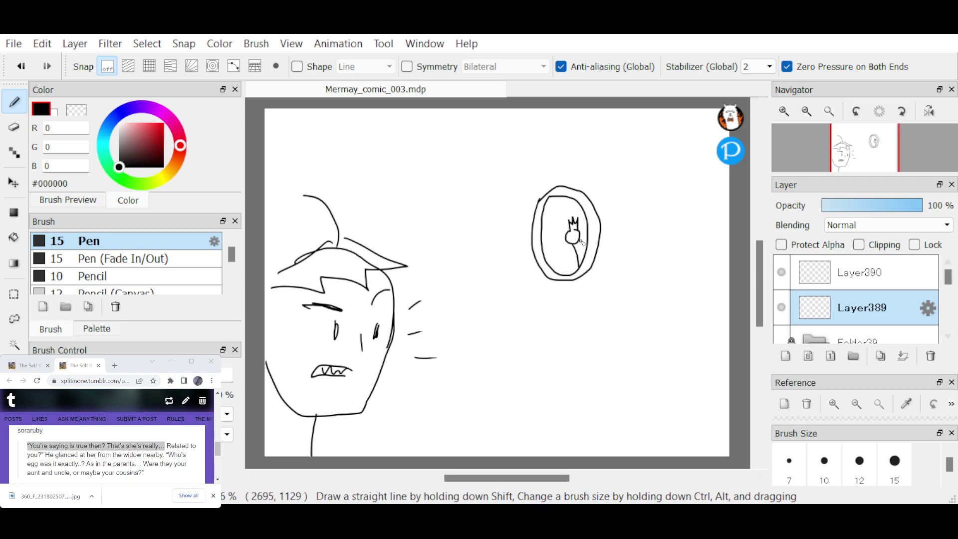
pyautogui.moveTo(580, 242); pyautogui.dragTo(589, 252)
pyautogui.moveTo(559, 199)
pyautogui.mouseDown()
pyautogui.moveTo(548, 225)
pyautogui.moveTo(554, 262)
pyautogui.mouseUp()
pyautogui.moveTo(570, 252); pyautogui.dragTo(563, 270)
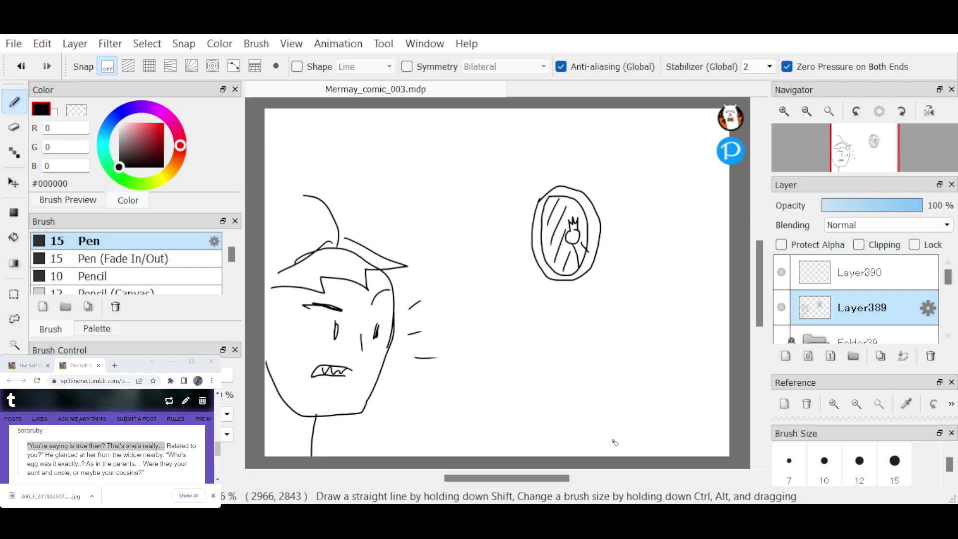
# Draw a wavy slope with inner hatch lines in the panel's lower right corner and scattered short marks above it.
pyautogui.moveTo(606, 455)
pyautogui.mouseDown()
pyautogui.moveTo(691, 337)
pyautogui.moveTo(720, 318)
pyautogui.mouseUp()
pyautogui.moveTo(666, 431); pyautogui.dragTo(720, 366)
pyautogui.moveTo(701, 421); pyautogui.dragTo(719, 405)
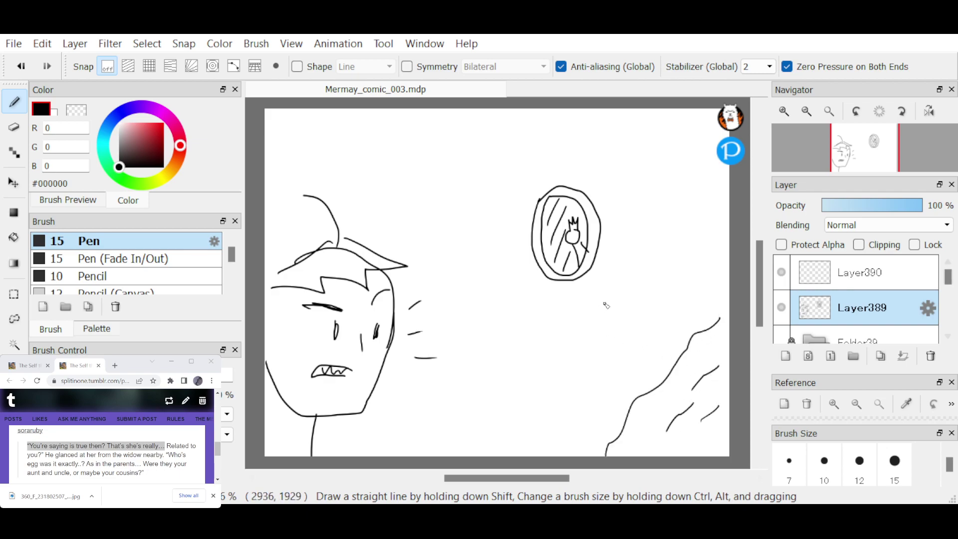
pyautogui.moveTo(645, 145); pyautogui.dragTo(672, 153)
pyautogui.moveTo(673, 196); pyautogui.dragTo(690, 213)
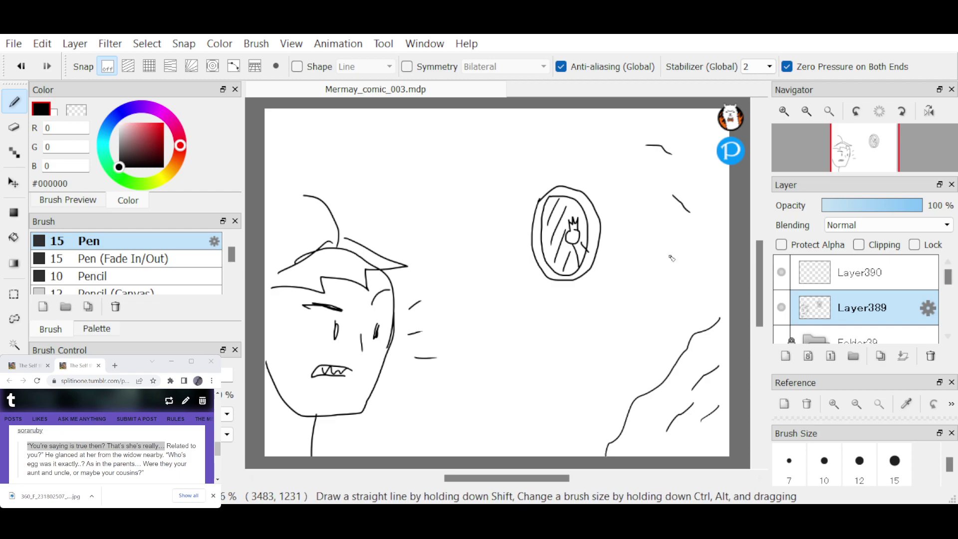
pyautogui.moveTo(668, 268); pyautogui.dragTo(687, 293)
pyautogui.click(652, 338)
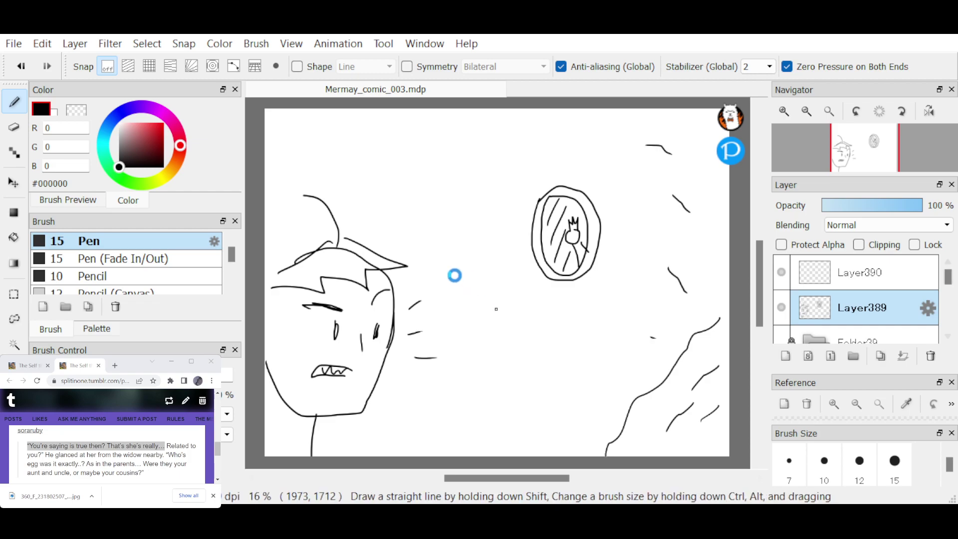
# Copy Related to you?” from the post into a new text and place it above the large face.
pyautogui.press('t')
pyautogui.click(429, 194)
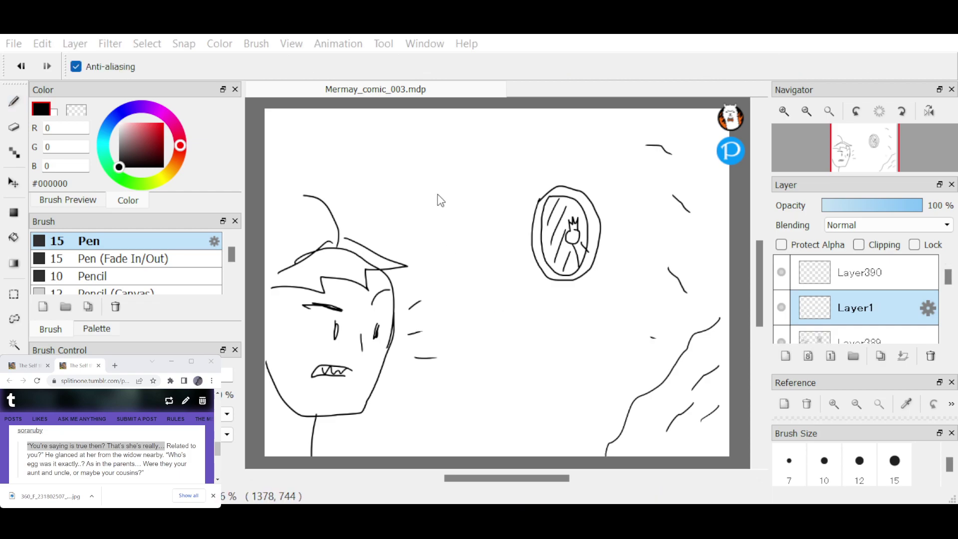
pyautogui.click(164, 442)
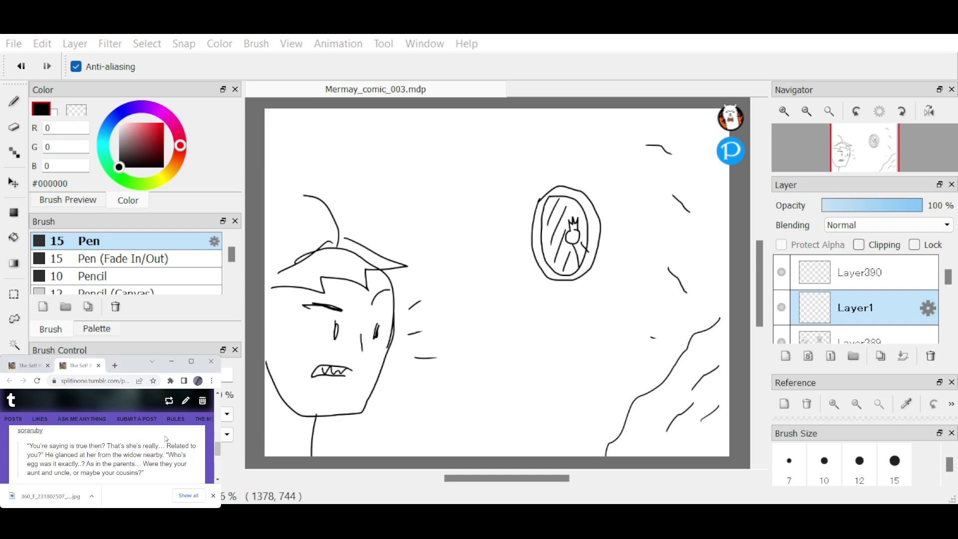
pyautogui.moveTo(166, 445); pyautogui.dragTo(46, 454)
pyautogui.hotkey('ctrl', 'c')
pyautogui.click(517, 390)
pyautogui.hotkey('ctrl', 'v')
pyautogui.click(512, 395)
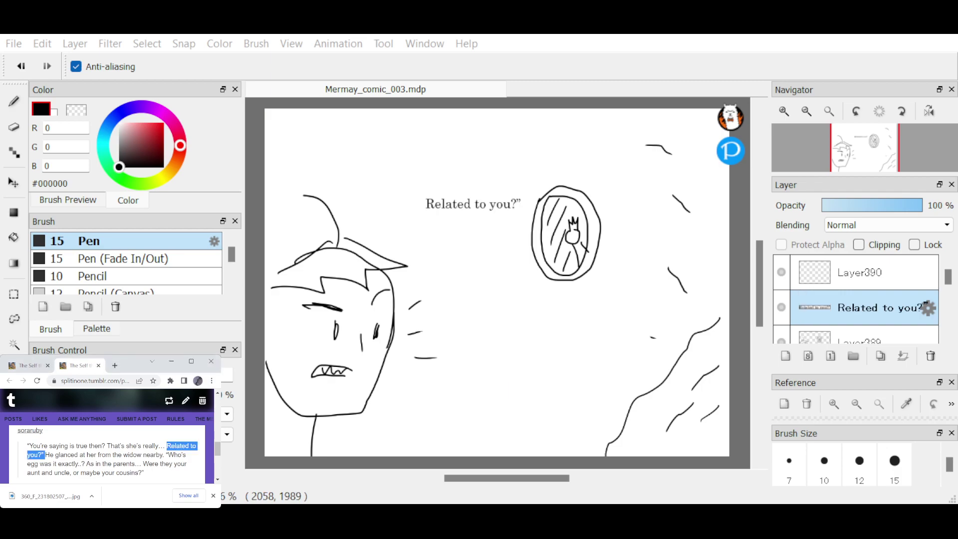
pyautogui.moveTo(454, 201); pyautogui.dragTo(420, 175)
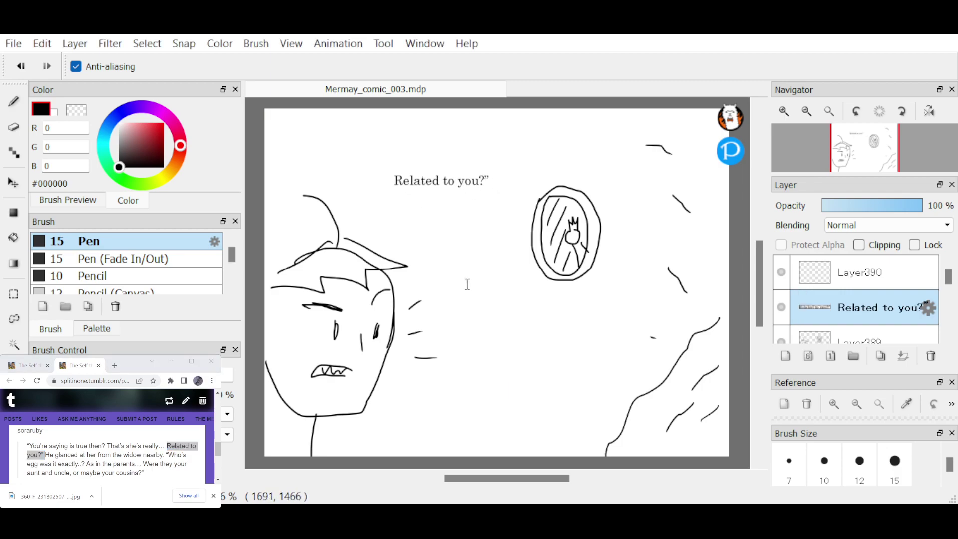
# Copy the quote from “Who’s egg was it exactly..? through or maybe your cousins?” in the post into a new text in the panel.
pyautogui.press('b')
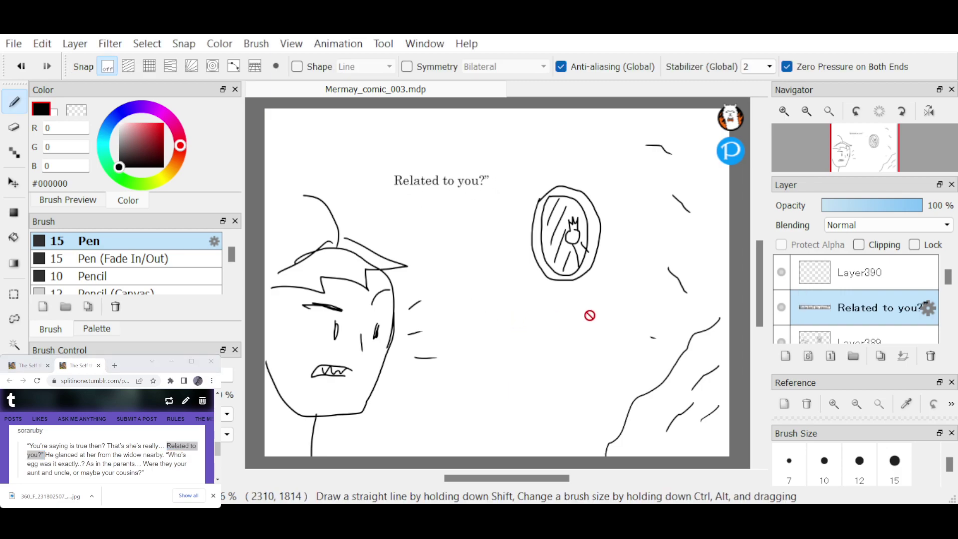
pyautogui.click(866, 334)
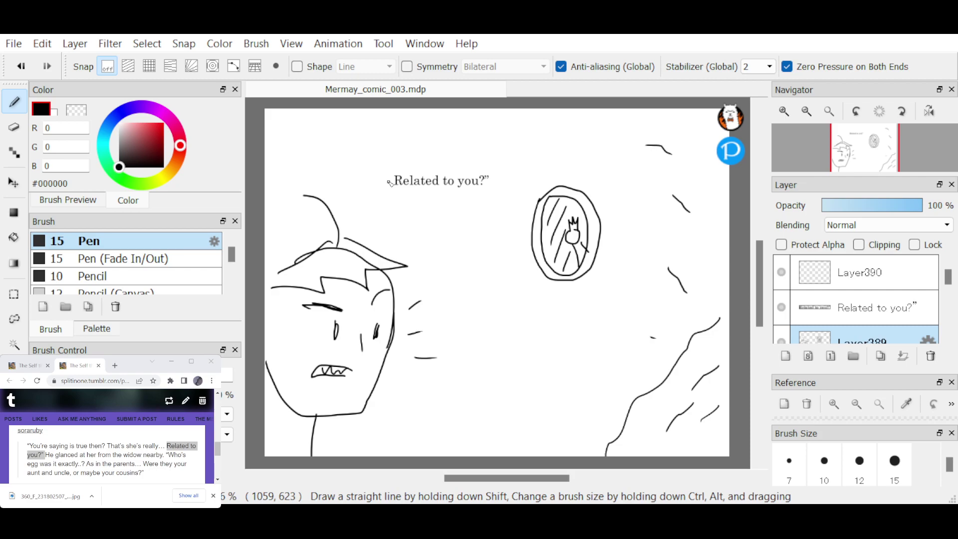
pyautogui.press('t')
pyautogui.click(514, 353)
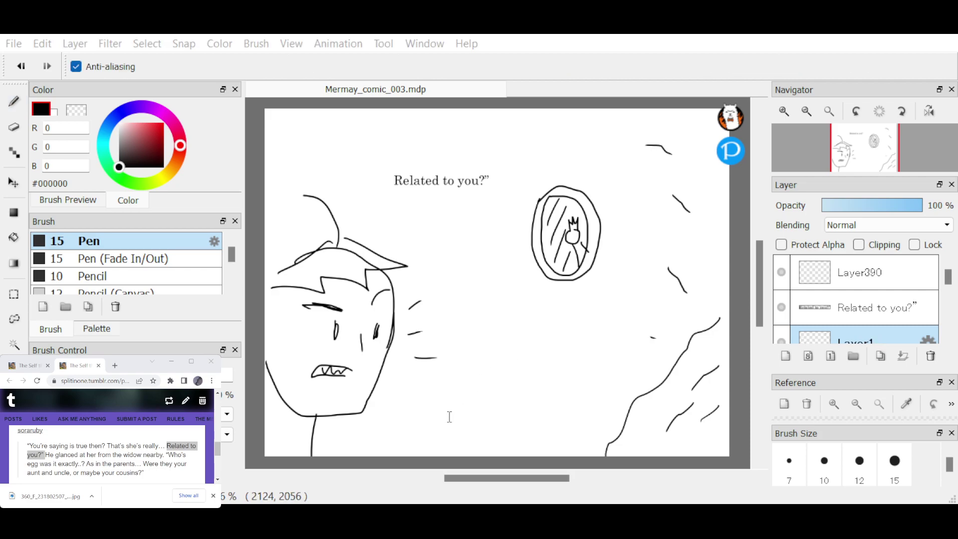
pyautogui.click(90, 462)
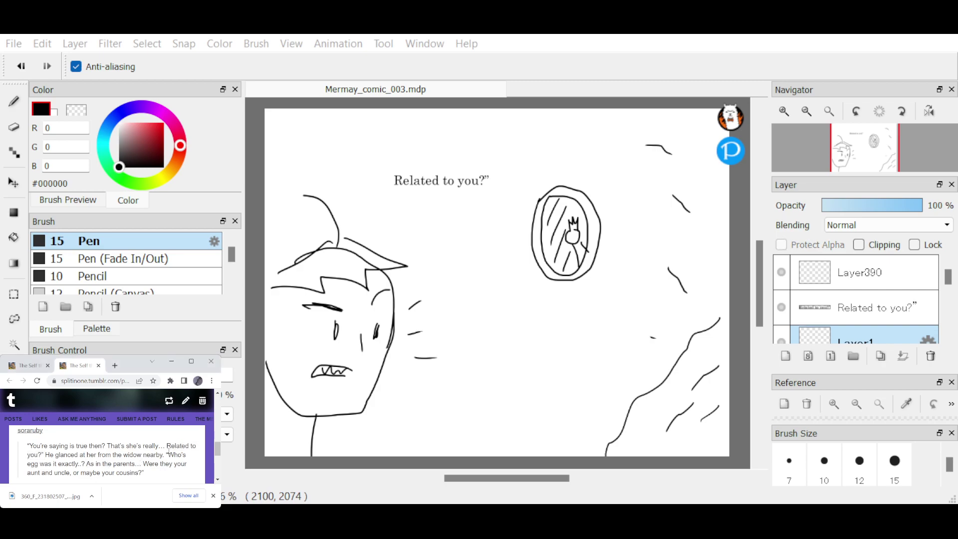
pyautogui.moveTo(166, 454); pyautogui.dragTo(145, 473)
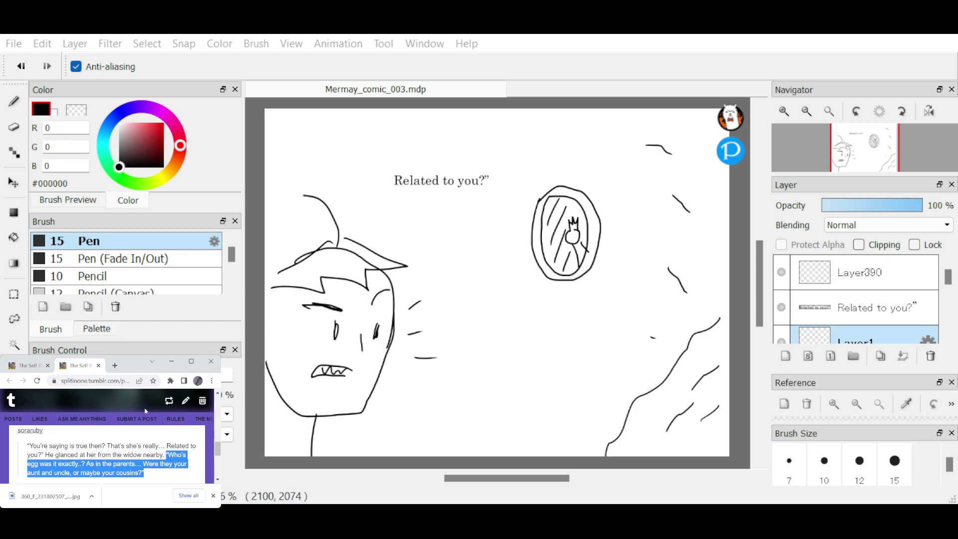
pyautogui.click(417, 351)
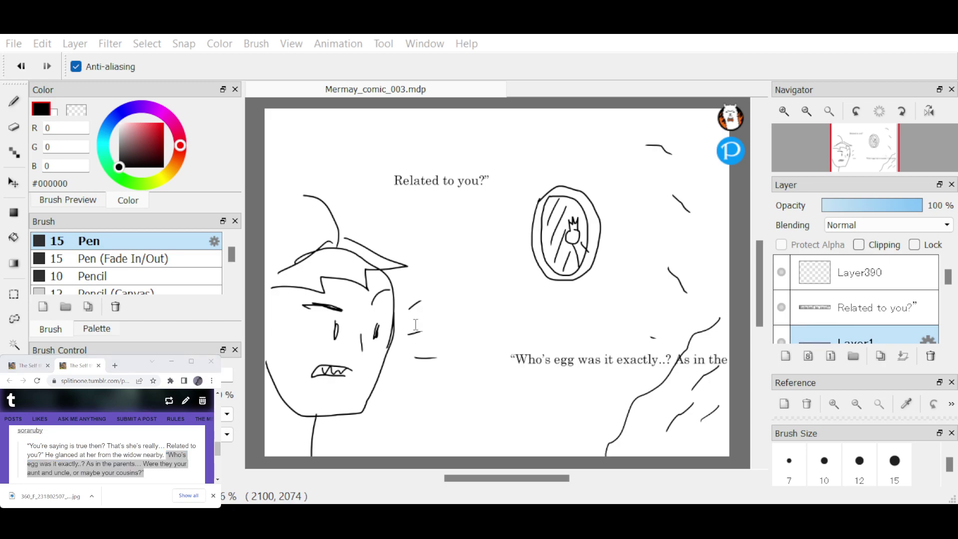
# Break the “Who’s egg was it text into five lines and move it beside the large face, below the oval window.
pyautogui.press('Return')
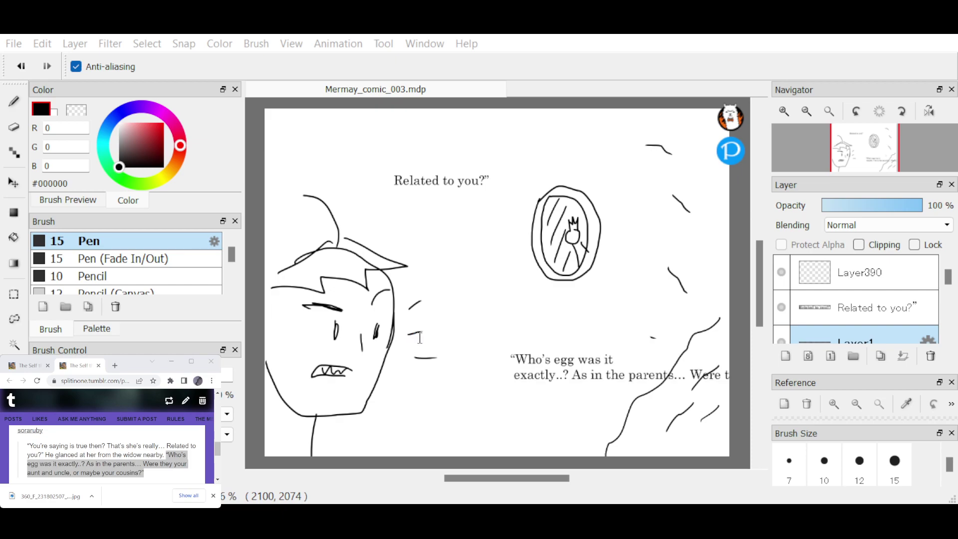
pyautogui.press('Return')
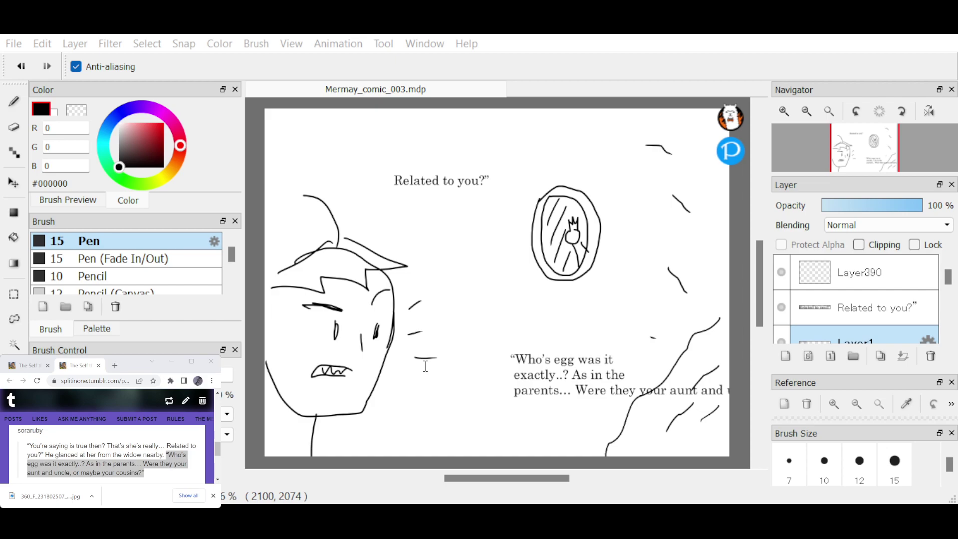
pyautogui.press('Return')
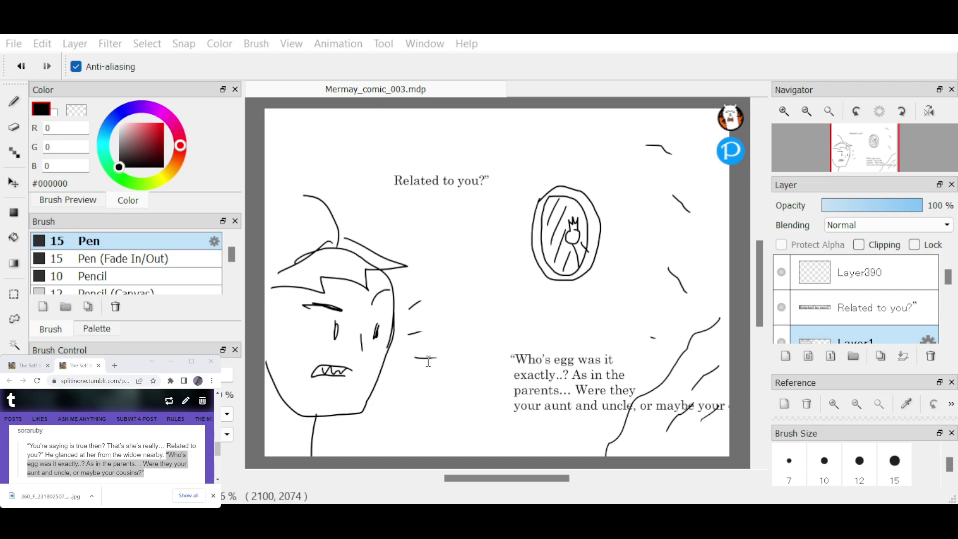
pyautogui.press('Return')
pyautogui.click(528, 390)
pyautogui.moveTo(598, 378); pyautogui.dragTo(542, 352)
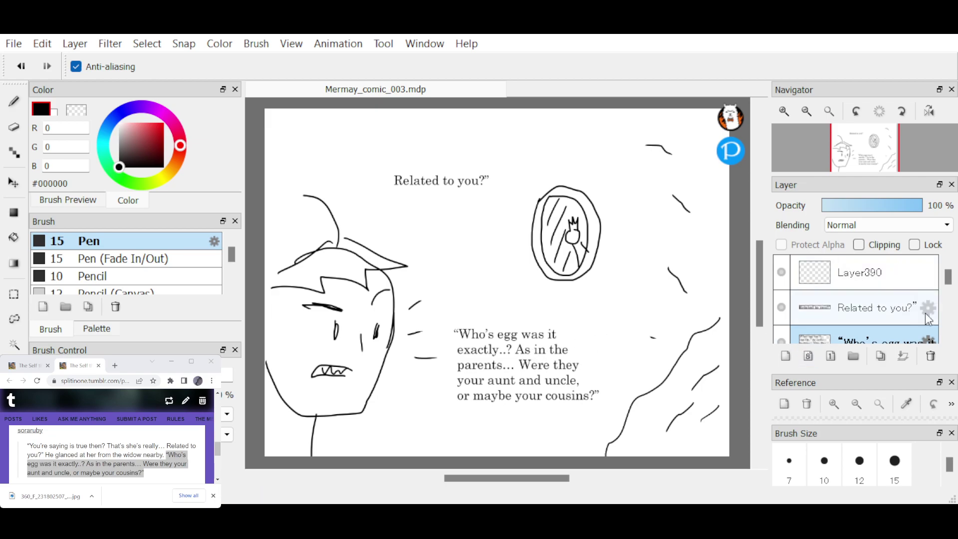
# On Layer389, draw a dashed speech bubble around Related to you?” with a small tail pointing toward the large face.
pyautogui.click(948, 340)
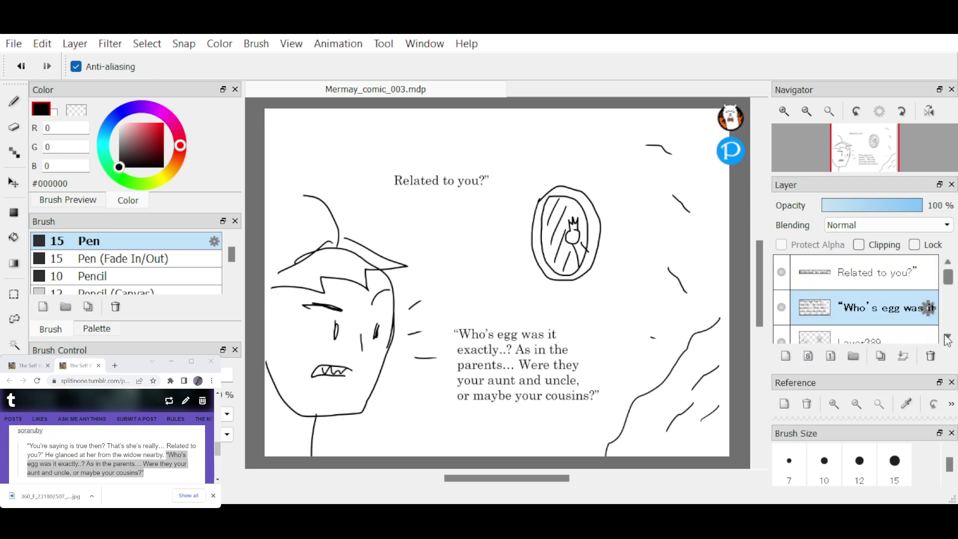
pyautogui.click(919, 339)
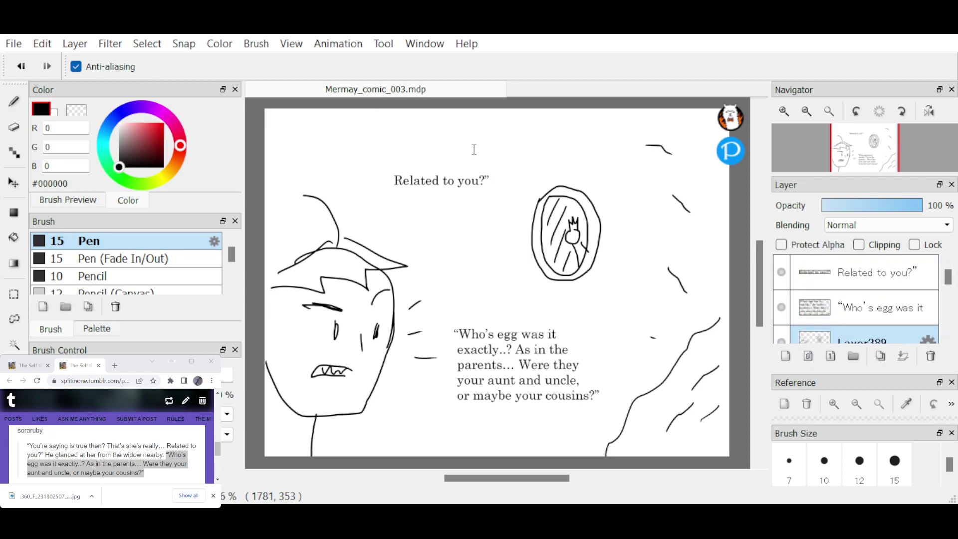
pyautogui.press('b')
pyautogui.moveTo(408, 162); pyautogui.dragTo(441, 161)
pyautogui.moveTo(469, 161); pyautogui.dragTo(498, 170)
pyautogui.moveTo(502, 185); pyautogui.dragTo(487, 206)
pyautogui.moveTo(460, 210); pyautogui.dragTo(425, 216)
pyautogui.moveTo(408, 215); pyautogui.dragTo(403, 216)
pyautogui.moveTo(389, 212); pyautogui.dragTo(385, 209)
pyautogui.moveTo(380, 211)
pyautogui.mouseDown()
pyautogui.moveTo(370, 202)
pyautogui.moveTo(382, 173)
pyautogui.mouseUp()
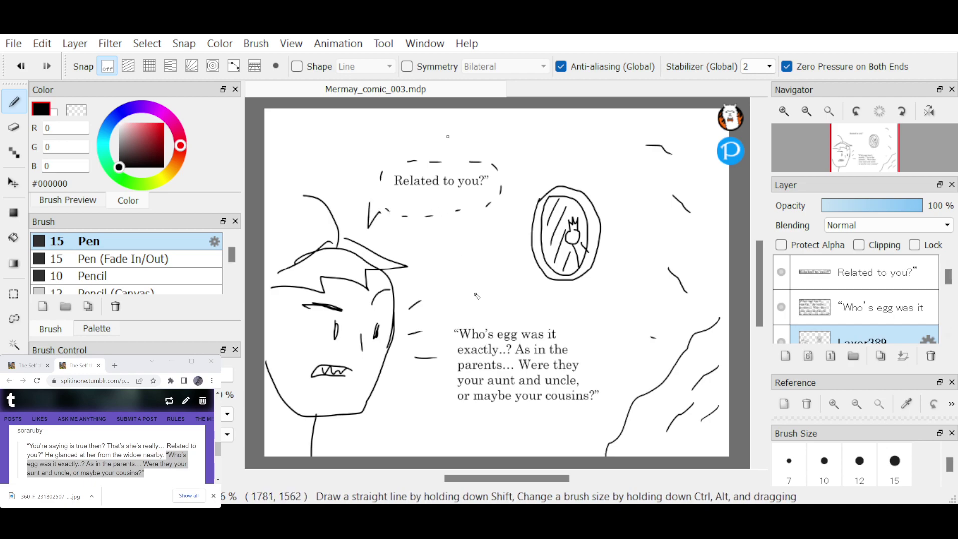
# Draw a dashed speech bubble around the “Who’s egg was it text and link it to the upper bubble with a slanted line.
pyautogui.moveTo(483, 311); pyautogui.dragTo(477, 310)
pyautogui.moveTo(448, 320); pyautogui.dragTo(446, 353)
pyautogui.moveTo(450, 372); pyautogui.dragTo(453, 413)
pyautogui.moveTo(471, 414); pyautogui.dragTo(515, 418)
pyautogui.moveTo(522, 417); pyautogui.dragTo(533, 413)
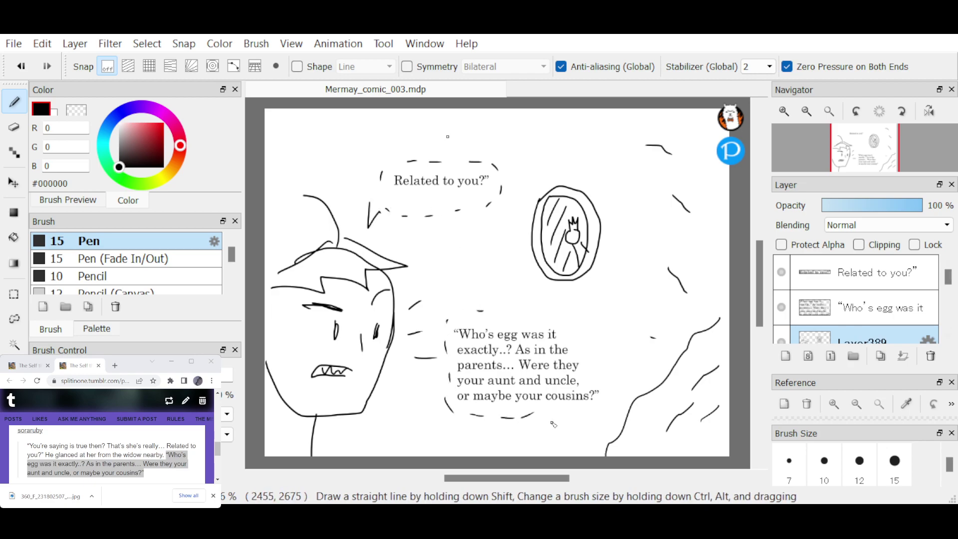
pyautogui.moveTo(548, 414); pyautogui.dragTo(557, 413)
pyautogui.moveTo(571, 411); pyautogui.dragTo(580, 406)
pyautogui.moveTo(598, 400)
pyautogui.mouseDown()
pyautogui.moveTo(591, 365)
pyautogui.moveTo(560, 320)
pyautogui.mouseUp()
pyautogui.moveTo(542, 317); pyautogui.dragTo(534, 314)
pyautogui.moveTo(460, 216); pyautogui.dragTo(491, 295)
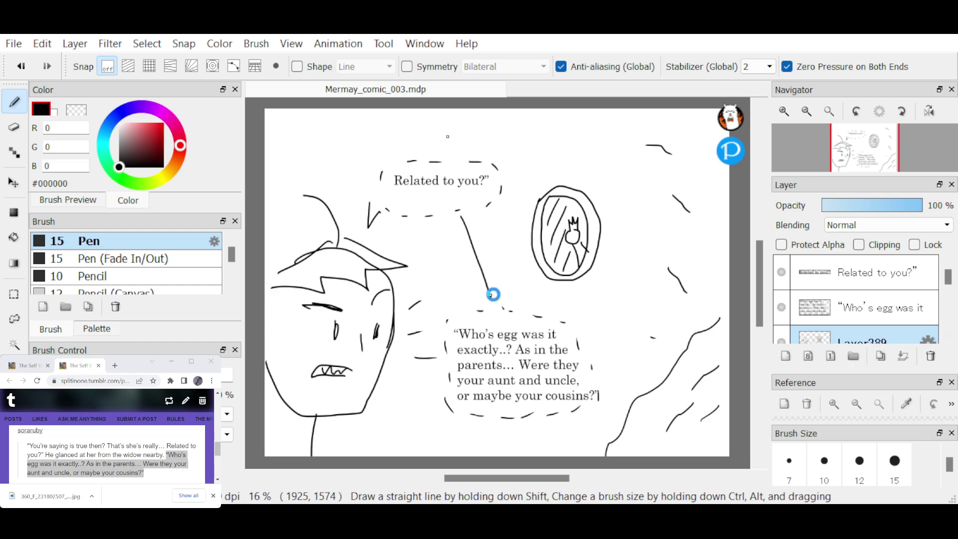
# Group both dialogue text layers and Layer389 into one folder and lock the folder.
pyautogui.keyDown('ctrl'); pyautogui.click(878, 307); pyautogui.keyUp('ctrl')
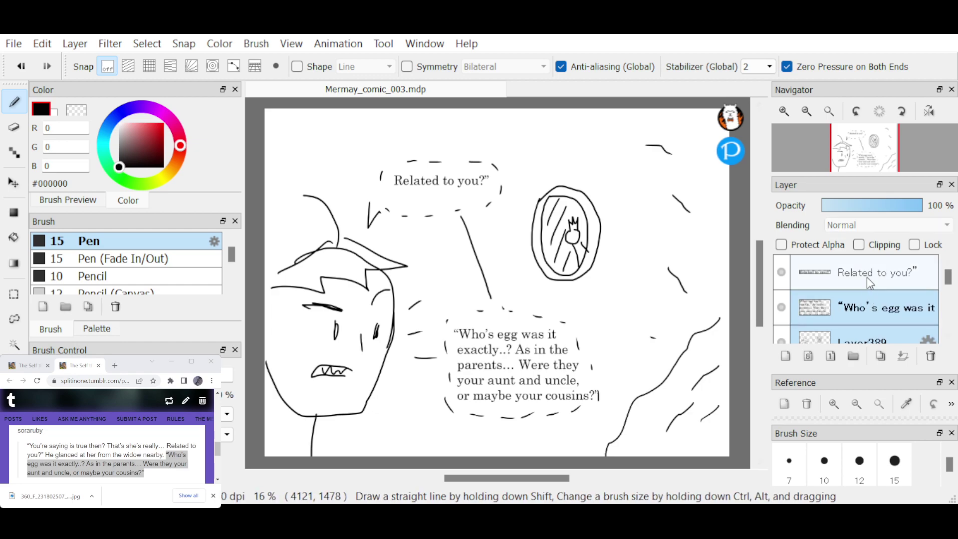
pyautogui.keyDown('ctrl'); pyautogui.click(866, 280); pyautogui.keyUp('ctrl')
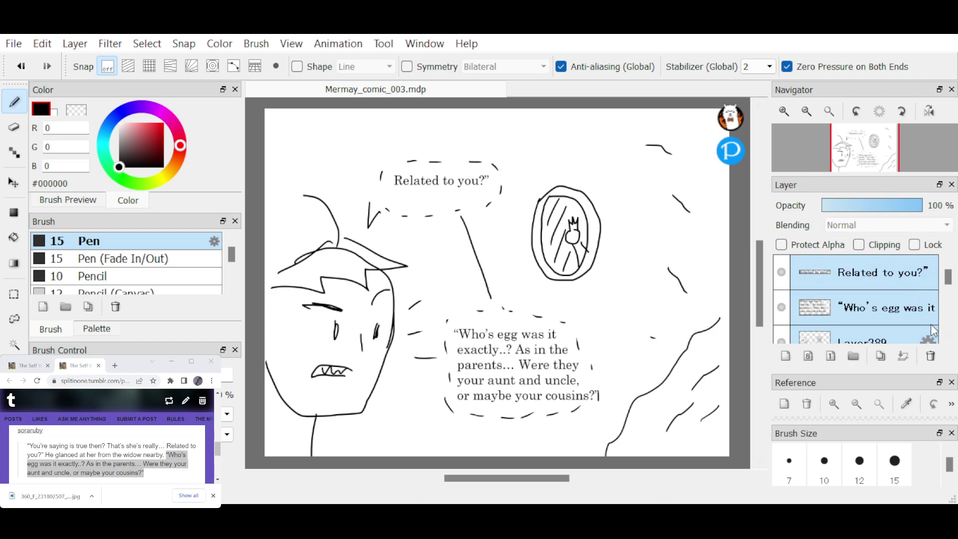
pyautogui.hotkey('ctrl', 'g')
pyautogui.click(914, 245)
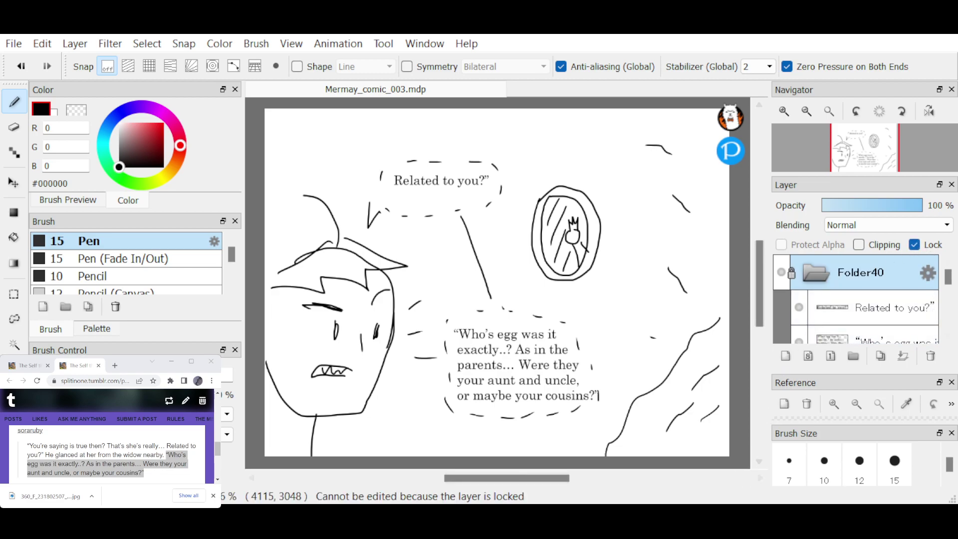